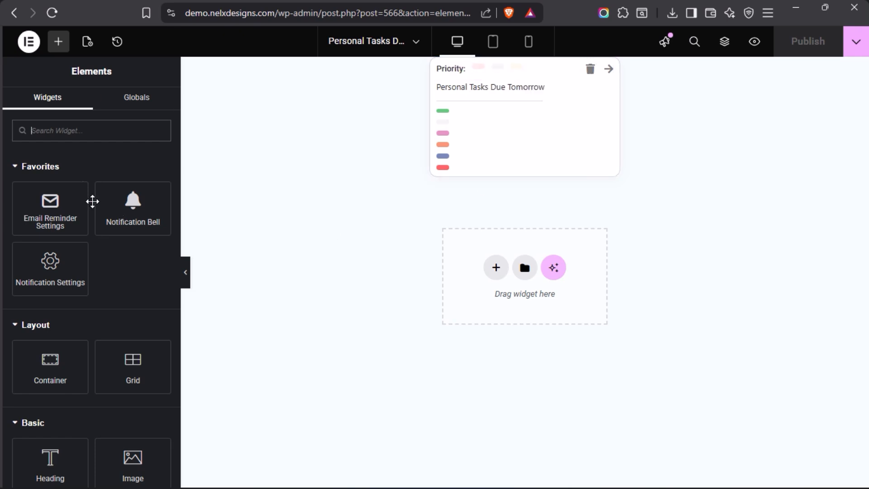
- Clear the listing item's Preview Width value in its Listing Settings
click(88, 53)
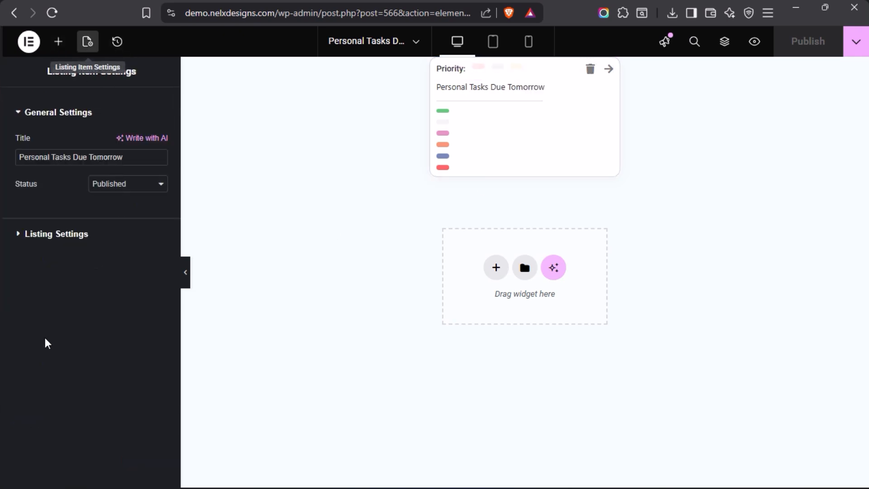
click(32, 233)
drag(151, 319, 113, 325)
key(BackSpace)
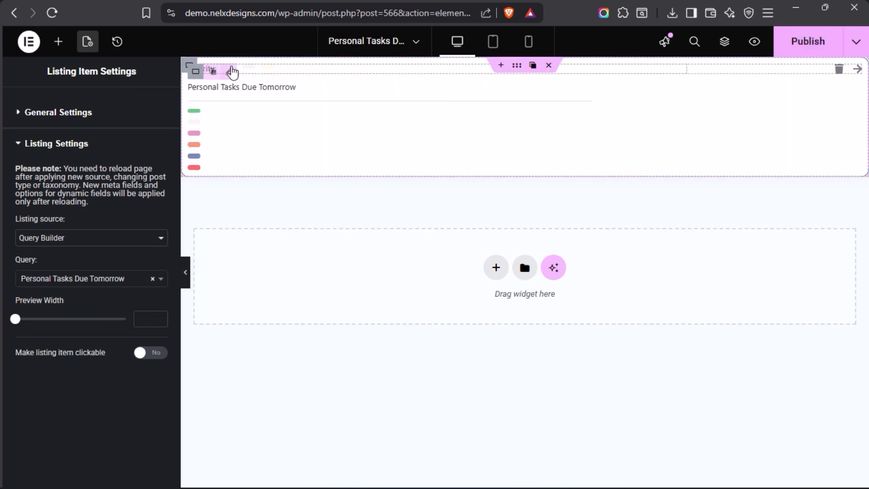
- Inspect the Priority dynamic terms widget's content settings, and return to the listing item's Listing Settings
click(231, 72)
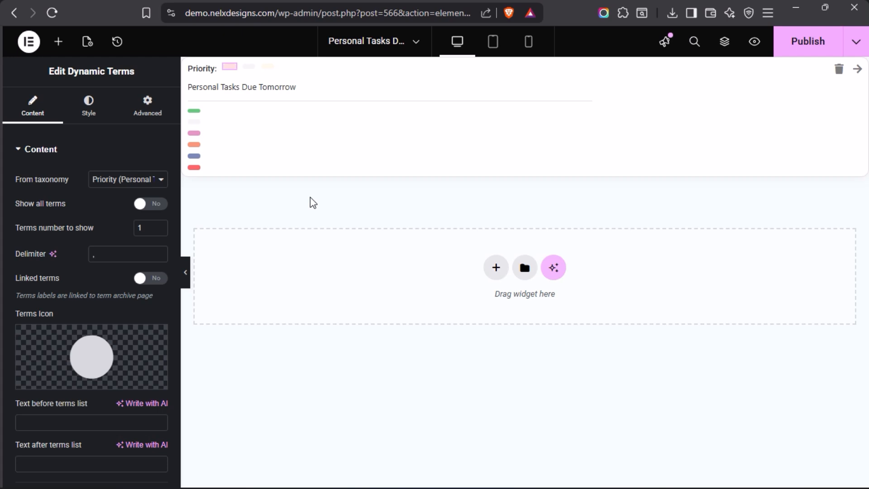
mouse_move(2, 227)
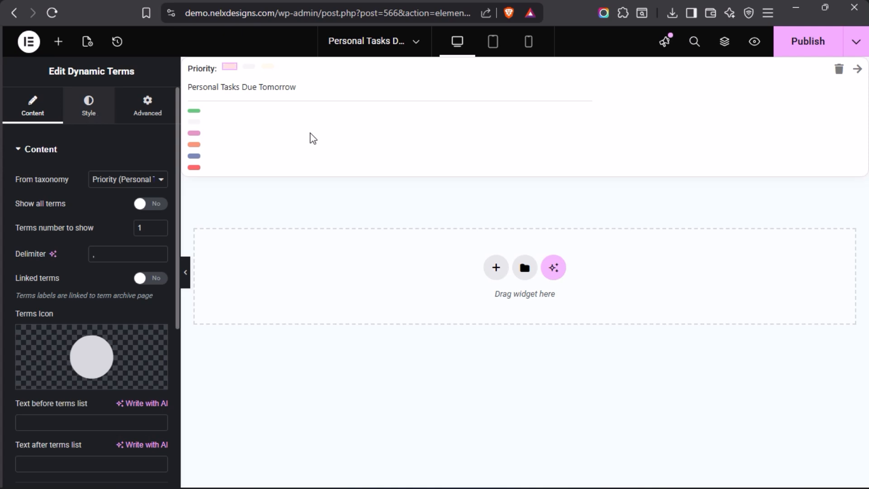
click(87, 42)
click(45, 245)
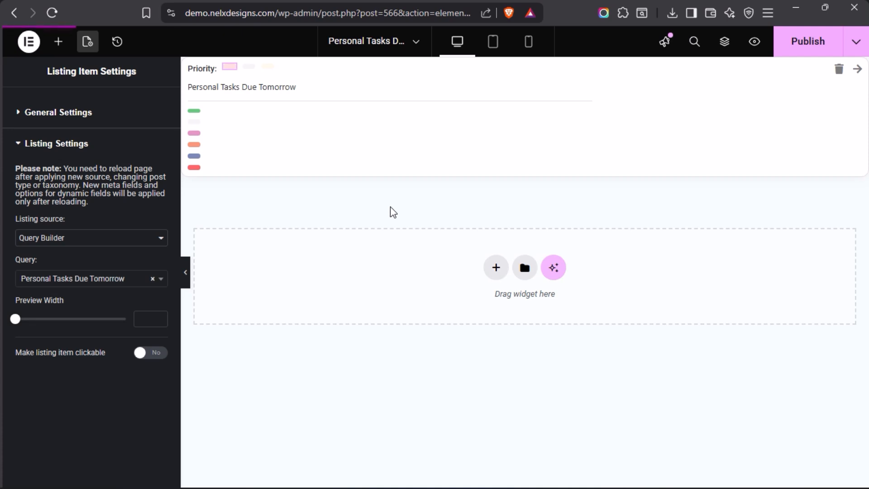
- Switch to the Query Builder page and review the general settings of the All Upcoming Personal Tasks query
mouse_move(3, 181)
click(50, 202)
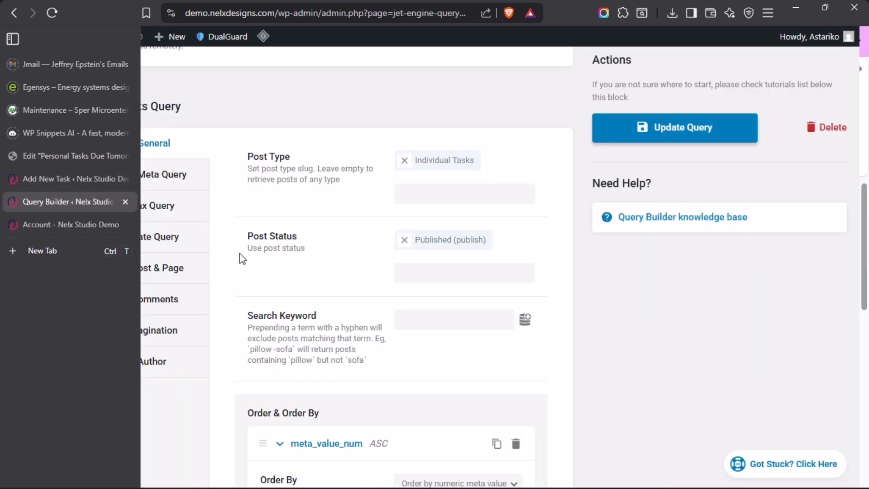
scroll(272, 209, up, 10)
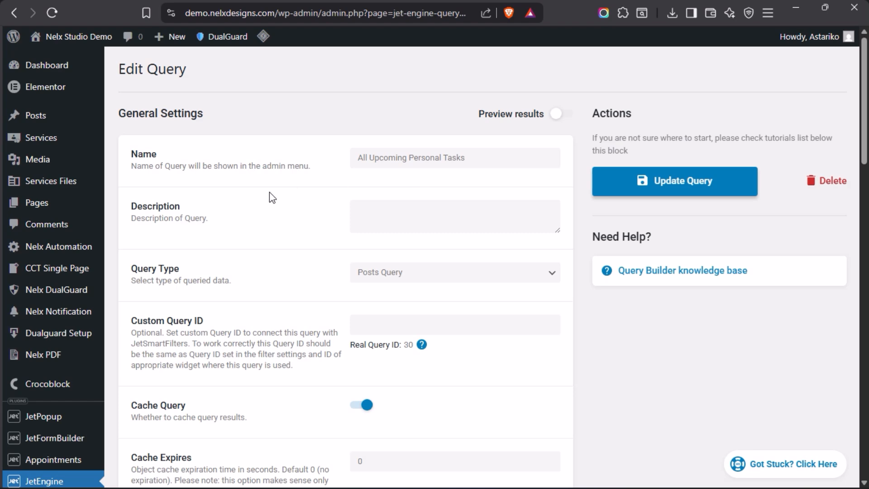
scroll(272, 195, down, 9)
- Switch to the account's Tasks page and show the All Upcoming view under My Tasks
mouse_move(15, 258)
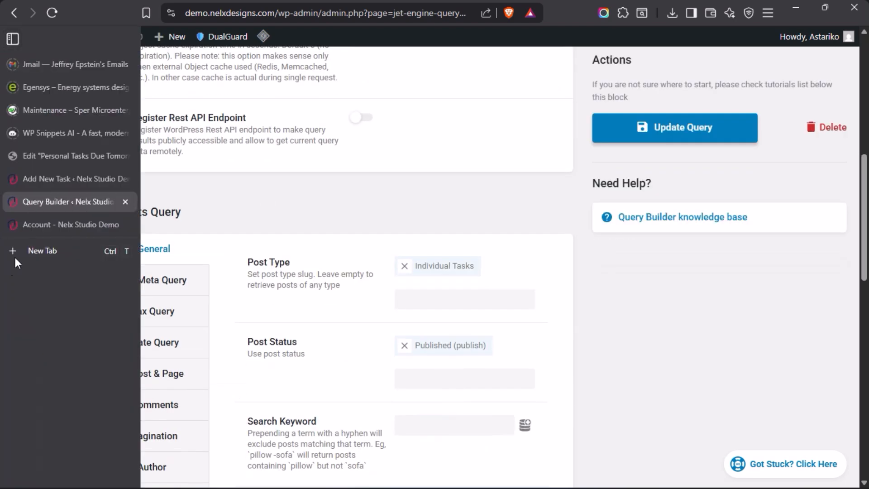
click(32, 224)
click(511, 187)
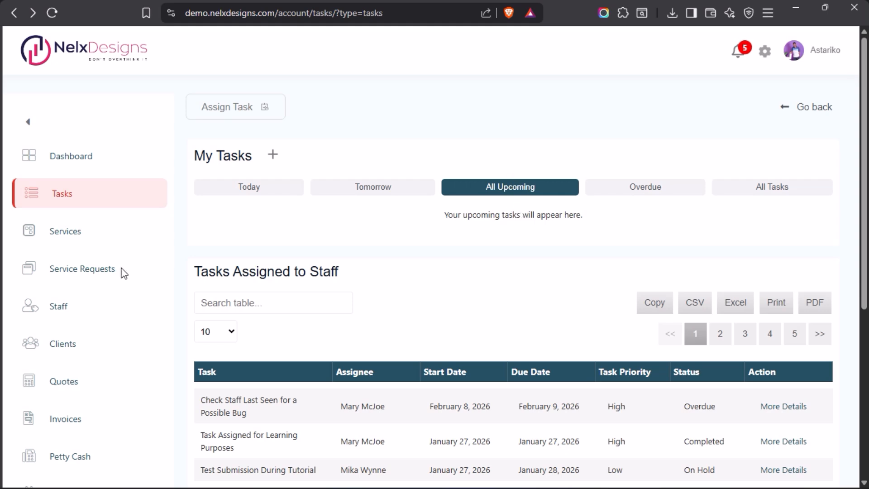
- Return to the query's general settings and choose Order by numeric meta value as the Order By parameter
mouse_move(21, 267)
click(42, 201)
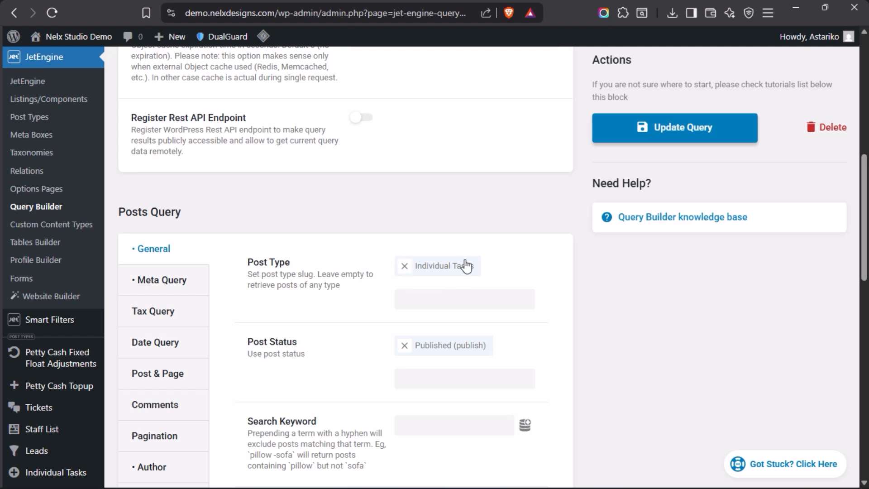
scroll(353, 272, down, 7)
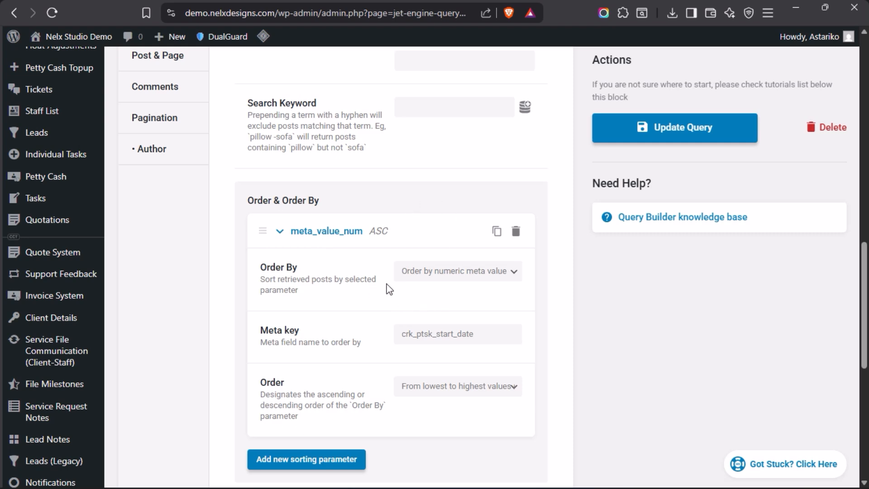
scroll(369, 292, down, 2)
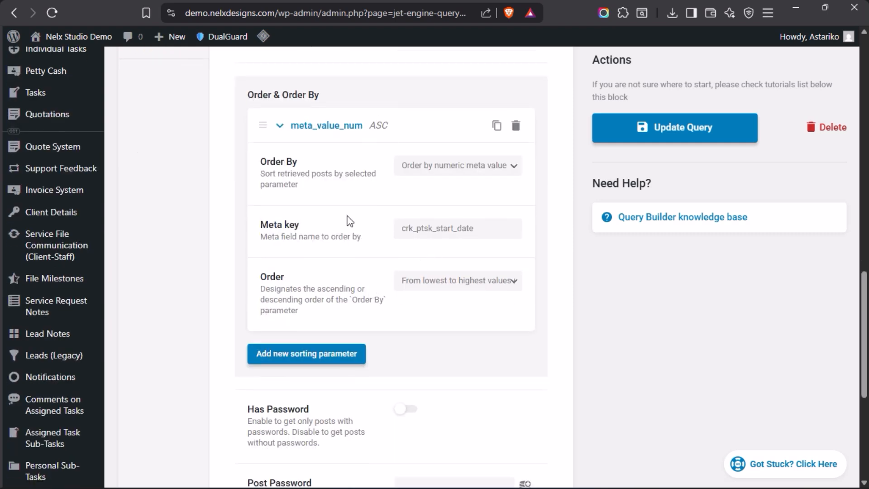
click(516, 172)
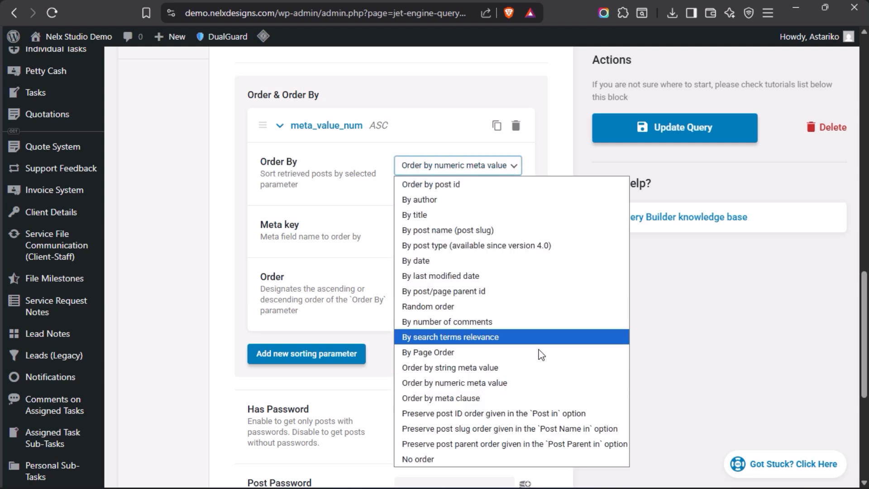
click(458, 384)
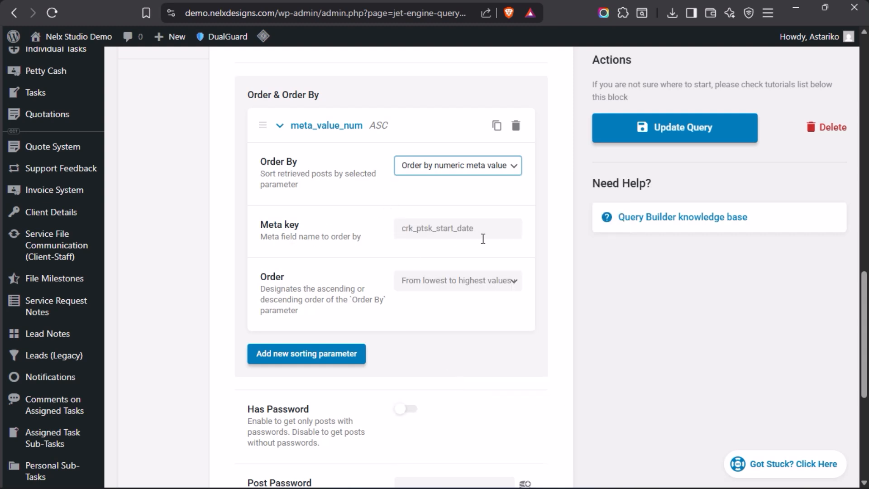
- Review the sorting parameter's meta key and its available Order directions
drag(485, 226, 389, 233)
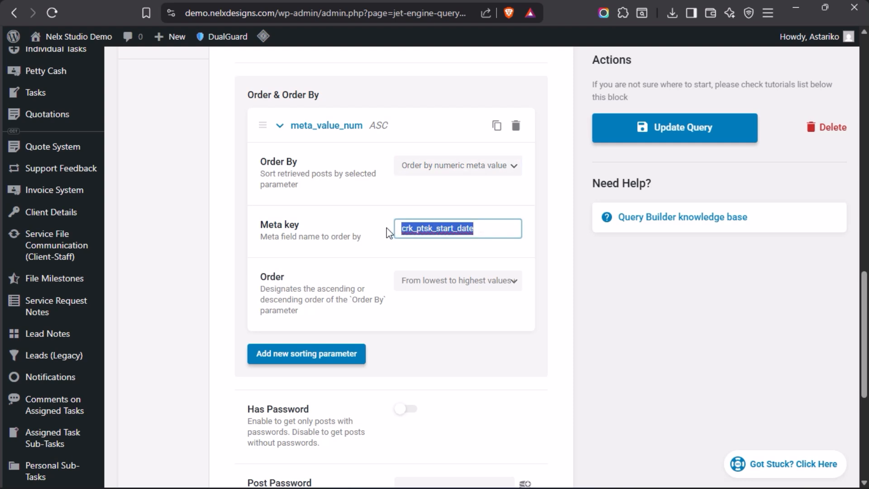
click(358, 237)
click(515, 285)
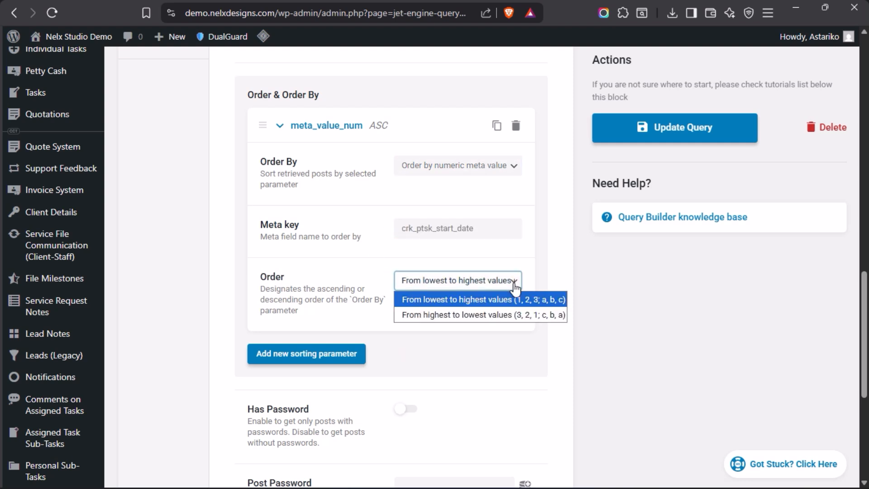
click(515, 285)
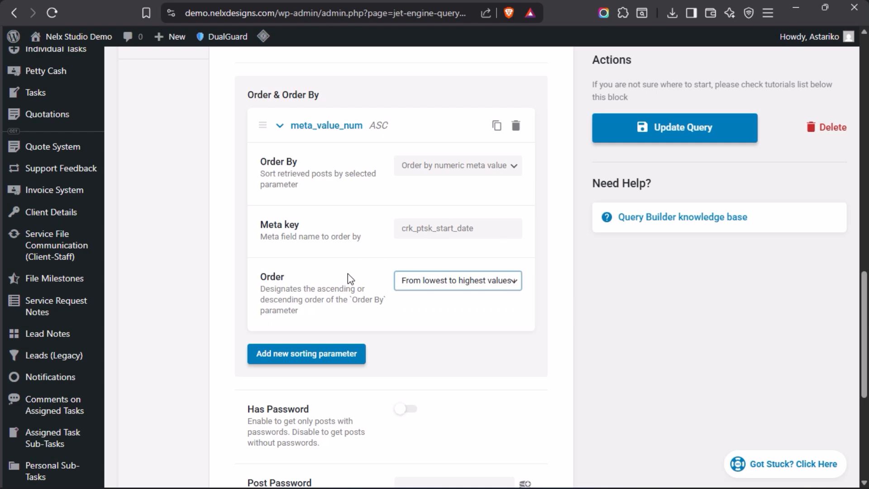
scroll(348, 276, down, 2)
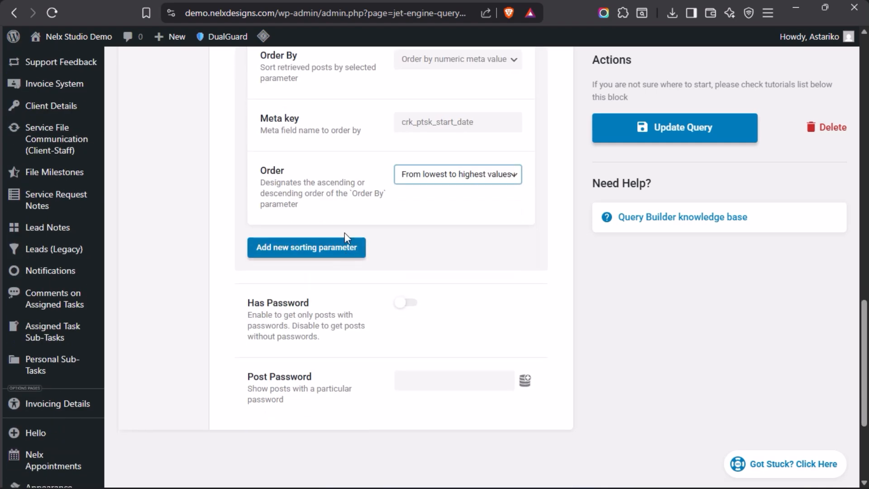
scroll(344, 195, up, 8)
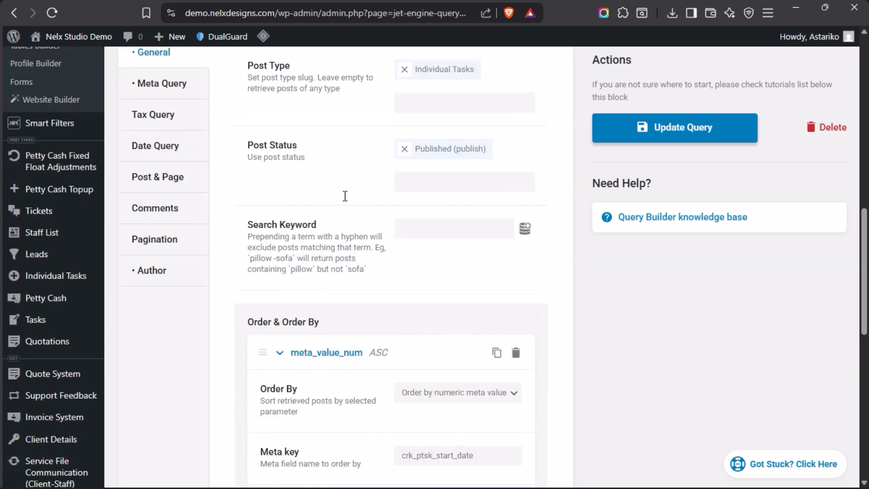
- Open the query's Meta Query settings and review the clause's field key, comparison, value and type
click(168, 176)
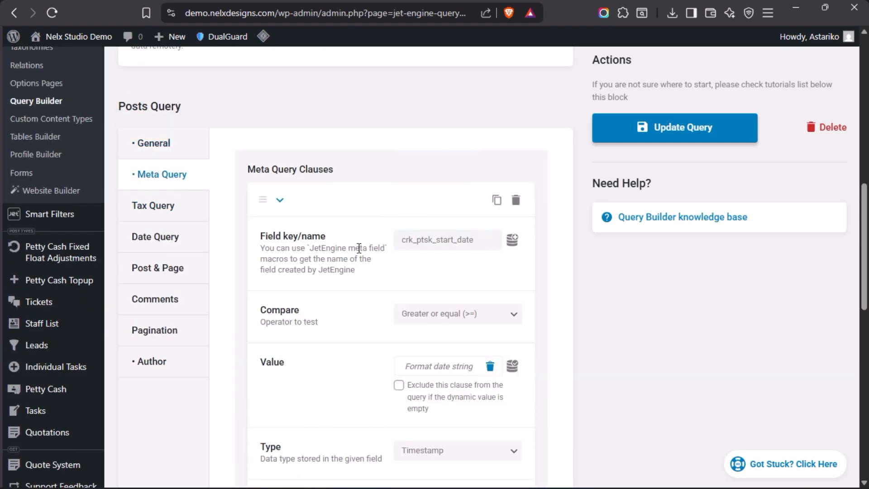
drag(476, 244, 395, 243)
click(361, 230)
scroll(361, 231, down, 5)
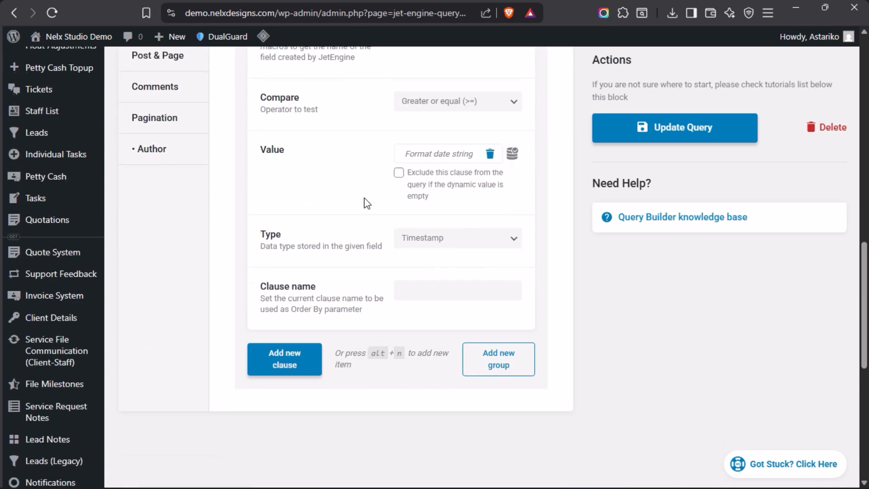
scroll(365, 202, up, 3)
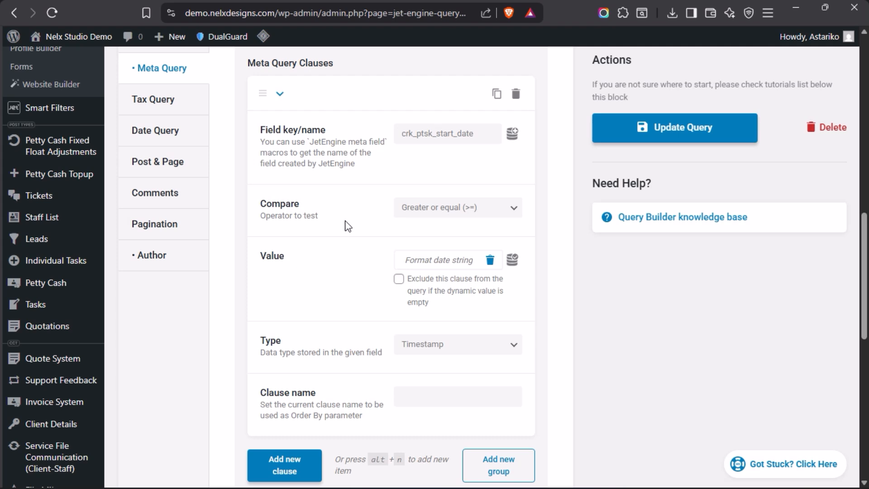
- Examine the Compare operator options of the meta query clause, checking the All Upcoming view on the account's Tasks page
click(513, 210)
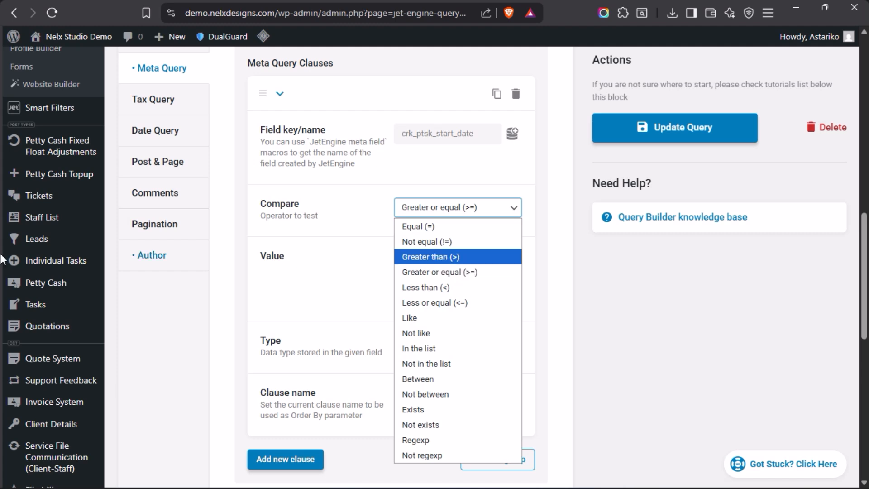
mouse_move(2, 223)
click(51, 224)
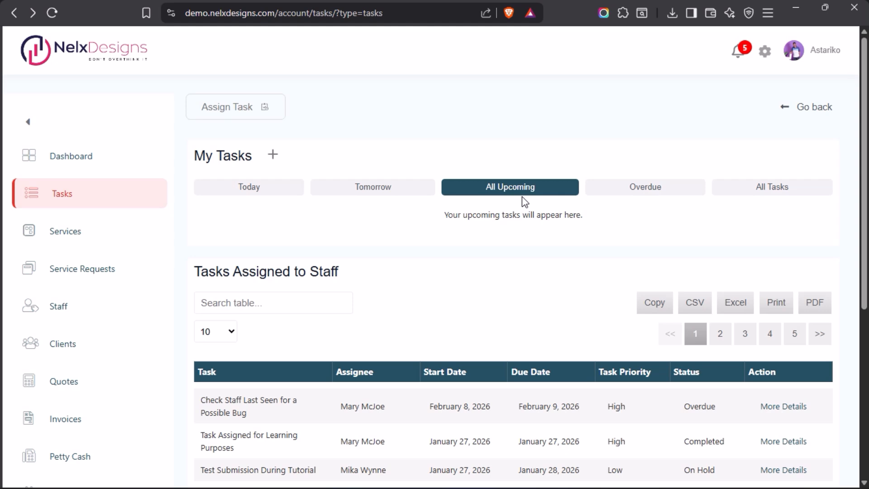
mouse_move(4, 285)
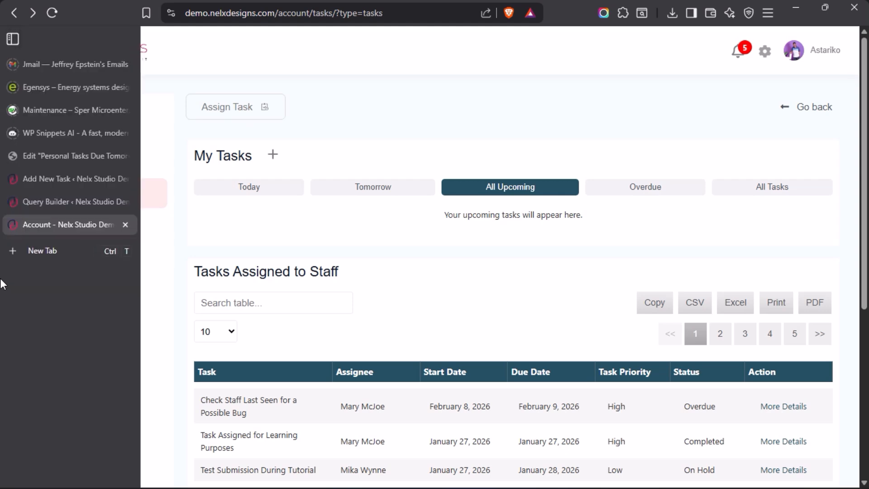
click(43, 204)
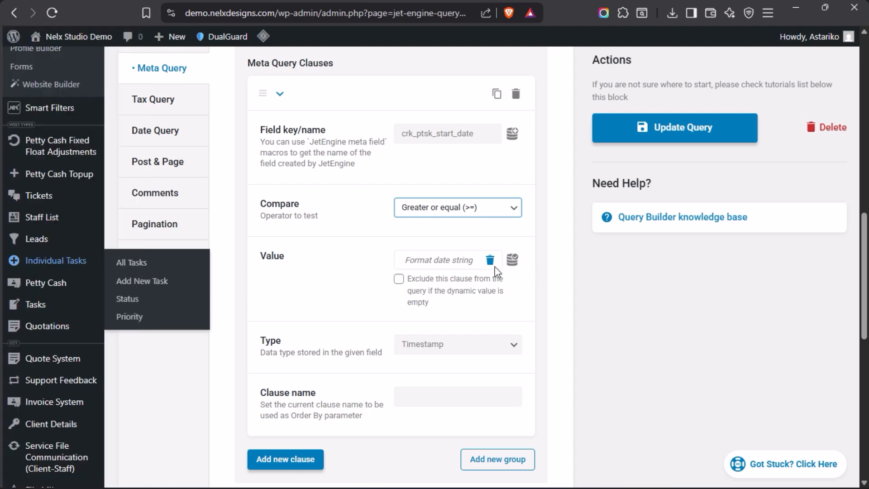
click(518, 213)
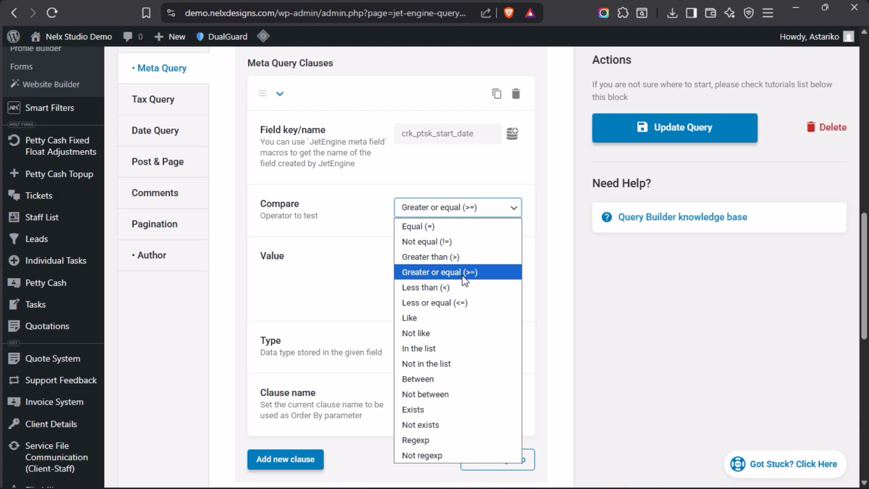
click(337, 257)
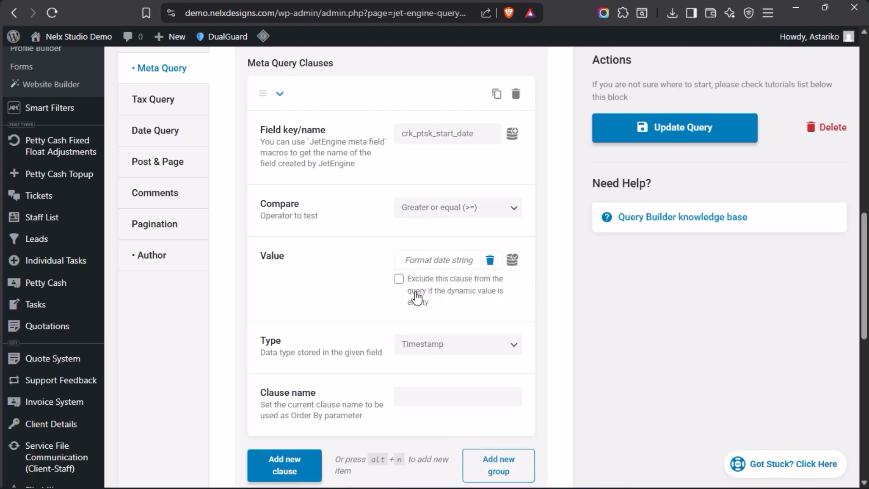
- Browse the macros available for the clause's Value and locate Format date string
click(513, 263)
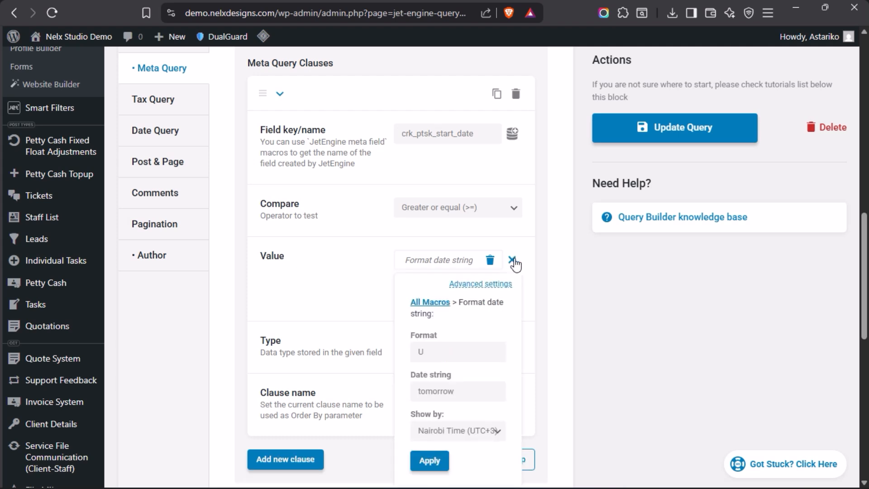
click(417, 303)
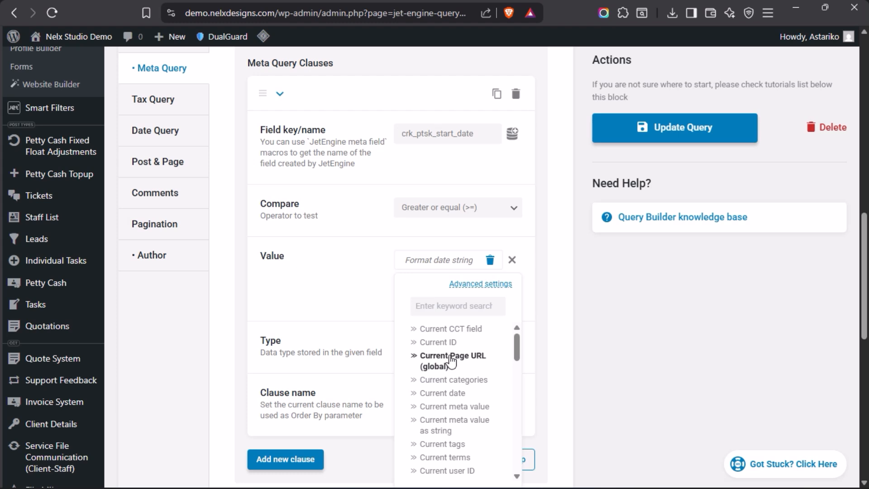
scroll(451, 362, down, 2)
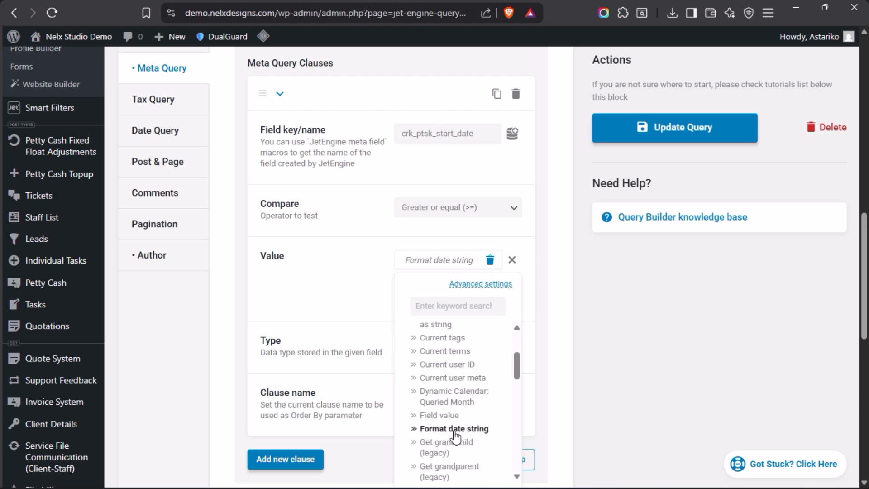
click(360, 300)
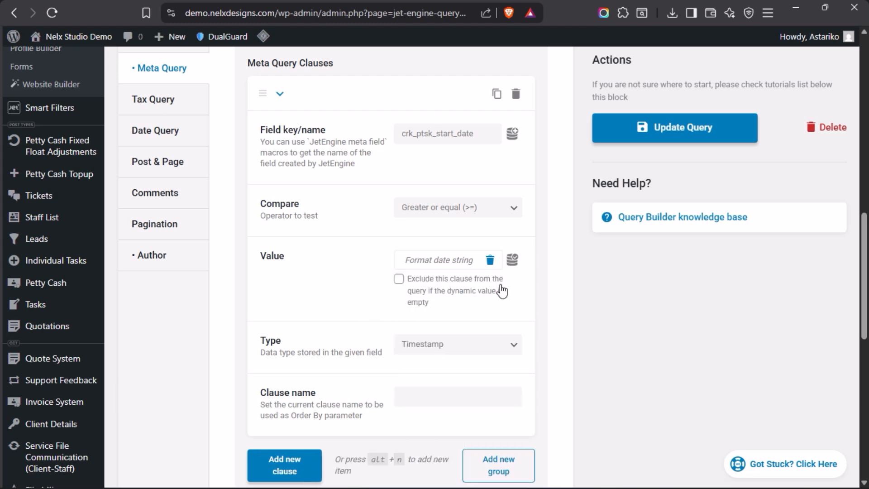
- Examine the format, date string and time zone settings of the Value's Format date string macro
click(512, 259)
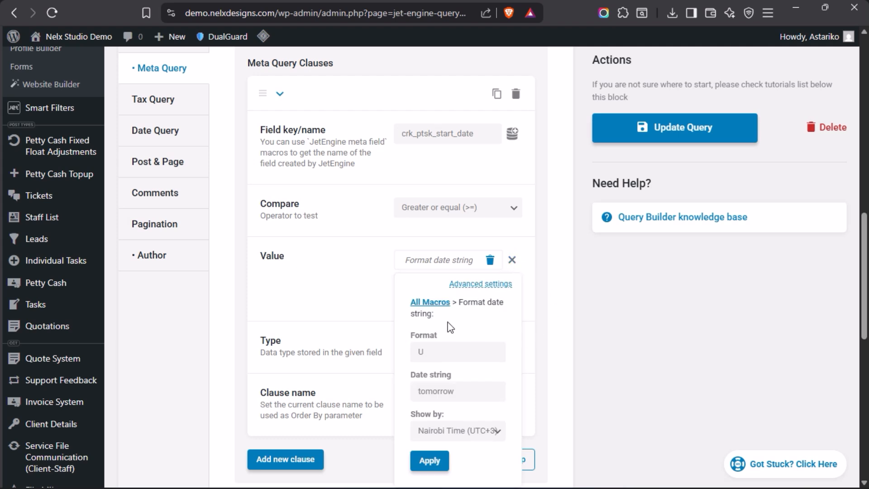
double_click(436, 349)
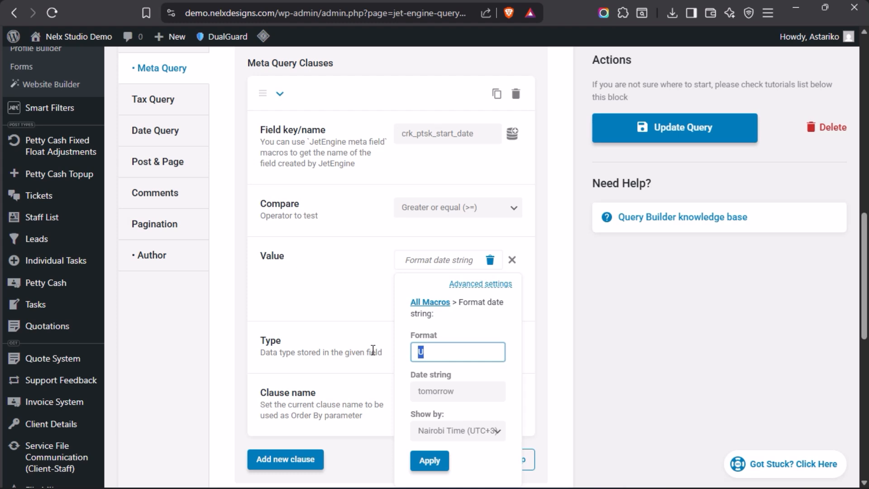
click(373, 349)
click(512, 262)
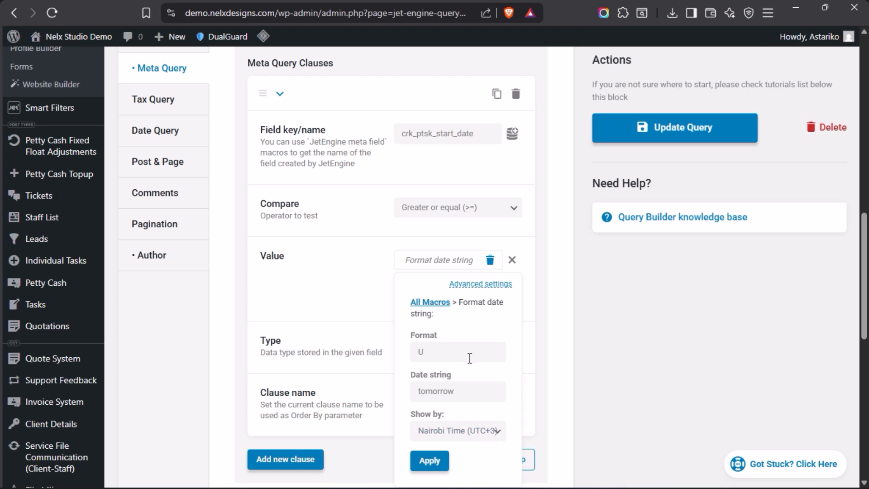
- Apply the Value's Format date string macro settings and choose Timestamp as the meta query clause's data type
click(430, 462)
scroll(367, 290, down, 3)
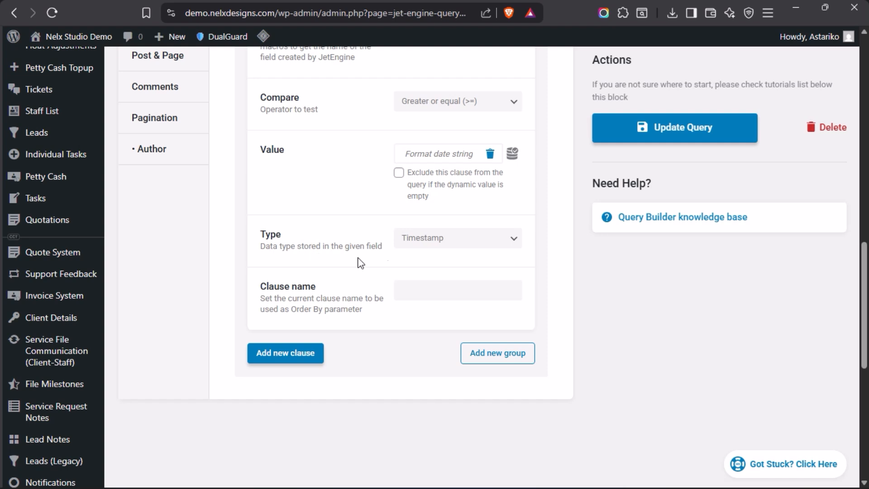
click(516, 240)
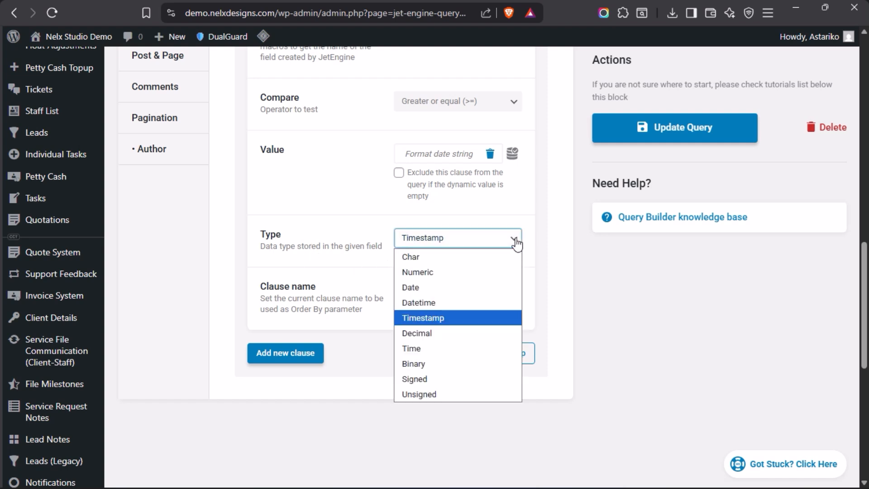
click(437, 317)
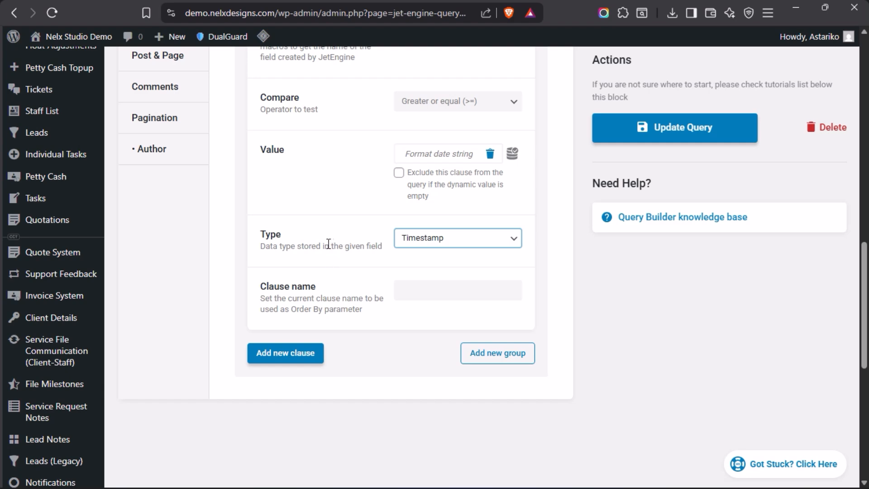
- Open the query's Author settings and review the Author ID value and the other author fields
scroll(331, 244, up, 3)
click(157, 254)
scroll(358, 295, up, 3)
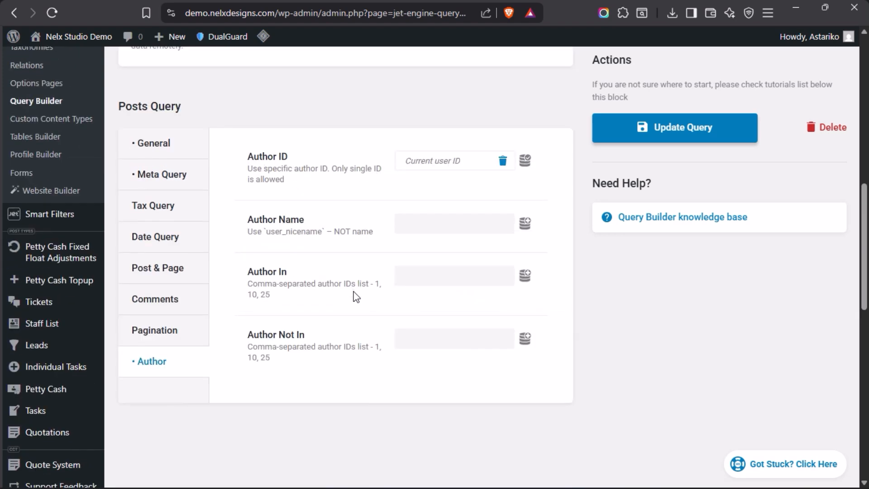
scroll(357, 297, up, 5)
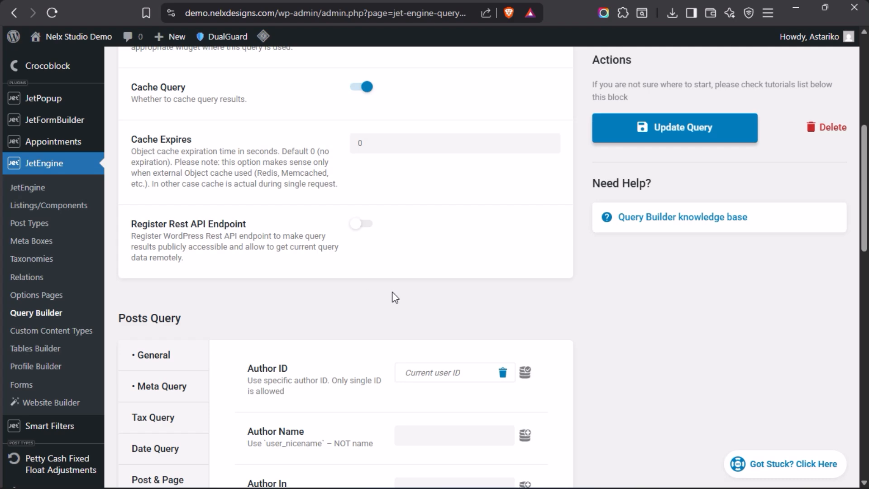
- Switch to the account's Tasks page and view the Overdue tasks under My Tasks
mouse_move(2, 295)
click(40, 229)
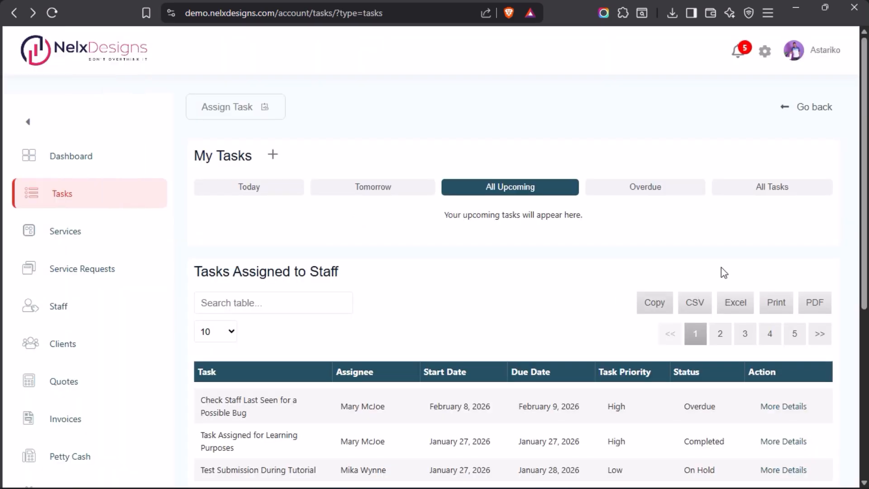
click(653, 191)
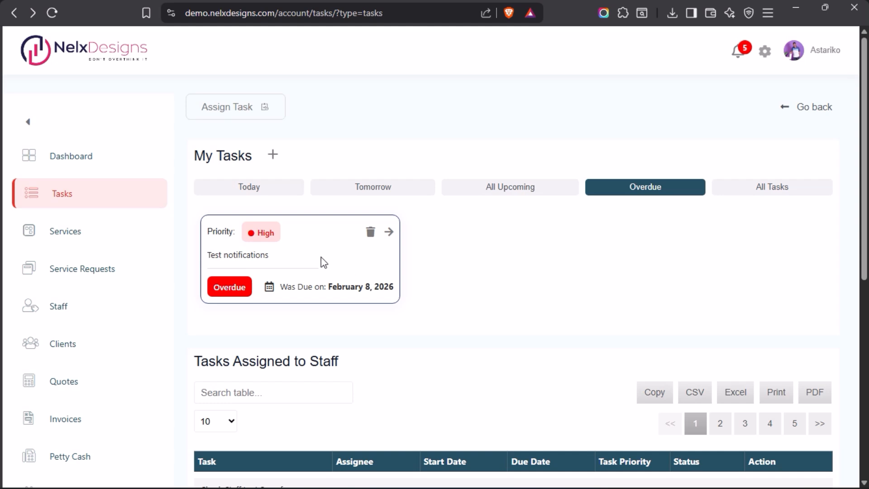
- Examine the dates, priorities and statuses in the All Tasks list of My Tasks and return to the Overdue view
click(767, 192)
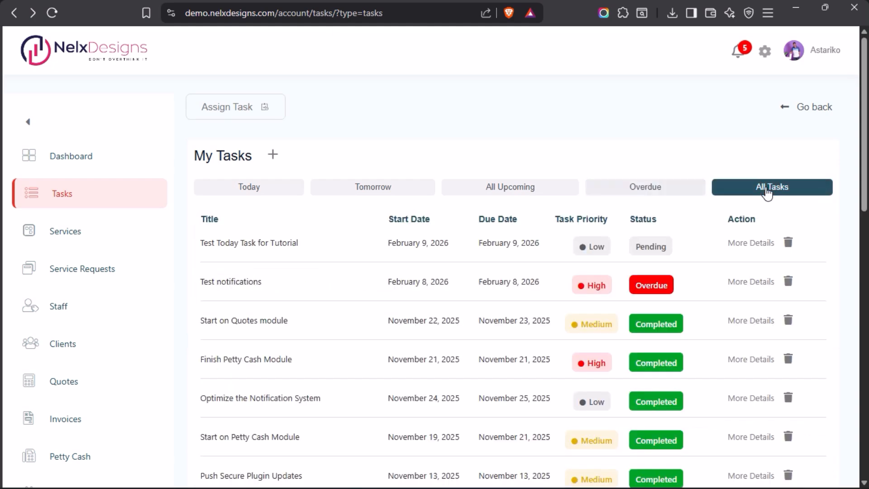
scroll(458, 222, down, 5)
scroll(458, 277, up, 5)
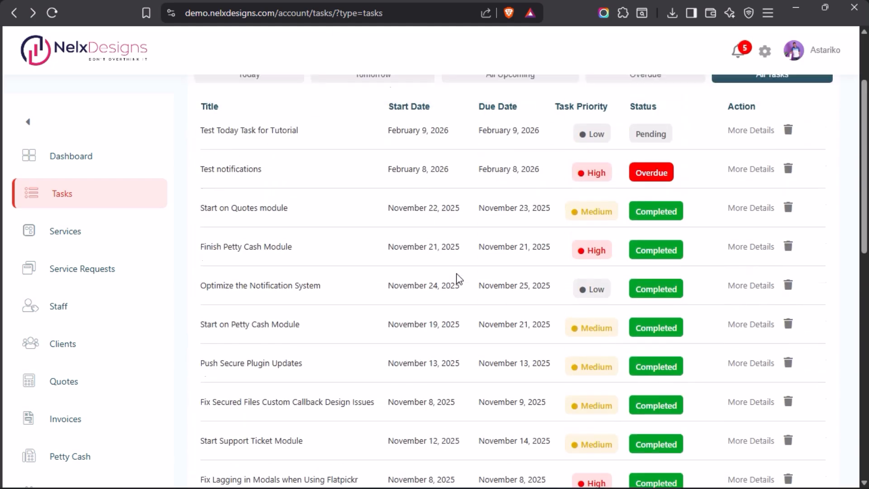
scroll(458, 278, down, 3)
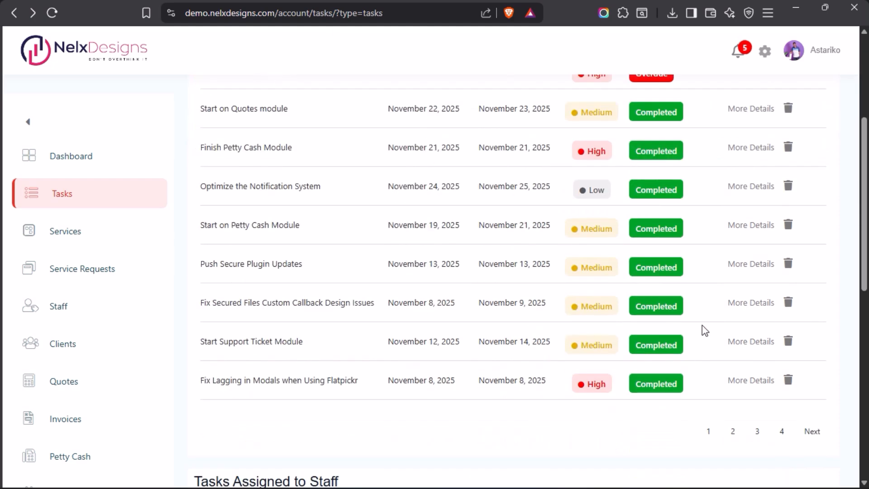
scroll(494, 281, up, 2)
scroll(528, 183, up, 2)
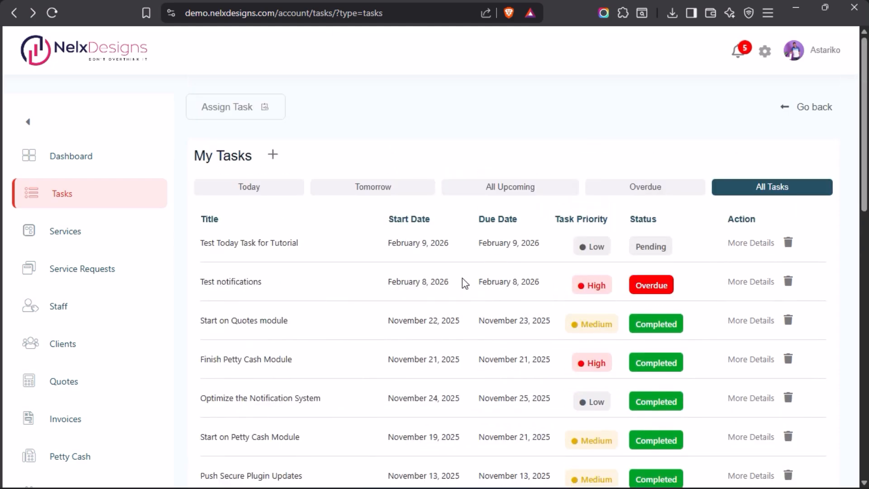
scroll(552, 331, down, 2)
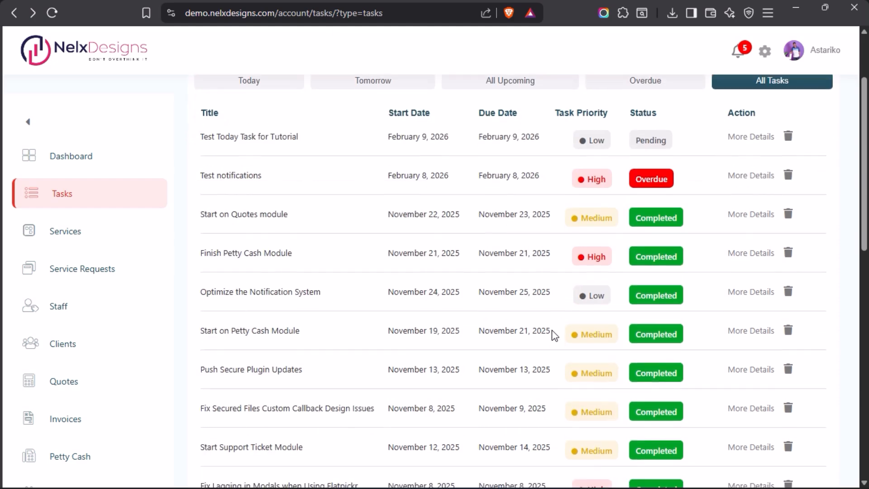
scroll(552, 330, up, 2)
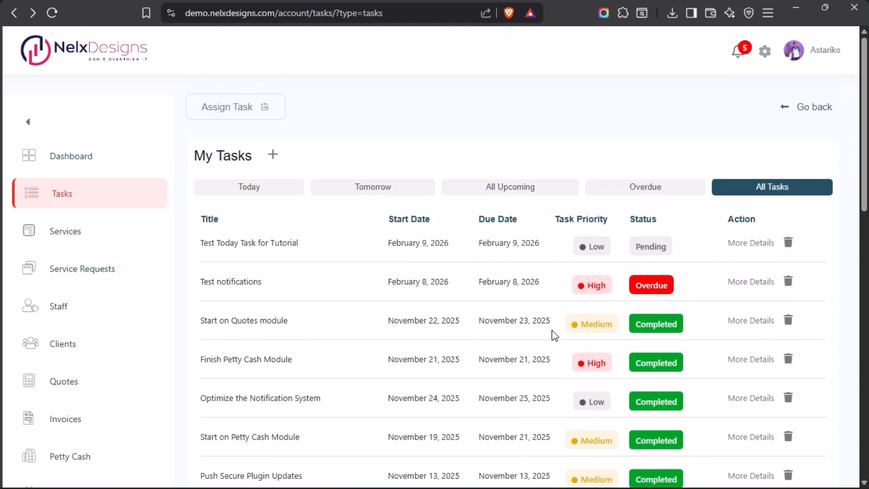
click(640, 194)
- Return to the Query Builder, search the queries list for "Overdue" and open the Overdue Personal Tasks query
mouse_move(2, 251)
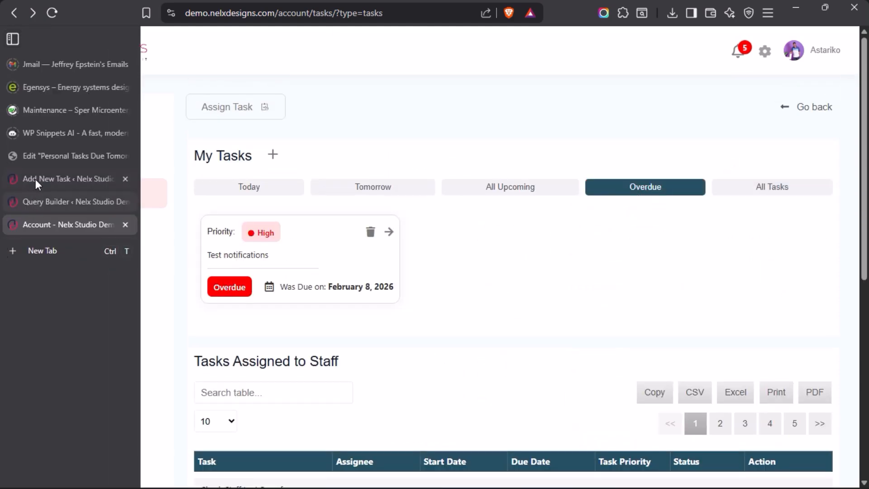
click(53, 200)
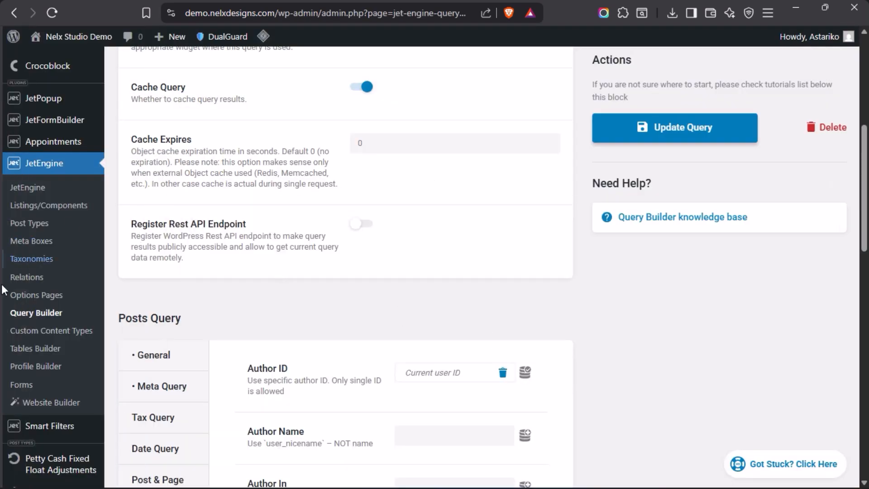
click(42, 313)
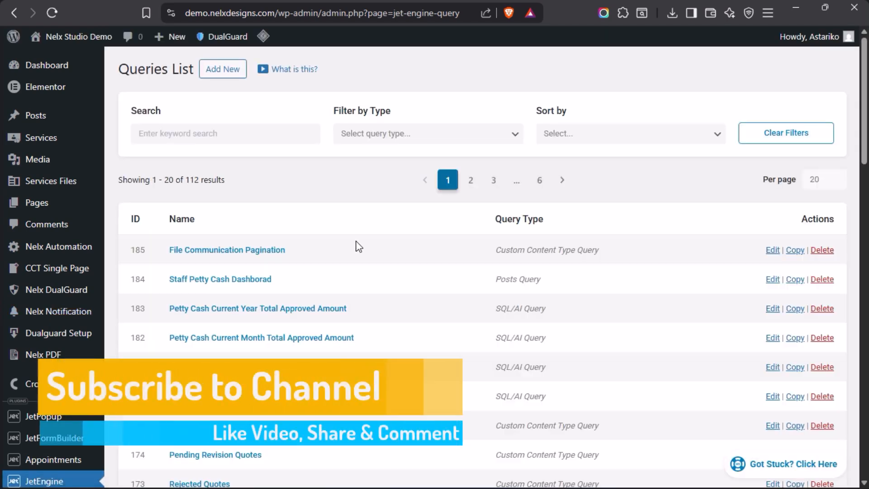
click(210, 134)
text(Overdue)
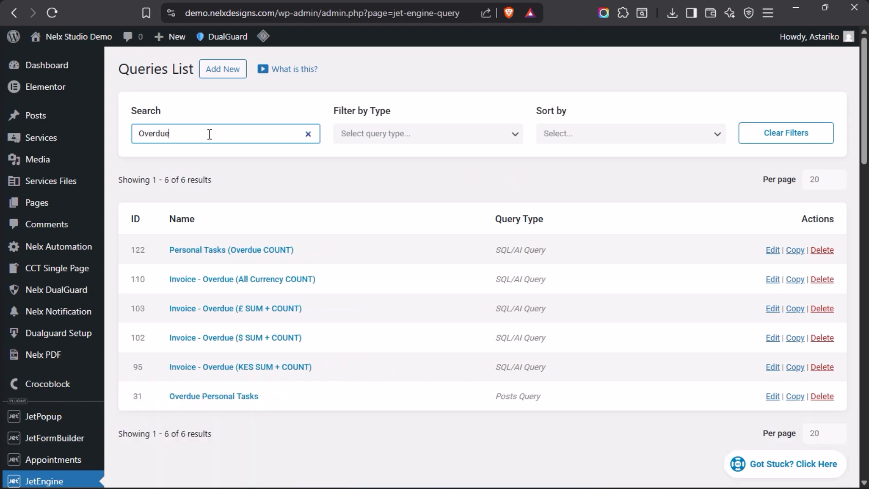
click(220, 402)
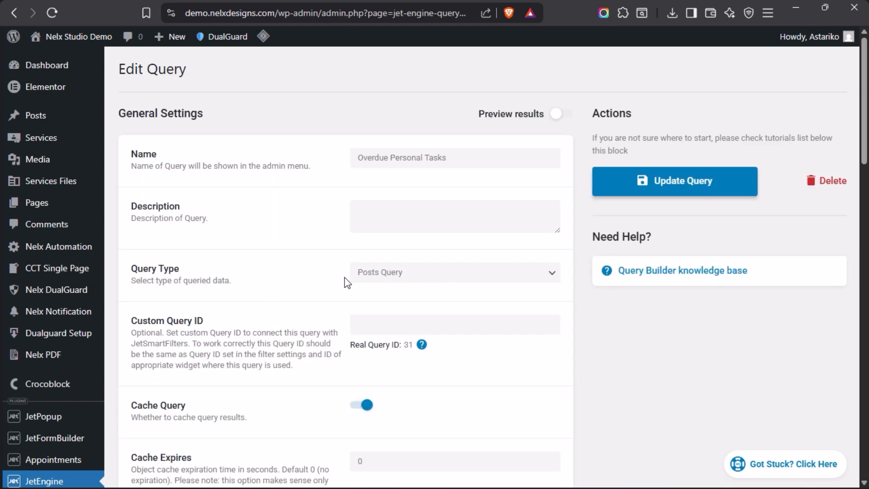
- Review the overdue query's general settings, post type and post status, comparing with the Overdue view on the account's Tasks page
scroll(298, 272, down, 8)
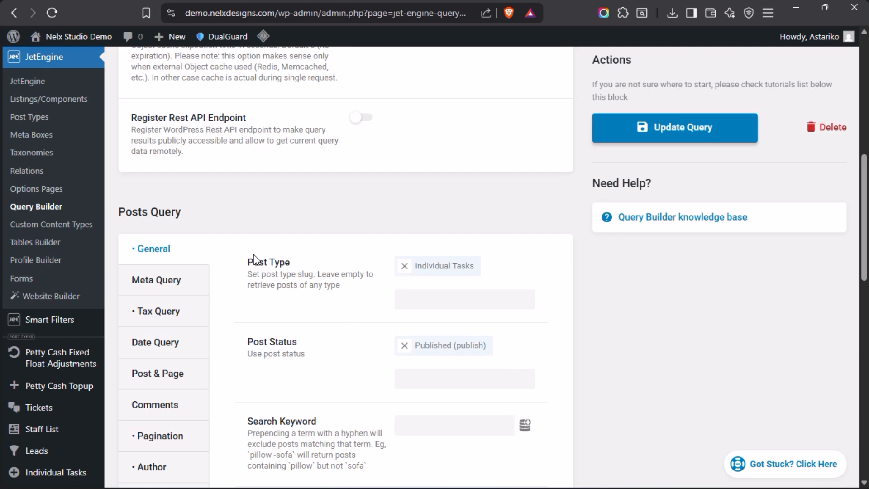
scroll(254, 258, up, 8)
scroll(267, 258, down, 8)
mouse_move(3, 260)
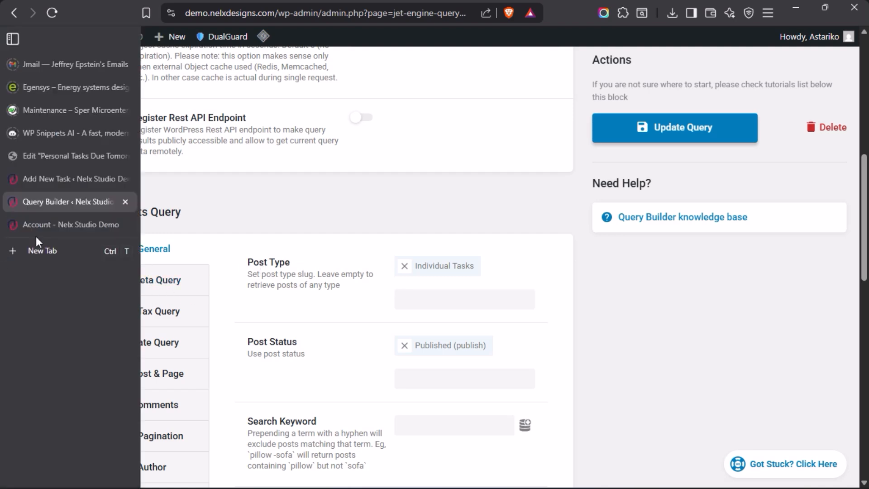
click(45, 224)
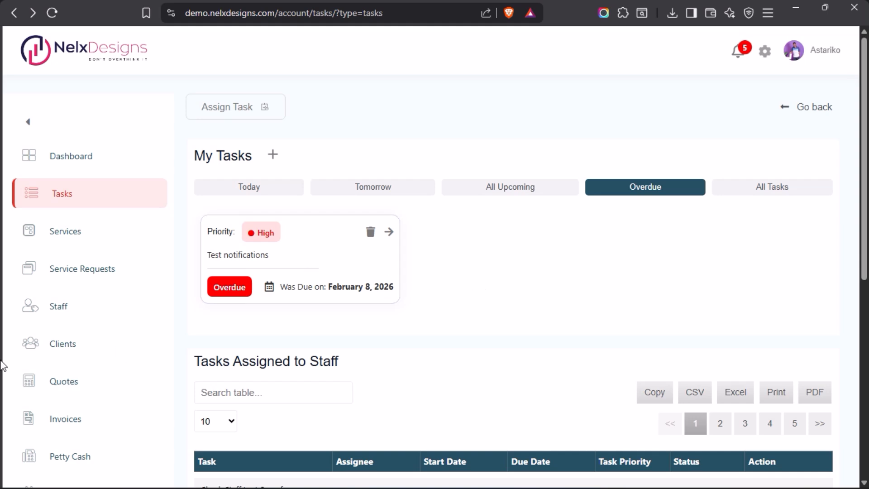
mouse_move(15, 308)
click(42, 197)
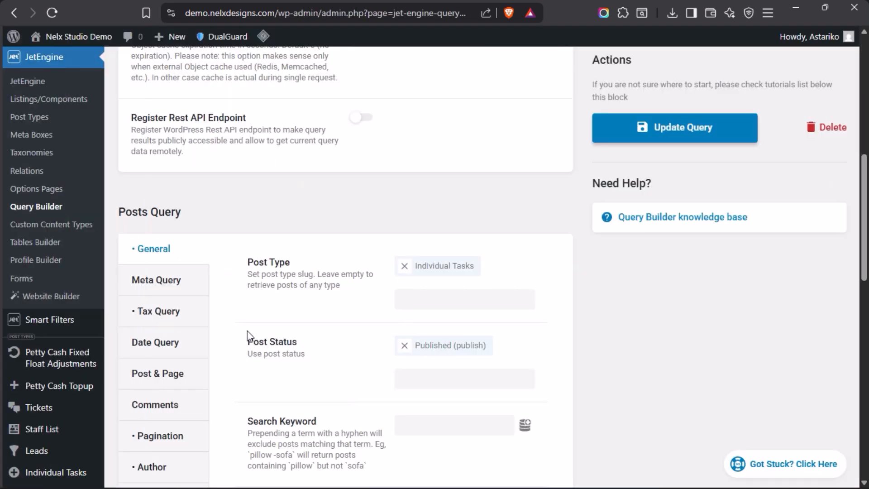
- Open the query's Tax Query settings and examine the clause's Taxonomy and Field options and its term
click(160, 313)
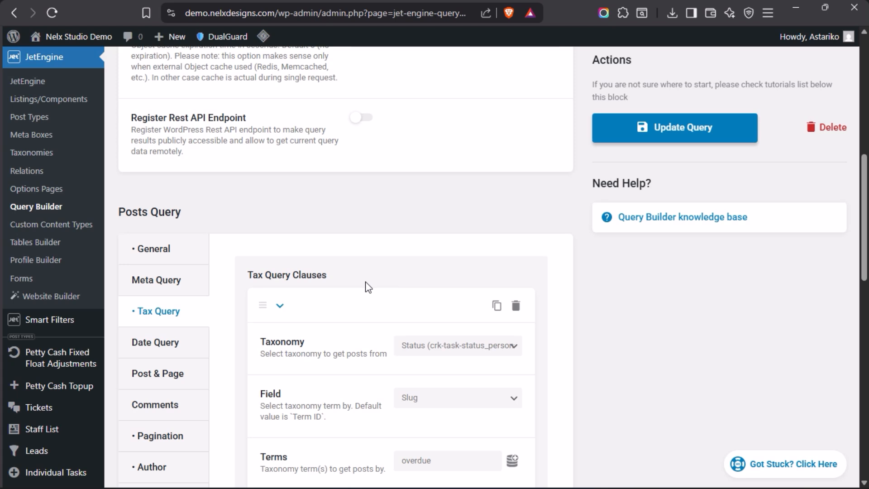
scroll(340, 239, down, 2)
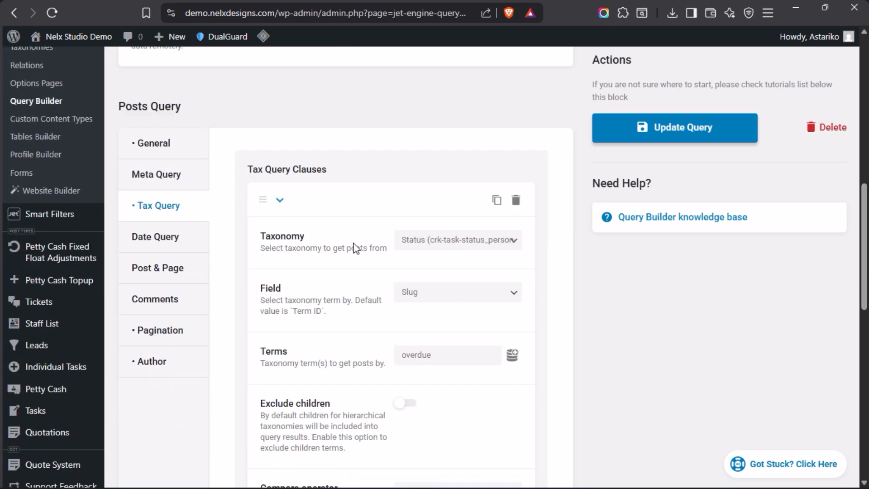
click(515, 247)
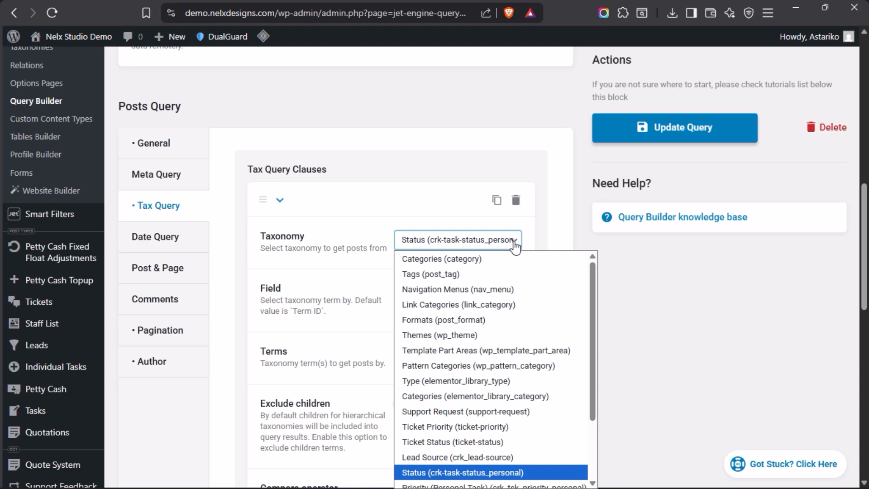
click(515, 247)
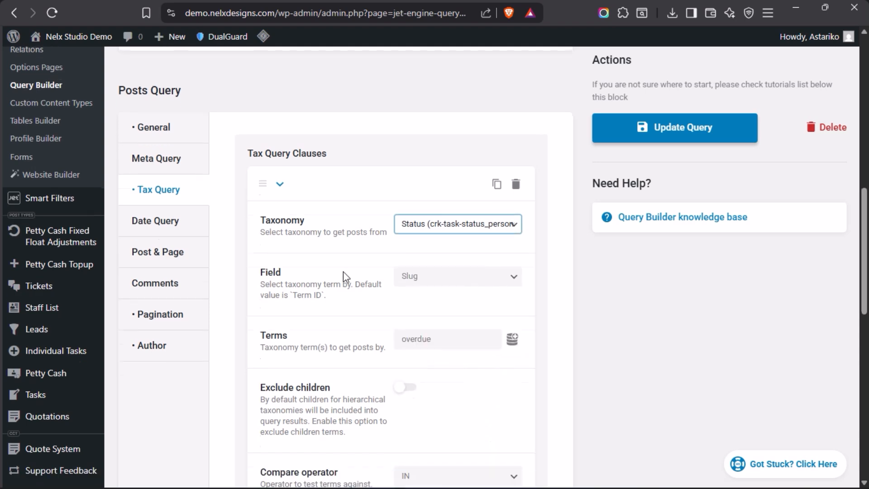
scroll(344, 271, down, 2)
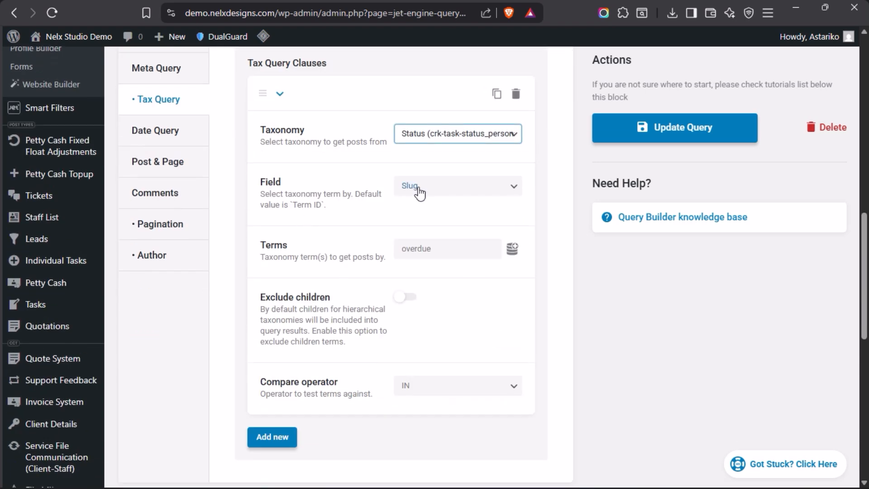
click(516, 189)
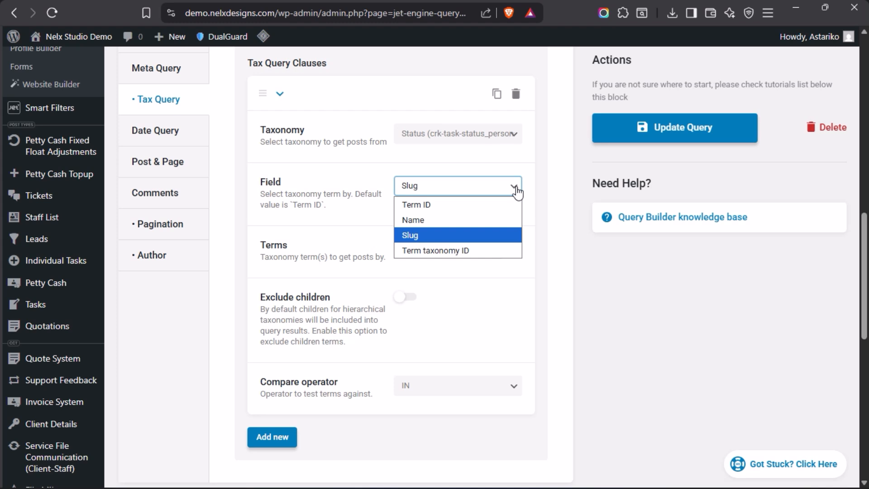
click(517, 192)
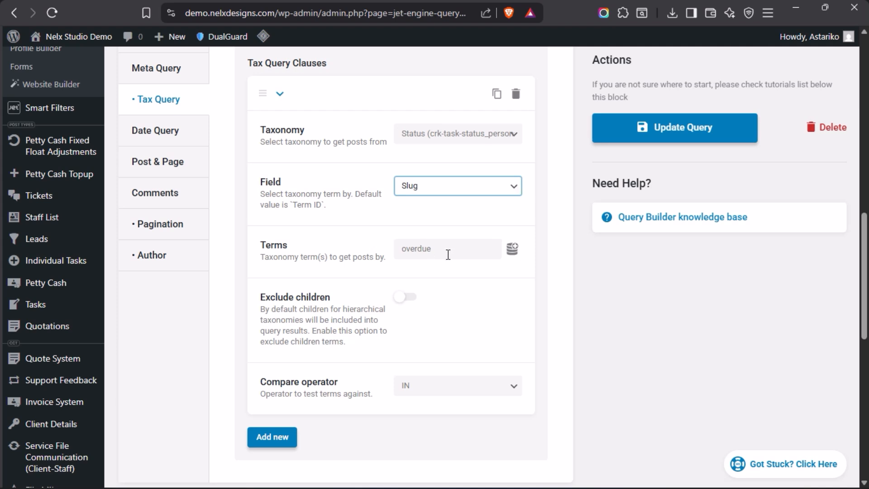
- Check the tax query clause's Compare operator options, select IN, and review the whole clause
scroll(331, 258, down, 2)
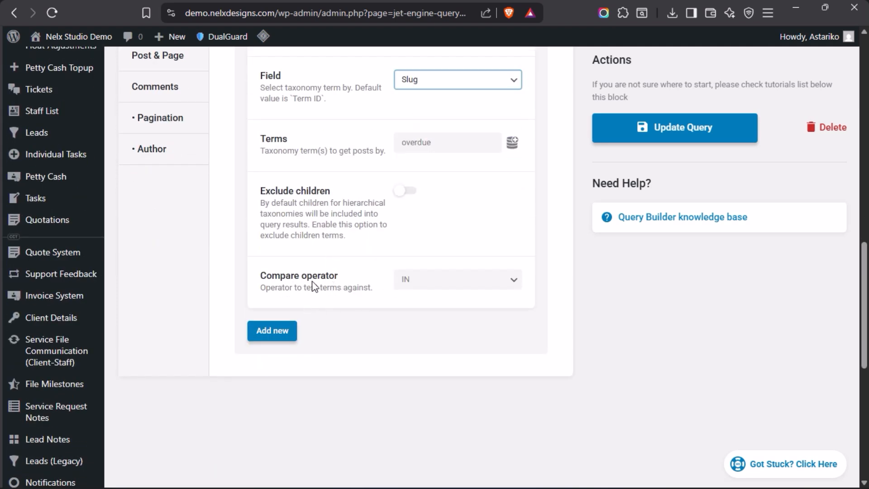
click(519, 287)
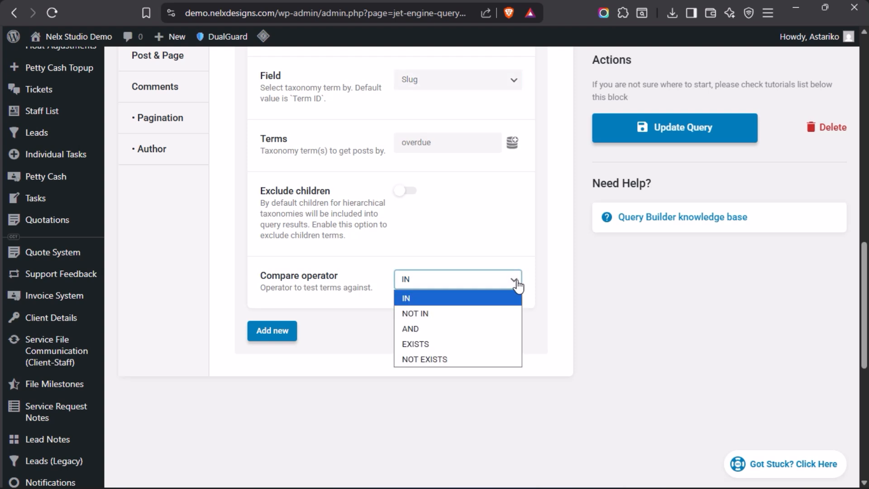
click(408, 299)
scroll(349, 258, up, 3)
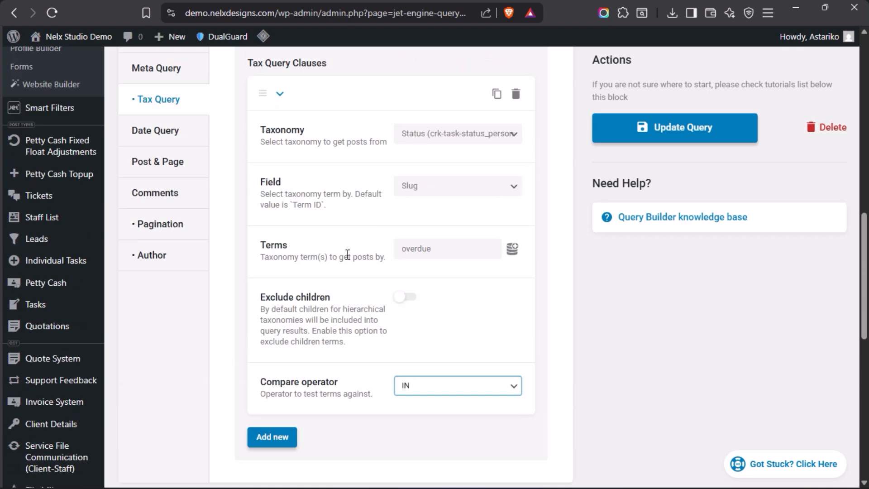
scroll(348, 253, up, 2)
scroll(349, 259, down, 2)
- Review the query's Pagination settings, including Posts Per Page, and check the Overdue view on the account's Tasks page
click(162, 230)
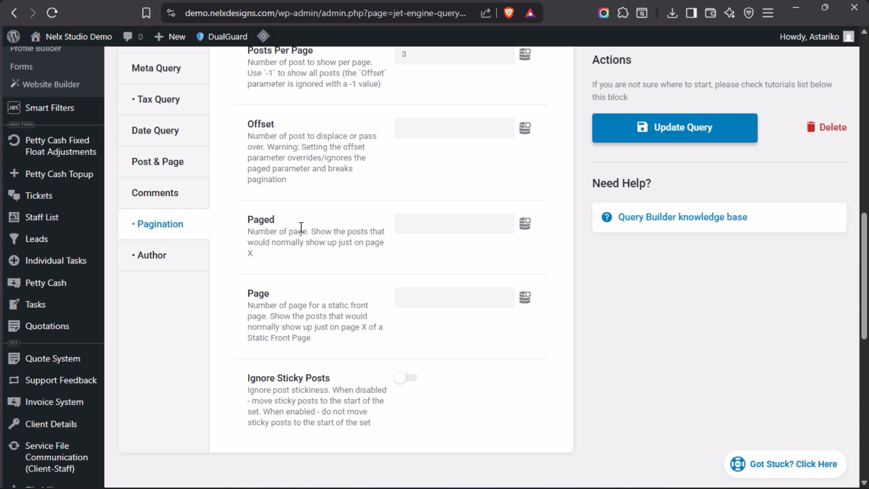
scroll(308, 227, up, 2)
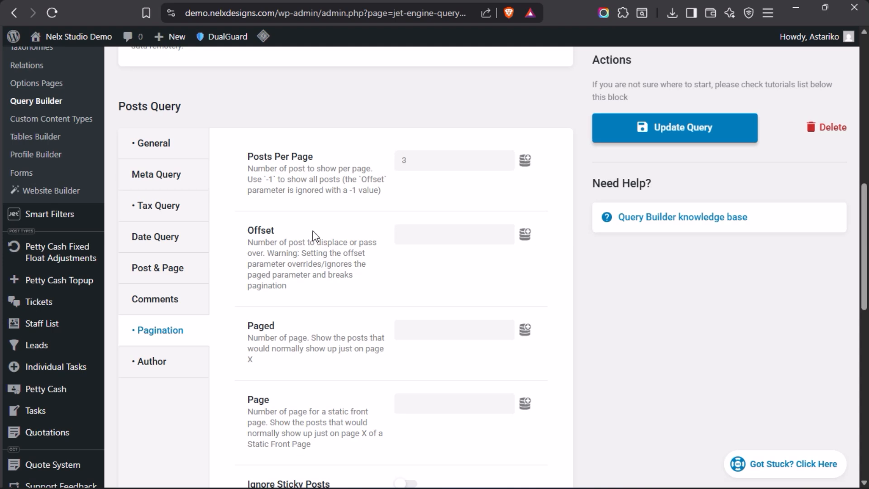
mouse_move(2, 236)
click(35, 225)
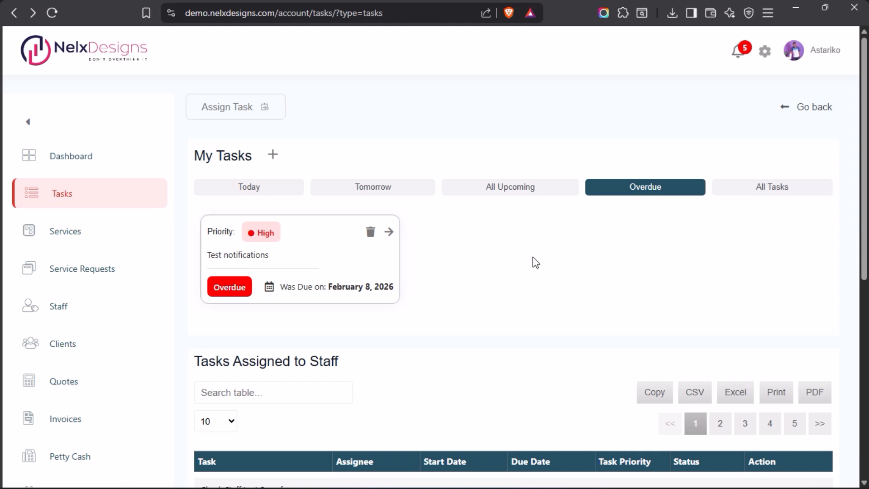
- Compare the overdue query's Pagination settings with the Overdue and All Tasks views on the account's Tasks page, including the All Tasks paging
mouse_move(4, 272)
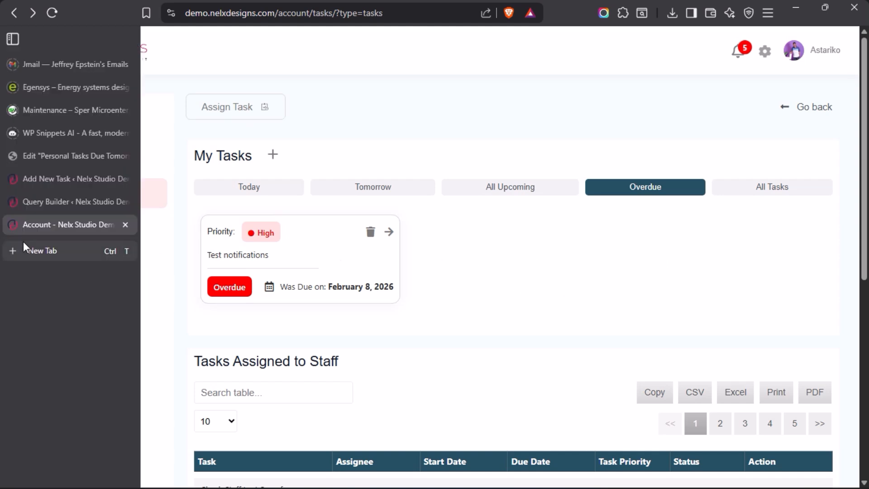
click(40, 203)
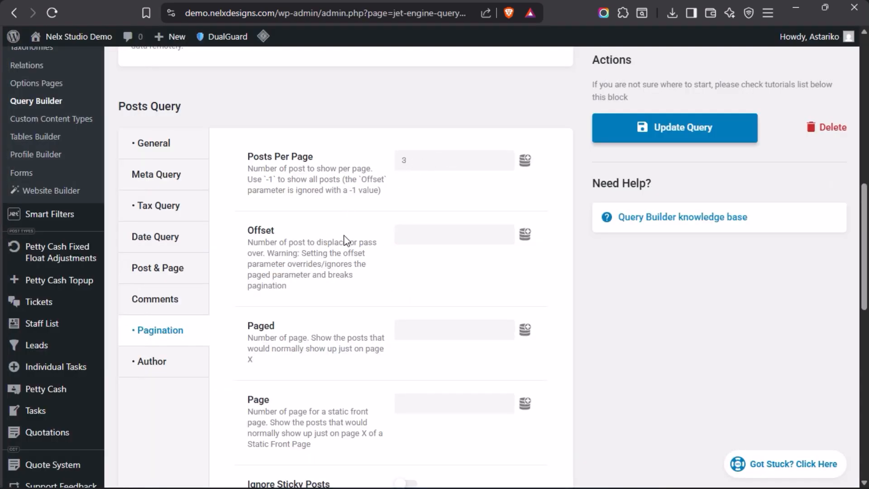
mouse_move(20, 242)
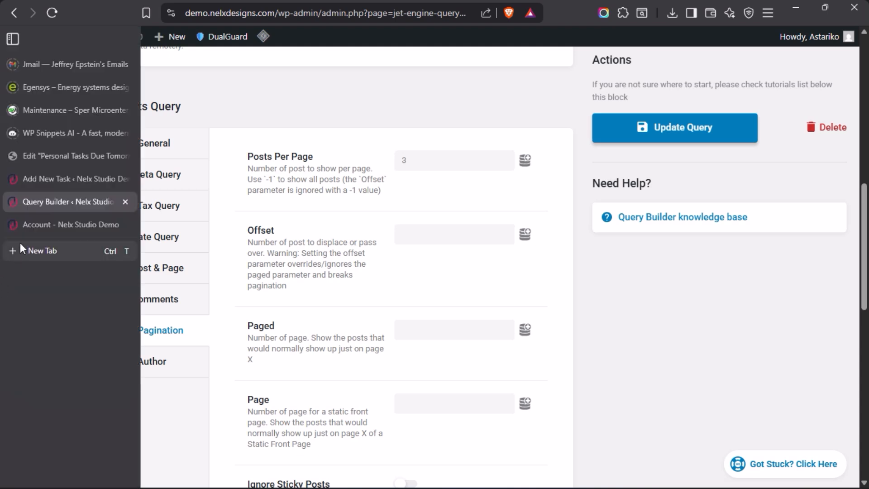
click(40, 224)
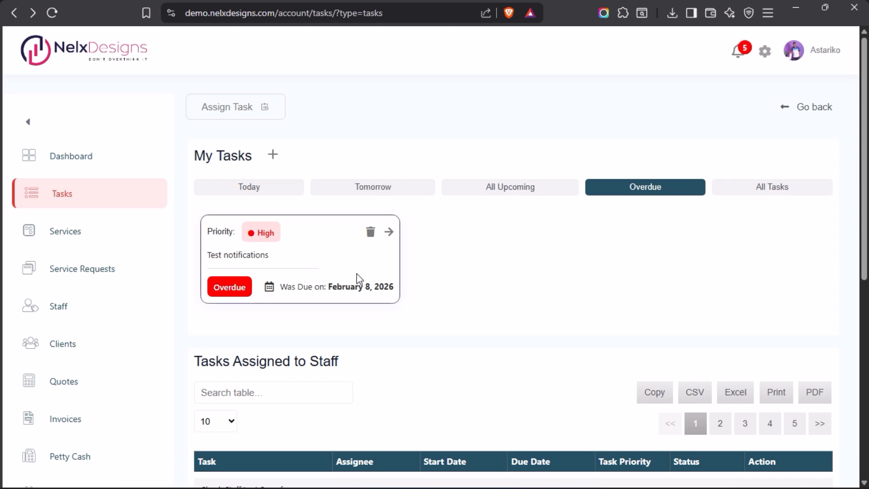
click(763, 188)
scroll(561, 263, down, 9)
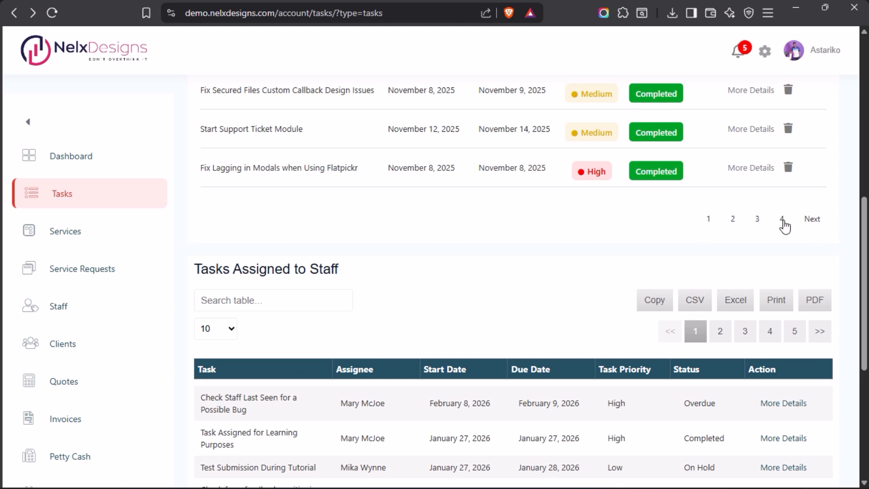
scroll(536, 256, up, 9)
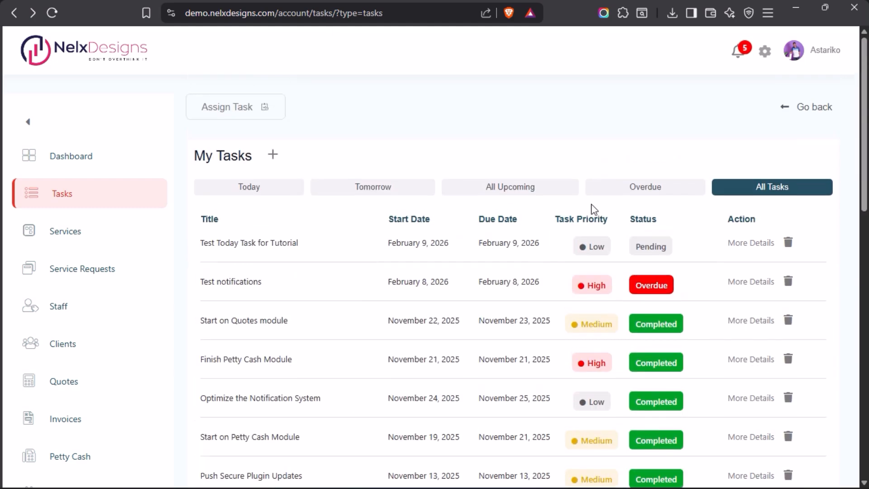
click(639, 195)
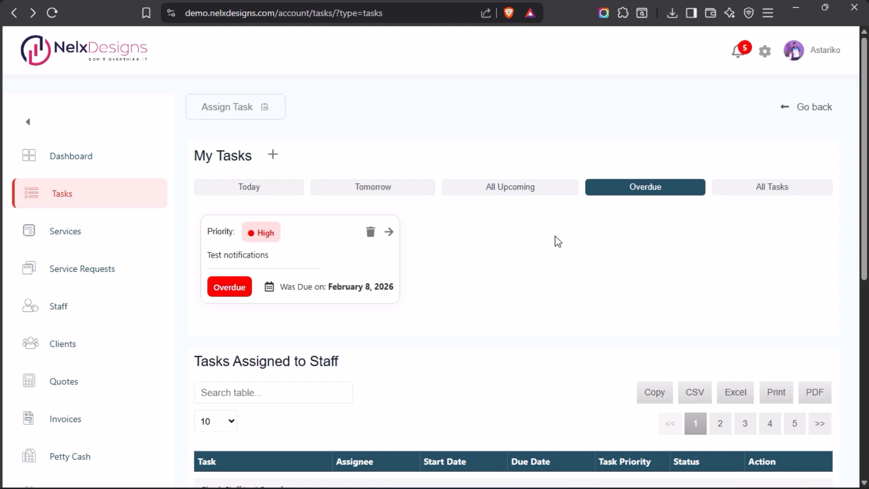
- Return to the overdue query and review its Author settings, including the Author ID value
mouse_move(4, 268)
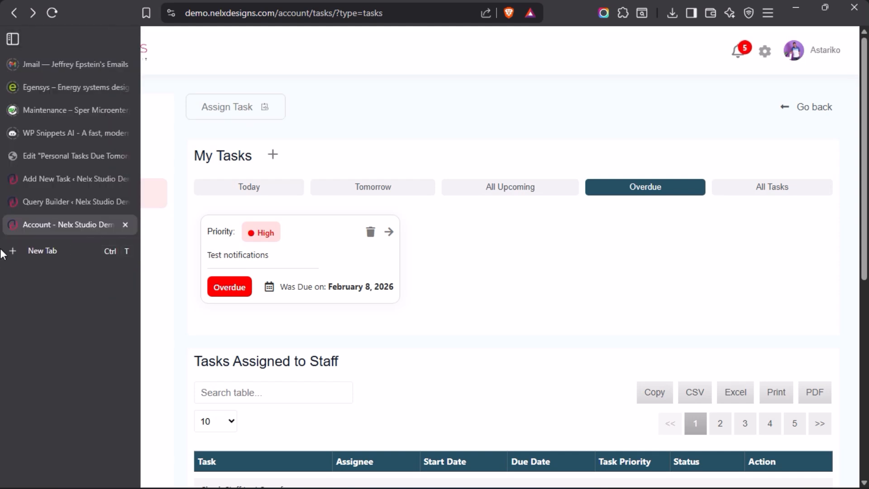
click(50, 203)
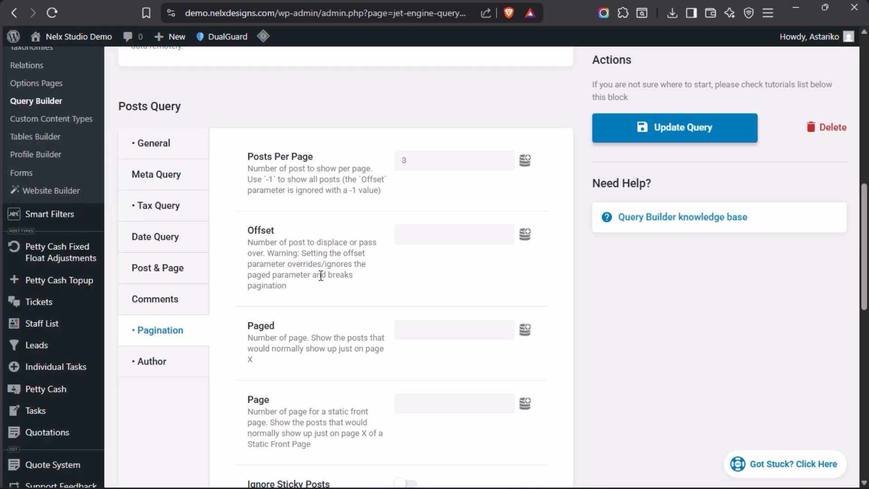
scroll(319, 271, down, 2)
click(148, 262)
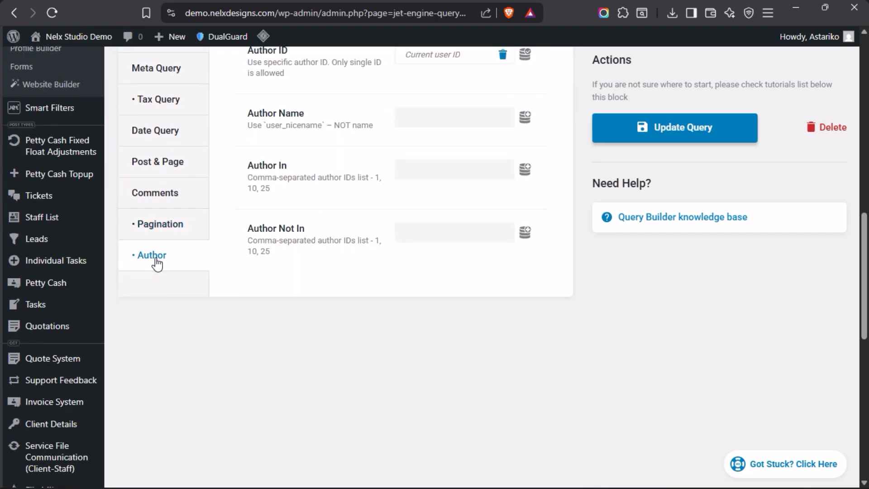
scroll(344, 255, up, 2)
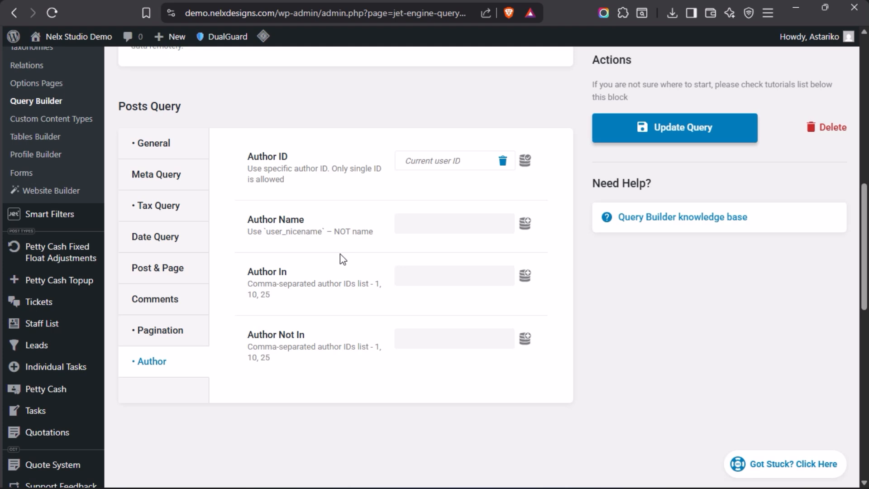
scroll(318, 274, up, 2)
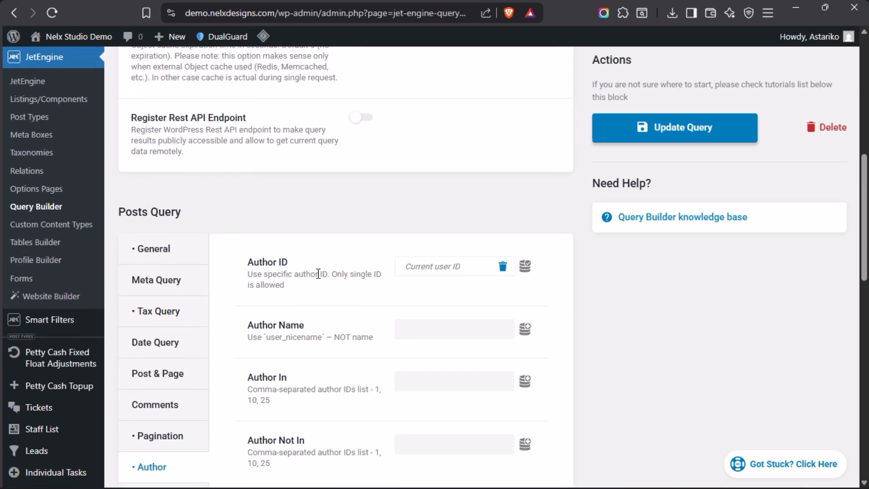
- Show the All Tasks view of My Tasks on the account's Tasks page
mouse_move(4, 258)
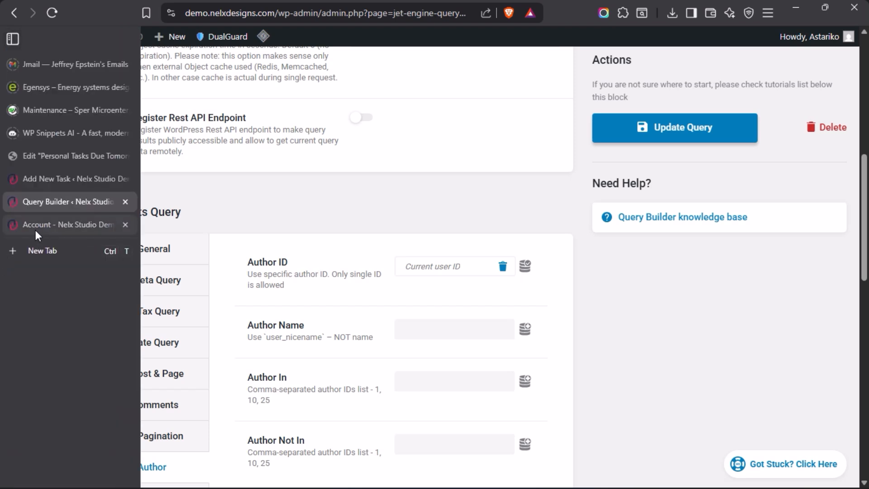
mouse_move(39, 225)
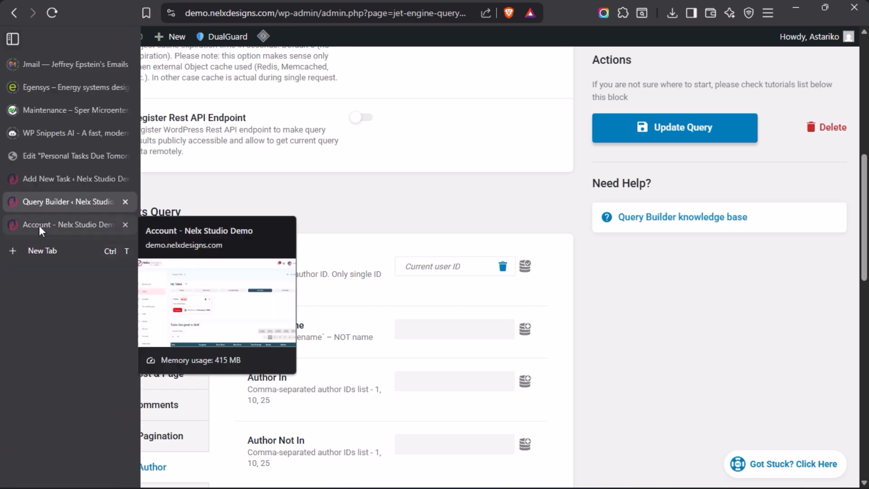
click(39, 225)
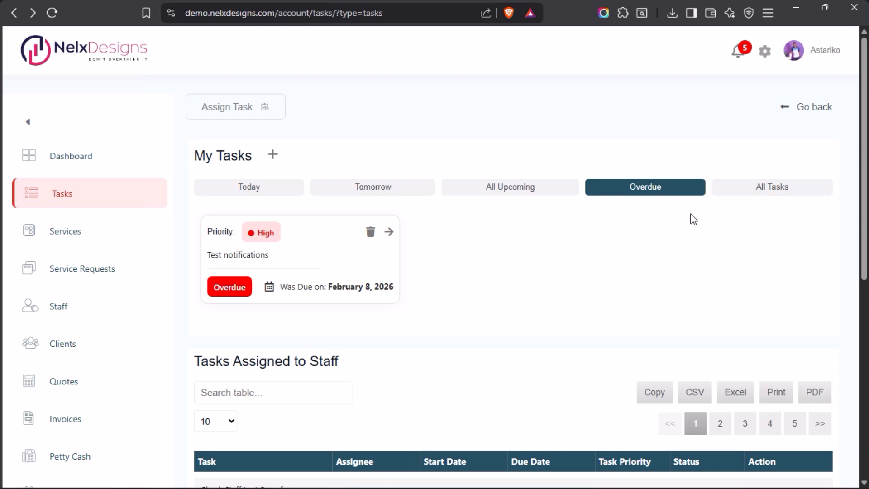
click(775, 190)
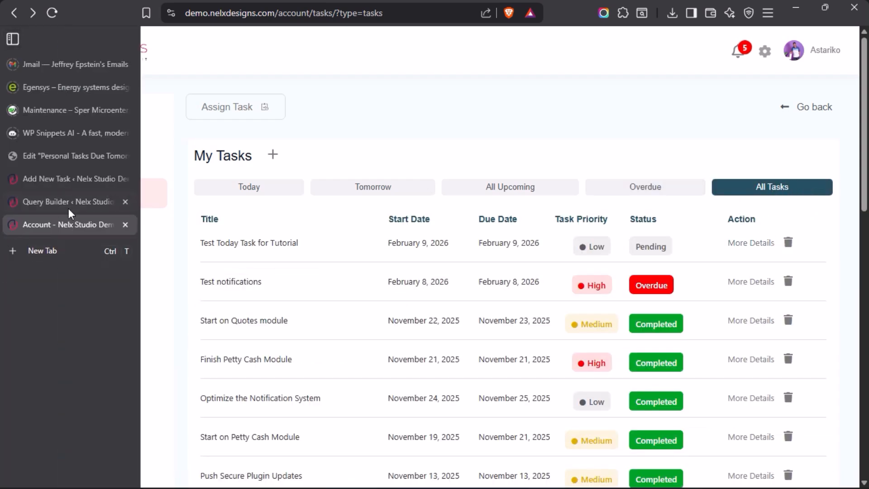
- Leave the overdue query and open the JetEngine queries list
click(47, 202)
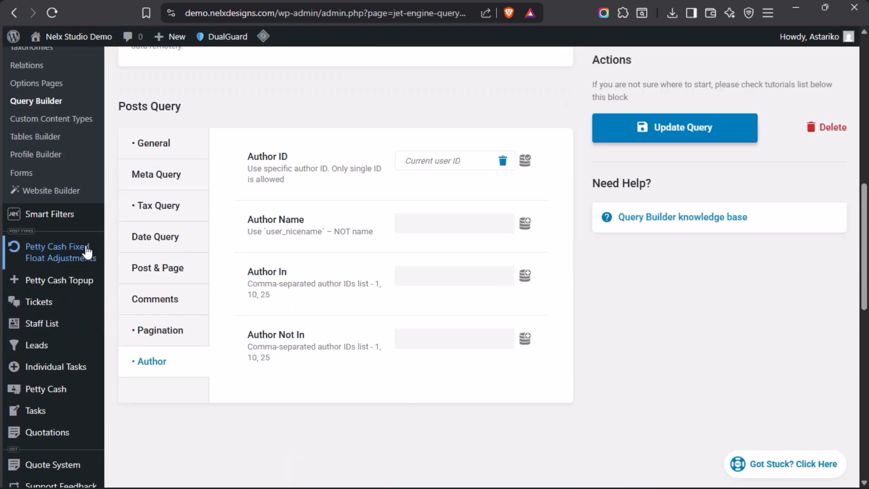
scroll(88, 251, up, 2)
click(47, 208)
- In the Personal Tasks Due Tomorrow listing item, set the Preview Width to 300 and publish the listing
mouse_move(3, 204)
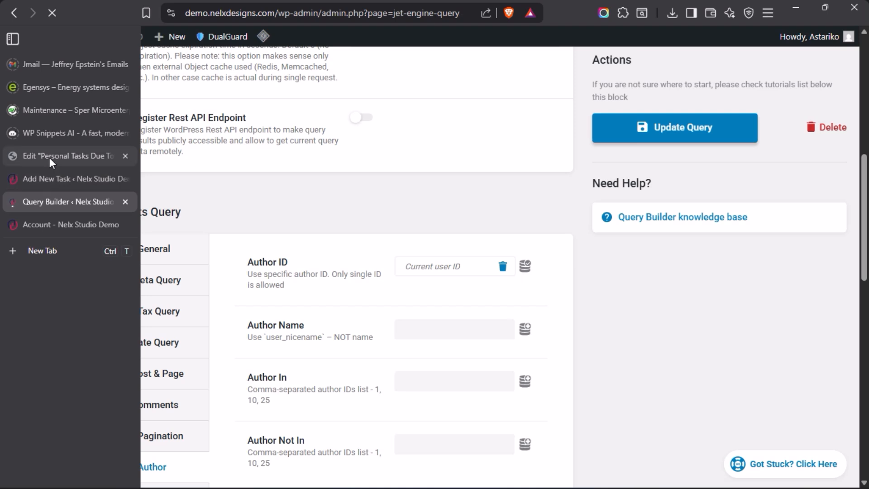
click(50, 156)
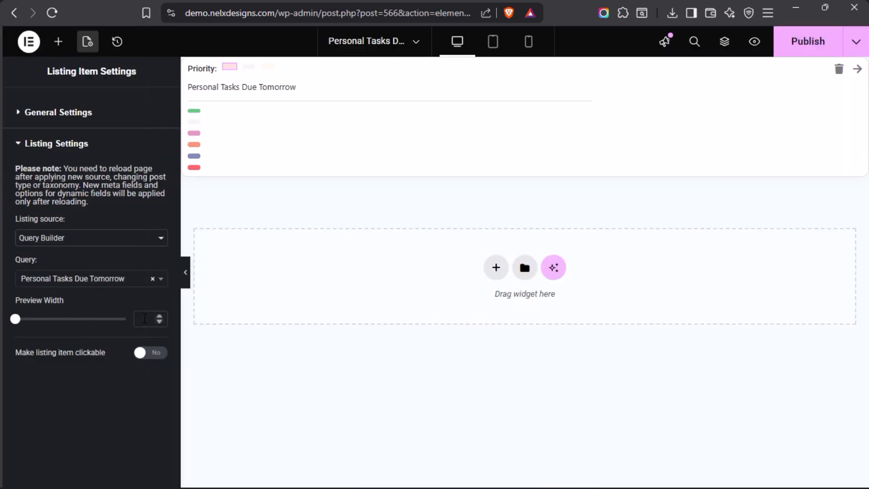
text(3)
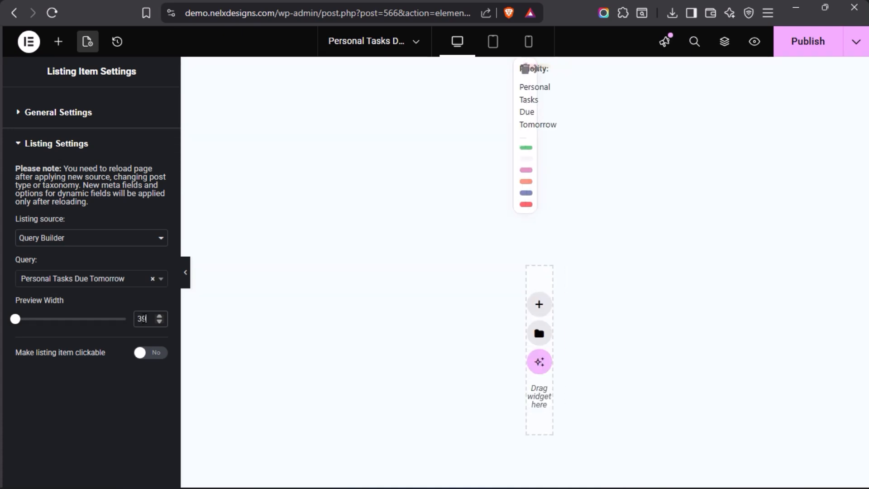
text(00)
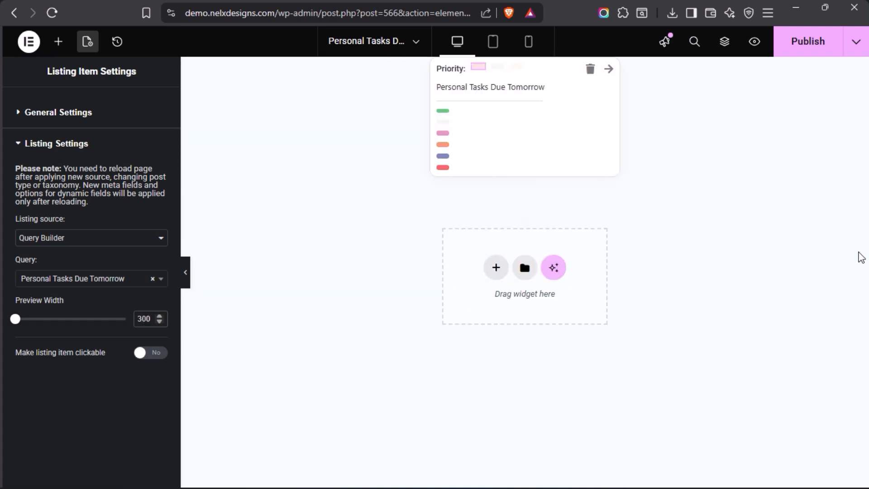
click(804, 52)
- Switch back to the queries list and get its keyword search ready
mouse_move(1, 333)
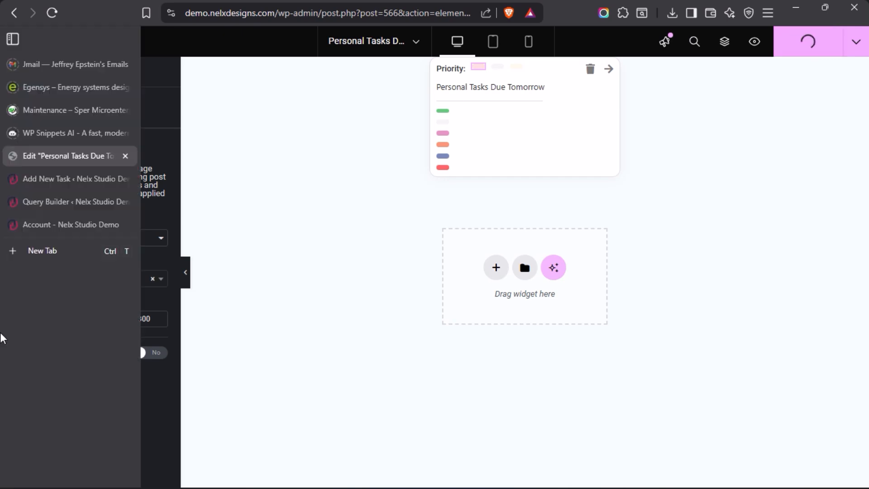
click(41, 204)
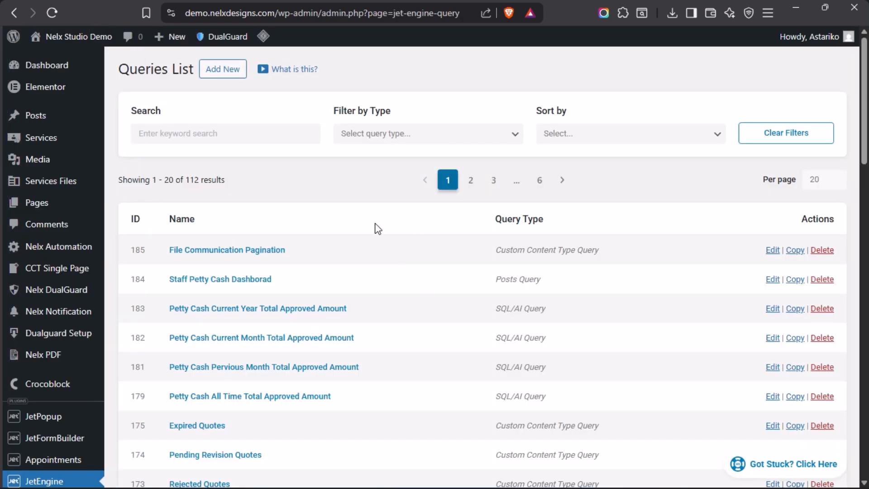
click(228, 135)
text(All Ta)
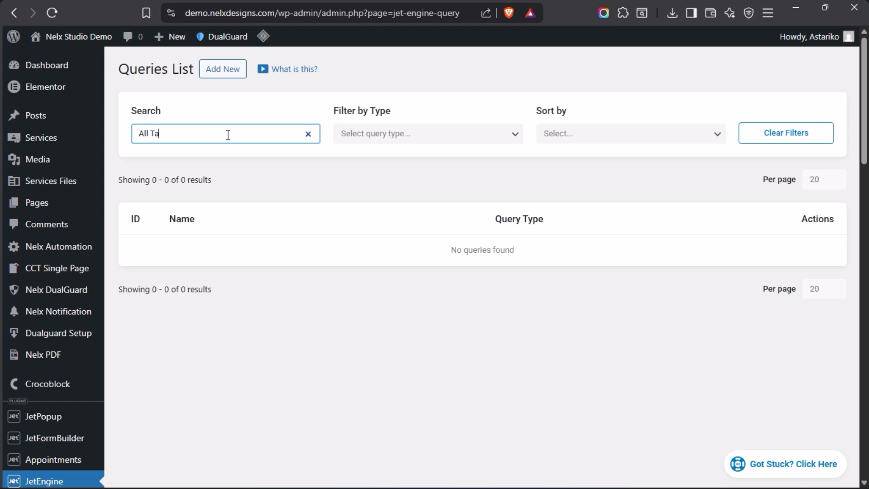
key(BackSpace)
key(BackSpace)
key(BackSpace)
key(BackSpace)
key(BackSpace)
key(BackSpace)
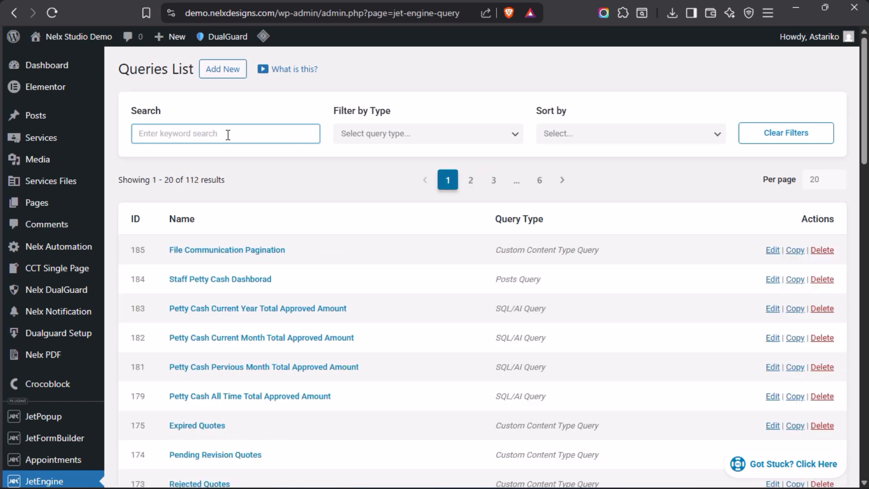
- Search the queries list for "Tasks" and open the All Personal Tasks query
text(Tasks)
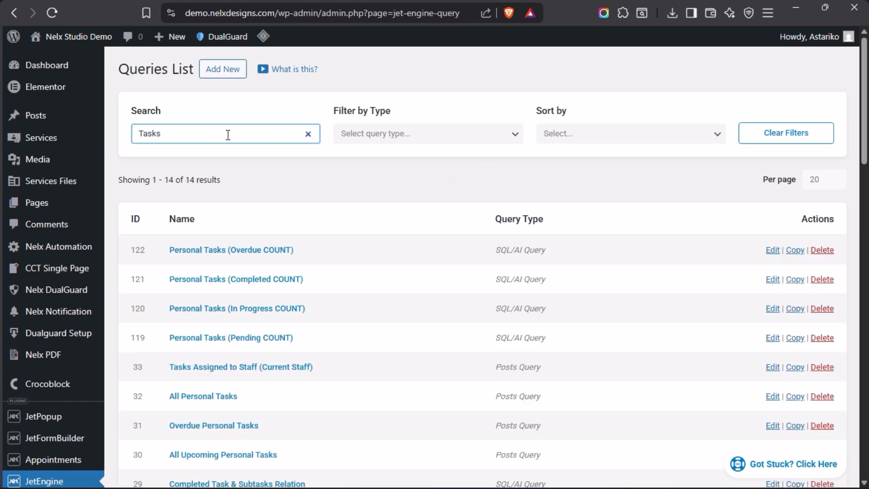
scroll(339, 284, down, 2)
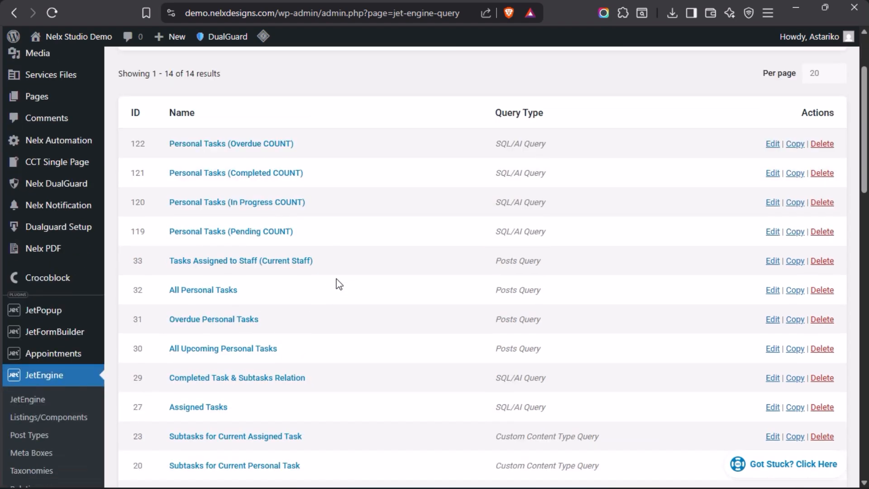
click(202, 293)
- Examine the task rows, dates, priorities and statuses in the All Tasks view of the account's Tasks page
mouse_move(17, 262)
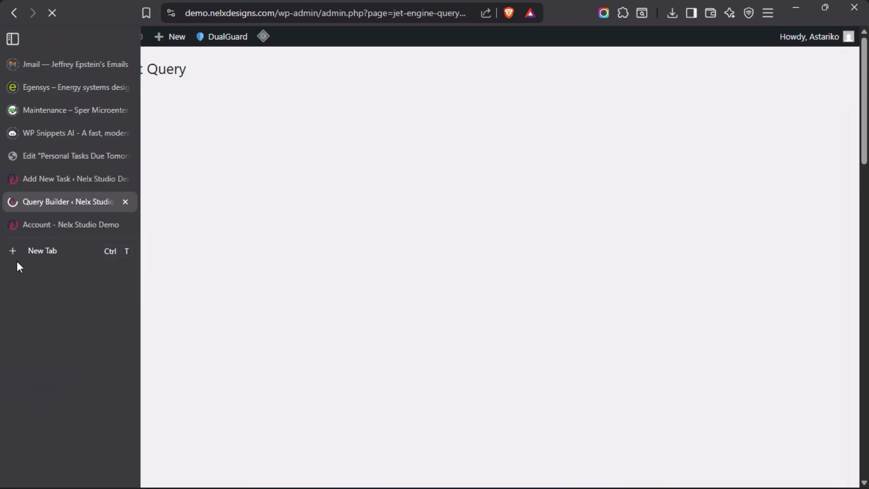
click(42, 225)
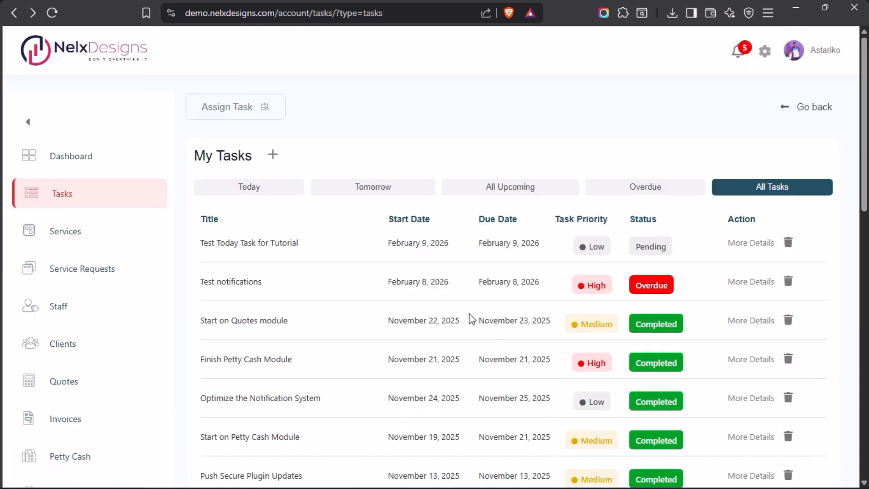
scroll(294, 267, down, 3)
scroll(595, 294, down, 2)
scroll(504, 308, up, 4)
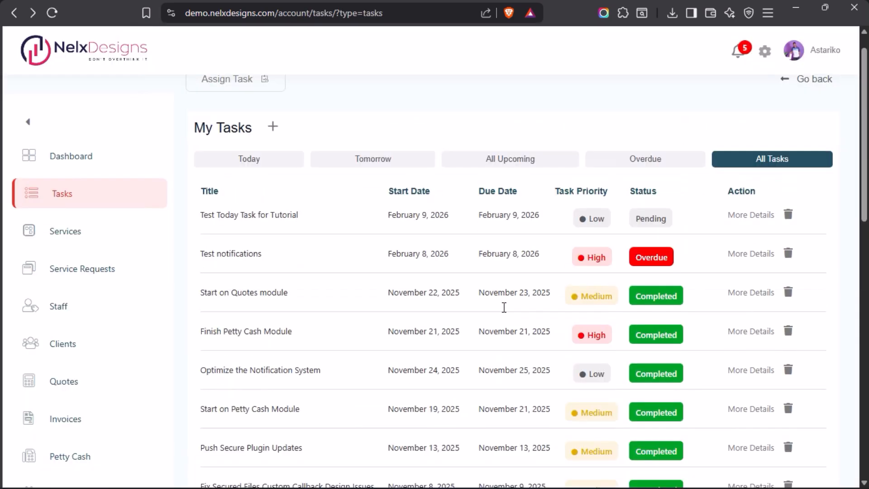
scroll(481, 278, down, 2)
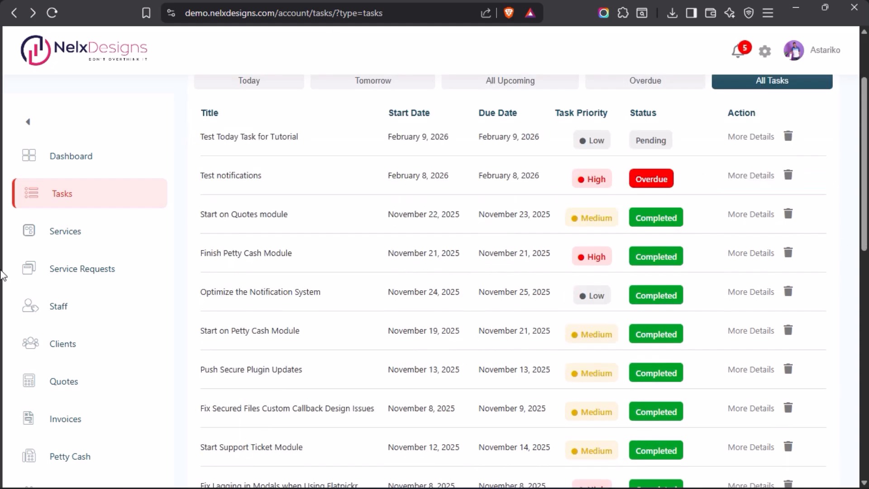
- Review the All Personal Tasks query's general settings, post type, post status and Author settings
mouse_move(4, 275)
click(36, 203)
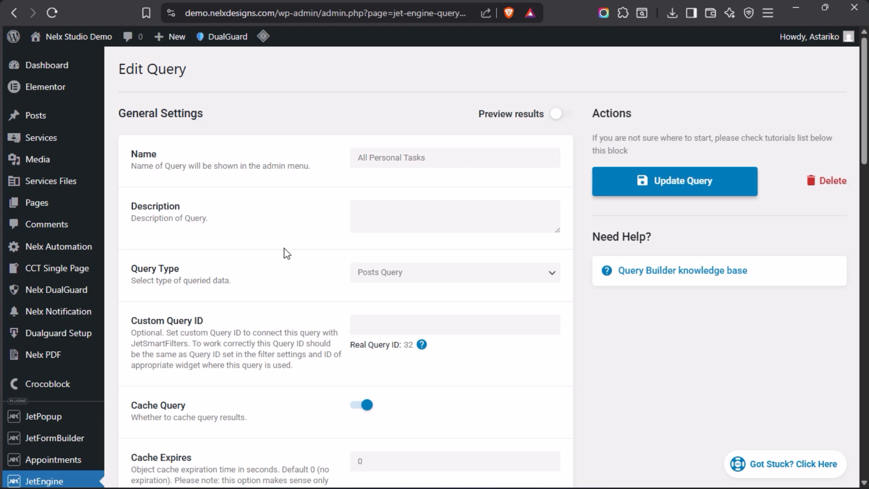
scroll(289, 253, down, 2)
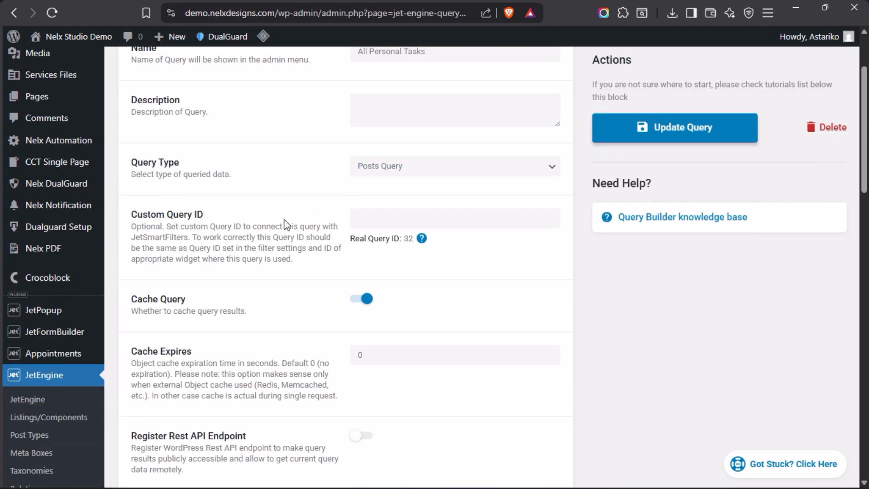
scroll(291, 230, down, 4)
scroll(290, 229, down, 4)
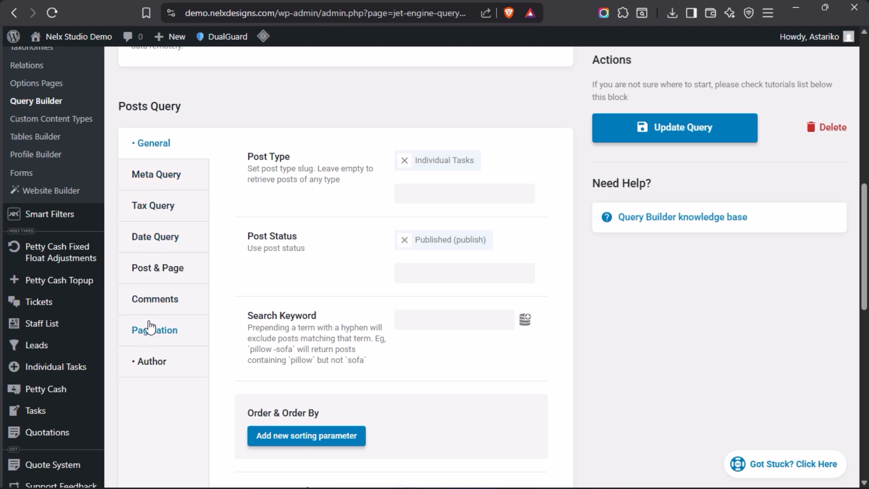
click(158, 368)
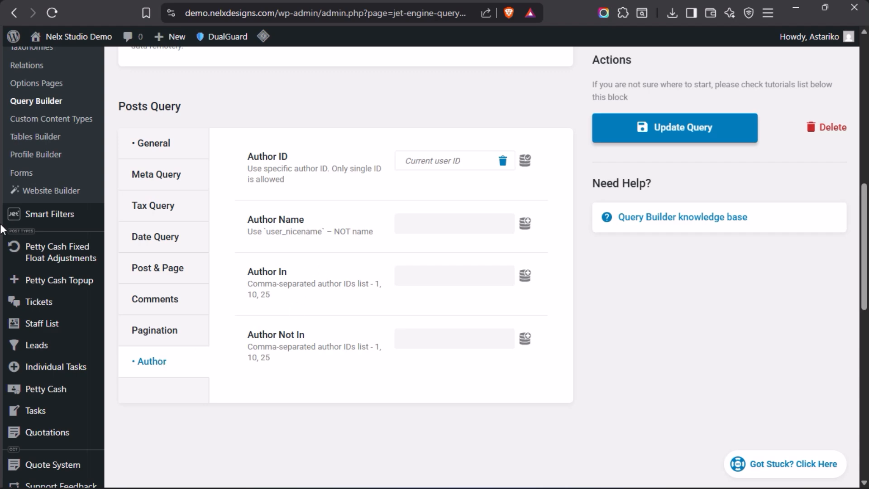
- Switch to the Personal Tasks Due Tomorrow listing and exit its Elementor editor to WordPress
scroll(330, 207, up, 8)
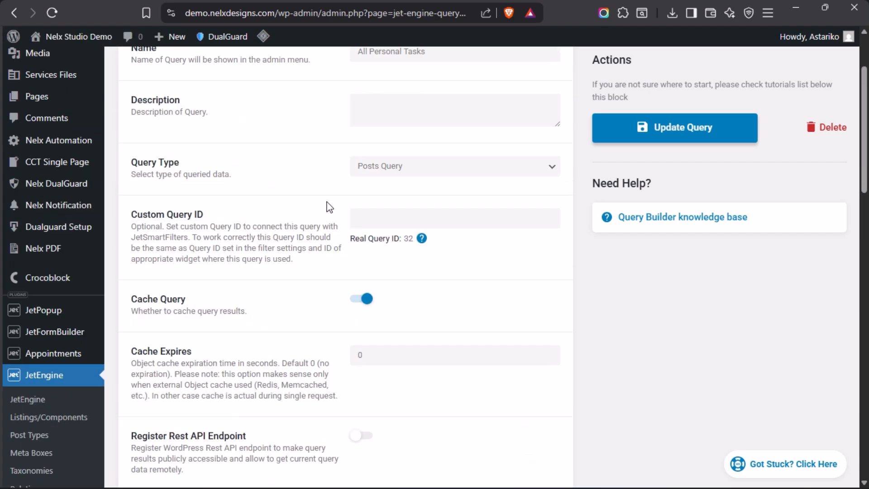
scroll(329, 207, up, 3)
mouse_move(59, 184)
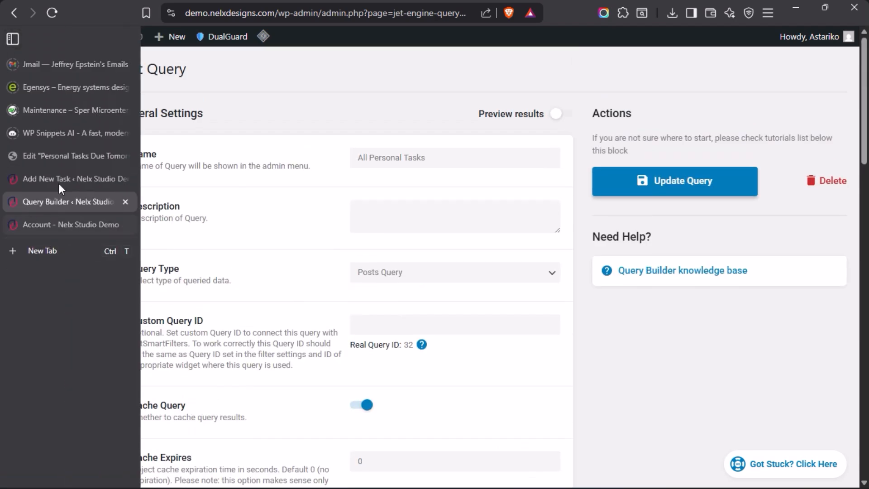
click(60, 159)
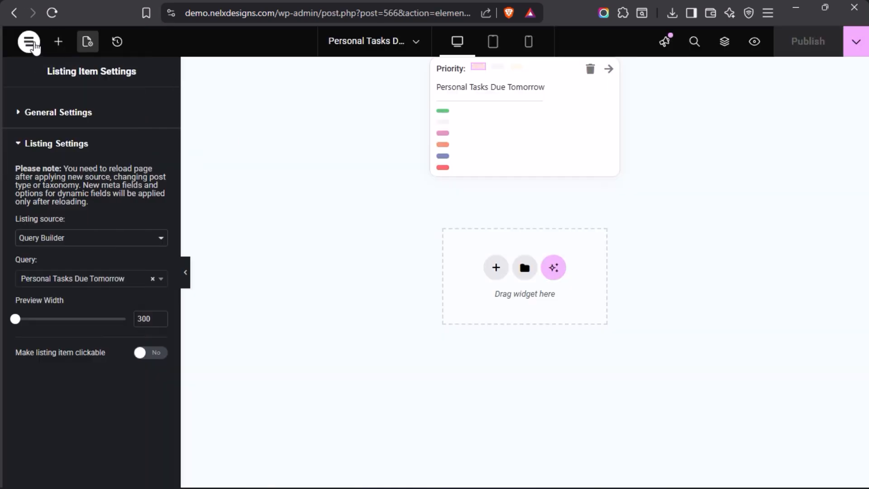
click(34, 45)
click(76, 213)
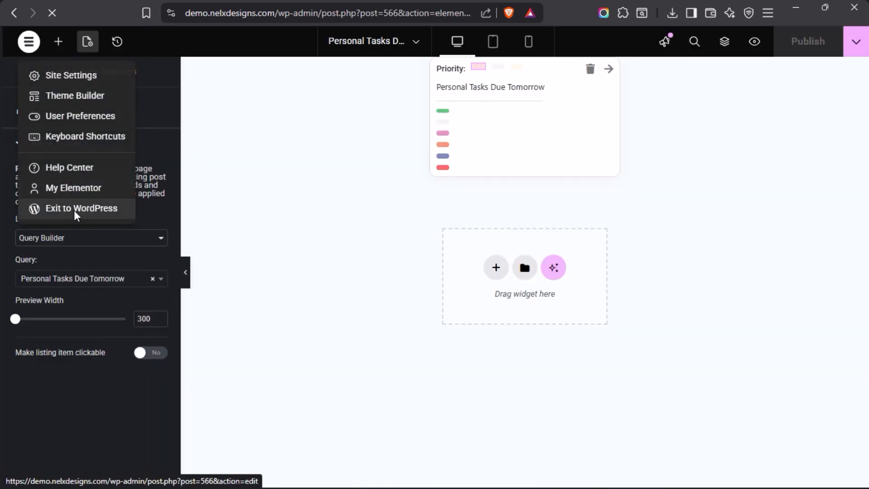
- Switch to the account's Tasks page and review the All Tasks list under My Tasks, including its pagination
click(49, 225)
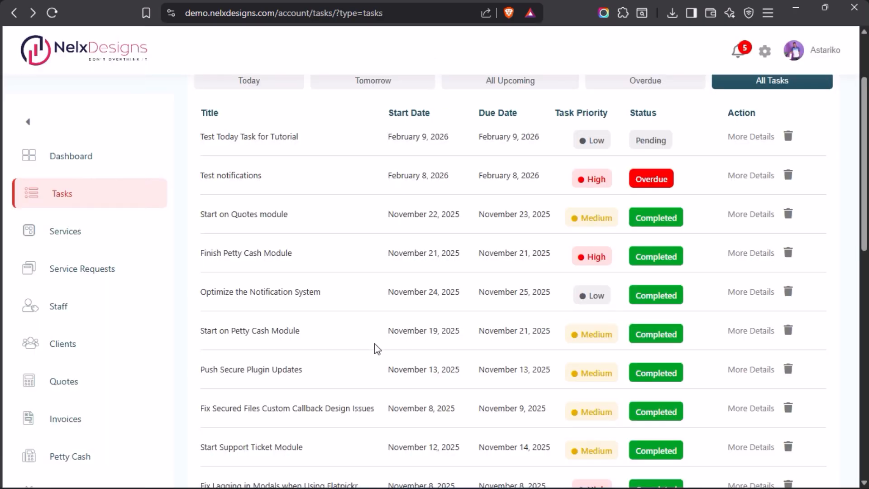
scroll(374, 344, up, 3)
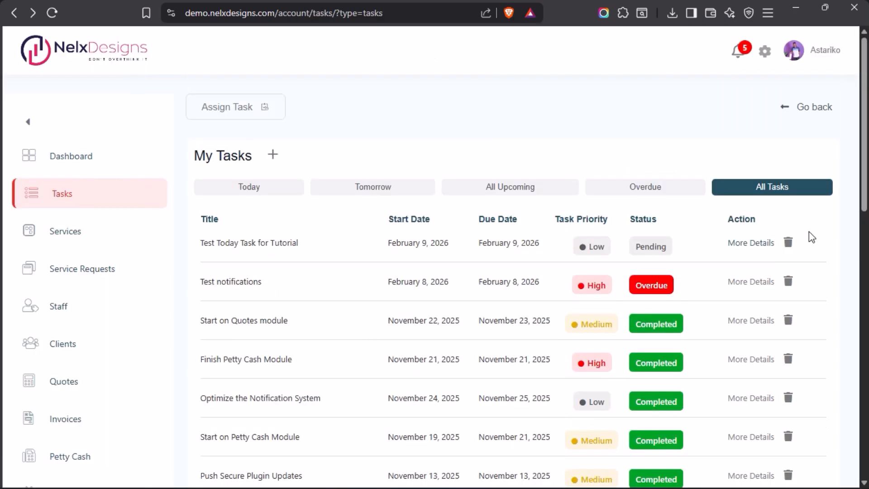
scroll(495, 308, down, 5)
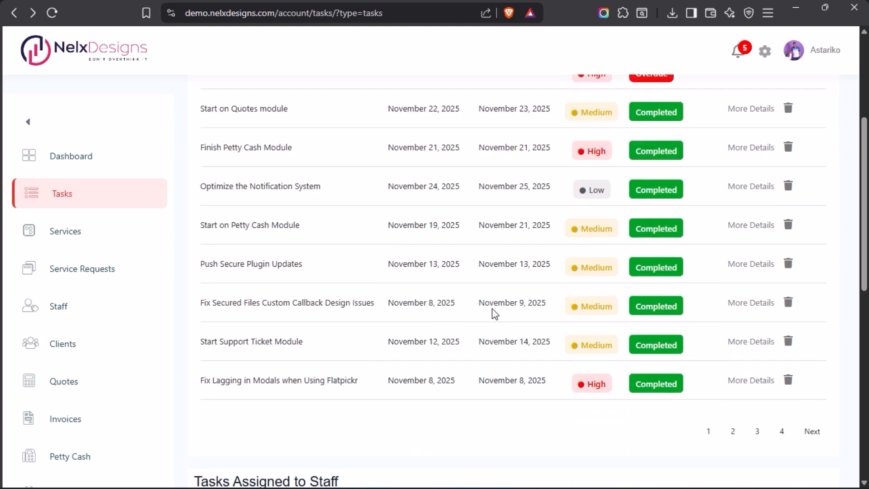
scroll(493, 312, down, 3)
scroll(490, 277, up, 8)
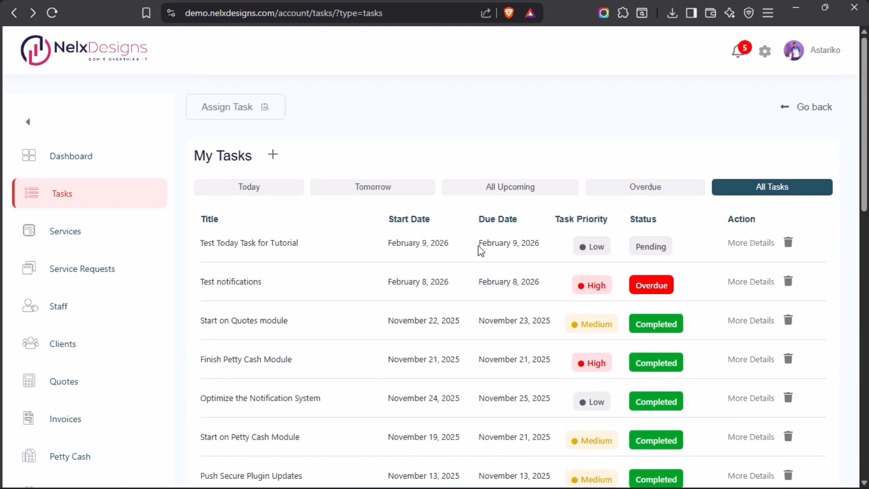
- Examine the Tasks Assigned to Staff table and view the blank Assign Task form without submitting it
scroll(477, 163, down, 14)
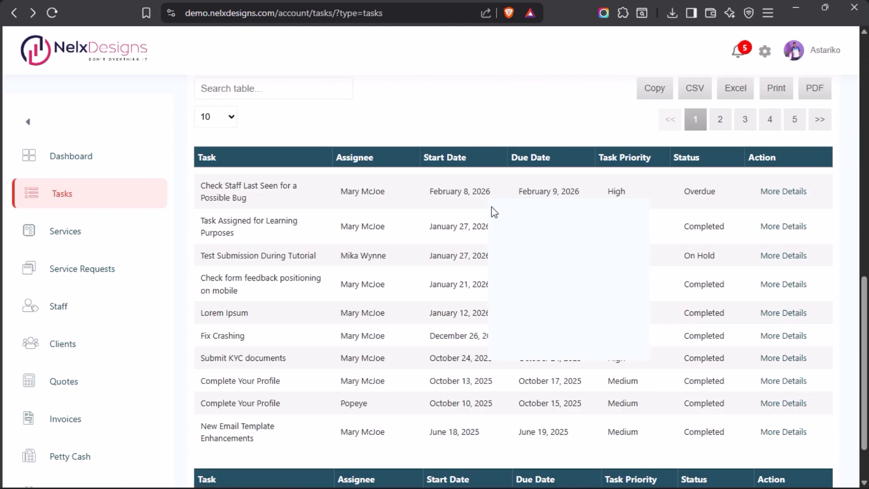
scroll(497, 248, up, 5)
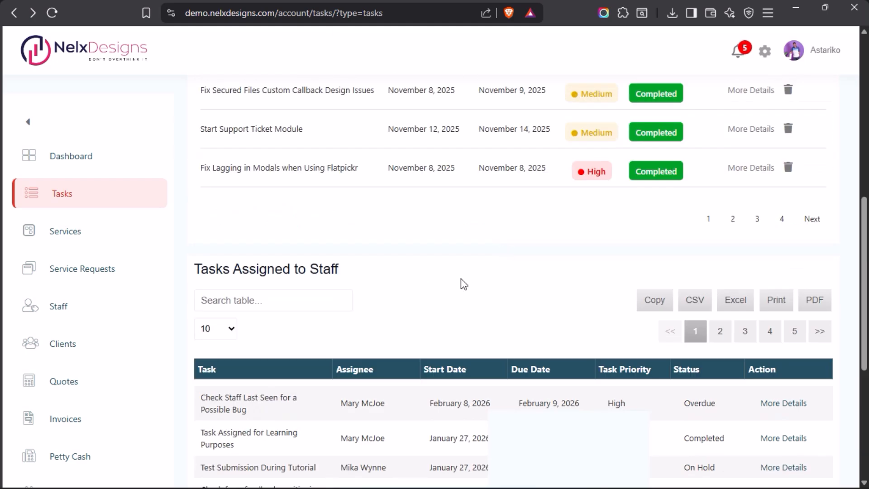
scroll(536, 322, down, 5)
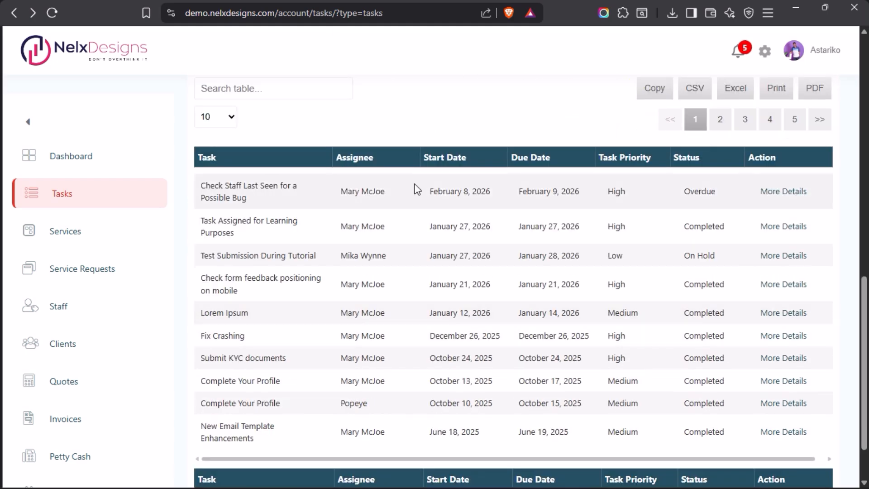
scroll(502, 259, down, 2)
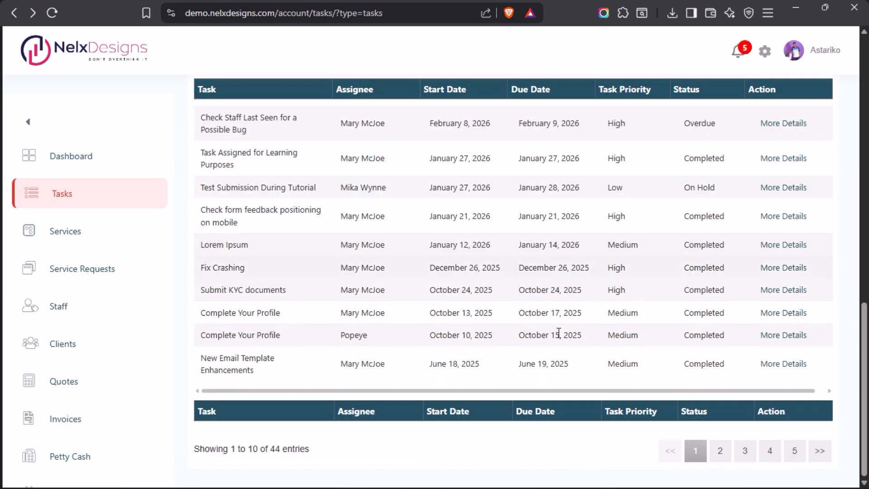
scroll(471, 272, up, 10)
scroll(433, 257, up, 4)
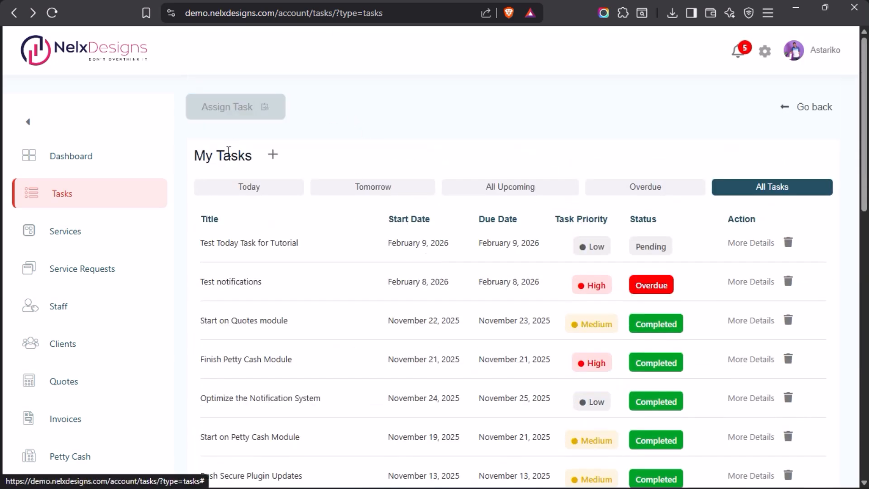
click(232, 115)
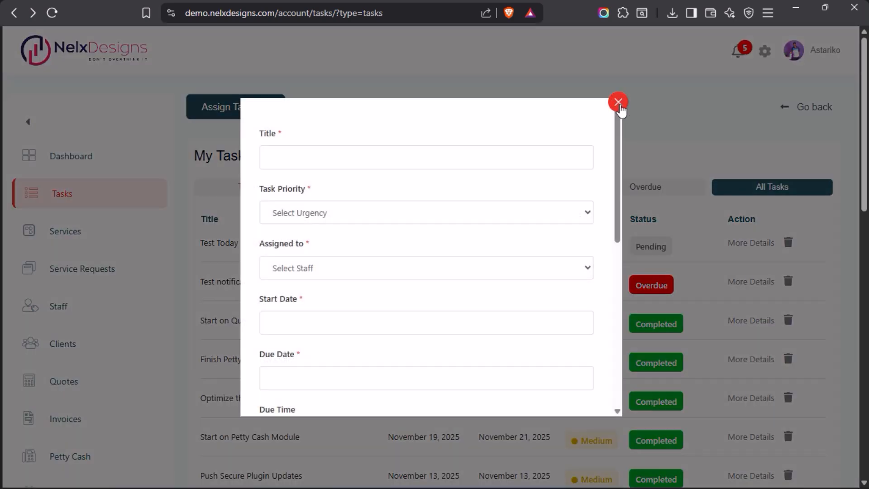
click(618, 102)
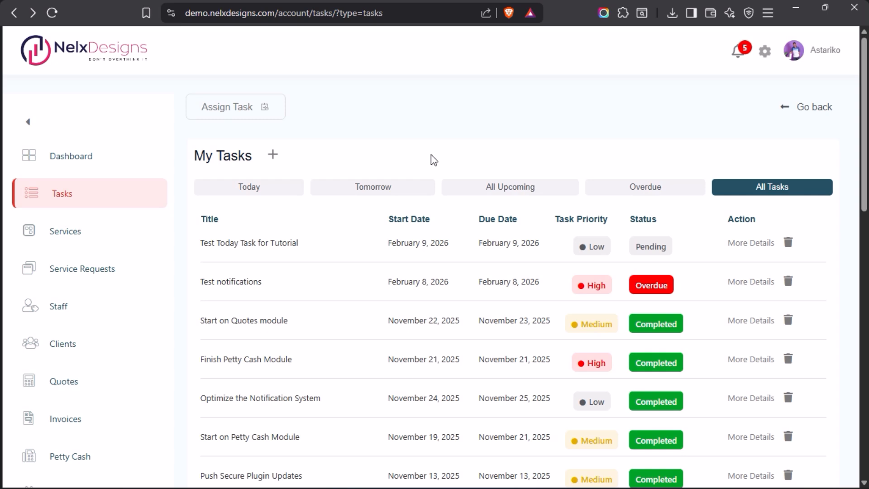
- Go from the Personal Tasks Due Tomorrow listing to the Listing Items list and look through its last page for the personal task listings
mouse_move(1, 246)
click(55, 155)
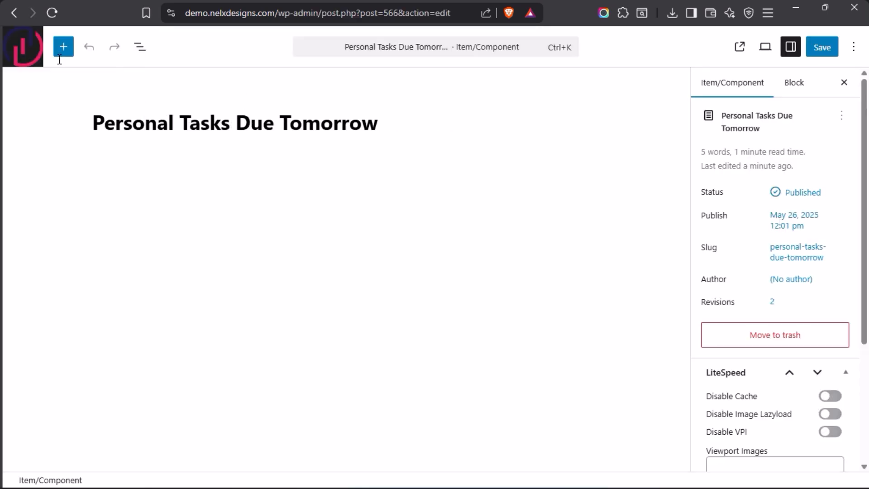
click(27, 52)
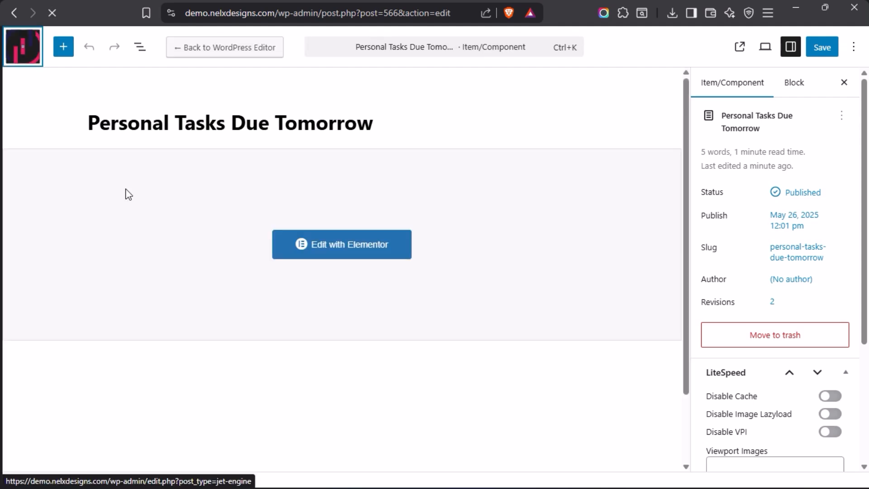
mouse_move(1, 224)
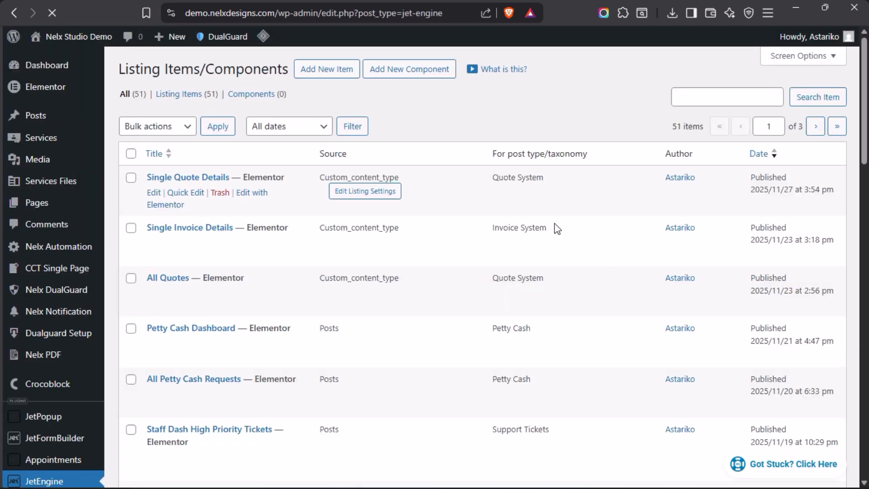
click(837, 128)
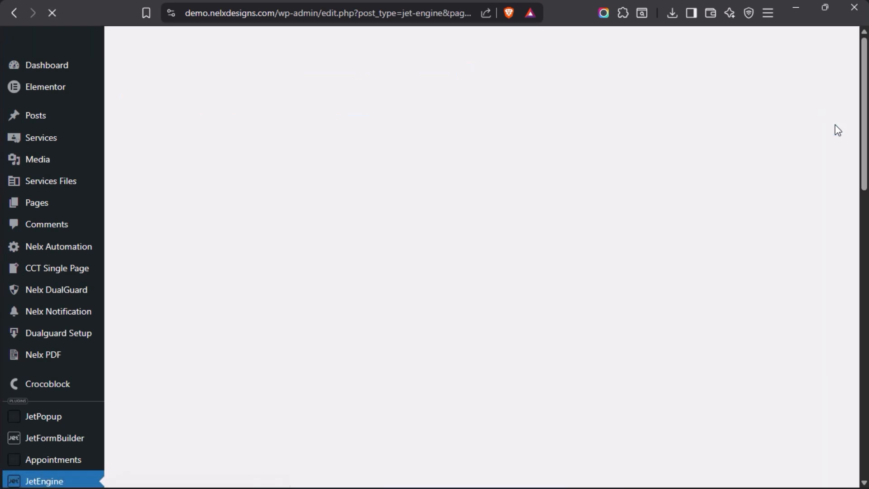
scroll(428, 229, down, 9)
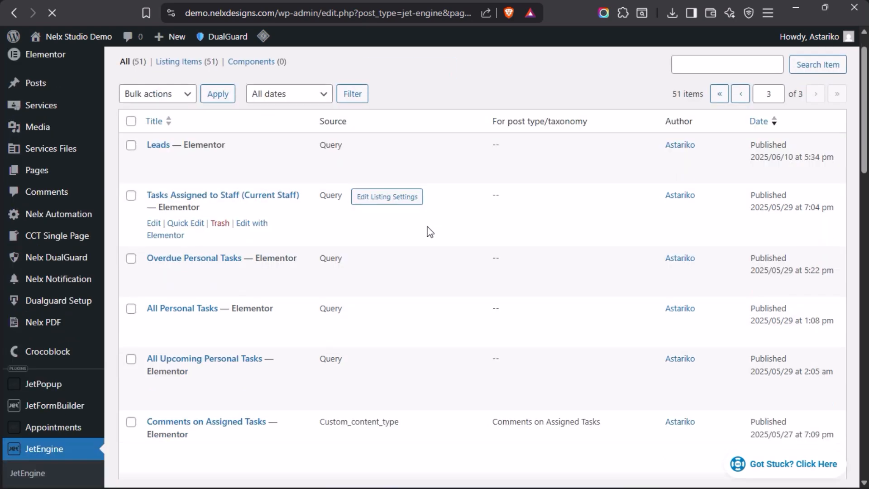
mouse_move(430, 232)
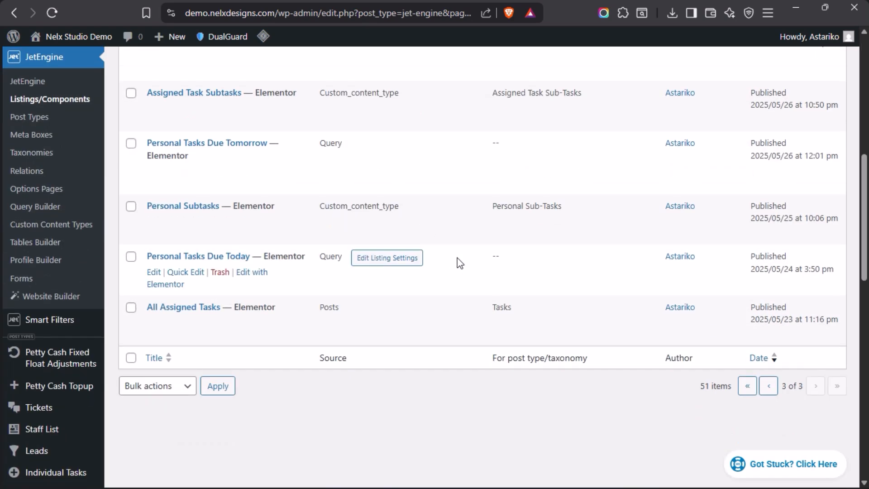
scroll(405, 240, up, 2)
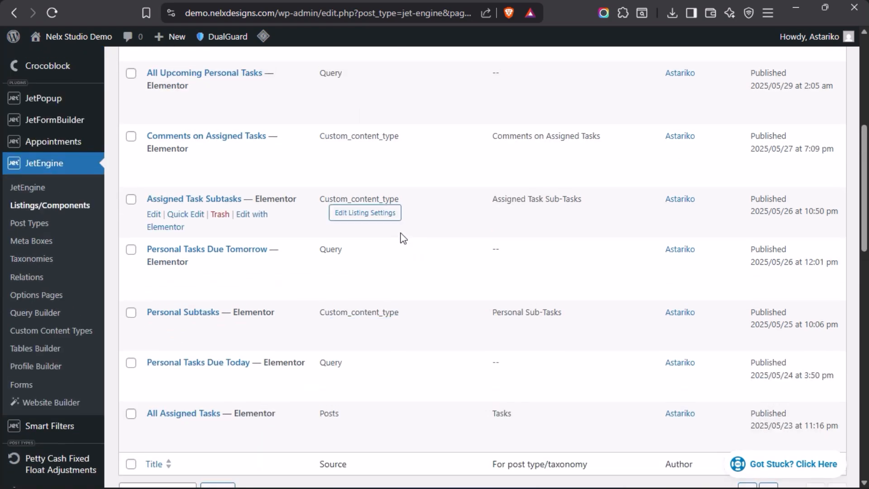
scroll(403, 238, up, 2)
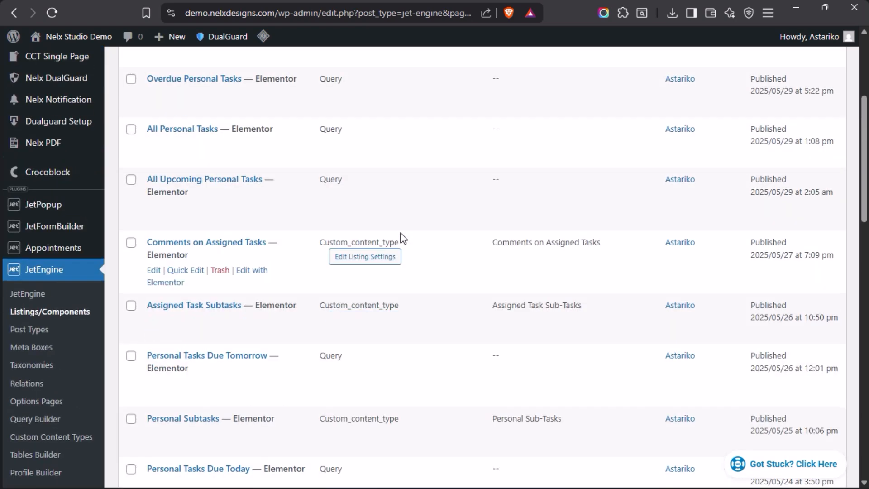
scroll(403, 237, up, 4)
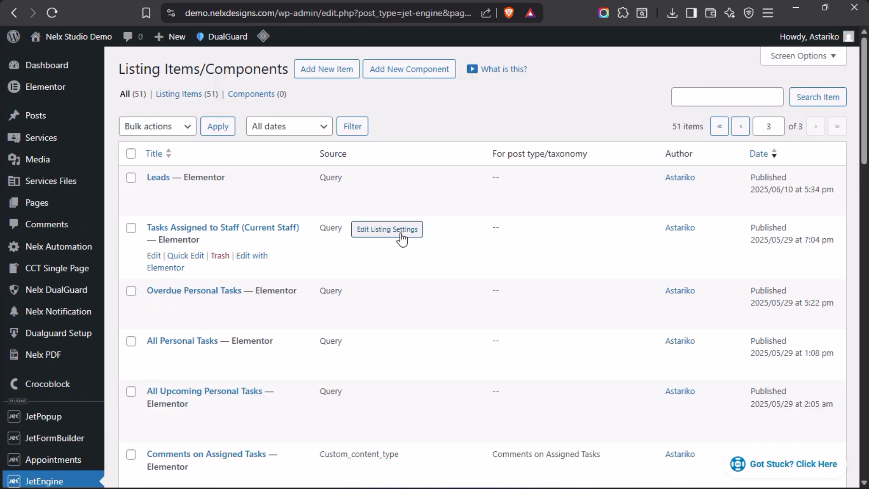
click(323, 73)
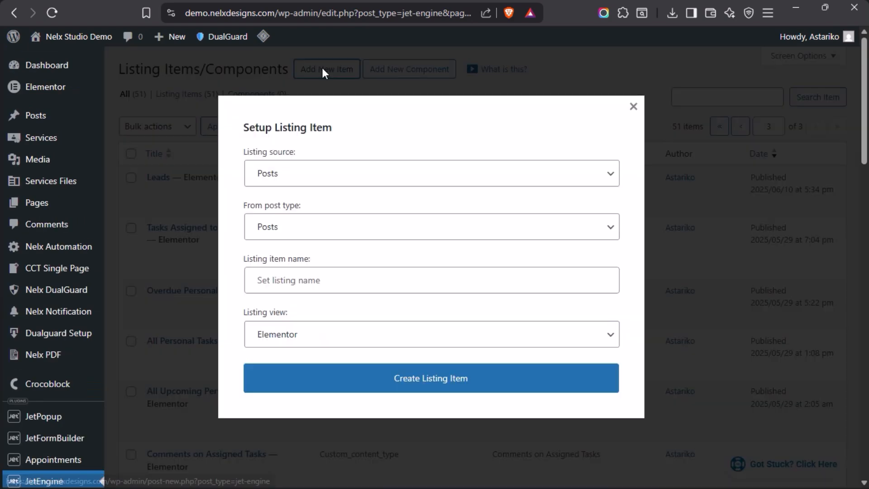
click(335, 176)
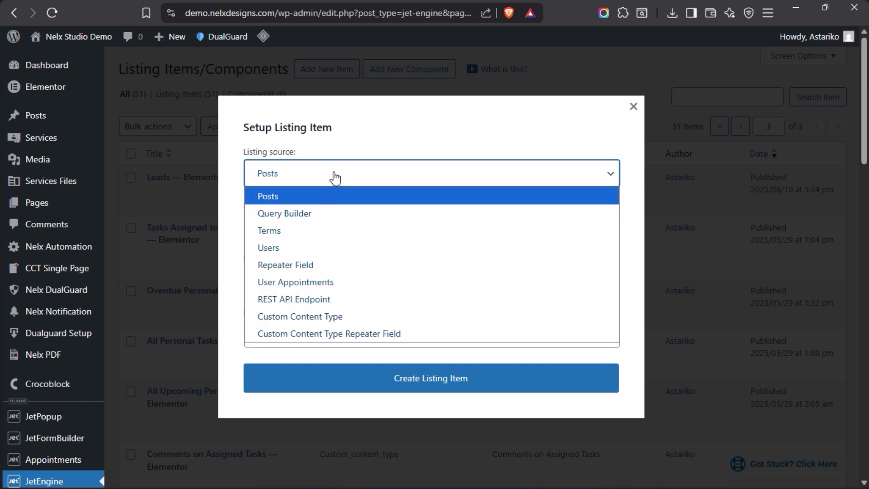
click(322, 219)
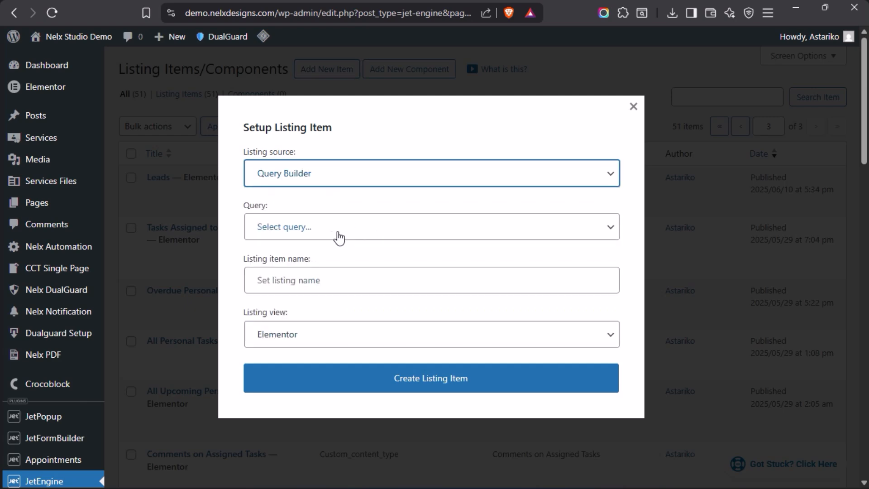
click(332, 227)
scroll(349, 317, down, 15)
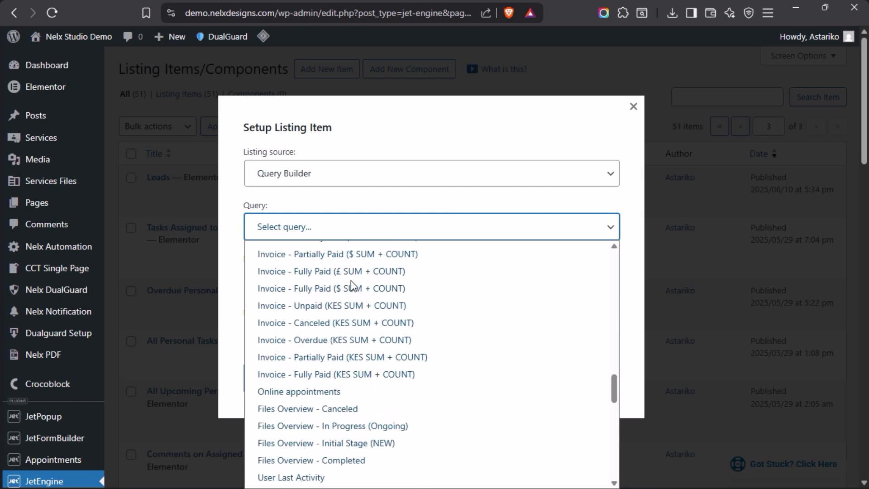
scroll(347, 417, down, 5)
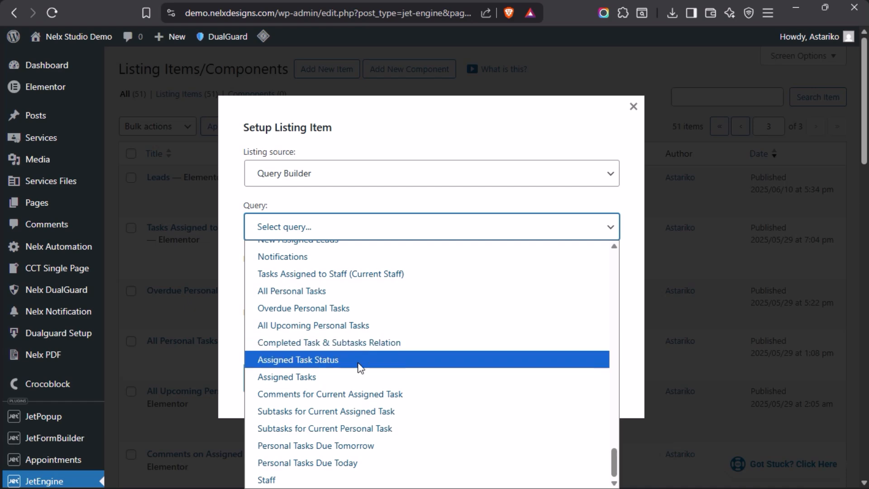
click(326, 292)
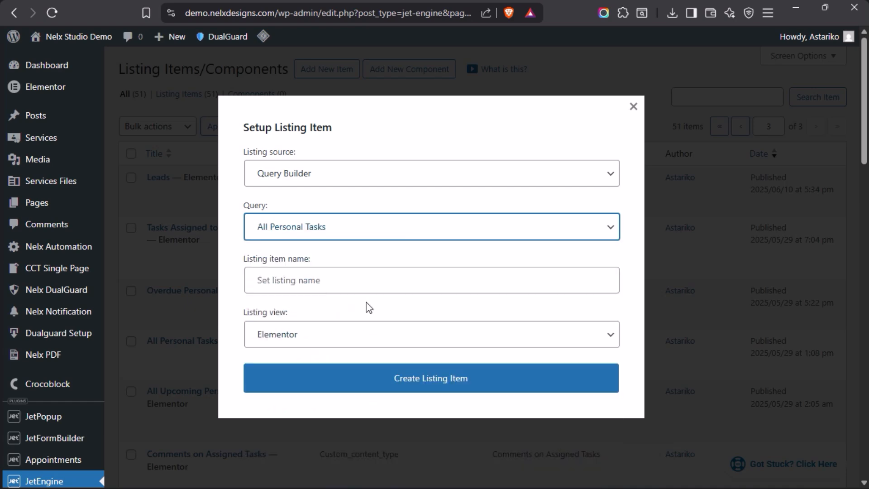
click(339, 281)
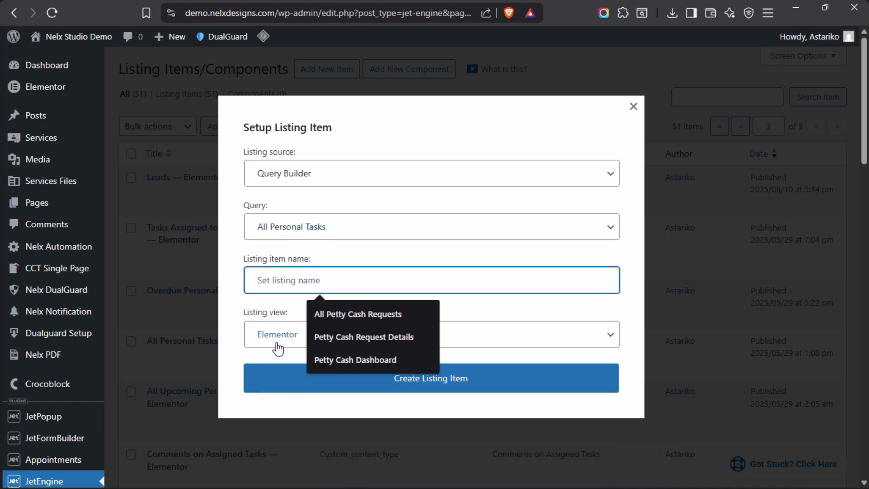
click(633, 108)
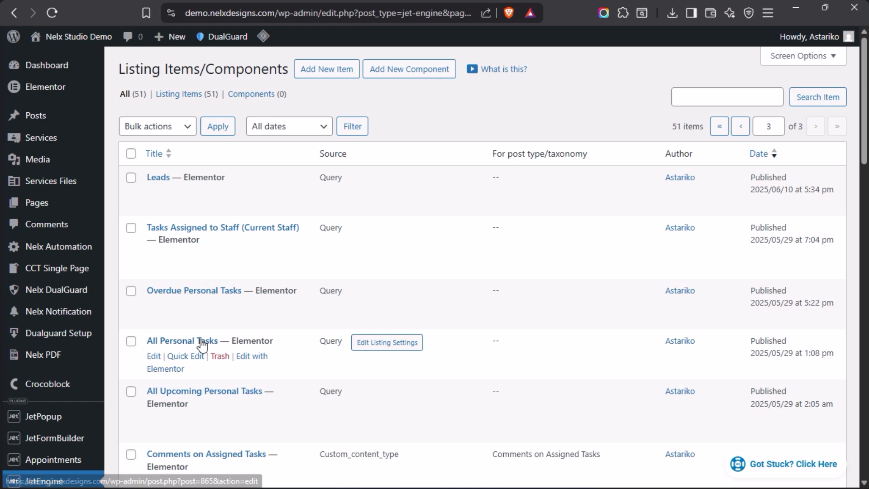
- Open the All Personal Tasks listing in the Elementor editor and return to the All Personal Tasks query
click(168, 375)
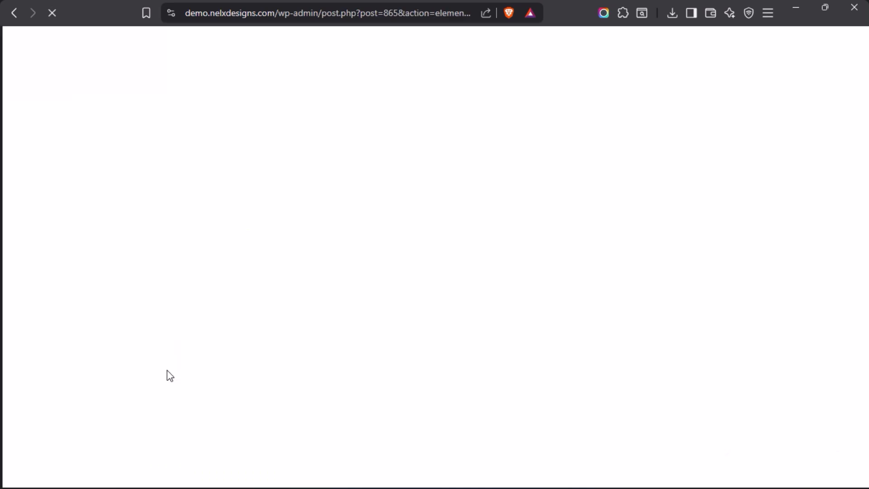
mouse_move(2, 289)
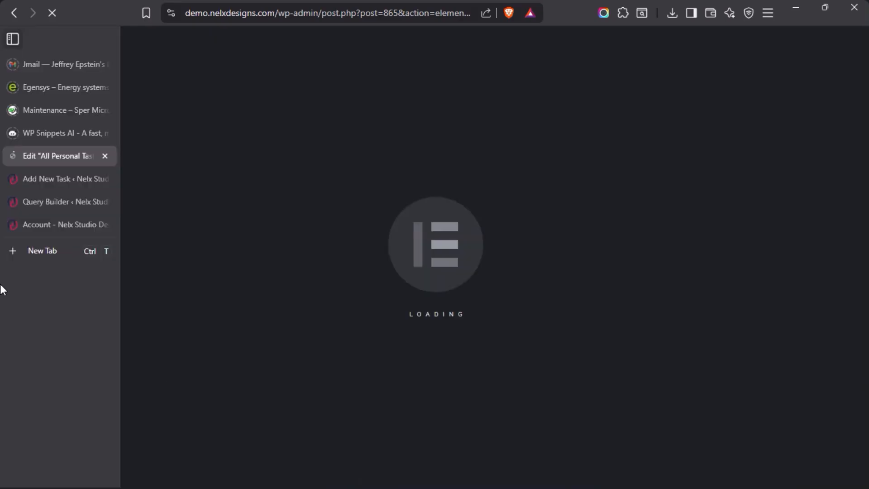
click(45, 201)
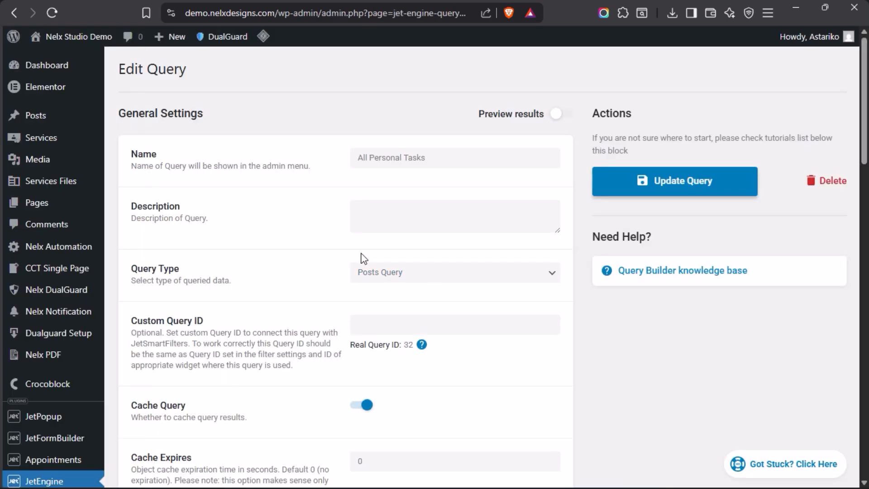
- Compare the All Tasks list on the account's Tasks page with the All Personal Tasks listing in the Elementor editor
click(41, 226)
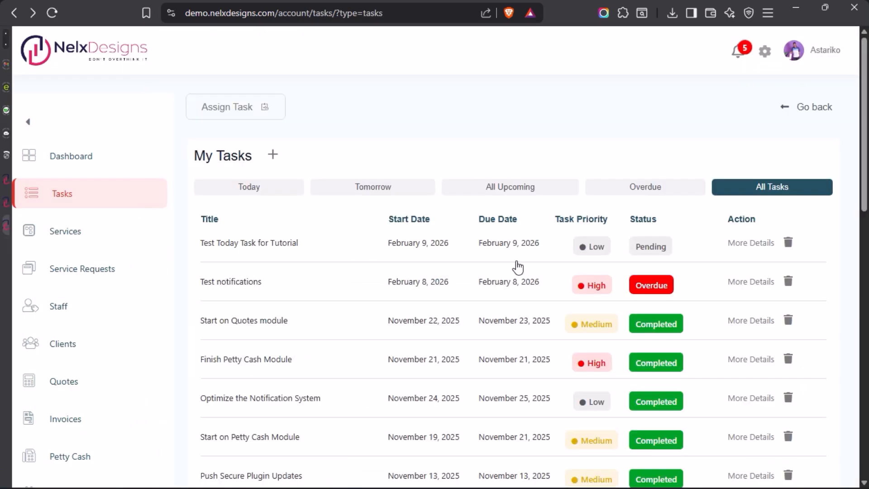
scroll(497, 257, down, 5)
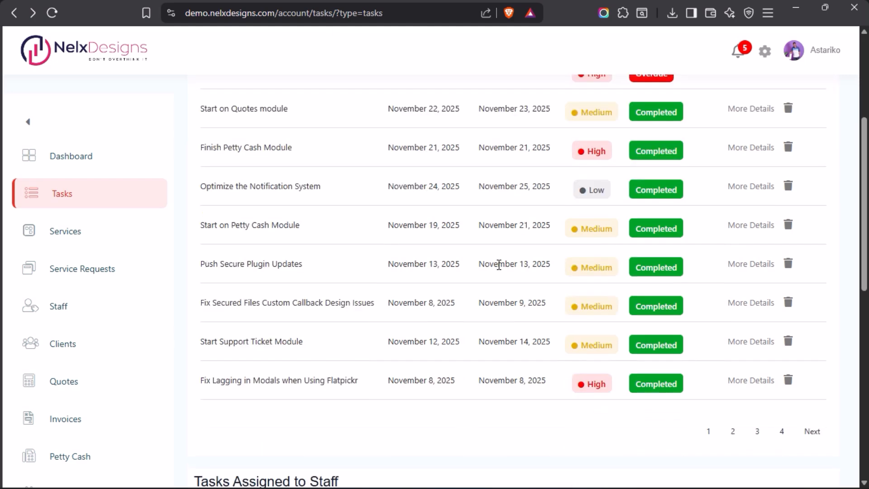
scroll(438, 252, up, 2)
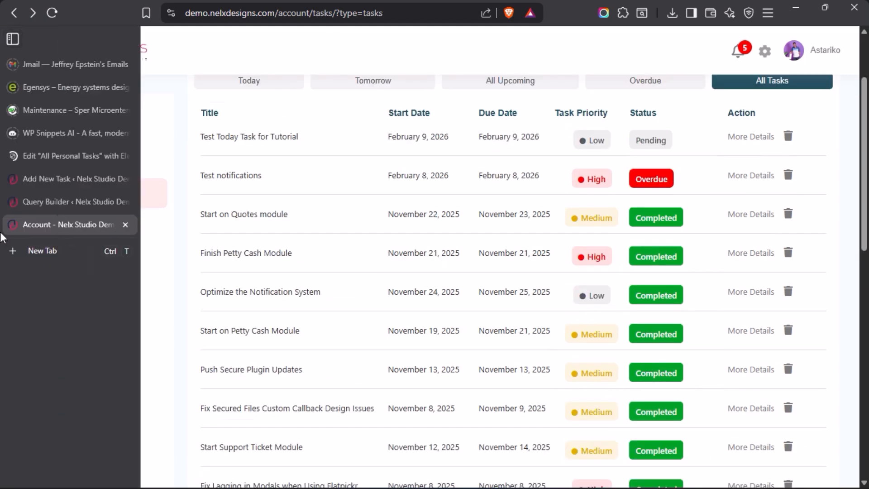
click(26, 160)
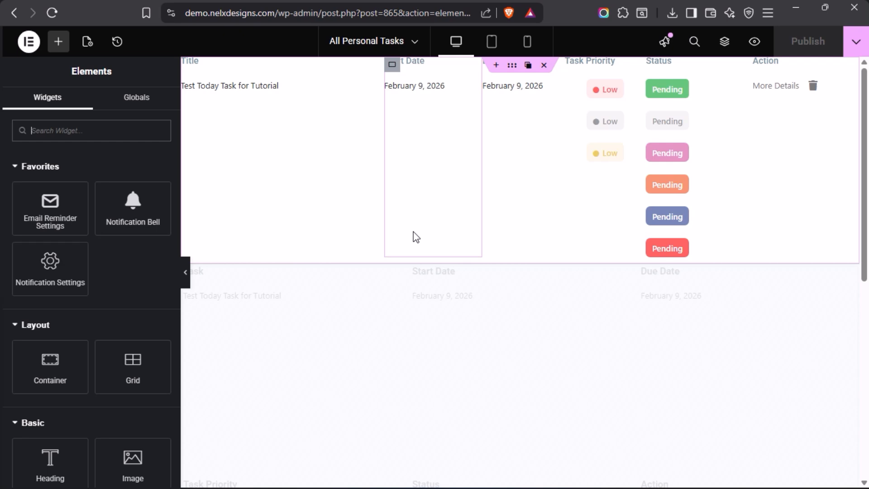
mouse_move(4, 320)
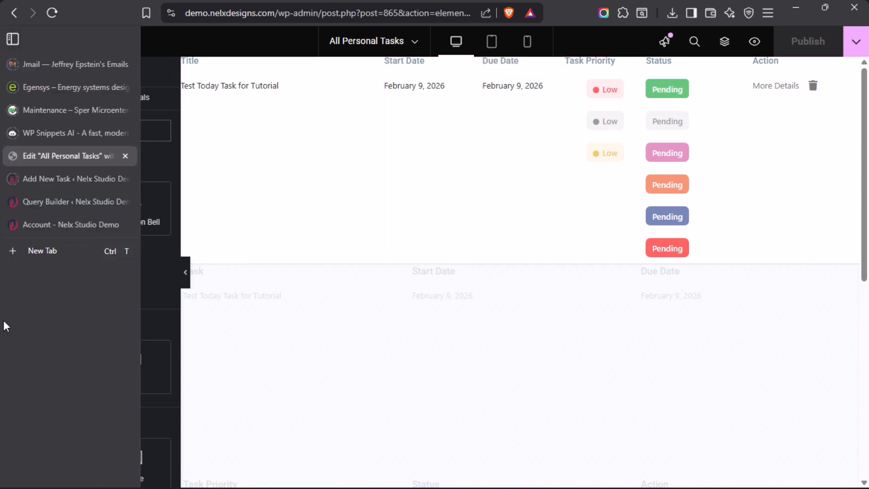
click(39, 224)
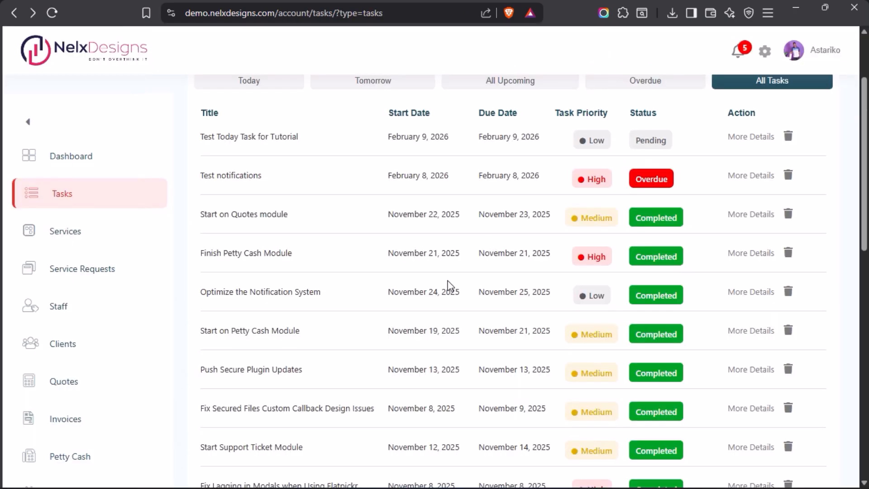
scroll(448, 285, down, 5)
scroll(448, 285, up, 8)
mouse_move(2, 260)
- Return to the All Personal Tasks listing in Elementor and examine the nested containers in its structure
click(43, 153)
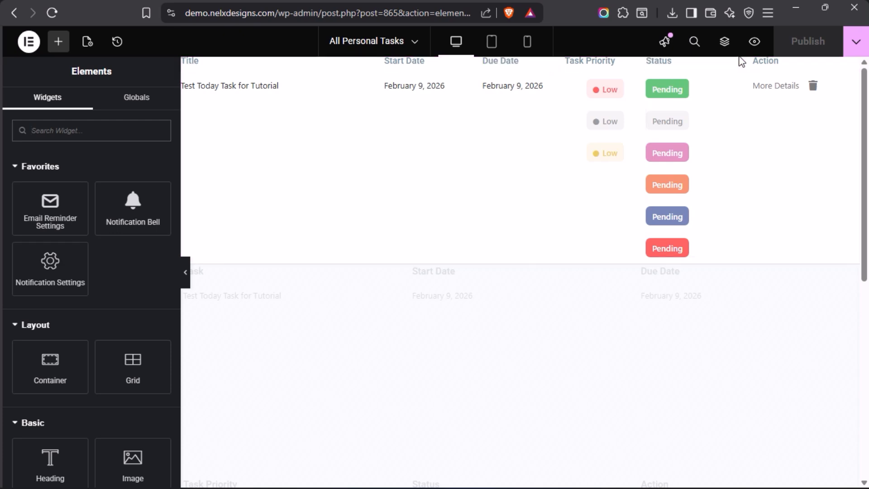
click(725, 43)
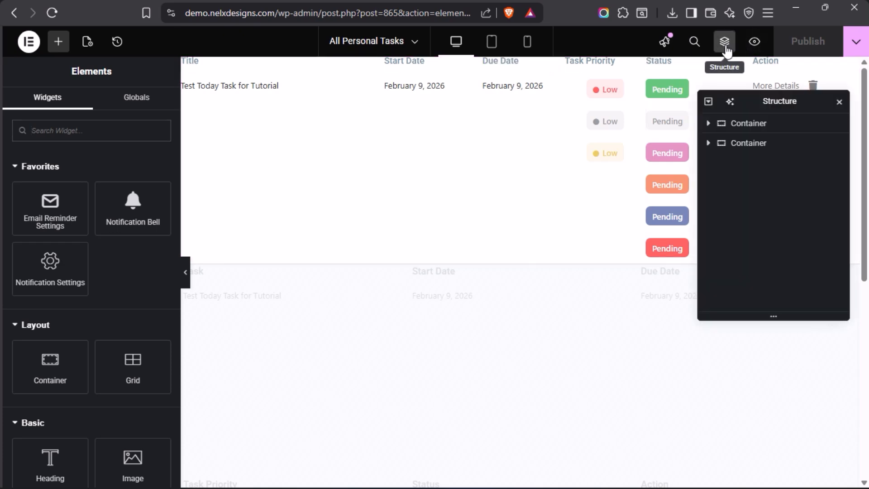
click(710, 125)
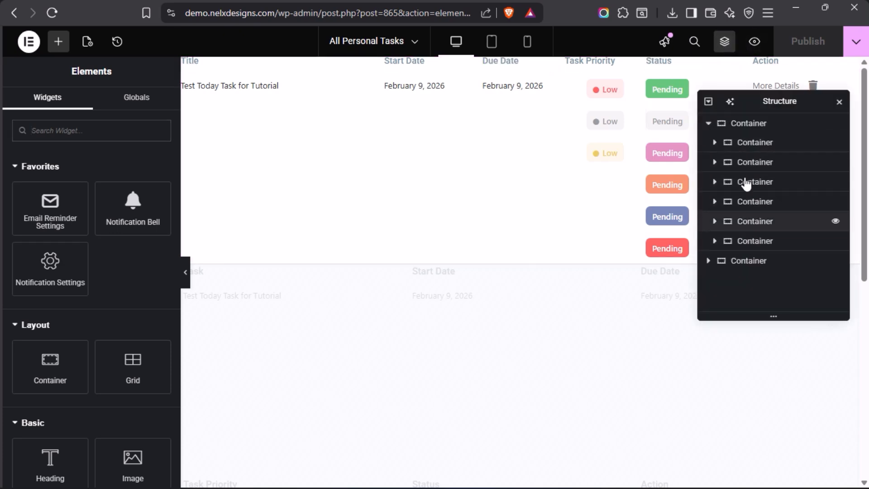
click(714, 142)
click(715, 142)
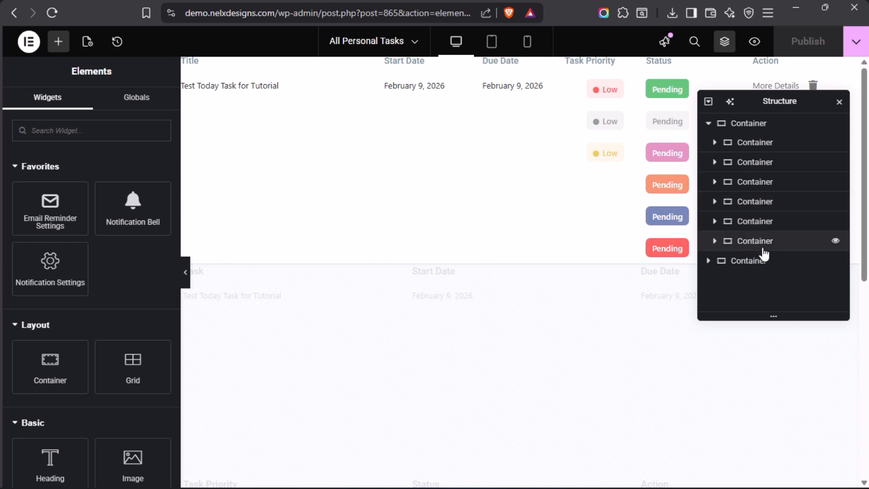
click(709, 124)
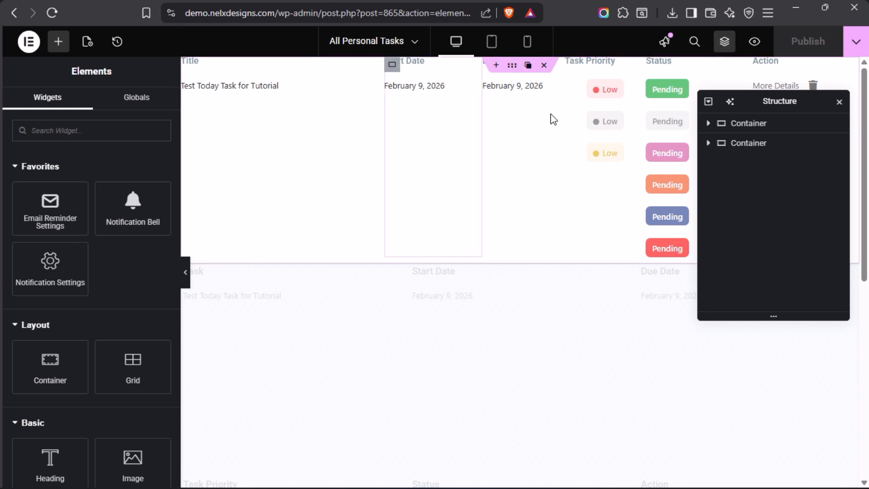
click(724, 41)
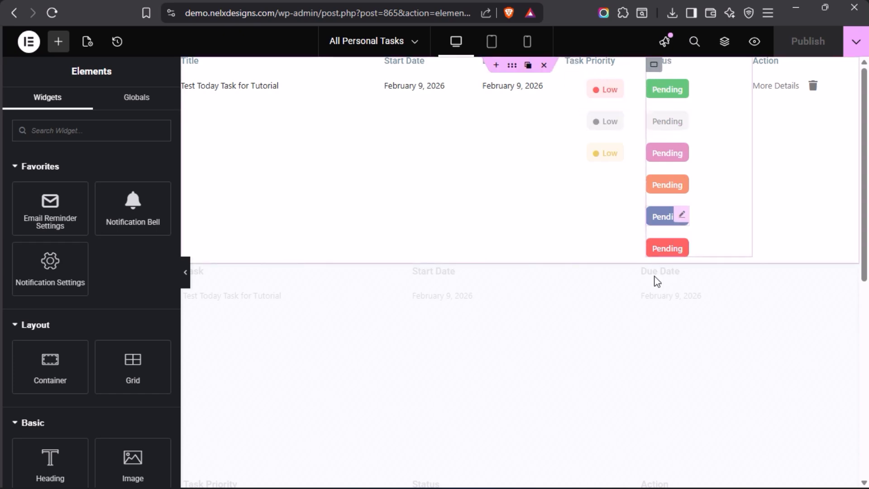
- Switch to the account's Tasks page and compare the All Tasks list with the Tasks Assigned to Staff table
mouse_move(2, 272)
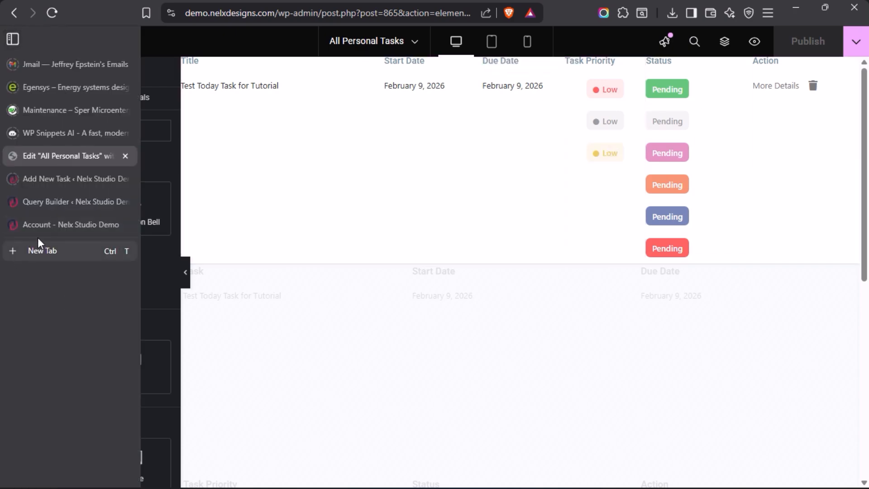
click(44, 223)
scroll(504, 252, down, 10)
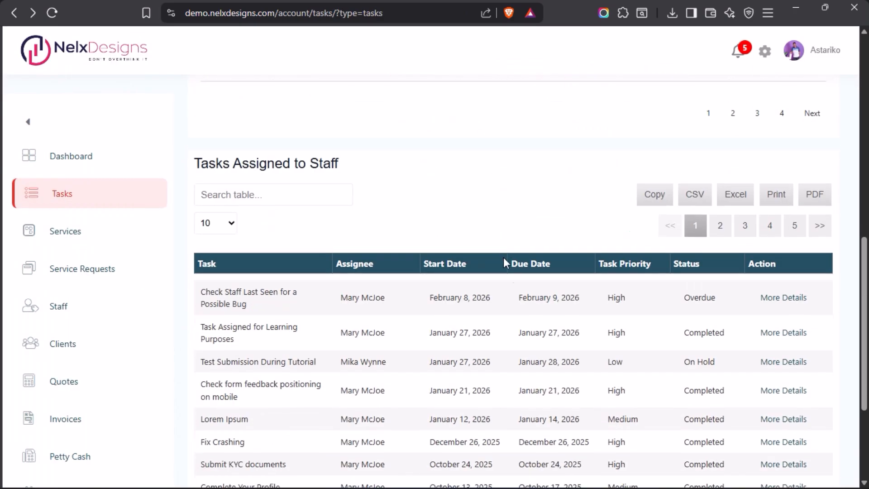
scroll(546, 322, down, 2)
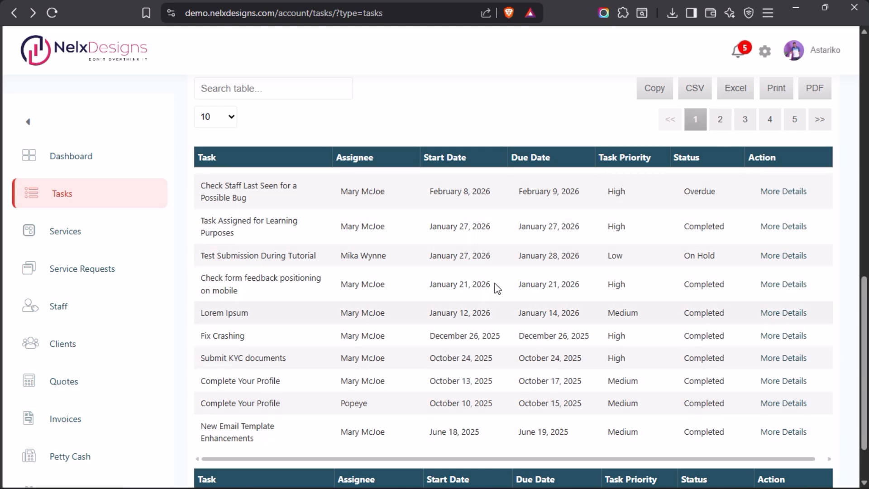
scroll(511, 279, up, 4)
scroll(511, 279, up, 10)
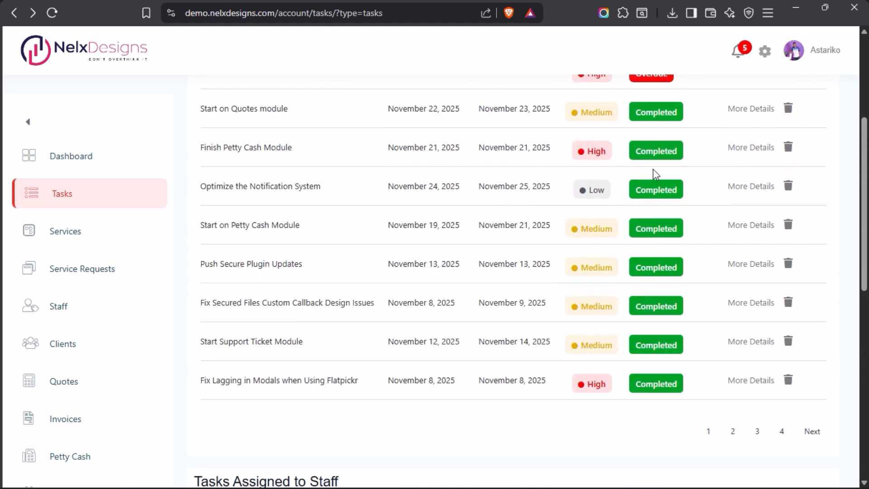
scroll(609, 280, down, 2)
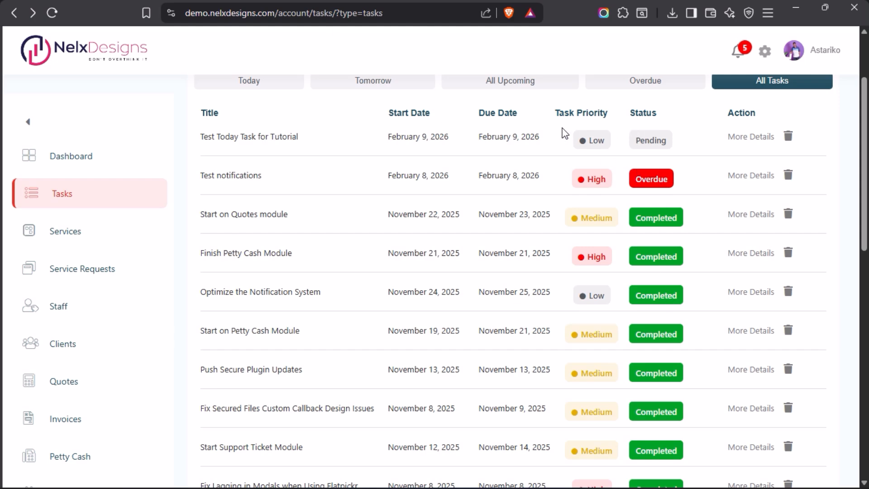
scroll(563, 362, down, 10)
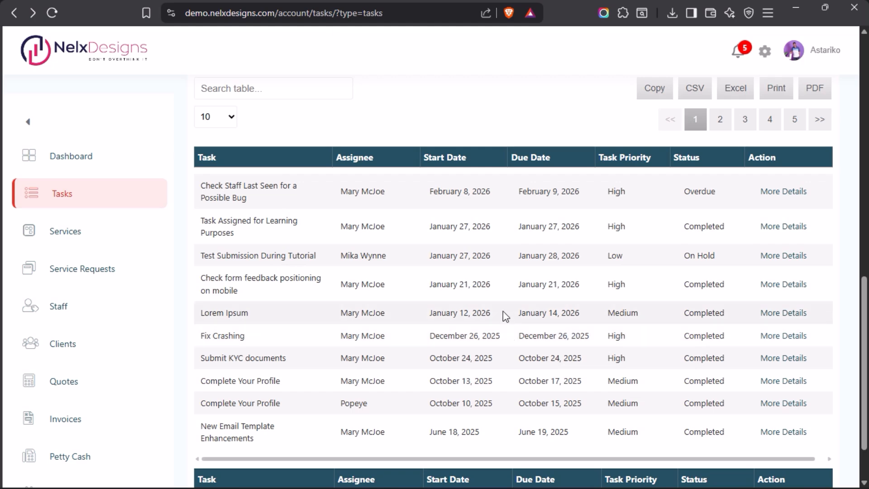
scroll(503, 311, up, 2)
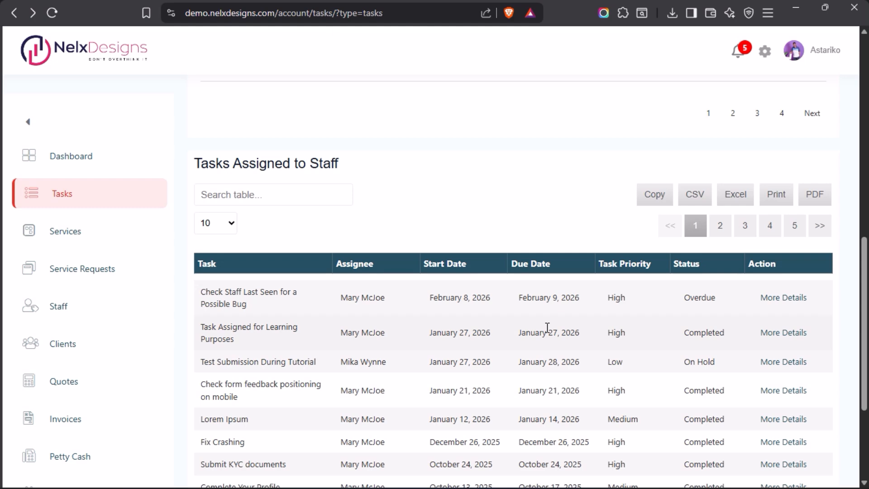
scroll(547, 327, up, 6)
scroll(553, 313, up, 3)
scroll(520, 295, down, 2)
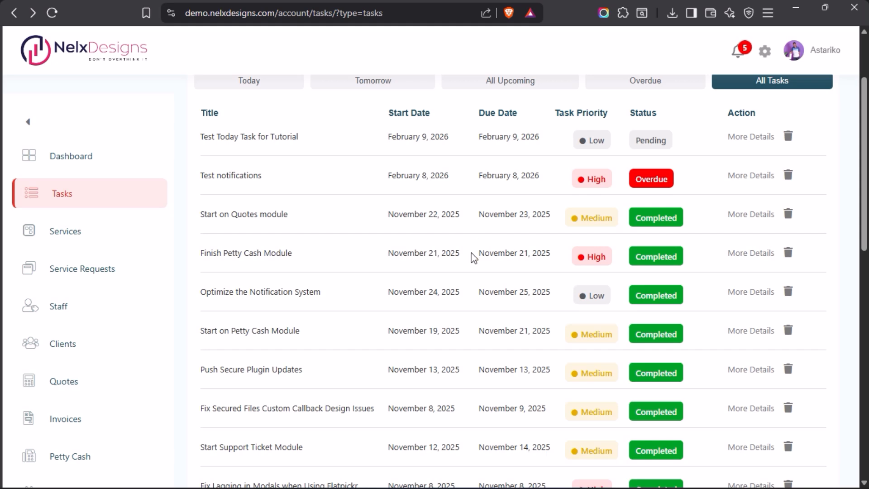
- Look at the column headings in the Elementor listing and return to the start of the account's All Tasks list
mouse_move(2, 243)
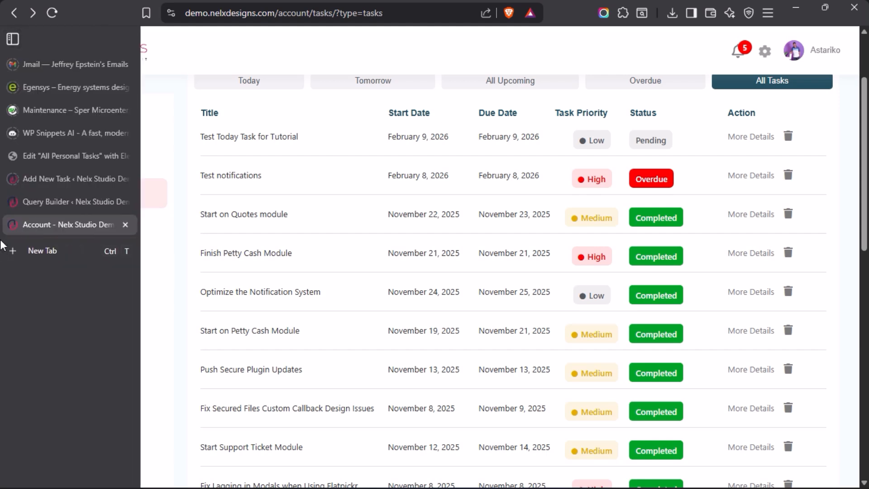
click(40, 156)
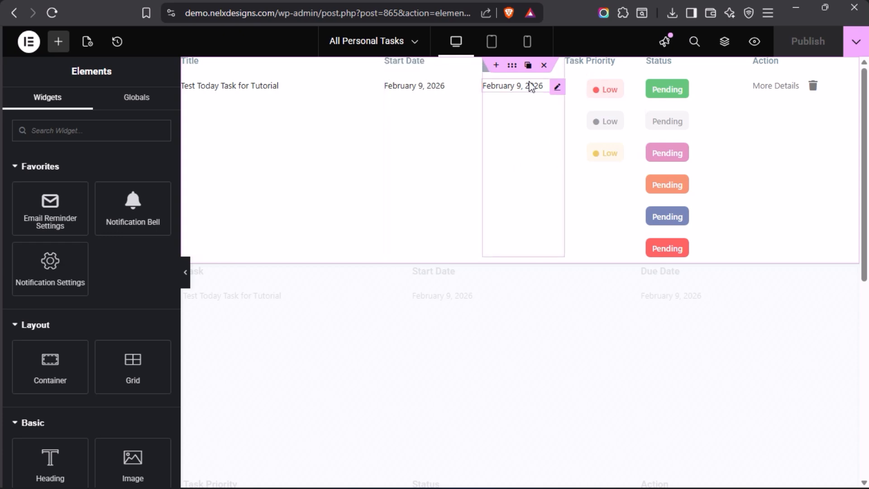
click(34, 226)
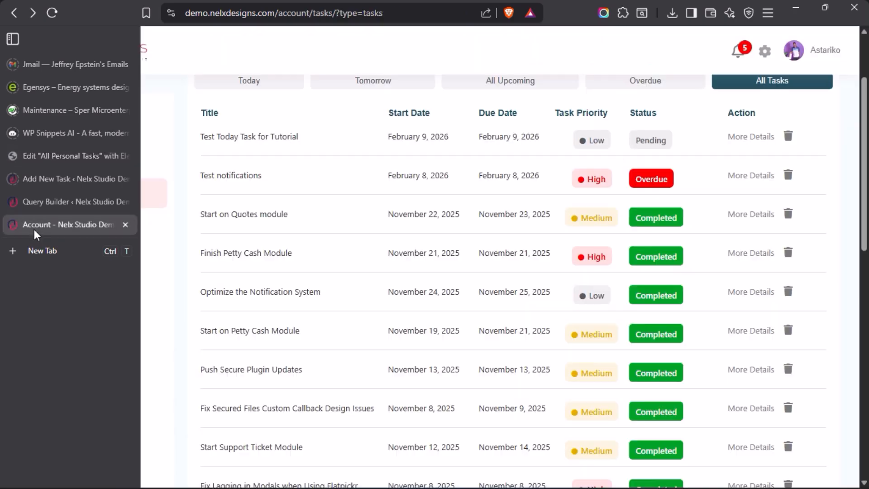
scroll(390, 279, up, 3)
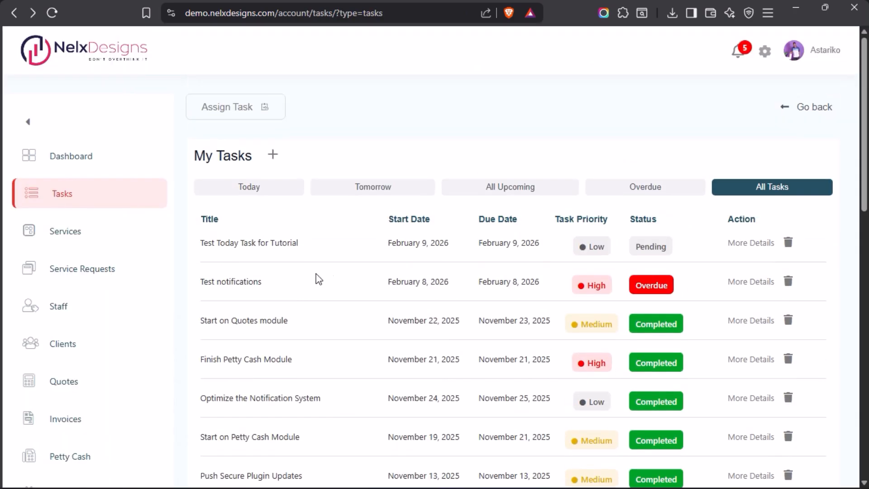
- Open the Dynamic Visibility settings of the Title heading in the All Personal Tasks listing
mouse_move(13, 306)
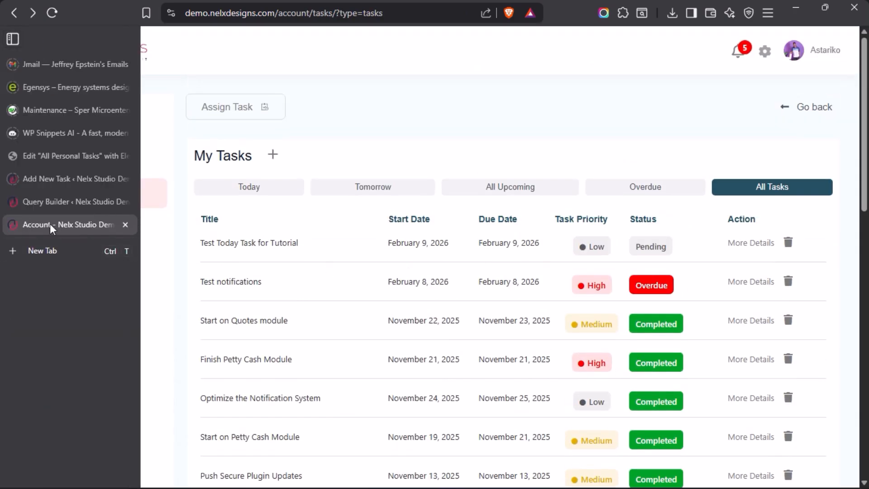
click(42, 154)
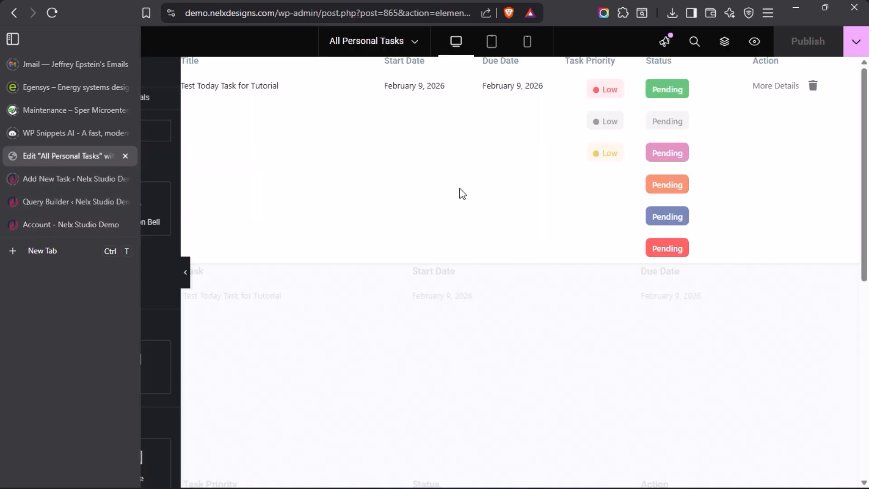
click(240, 63)
click(241, 67)
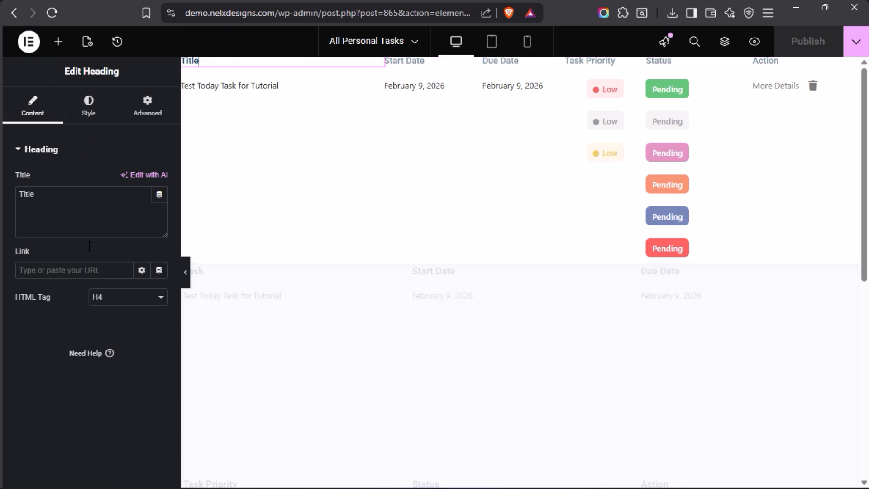
click(148, 117)
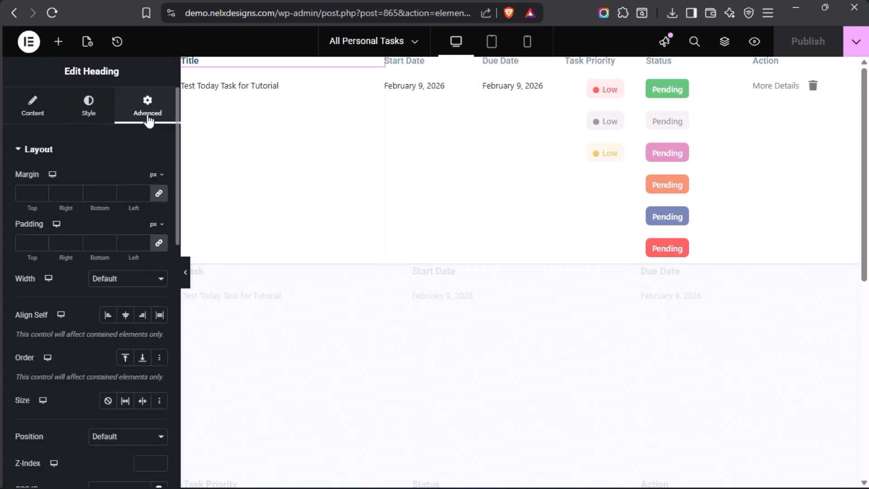
click(21, 152)
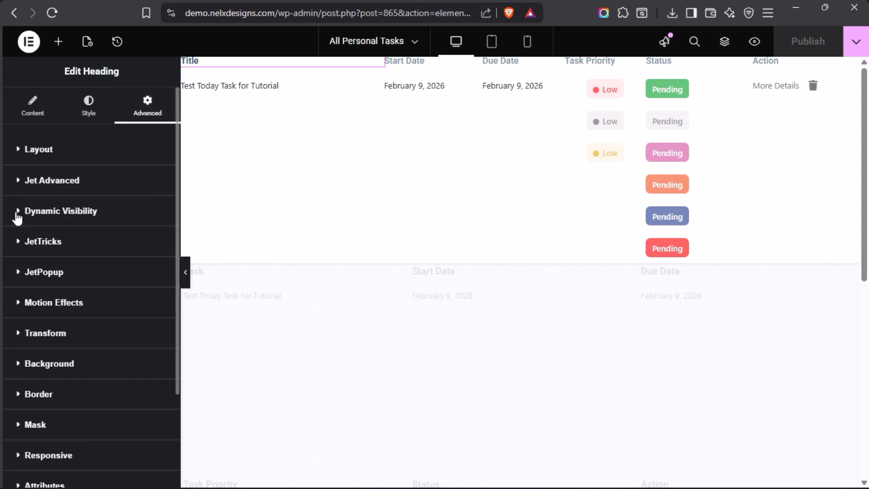
click(19, 212)
- Review the heading row and items of the account's All Tasks list, and return to the Title heading's Dynamic Visibility settings
mouse_move(1, 286)
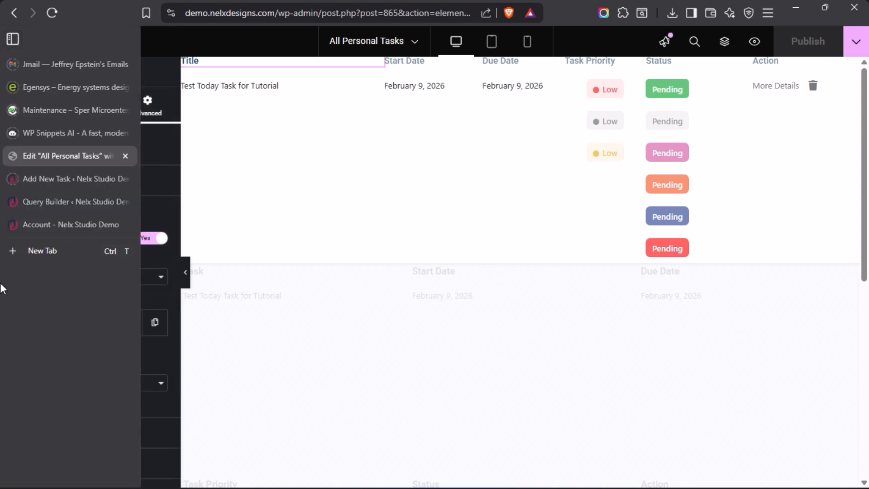
click(37, 227)
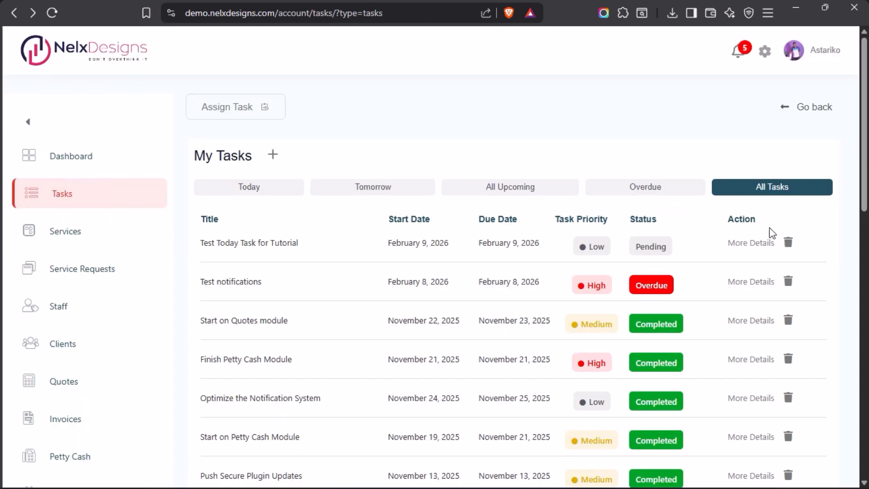
scroll(424, 319, down, 7)
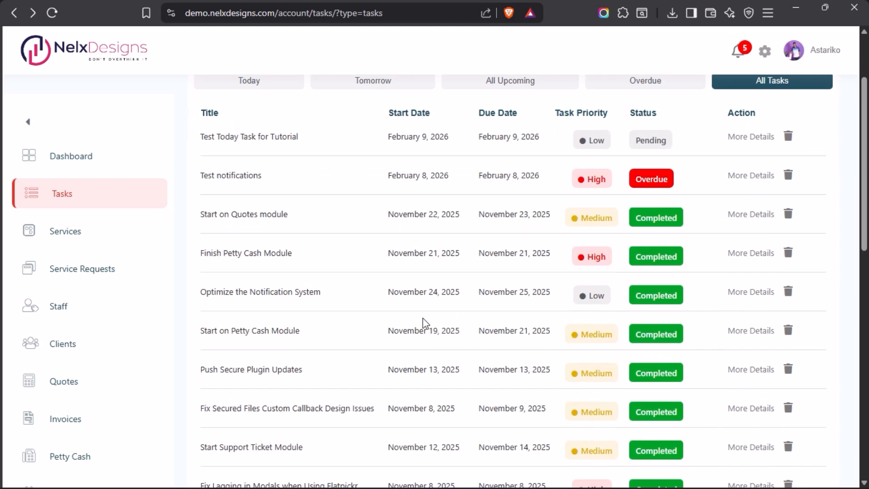
scroll(423, 324, up, 7)
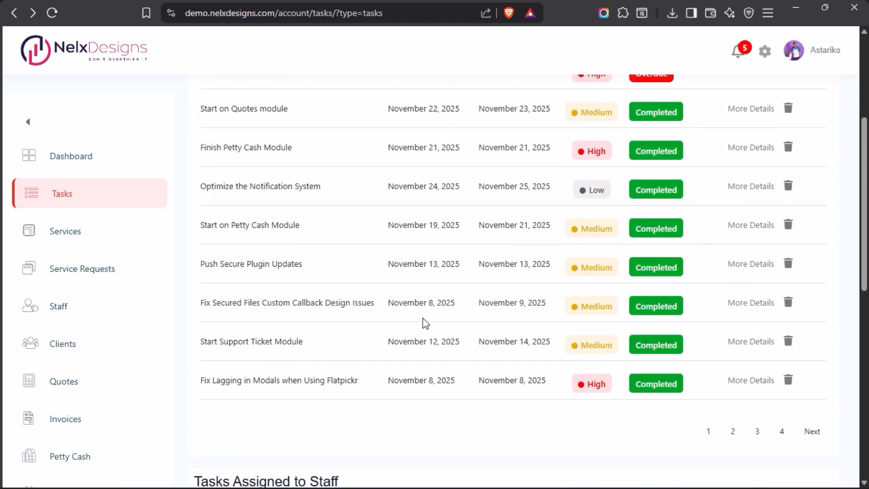
mouse_move(41, 181)
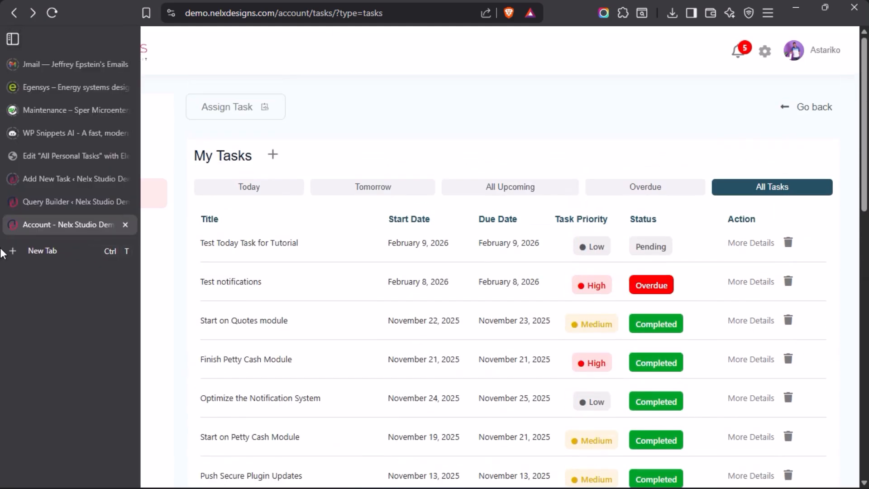
click(46, 154)
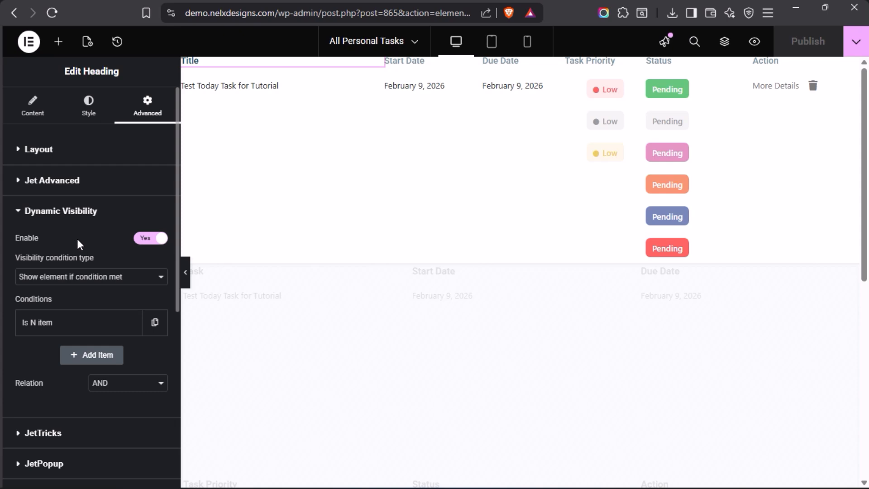
- Review the Title heading's visibility condition, reselecting Is N item as its condition, and look over the listing below
scroll(77, 240, down, 2)
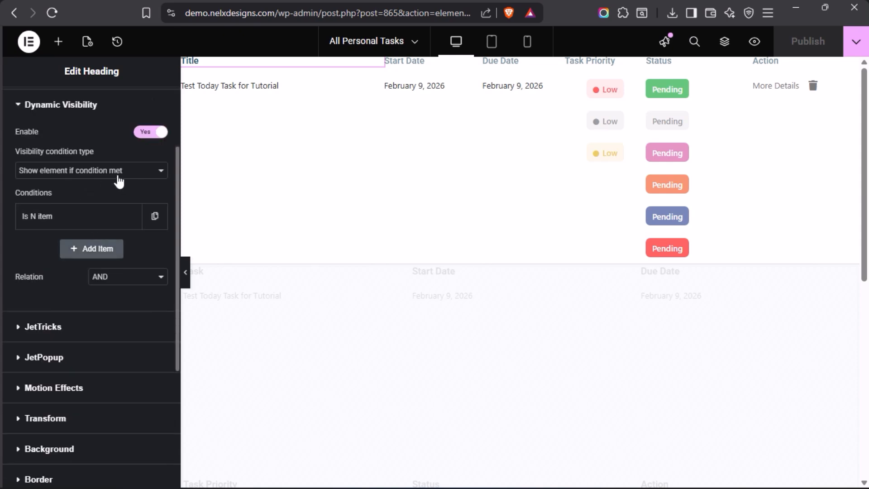
click(91, 219)
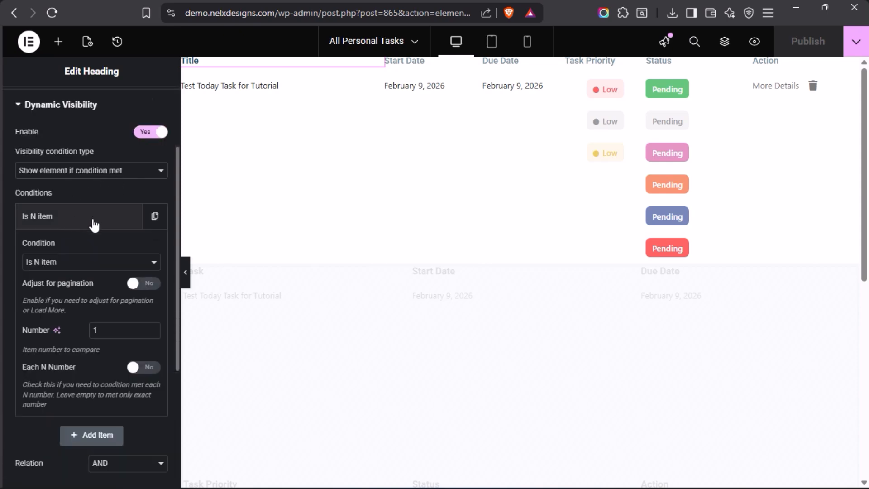
click(79, 262)
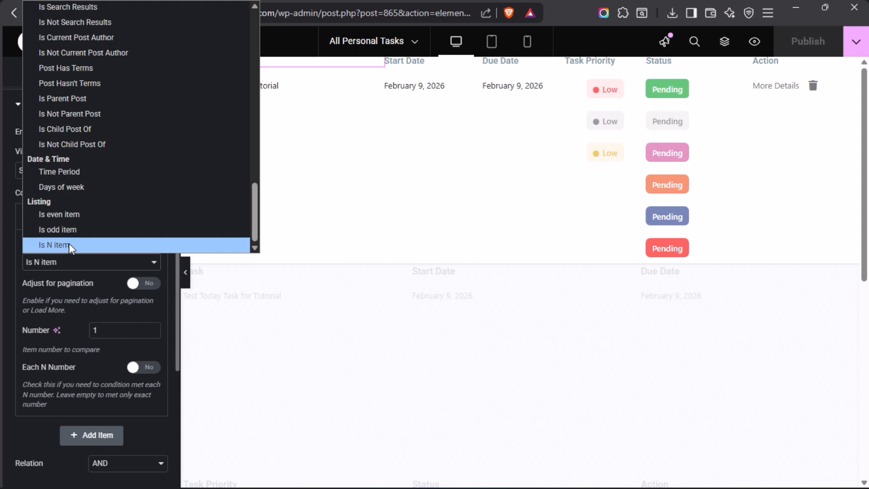
click(80, 245)
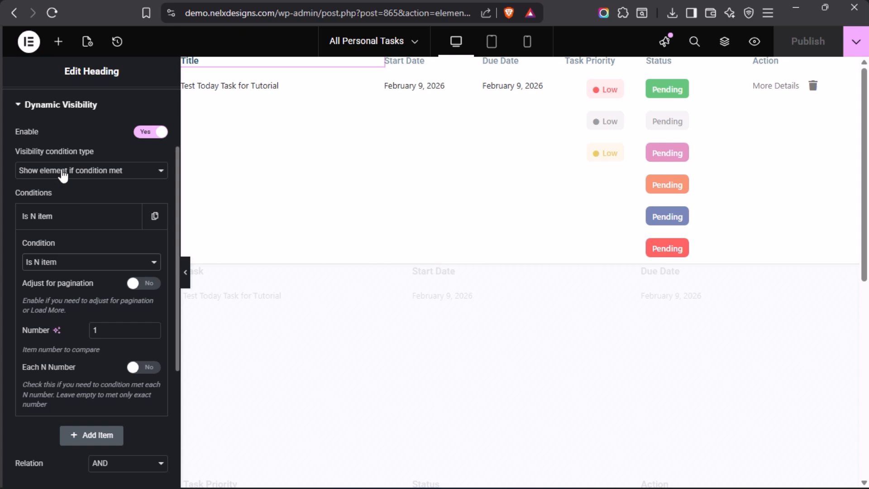
click(63, 216)
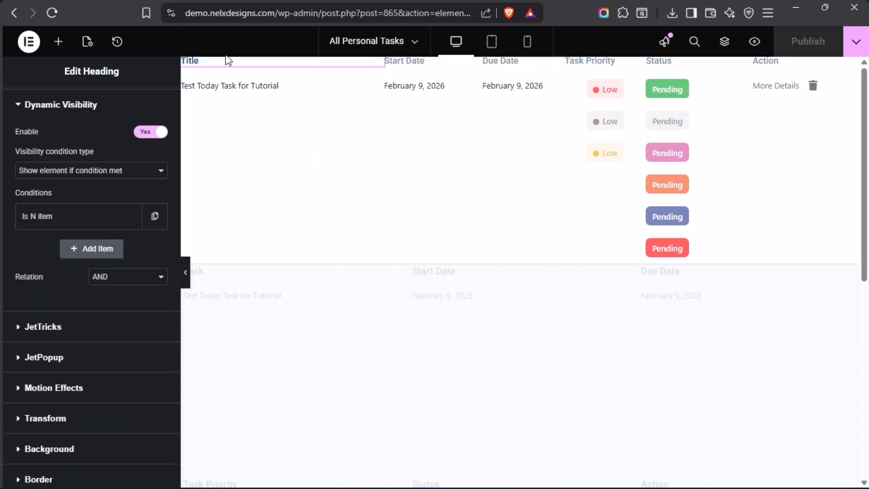
scroll(300, 347, down, 5)
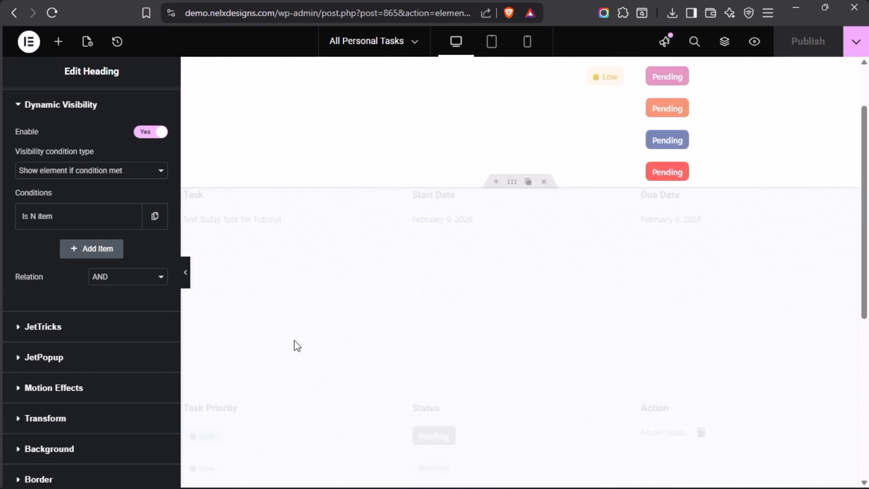
scroll(384, 285, up, 5)
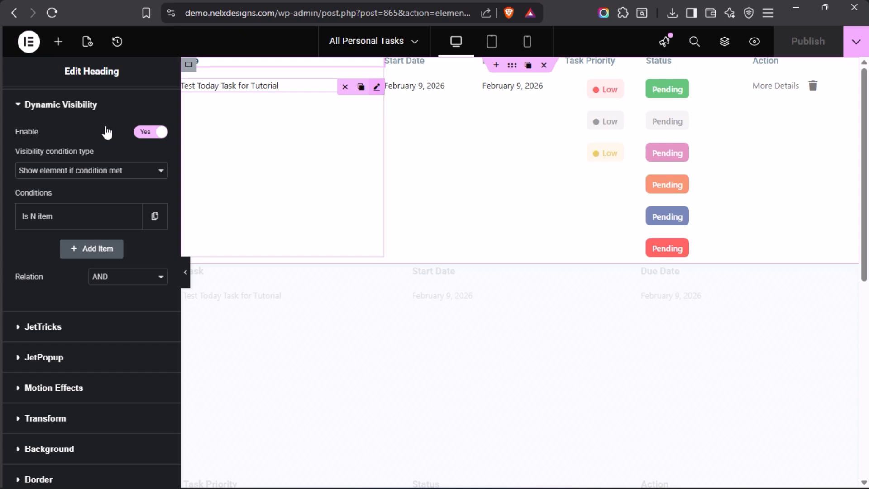
- Review the content settings of the dynamic field that outputs the task title under the Title heading
click(213, 132)
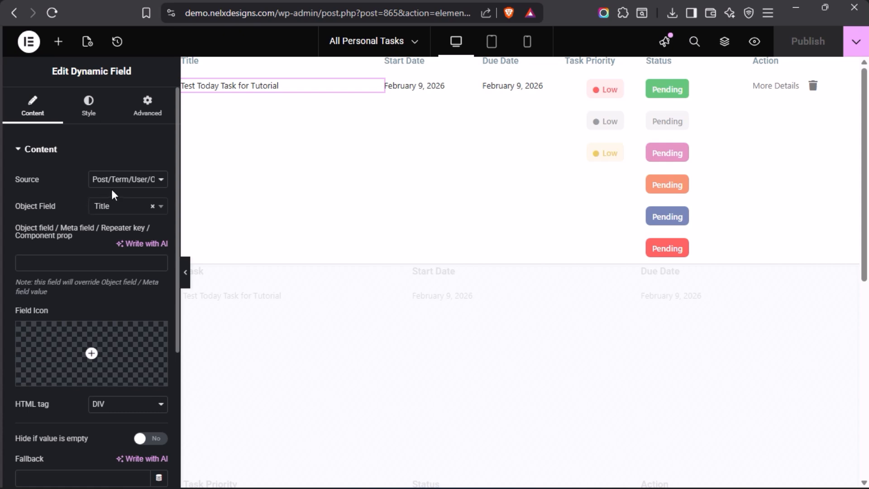
scroll(84, 240, down, 4)
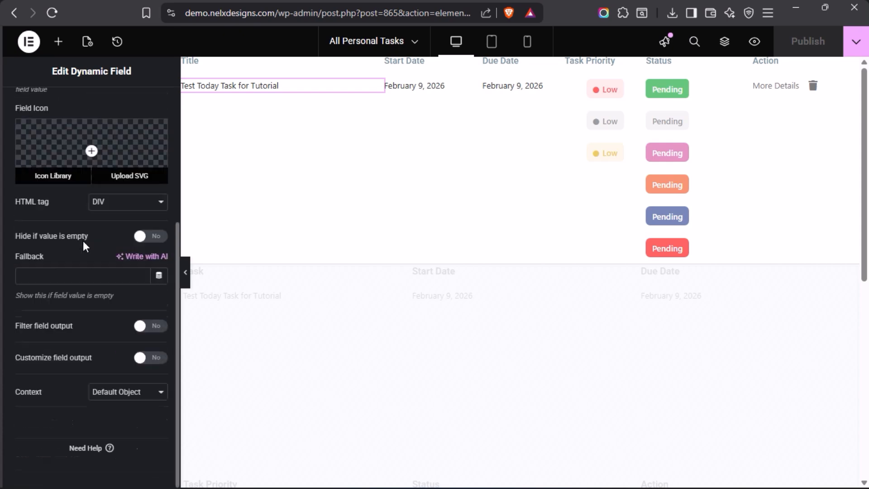
scroll(83, 241, up, 4)
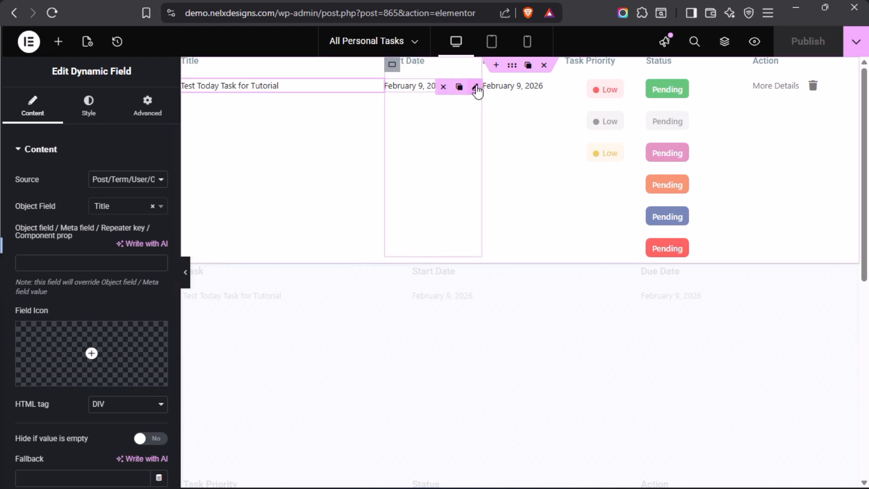
- Review the Start Date dynamic field's source options, reselecting Meta Data as source and the Individual Tasks Start Date as meta field
click(477, 88)
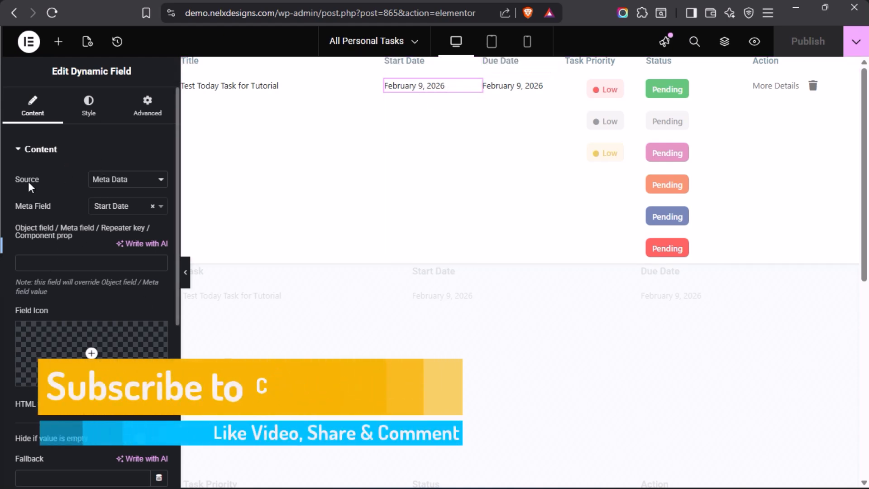
click(164, 181)
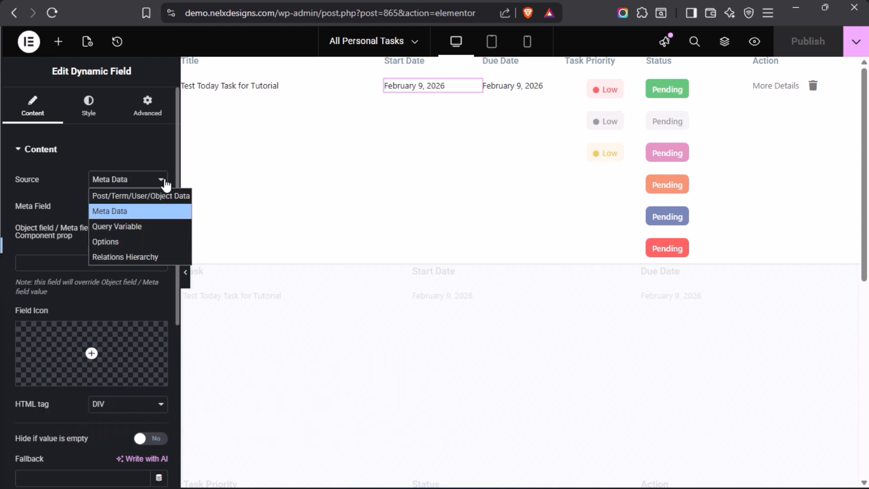
click(112, 211)
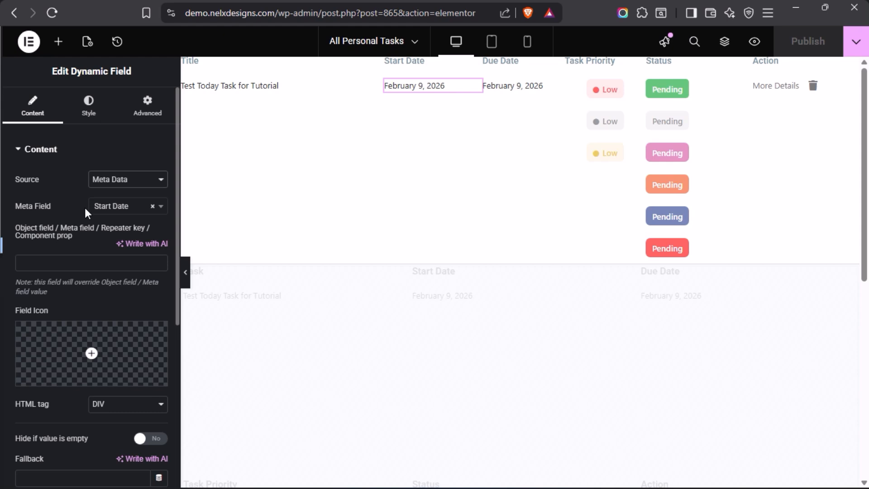
click(161, 208)
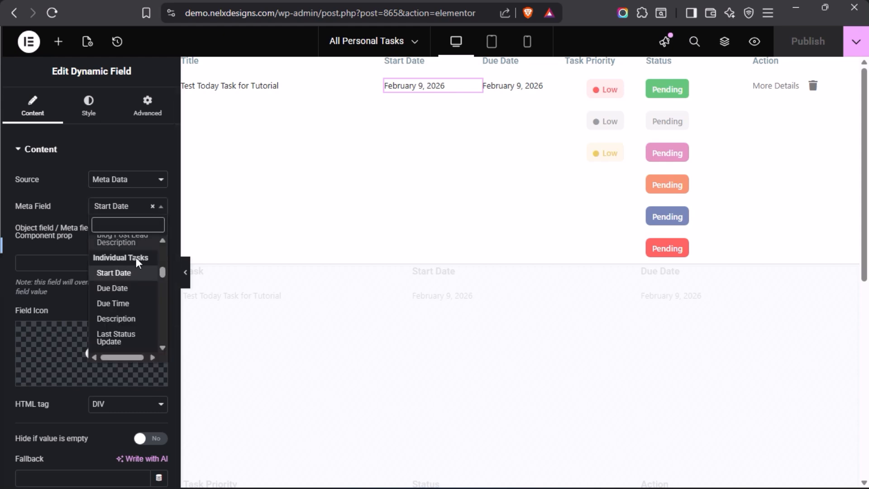
click(114, 275)
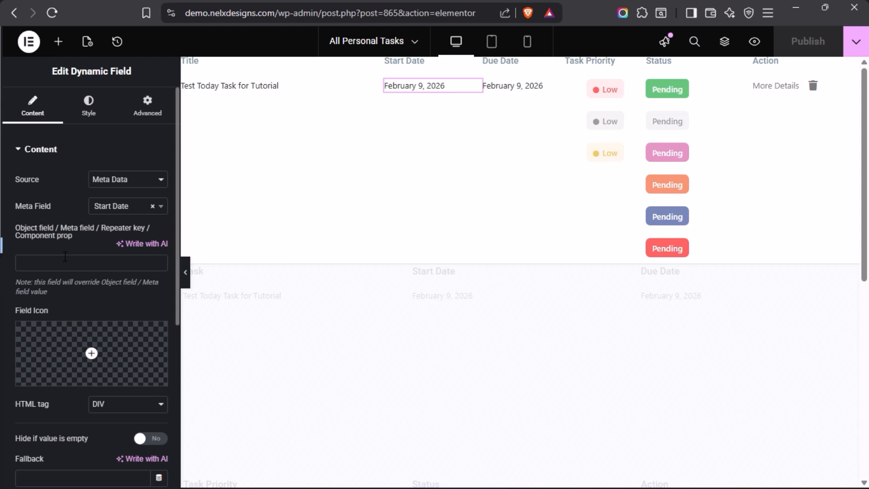
- Review the Start Date field's output filter options, reselecting Format date as the callback
scroll(65, 257, down, 5)
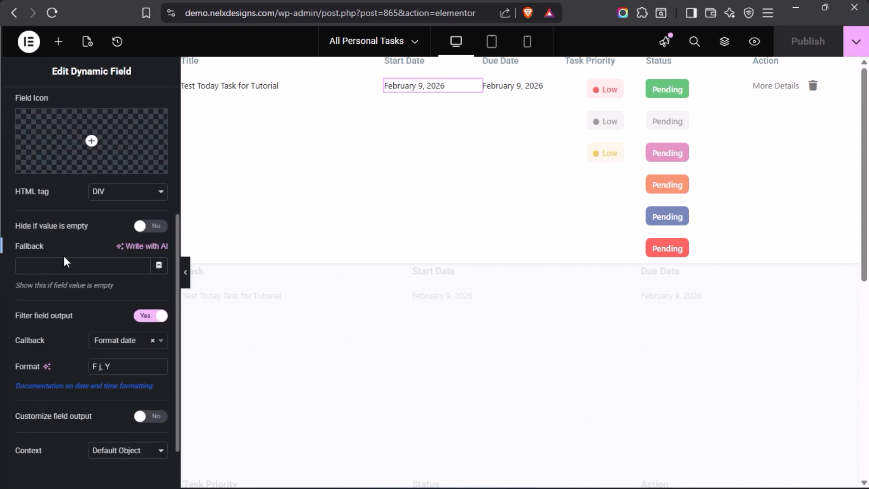
scroll(64, 256, down, 1)
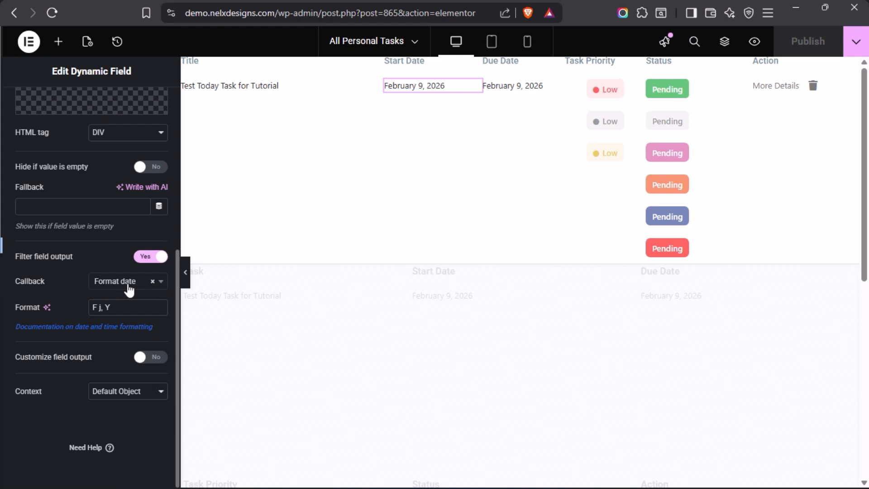
click(163, 282)
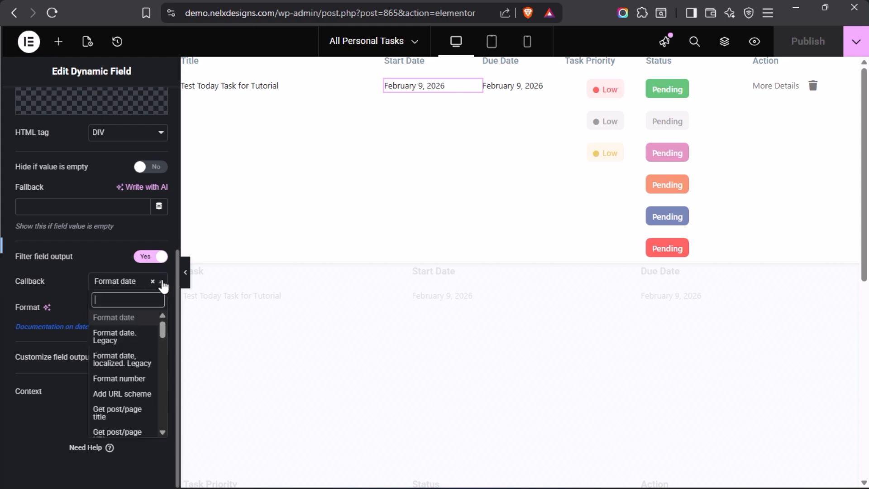
click(120, 320)
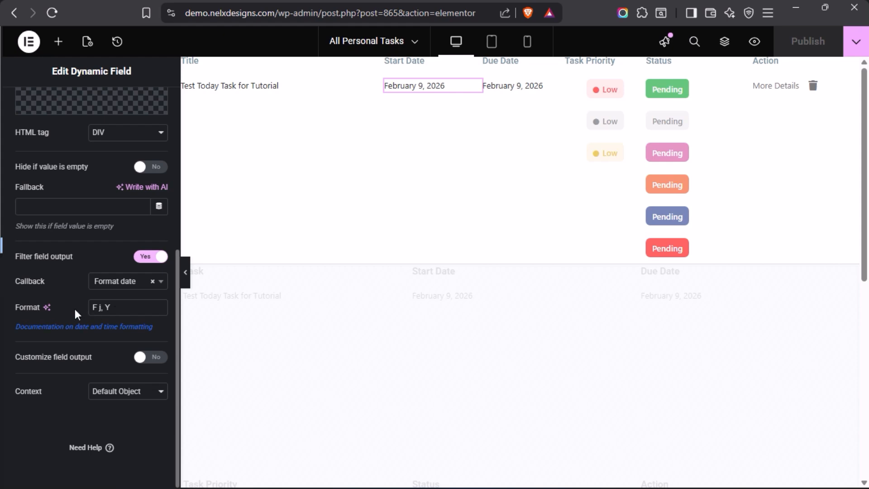
- Check the Start Date field's date format, and turn Filter field output off and back on to compare the output
drag(114, 309, 61, 316)
click(129, 307)
click(144, 258)
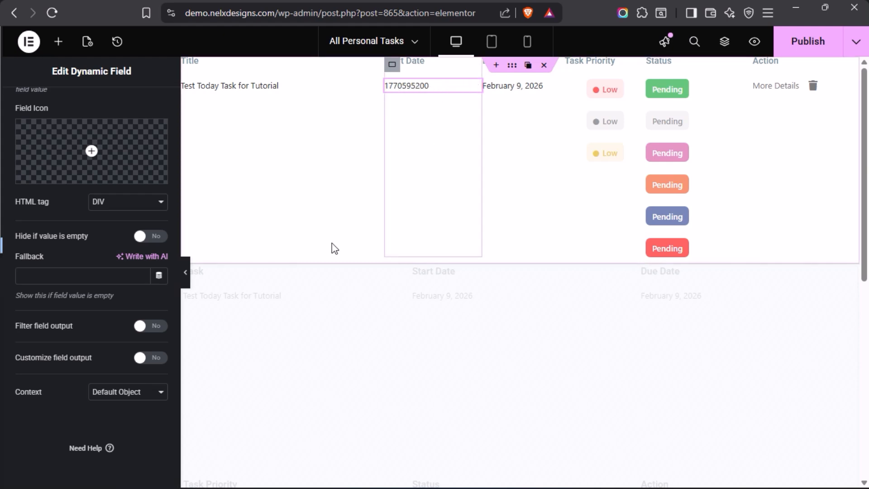
click(154, 332)
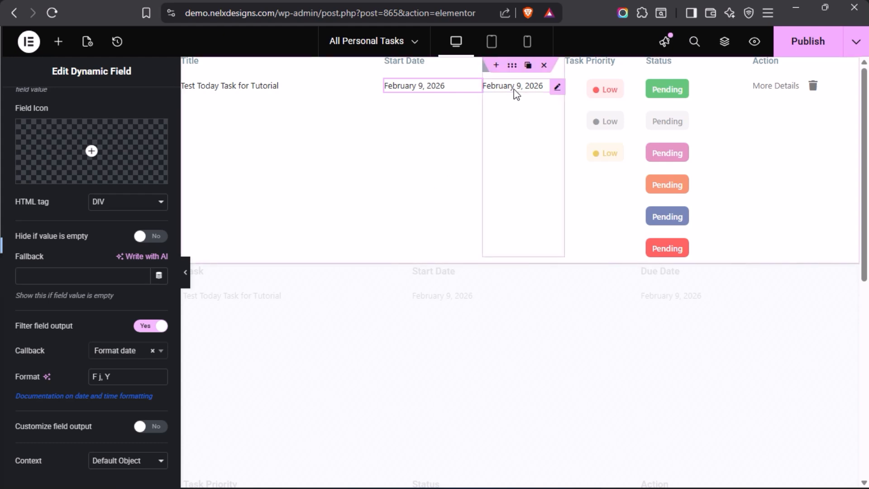
- Review the content settings of the red priority Dynamic Terms widget in the Task Priority column
click(617, 87)
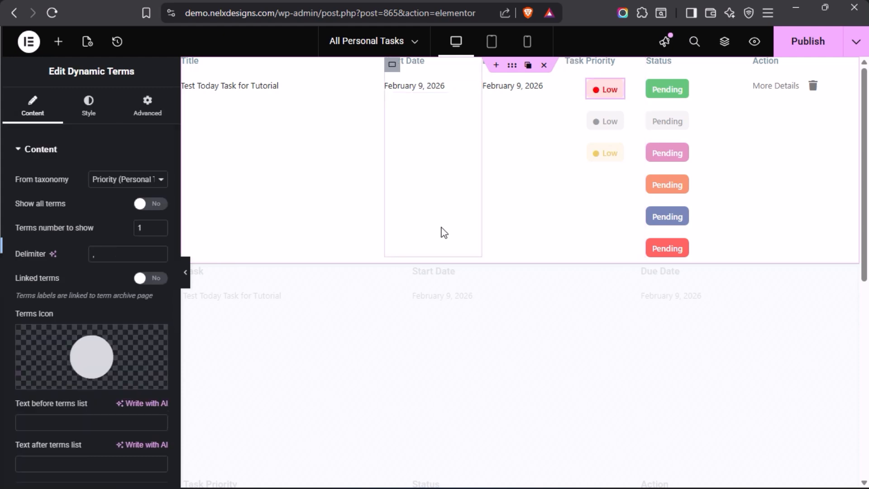
mouse_move(618, 101)
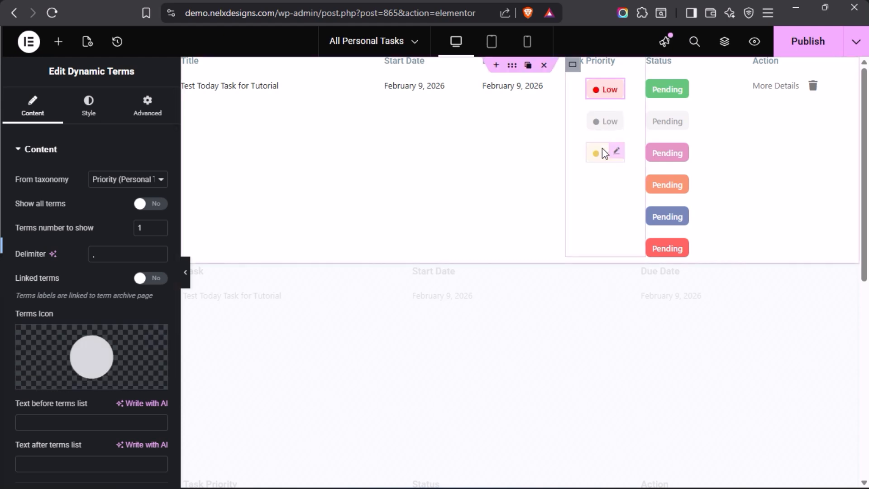
scroll(68, 278, down, 5)
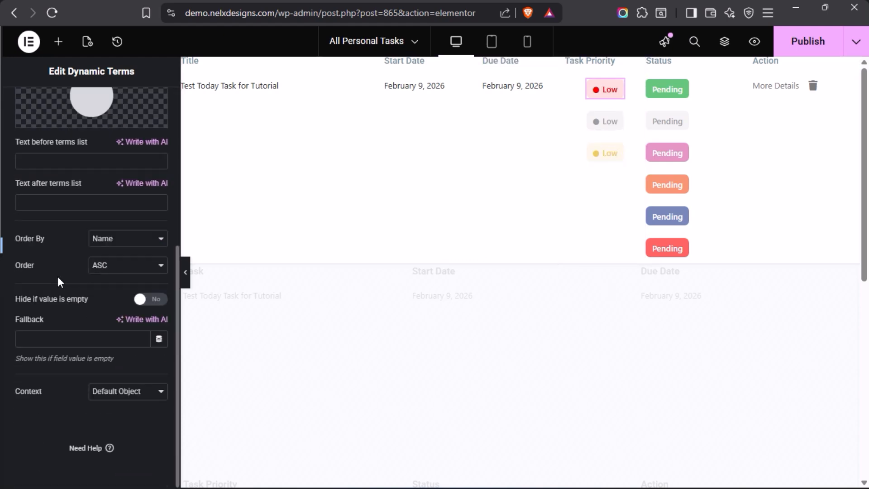
scroll(58, 276, up, 5)
- Examine the red priority widget's Post Has Terms visibility condition and its taxonomy options, and open the grey priority widget's settings
click(150, 117)
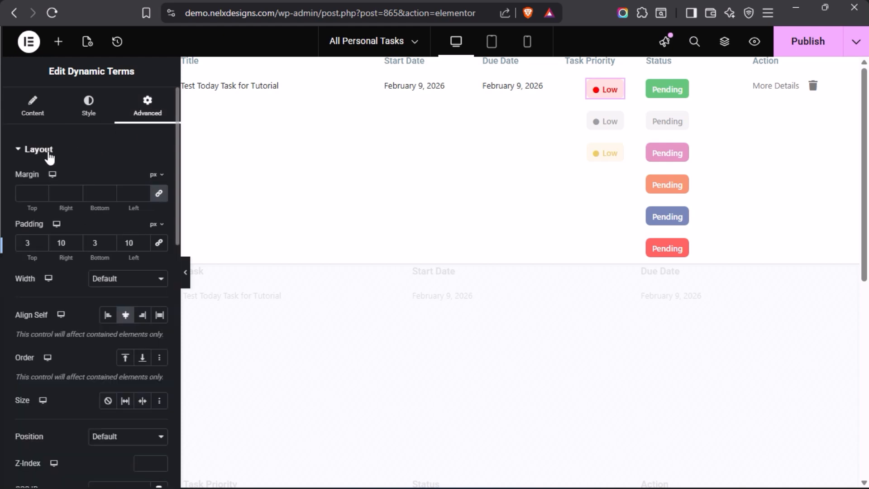
click(49, 152)
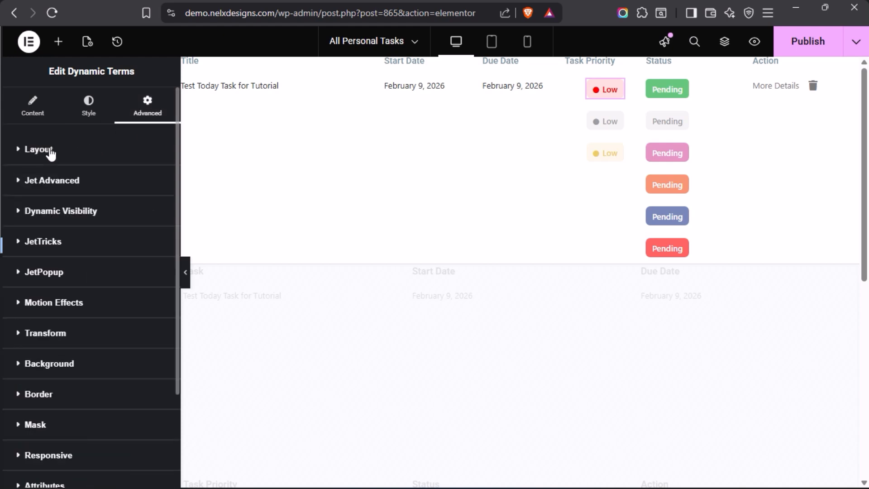
click(22, 213)
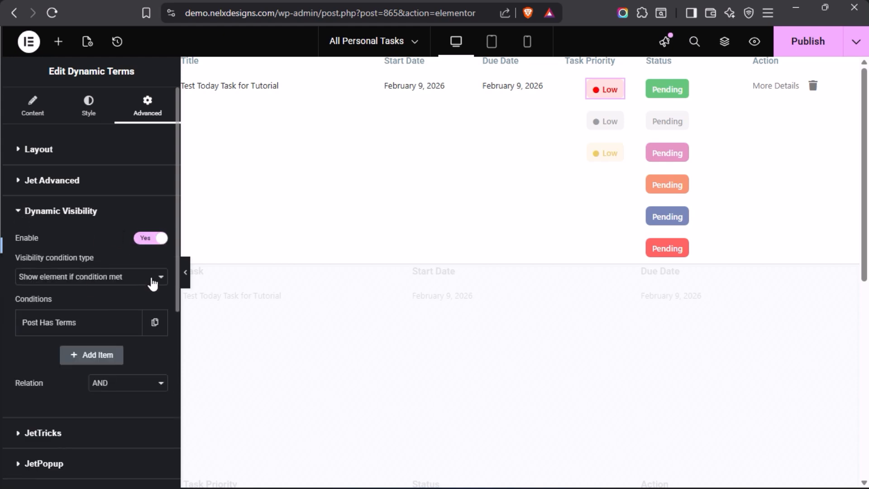
click(70, 324)
scroll(91, 331, down, 2)
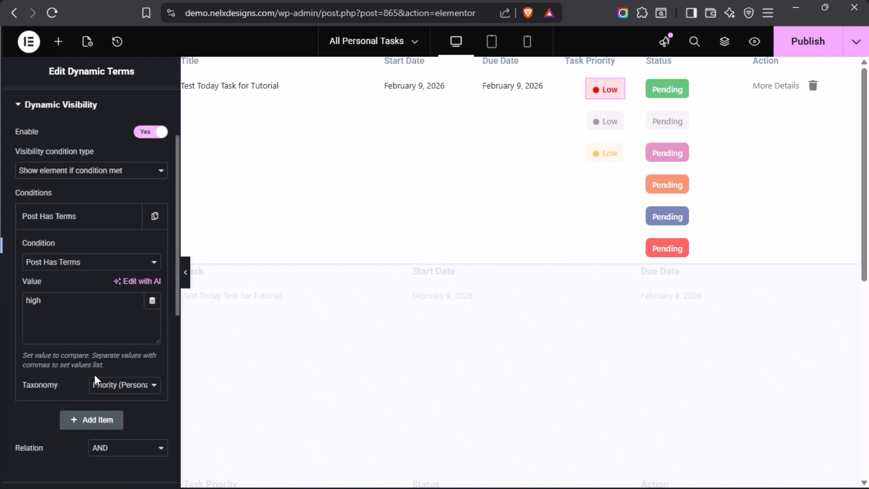
click(154, 391)
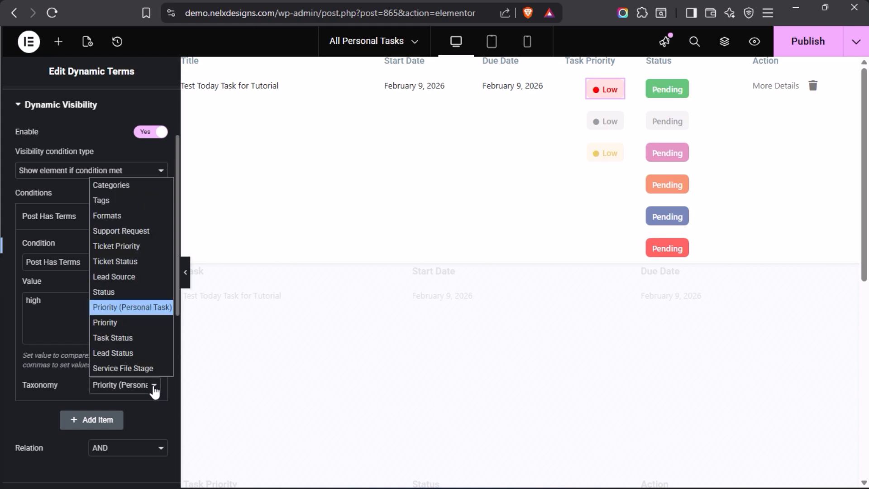
click(154, 391)
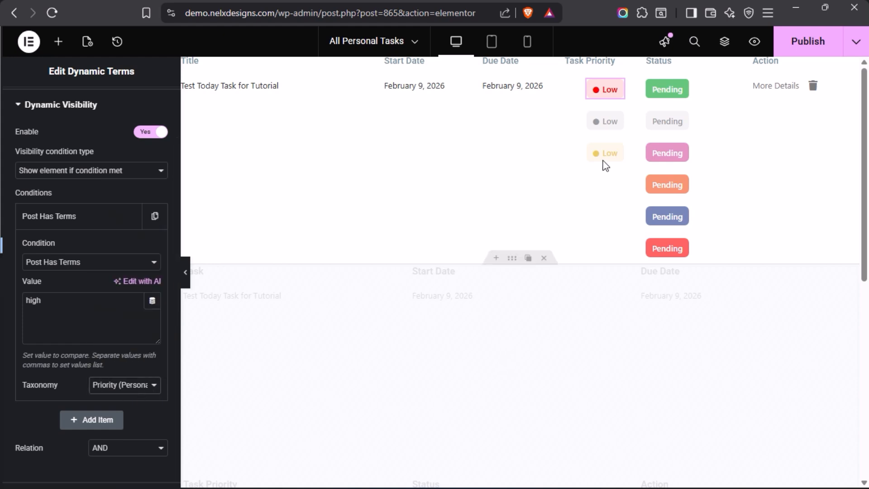
click(617, 122)
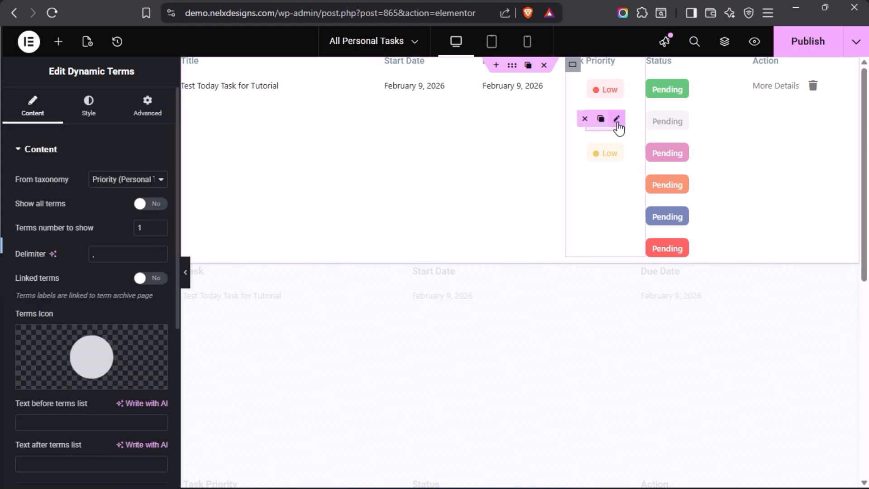
mouse_move(602, 161)
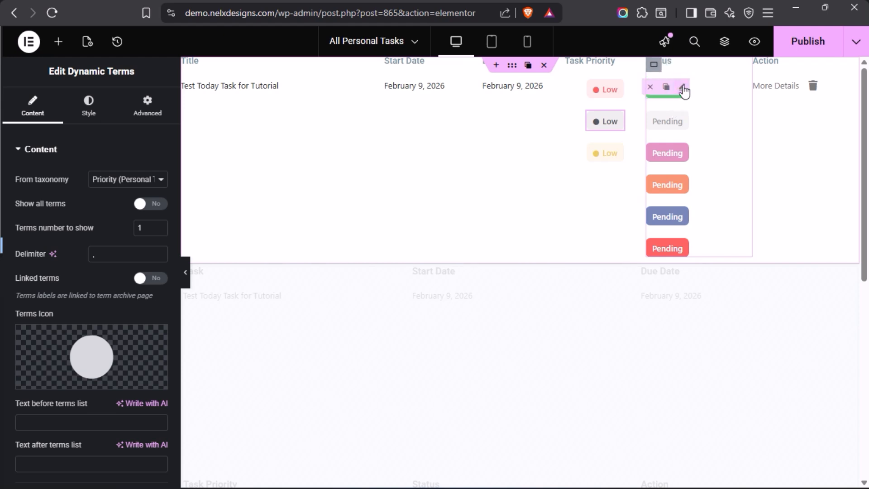
- Review the content settings of the green Dynamic Terms widget in the Status column
click(684, 90)
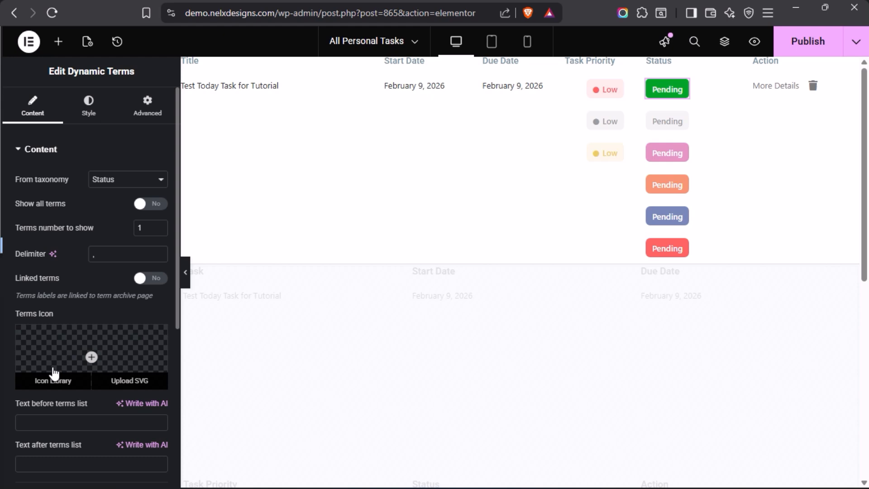
scroll(59, 357, down, 5)
scroll(58, 356, up, 5)
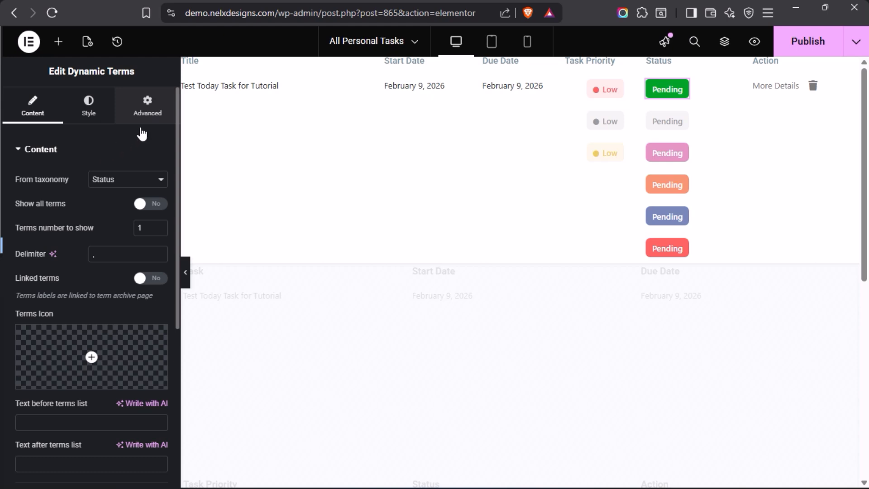
- Examine the green status widget's Post Has Terms visibility condition and its taxonomy options, reselecting Status
click(140, 123)
click(62, 152)
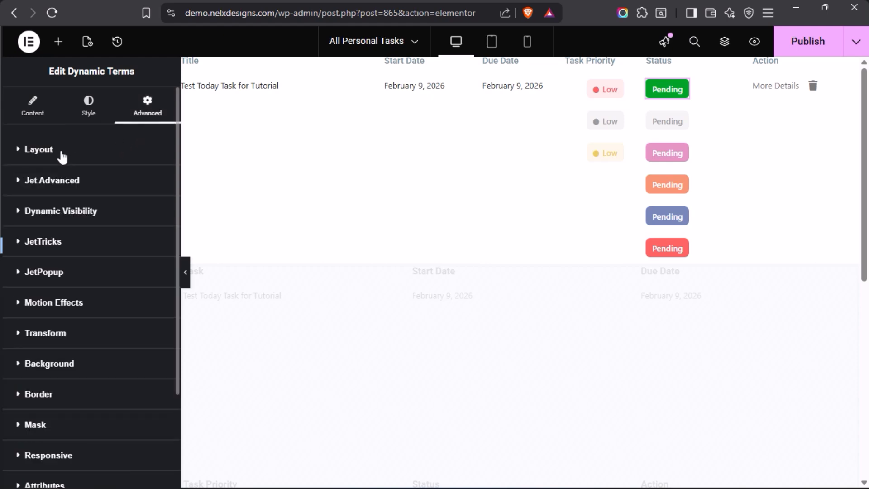
click(20, 217)
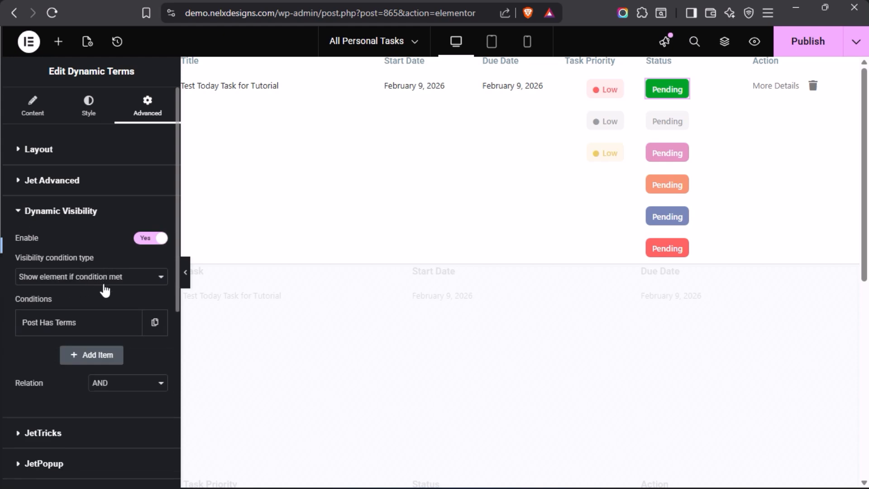
click(97, 322)
scroll(97, 326, down, 5)
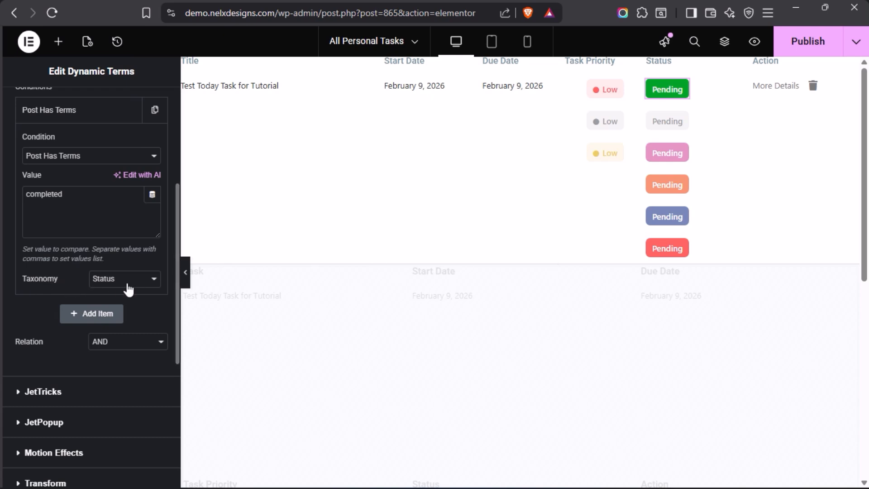
click(158, 284)
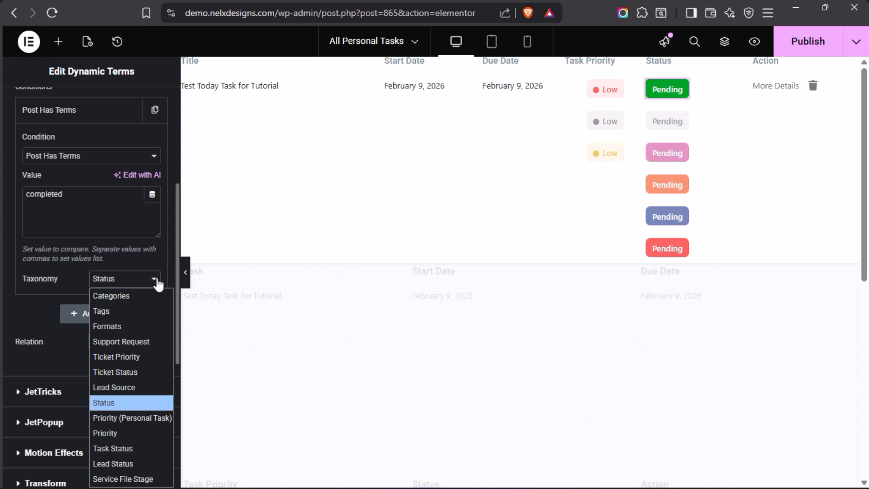
click(127, 403)
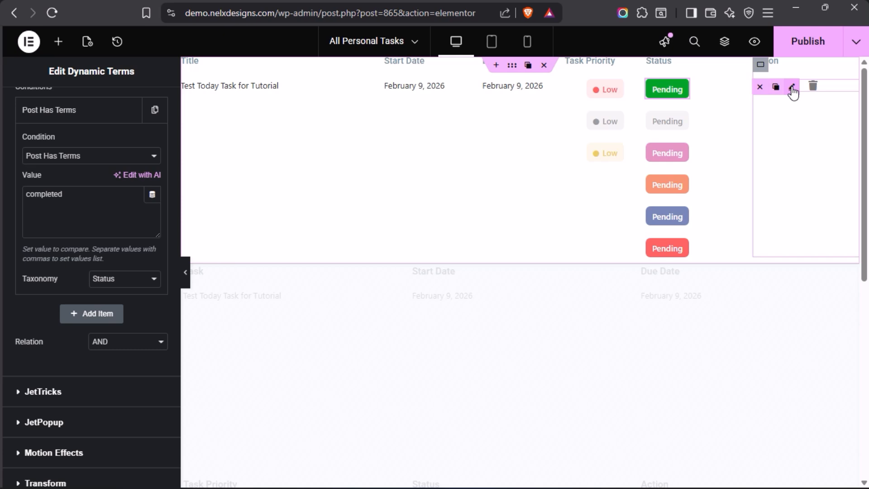
- Review the content settings of the More Details link and the source options of the trash icon link in the Action column
click(793, 88)
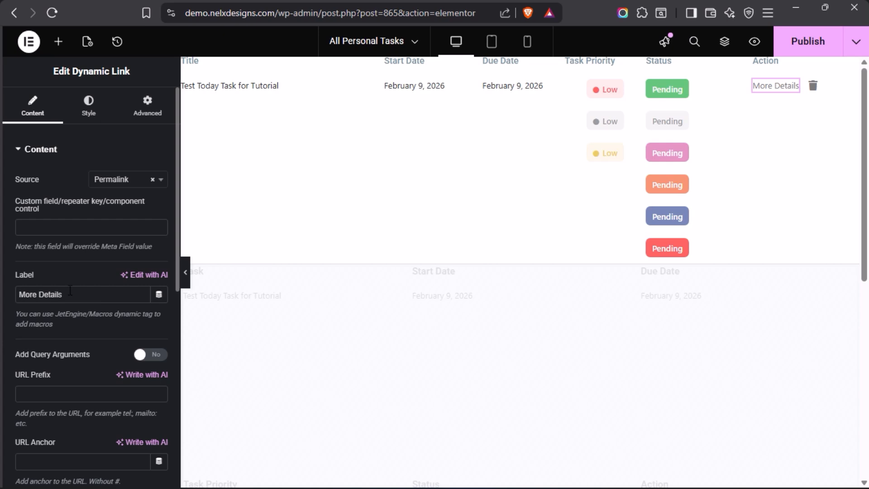
scroll(98, 299, down, 8)
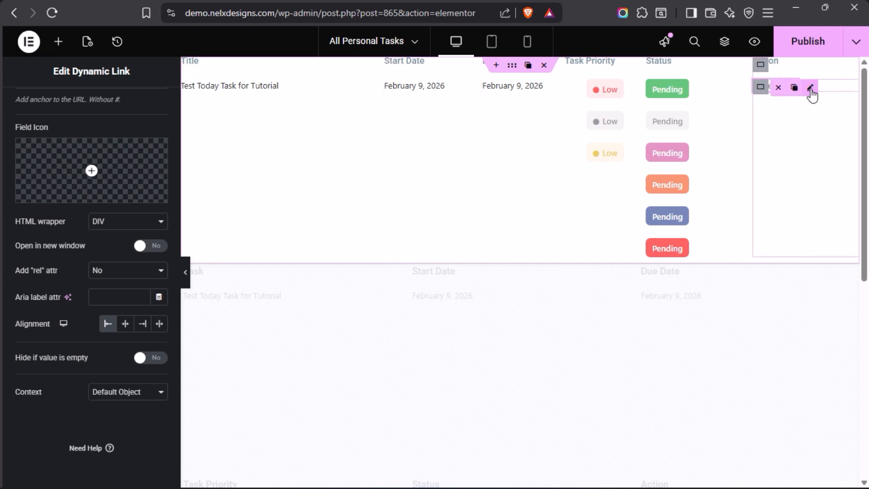
click(811, 87)
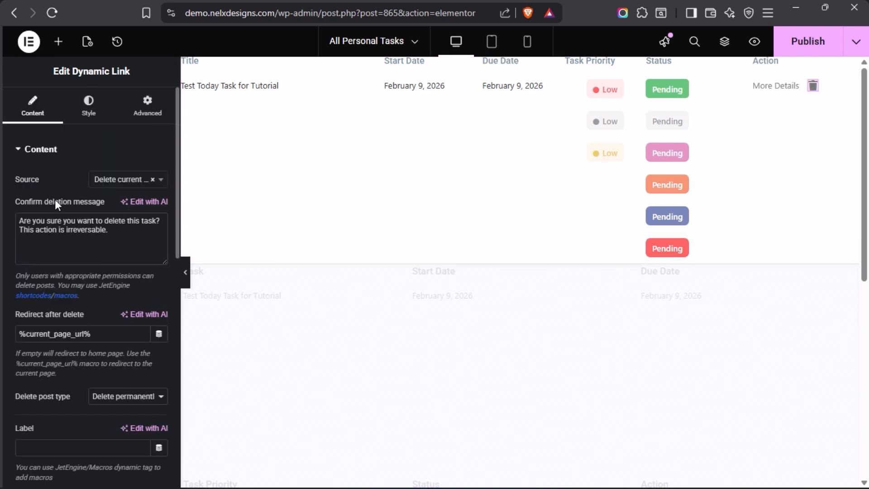
click(164, 186)
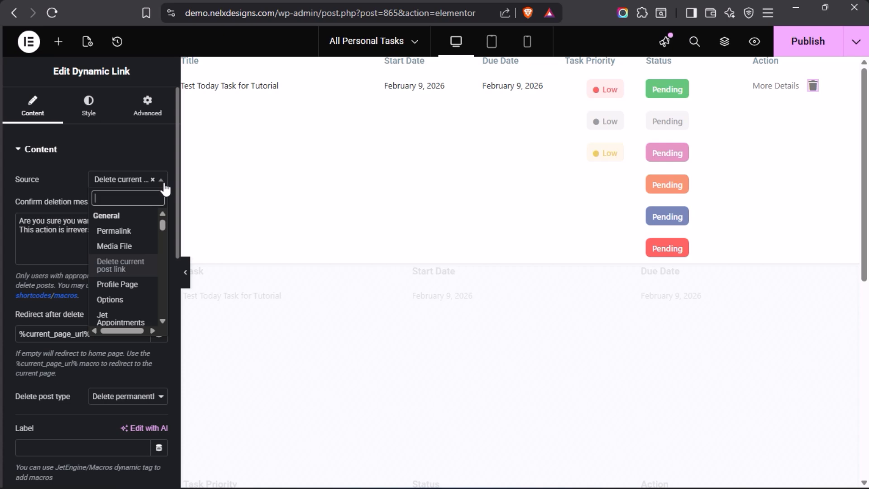
click(49, 178)
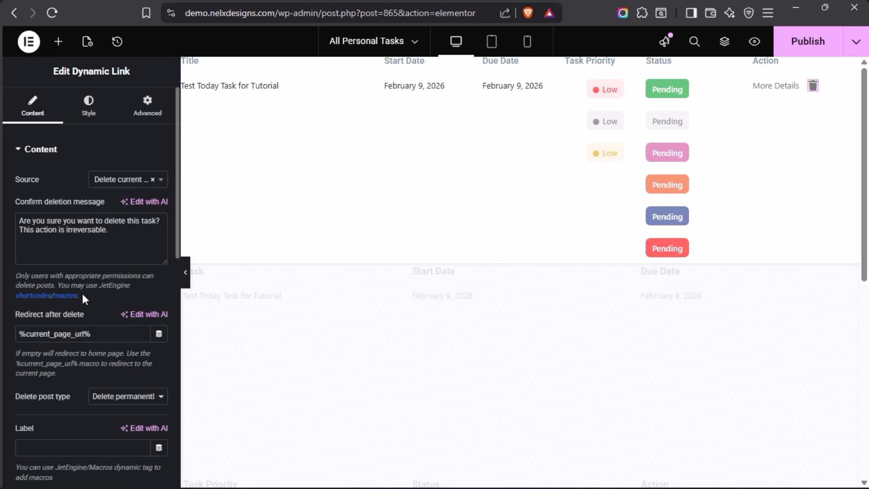
- Review the trash icon link's redirect after delete, delete post type, field icon and remaining content settings
scroll(83, 299, down, 2)
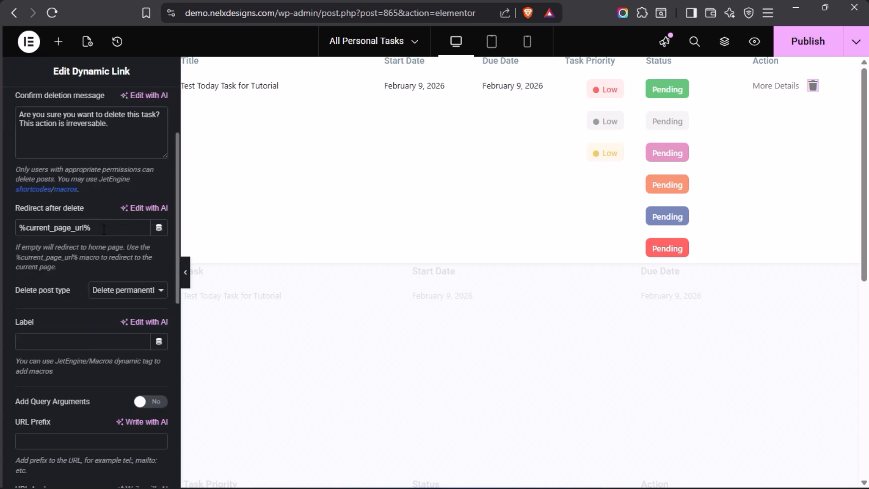
drag(99, 227, 20, 229)
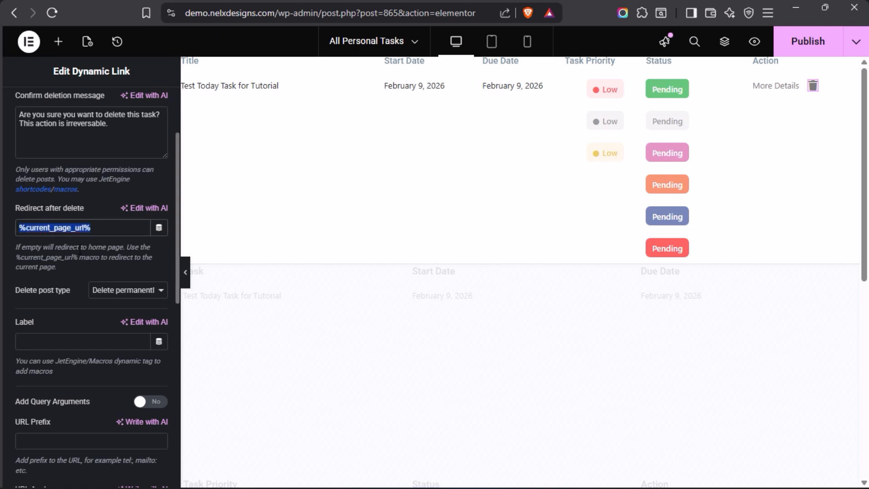
click(103, 229)
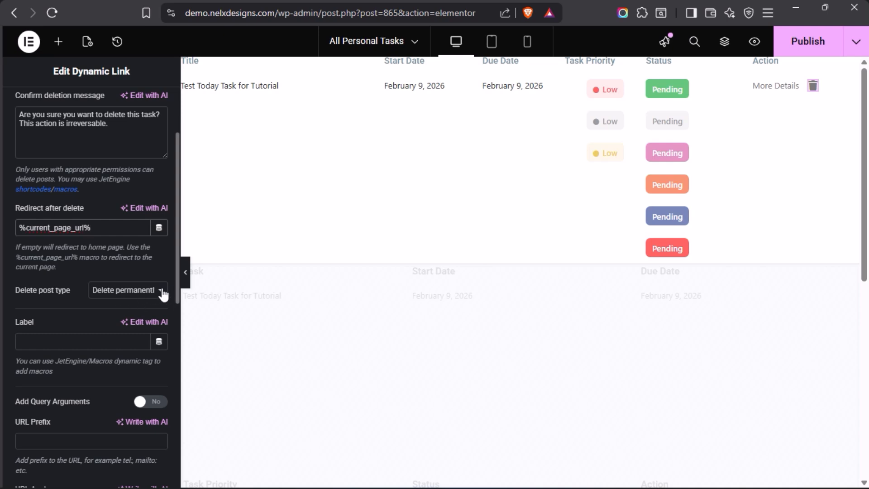
scroll(91, 289, down, 7)
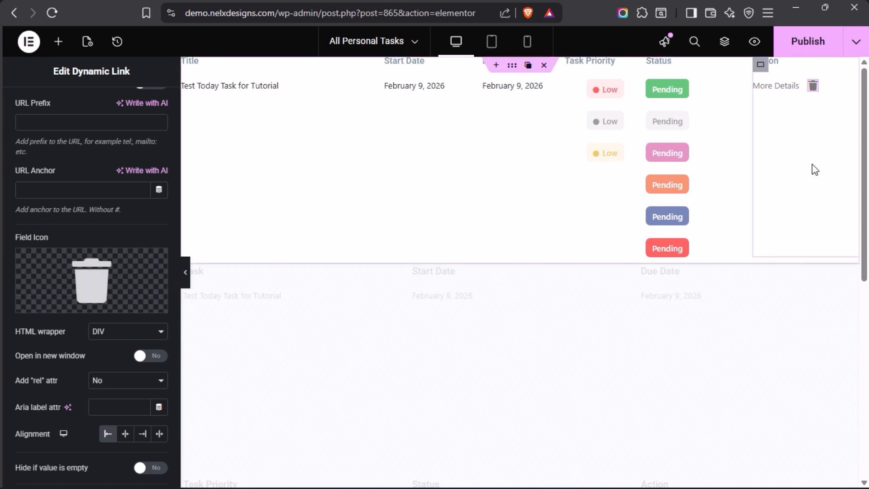
scroll(91, 280, down, 3)
scroll(88, 172, up, 15)
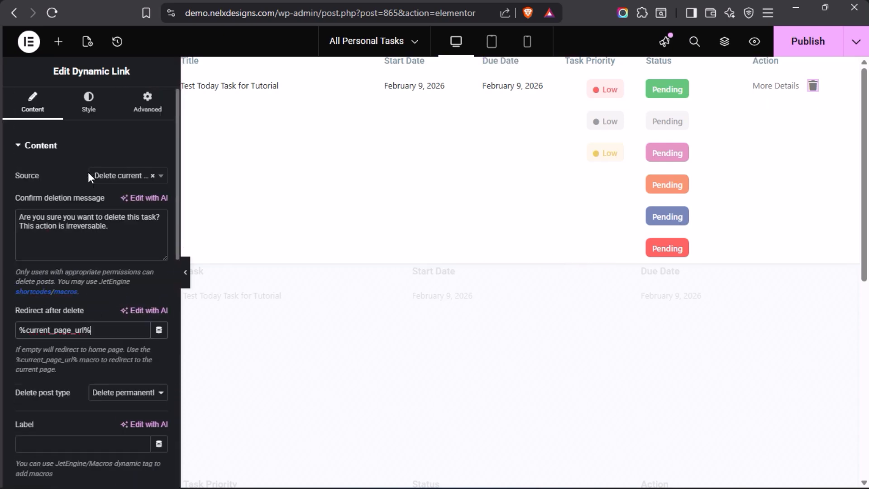
- Correct the spelling in the trash icon link's confirm deletion message to "This action is irreversible."
drag(113, 230, 14, 219)
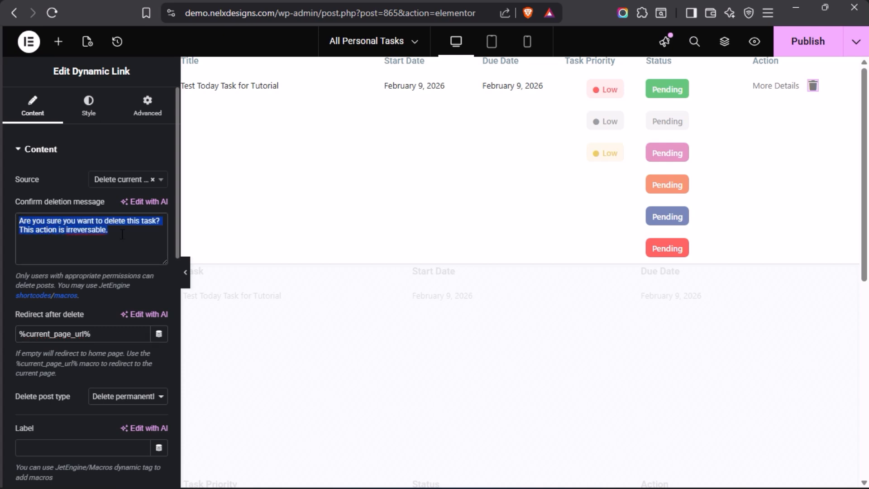
click(96, 230)
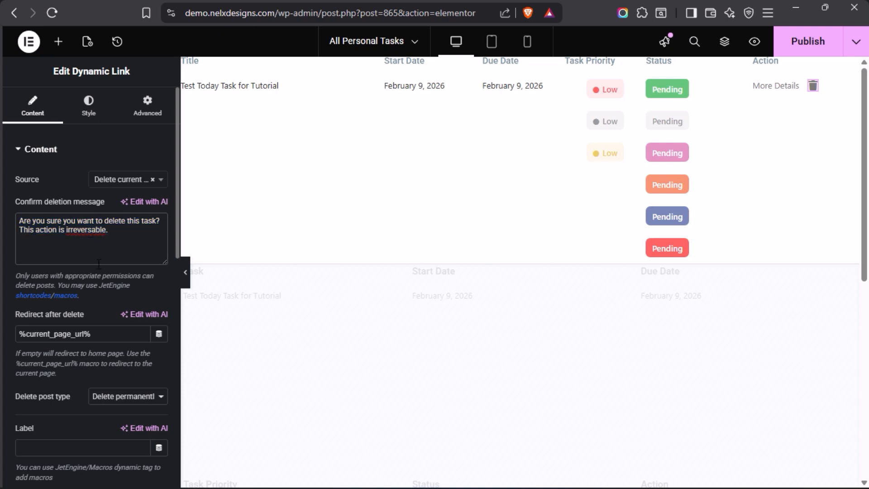
key(BackSpace)
text(i)
drag(116, 231, 20, 214)
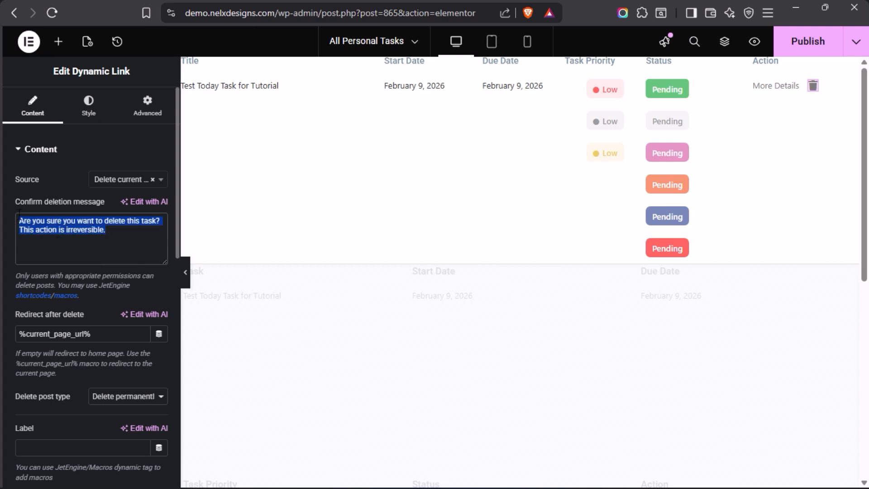
click(115, 235)
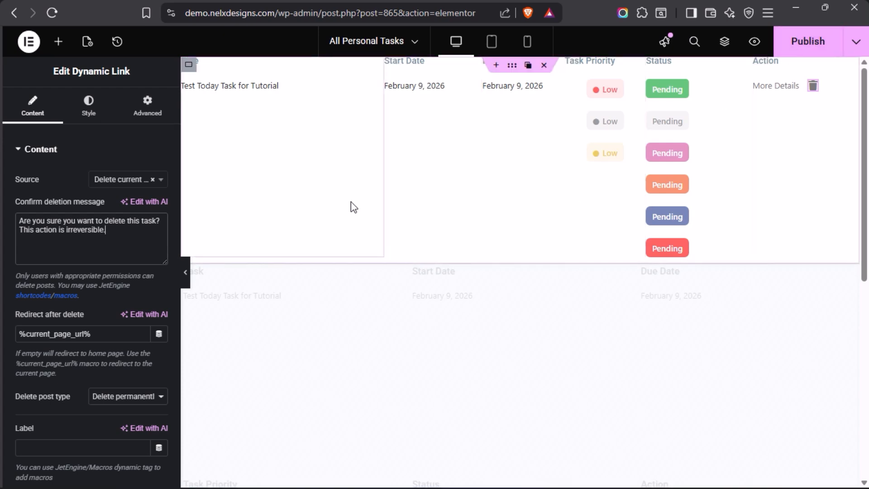
- Preview the listing at tablet size and look over the stacked task card layout
click(493, 42)
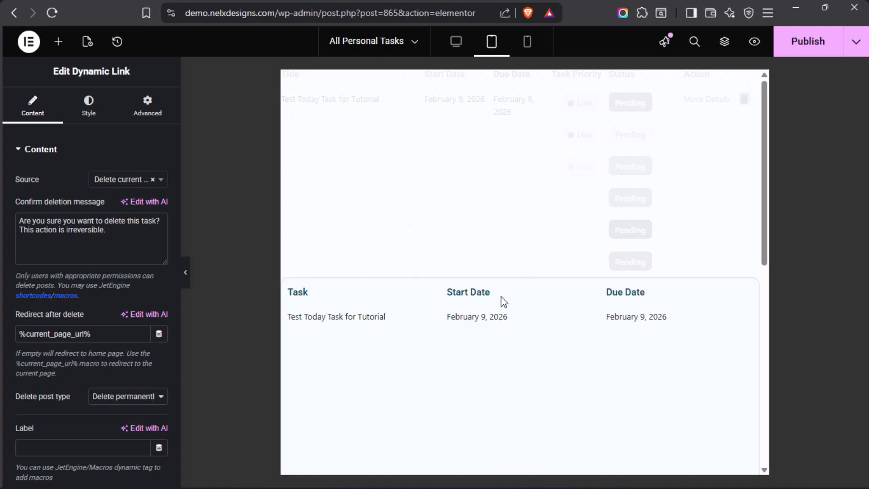
scroll(465, 335, down, 3)
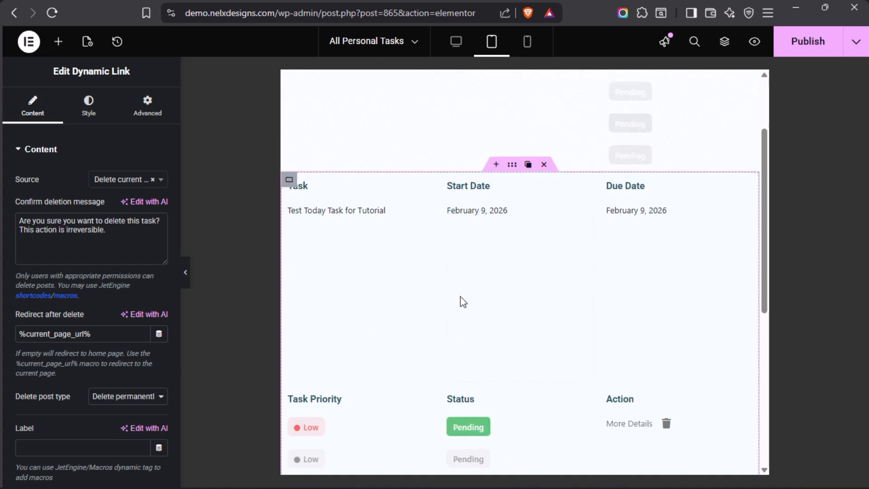
scroll(461, 301, down, 5)
scroll(548, 265, up, 5)
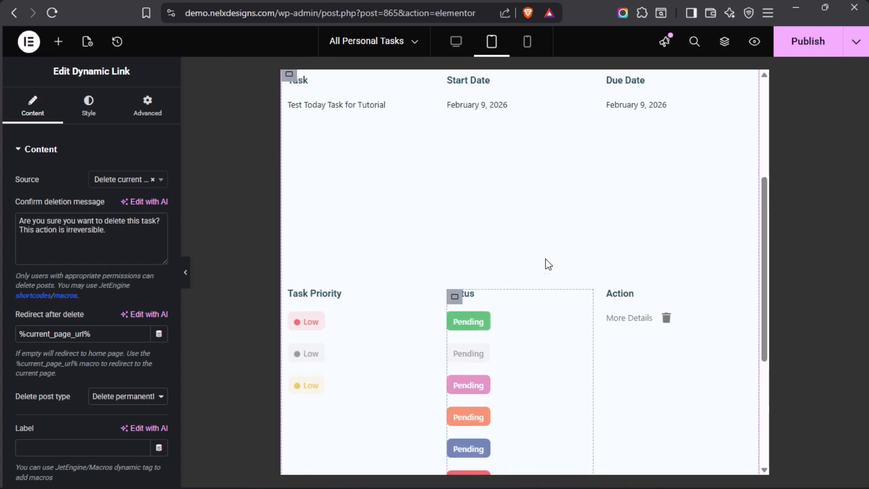
scroll(491, 224, up, 3)
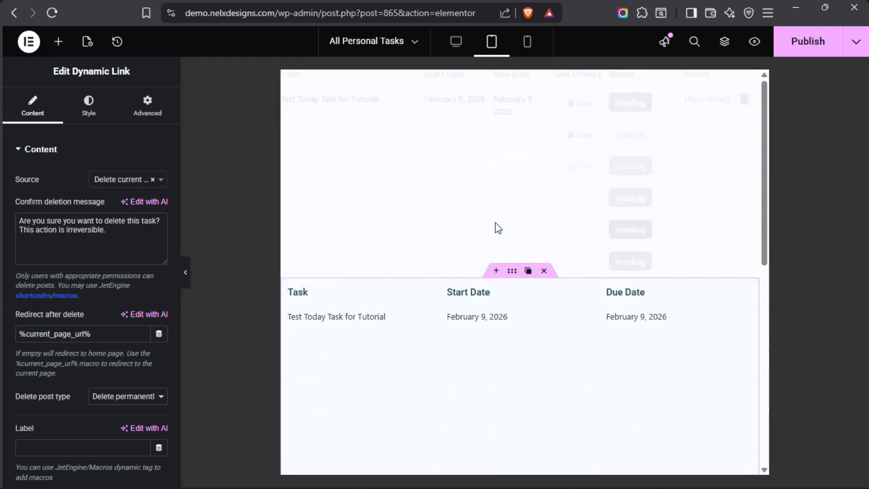
- Preview the listing at mobile portrait size and look over its two-column task card
click(529, 45)
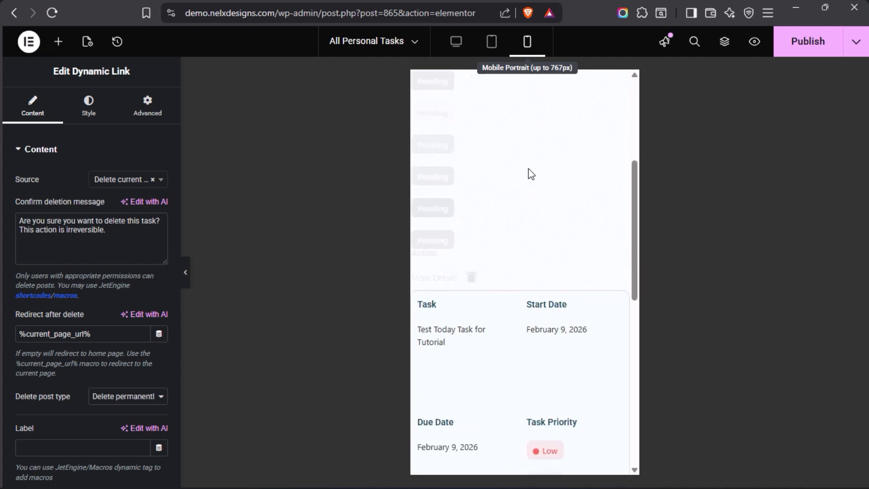
scroll(502, 190, down, 3)
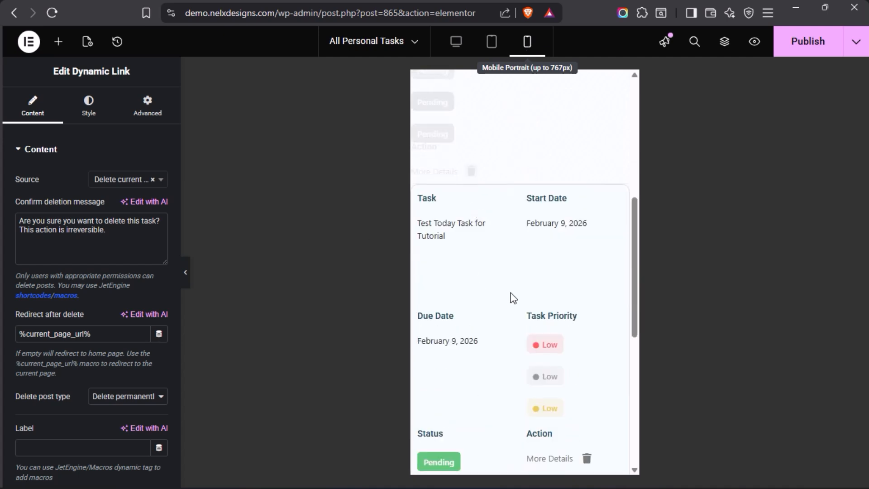
scroll(508, 249, down, 5)
scroll(480, 258, down, 3)
scroll(502, 330, up, 6)
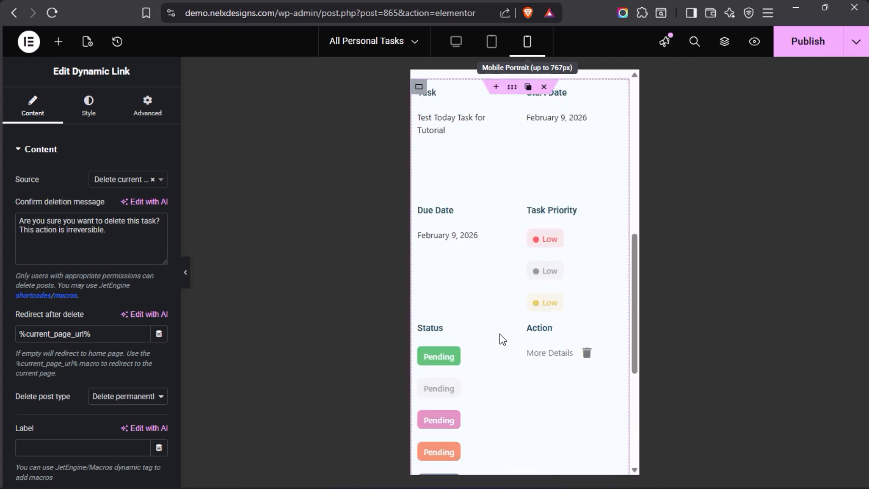
scroll(502, 334, up, 3)
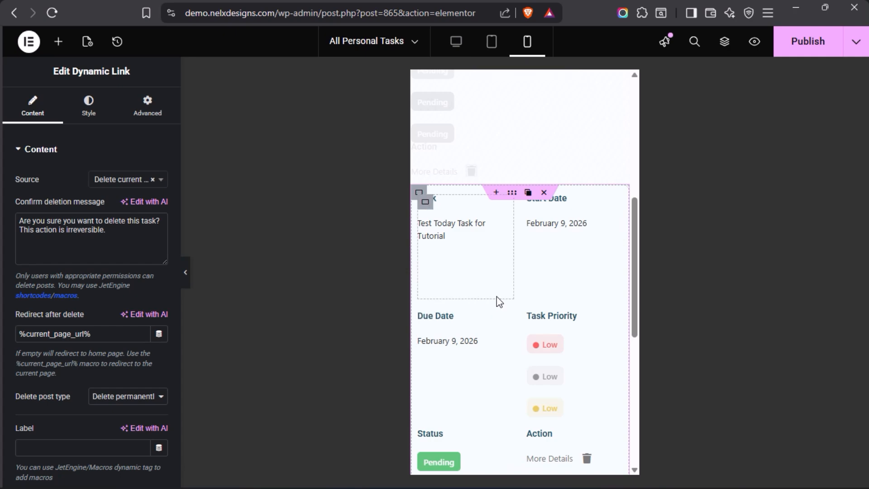
- Switch to the Account tasks page and look over the My Tasks list and the Tasks Assigned to Staff table
mouse_move(2, 311)
click(52, 222)
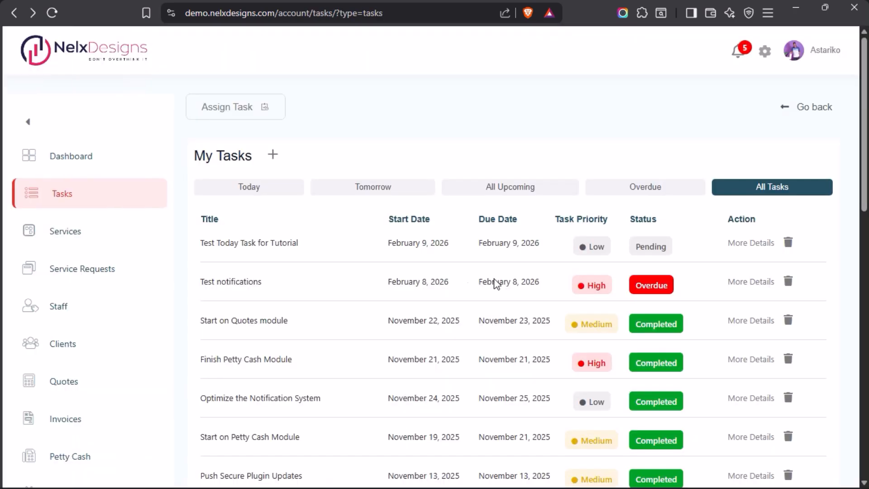
scroll(382, 300, down, 3)
scroll(430, 294, down, 5)
scroll(454, 271, up, 5)
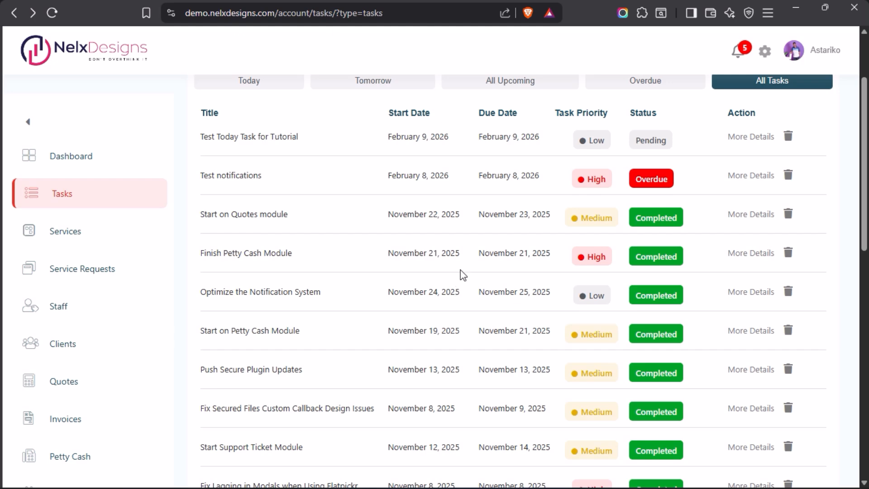
scroll(460, 272, down, 10)
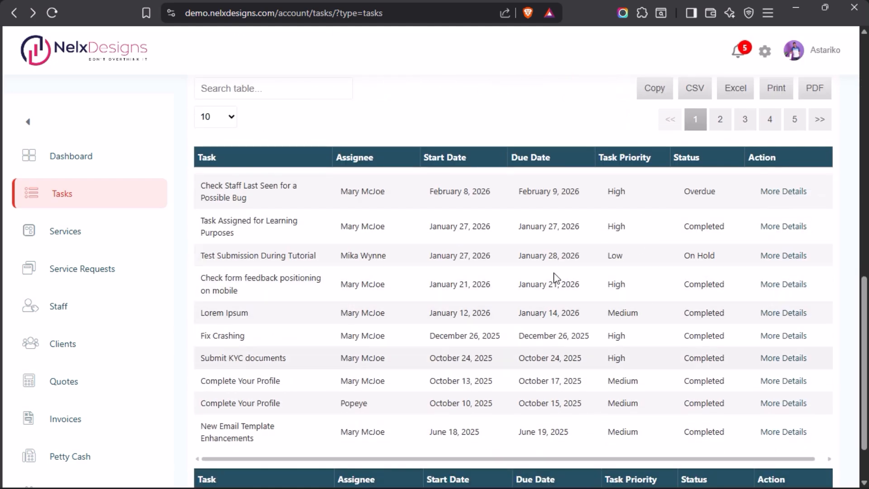
scroll(457, 266, up, 1)
scroll(457, 269, up, 10)
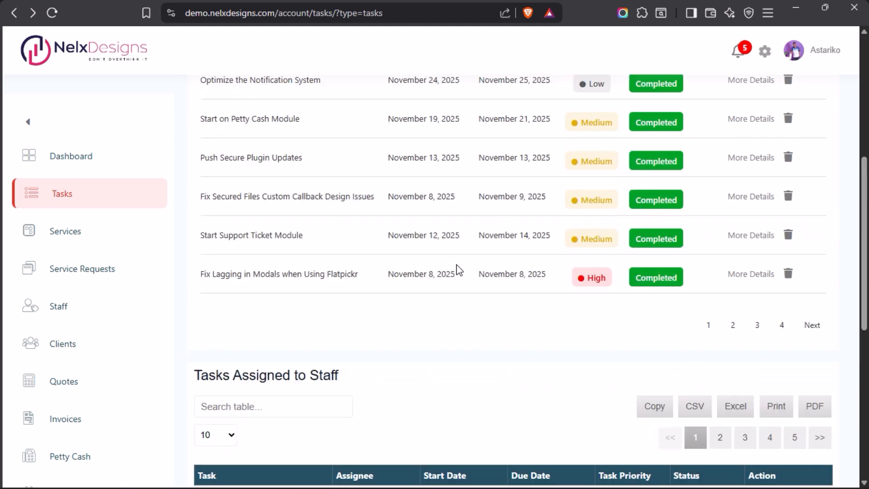
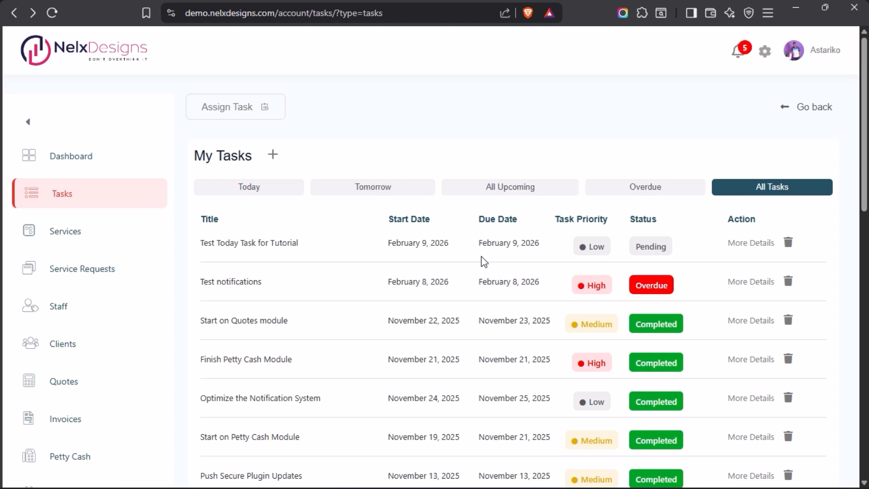
mouse_move(22, 261)
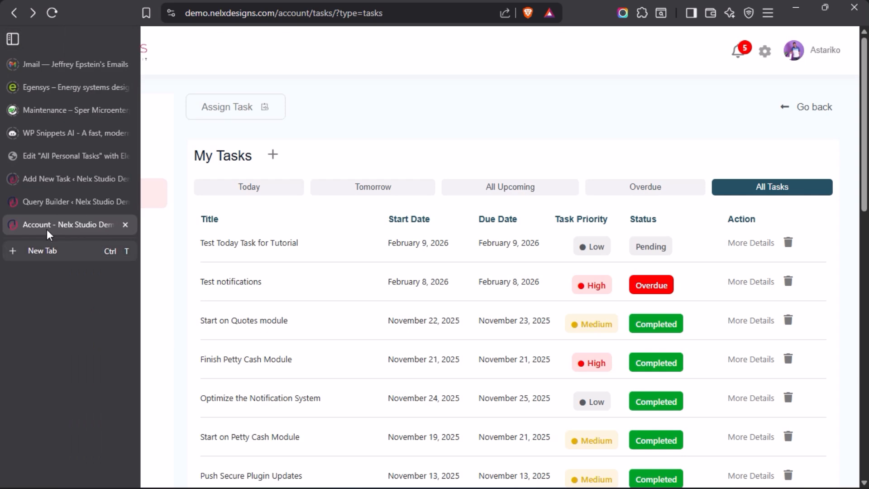
- Return to the All Personal Tasks listing and exit its Elementor editor to WordPress, leaving without saving changes
click(47, 155)
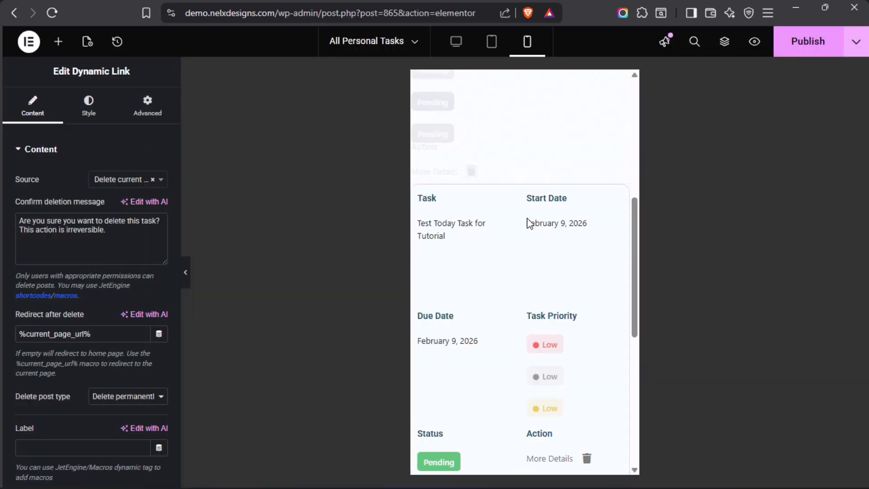
click(28, 43)
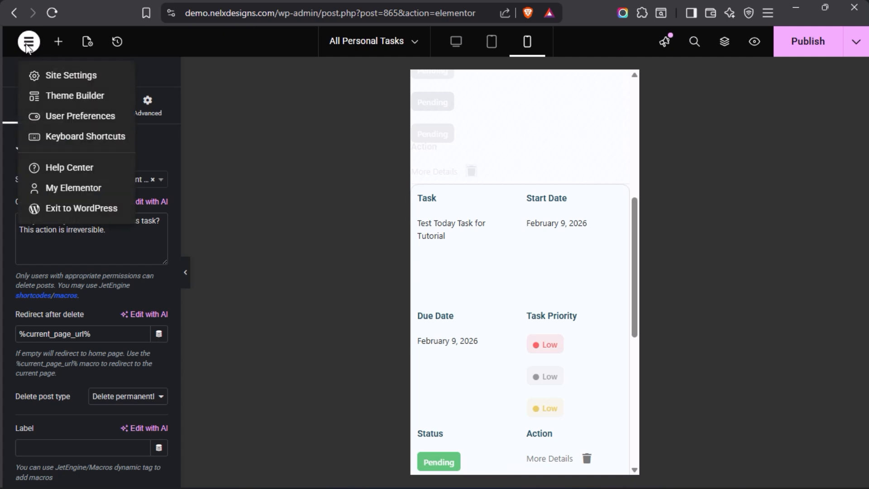
click(86, 213)
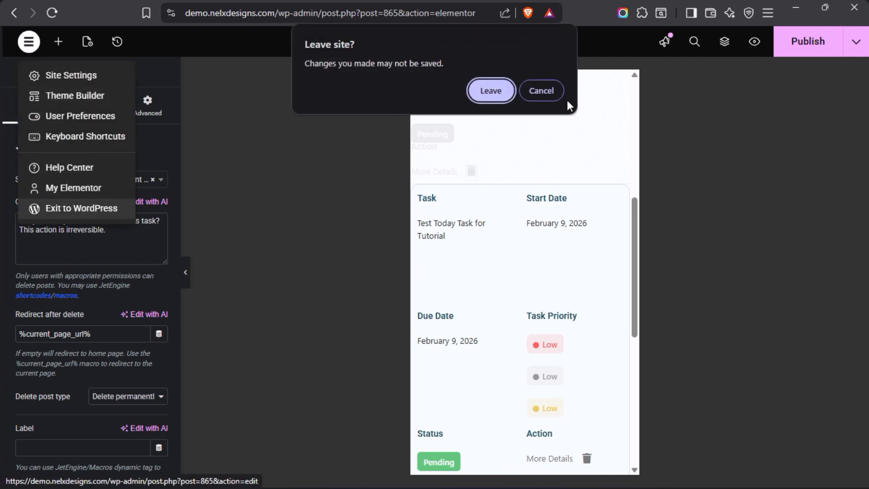
click(490, 92)
- Leave the All Personal Tasks query and open the JetEngine Query Builder's list of queries
mouse_move(2, 222)
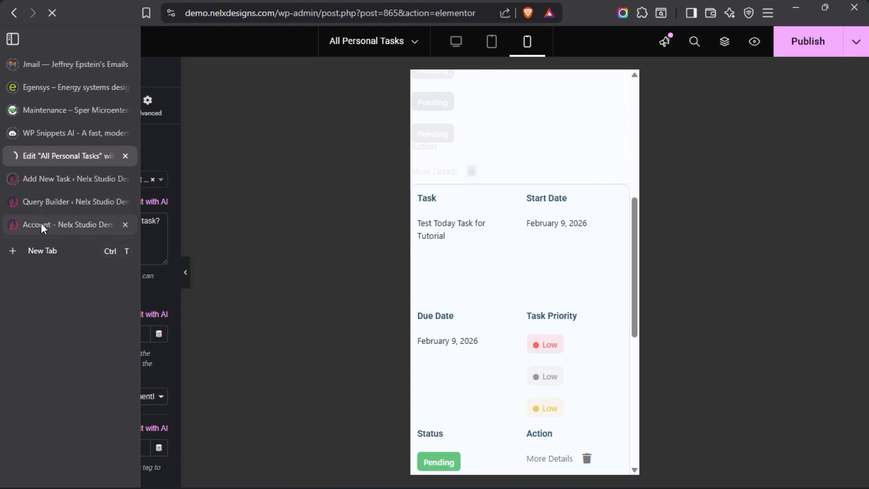
click(48, 209)
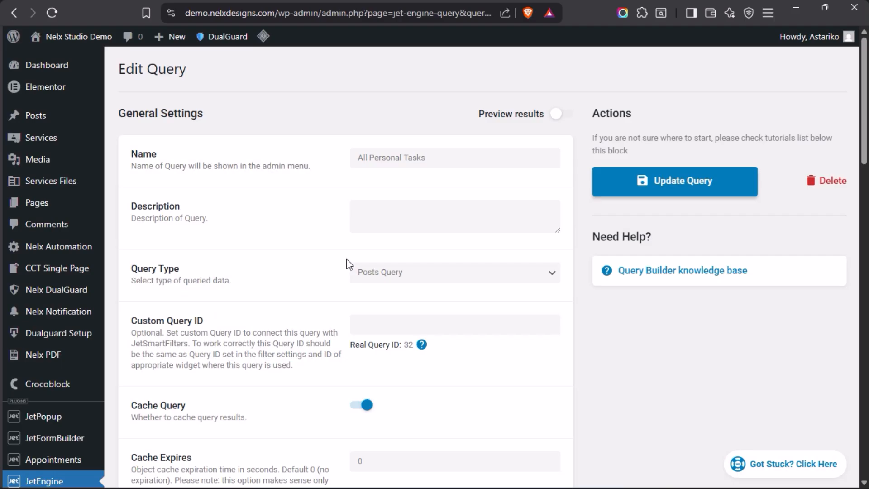
scroll(274, 224, down, 1)
scroll(277, 224, down, 4)
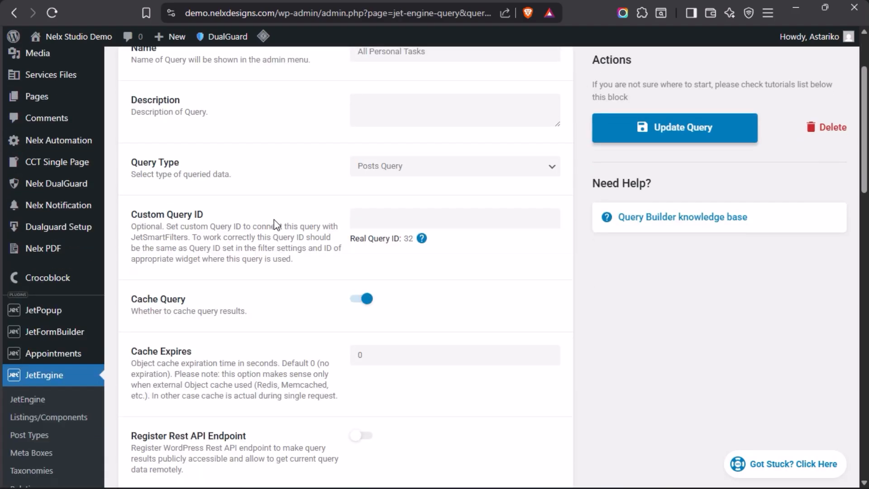
scroll(276, 225, down, 3)
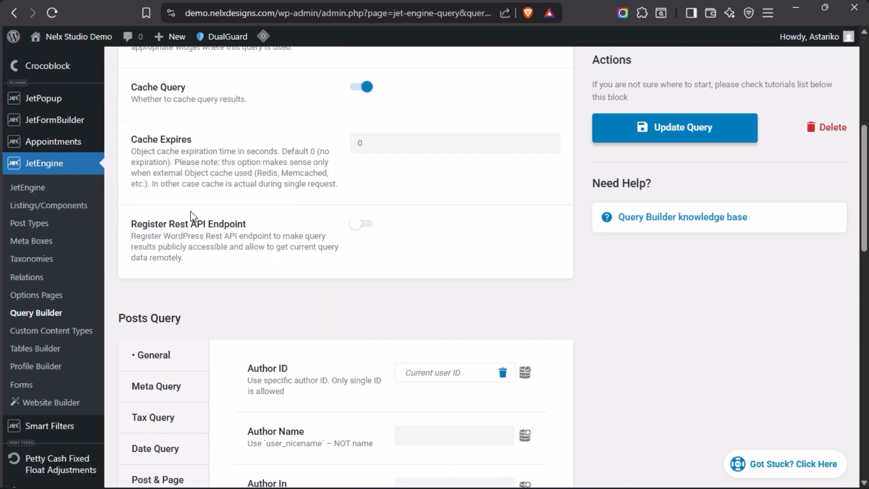
click(45, 320)
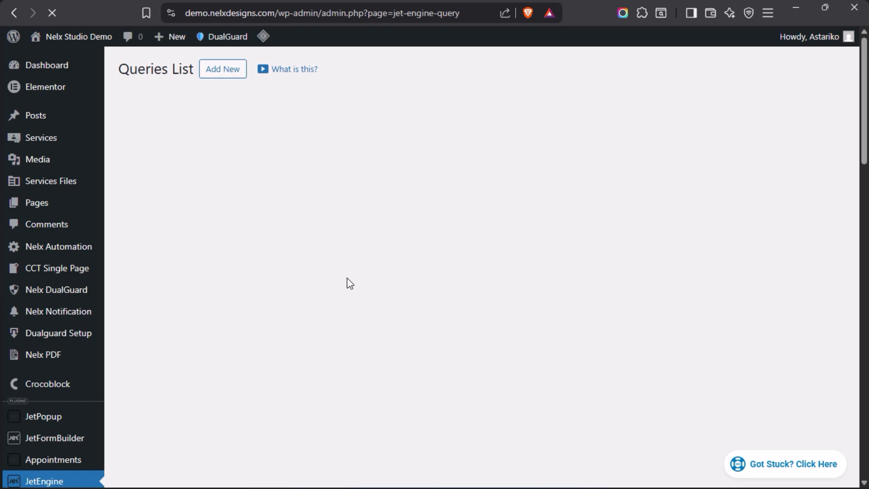
- Switch to the Task Management System in WordPress PDF in Acrobat and review the Assigned Tasks query, listings and dynamic tables to create
click(393, 485)
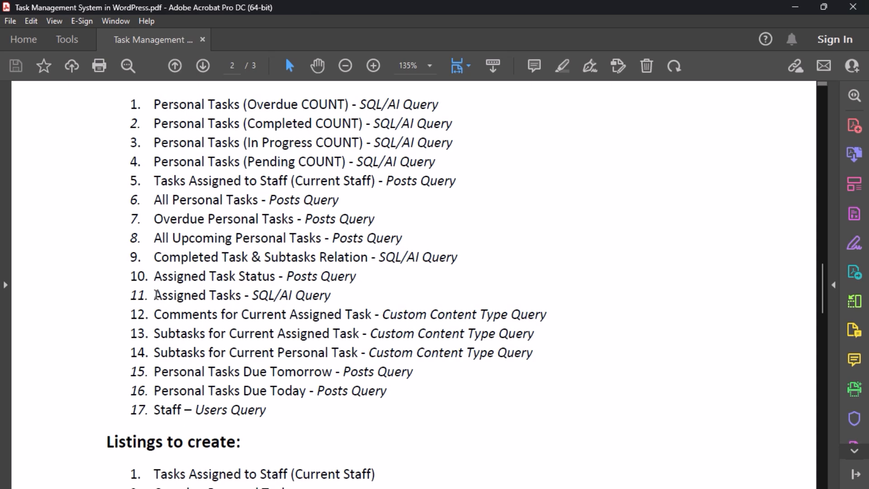
drag(156, 294, 238, 294)
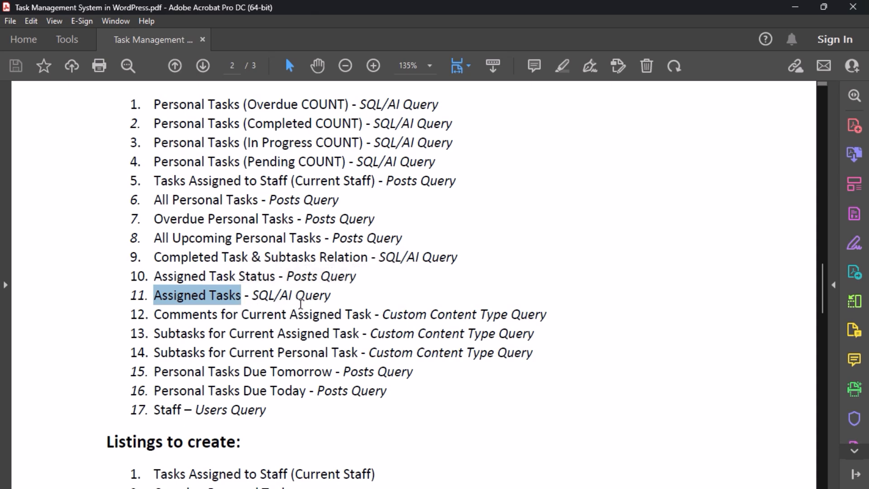
scroll(287, 304, up, 1)
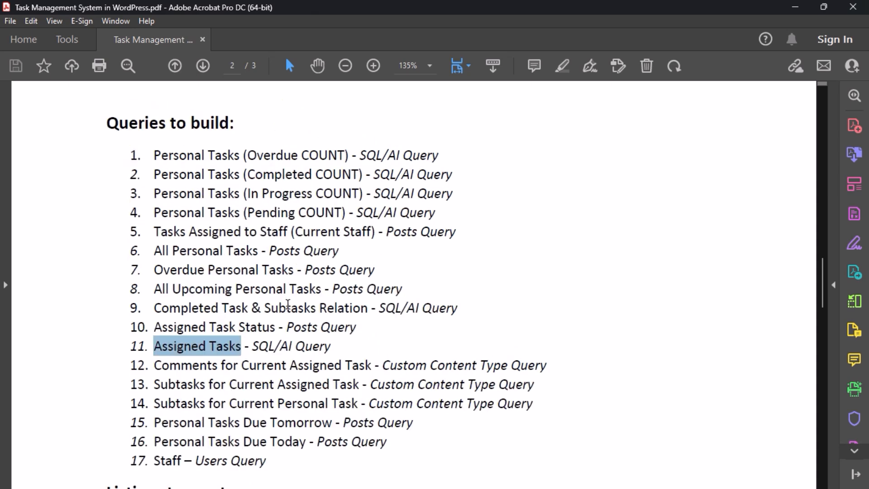
scroll(288, 304, down, 8)
scroll(287, 305, down, 8)
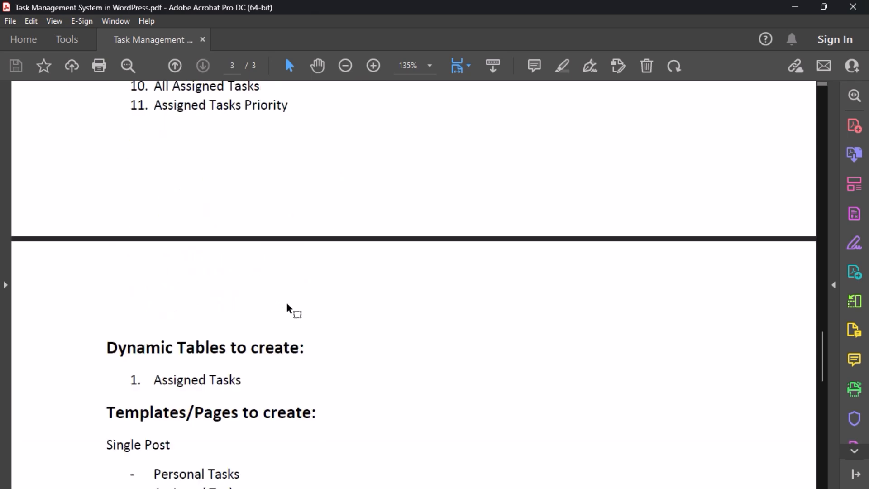
scroll(398, 205, up, 8)
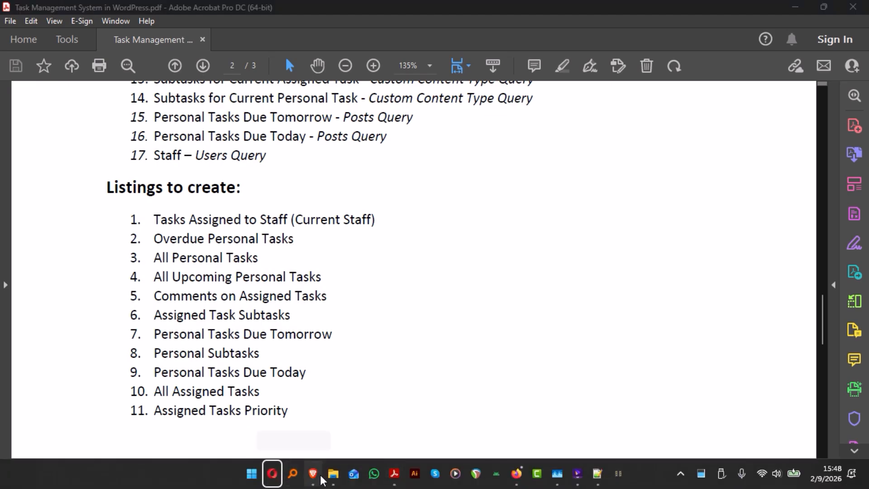
- Back in the browser, search the queries list for the assigned queries and open the Assigned Tasks SQL/AI query
click(313, 479)
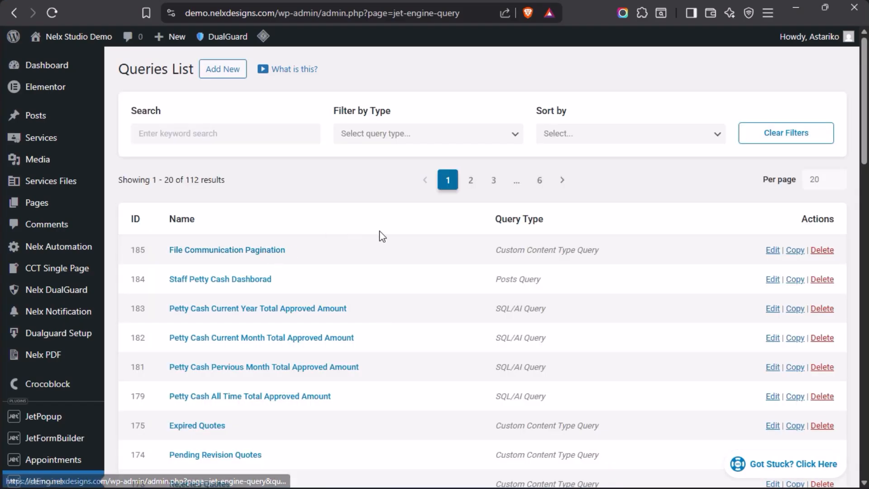
click(216, 133)
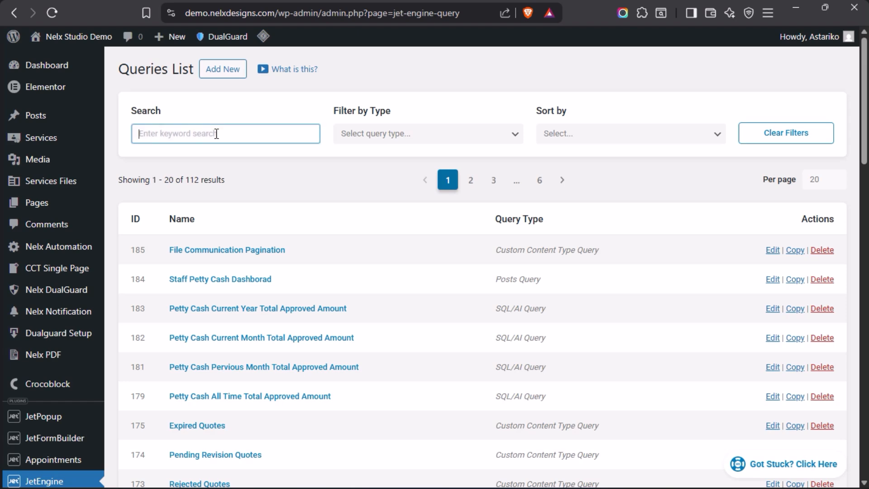
text(Asign)
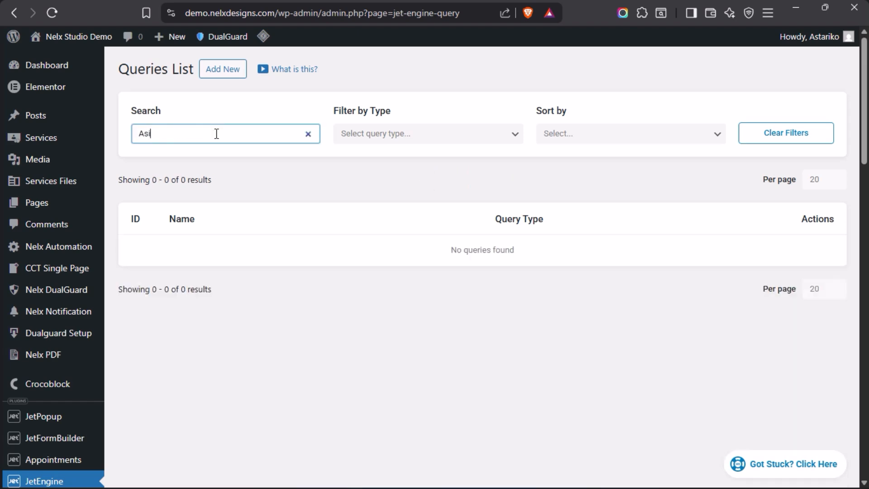
key(BackSpace)
key(BackSpace)
key(BackSpace)
text(sig)
scroll(289, 210, down, 3)
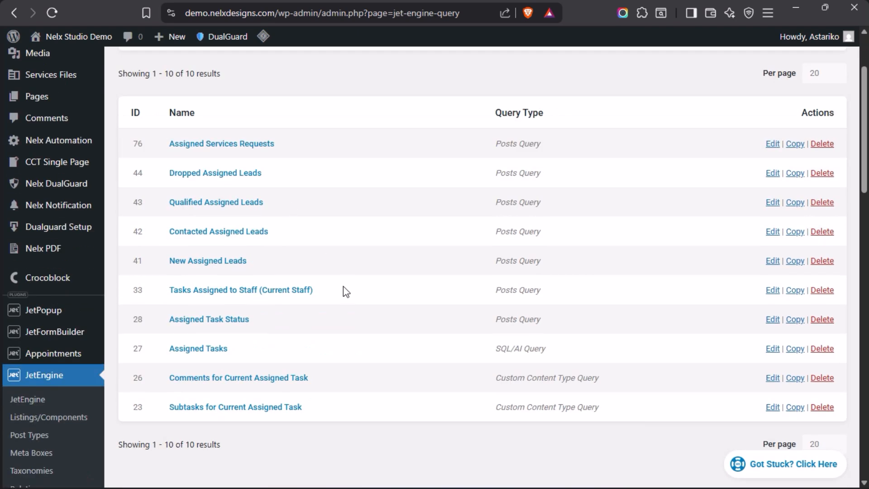
click(187, 353)
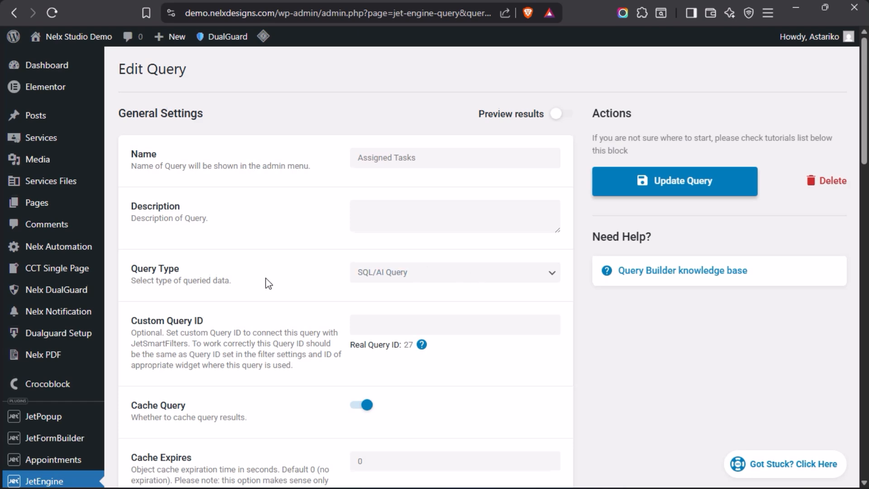
- Examine the Assigned Tasks query's general settings and its custom SQL code with the status and priority taxonomy selects
scroll(270, 246, down, 5)
scroll(270, 246, up, 5)
scroll(292, 240, down, 10)
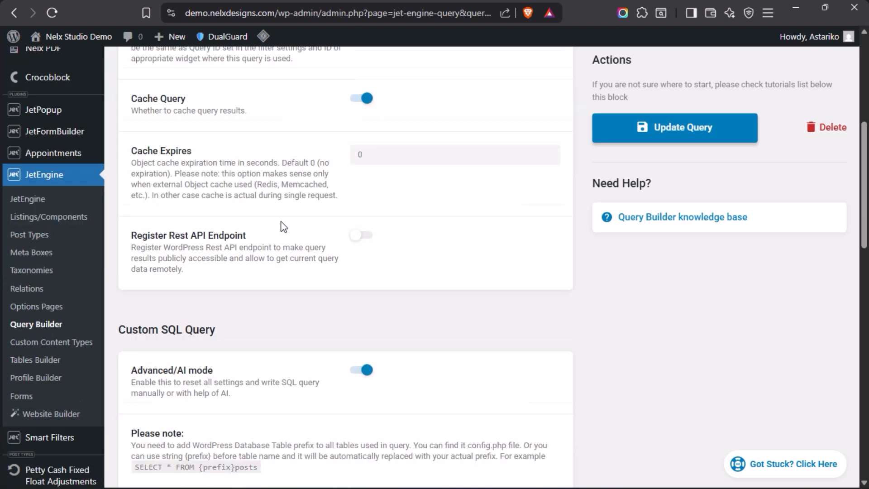
scroll(279, 209, down, 2)
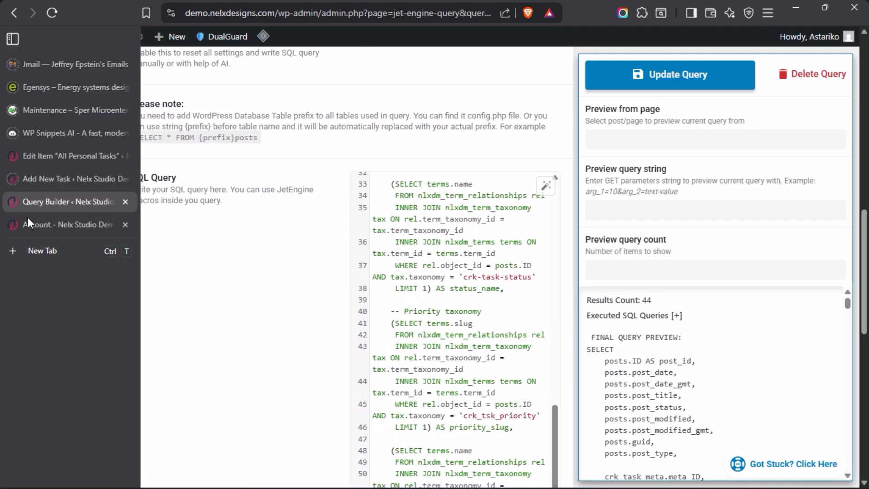
- On the Account tasks page, show today's personal tasks and look over the rows of the Tasks Assigned to Staff table
click(37, 223)
scroll(484, 243, down, 3)
scroll(485, 243, up, 3)
click(275, 188)
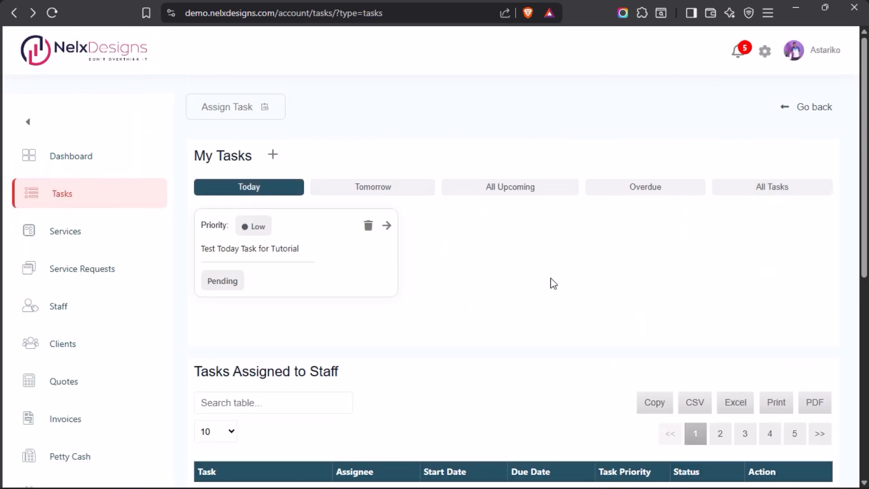
scroll(553, 283, down, 6)
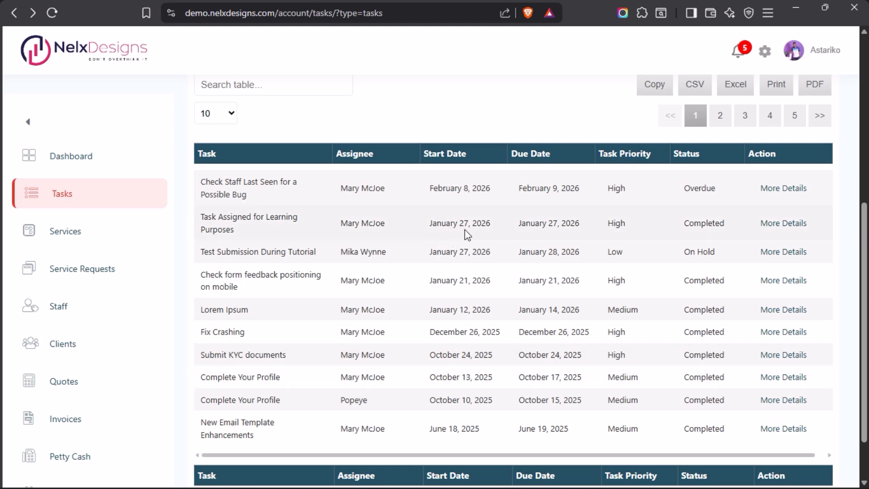
- Return to the All Personal Tasks item in WordPress and go back to the Listing Items/Components list
mouse_move(2, 174)
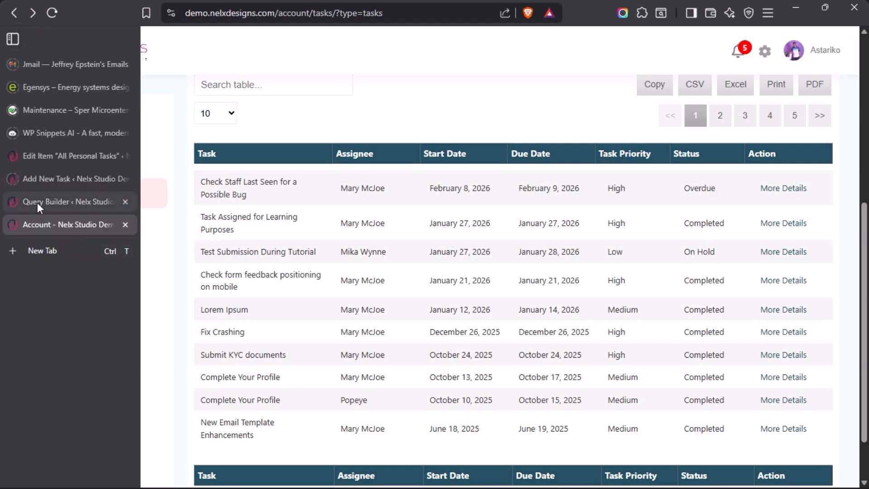
click(37, 203)
mouse_move(2, 237)
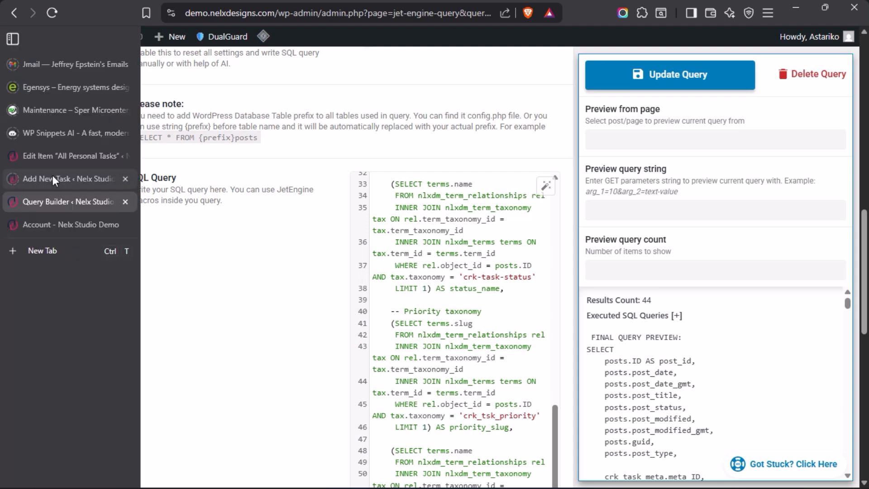
click(47, 155)
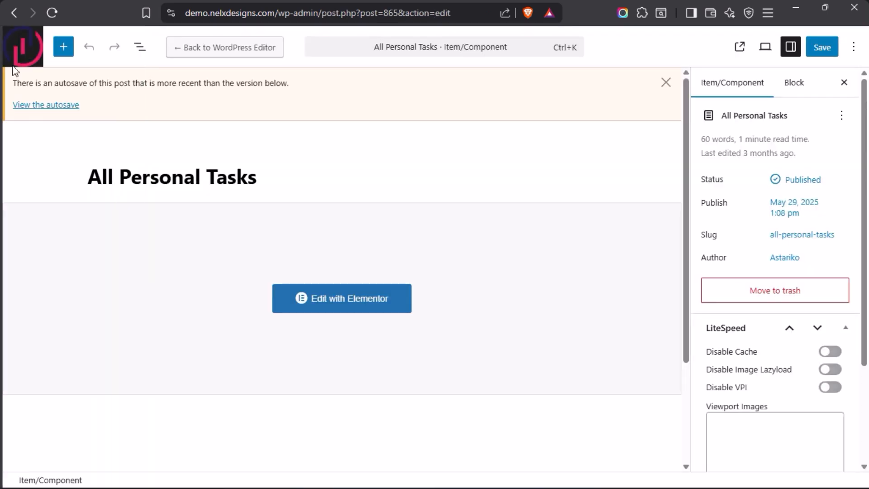
click(27, 45)
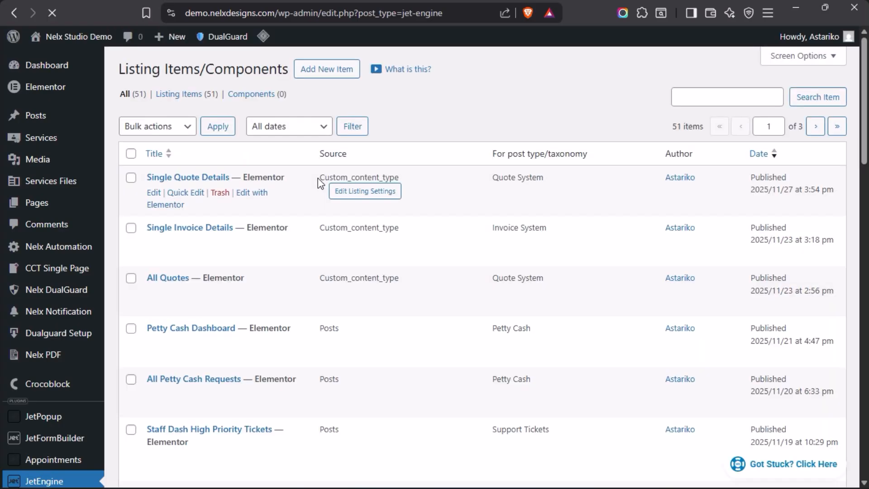
- Open the Assigned Tasks table for editing from JetEngine's Tables Builder
scroll(321, 183, down, 2)
scroll(52, 286, down, 5)
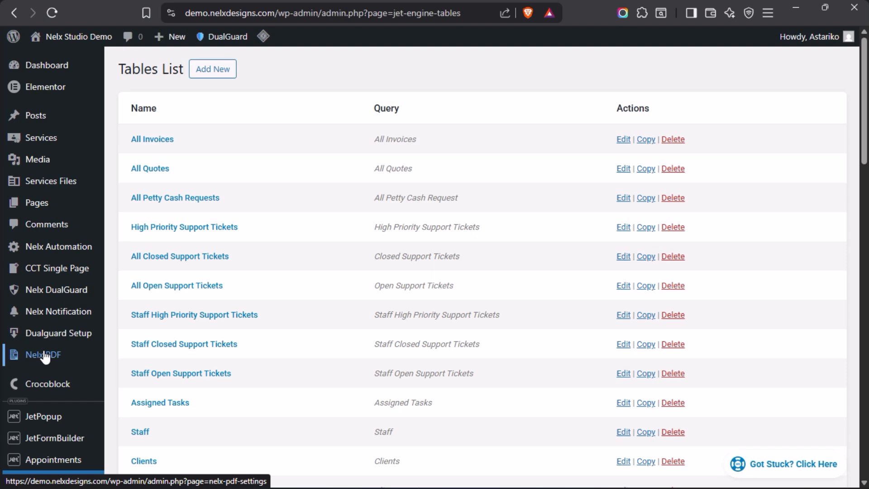
scroll(311, 271, down, 5)
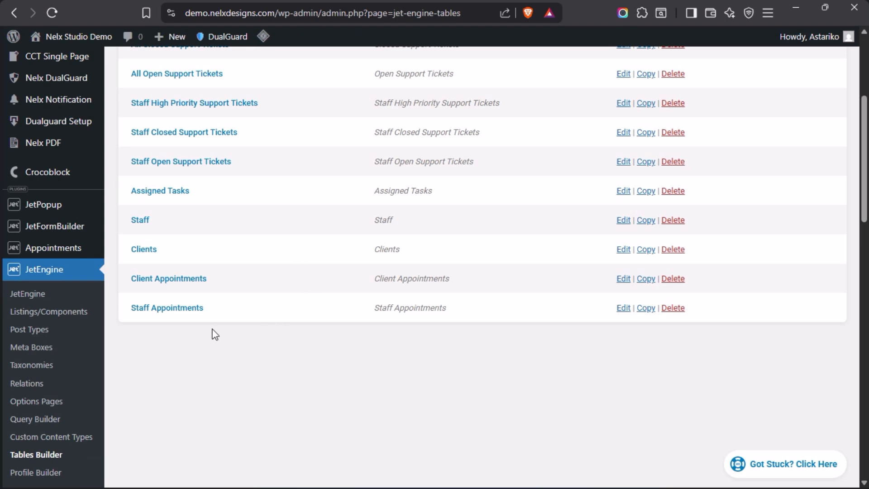
click(160, 190)
- Switch to the account's Tasks page and examine the columns and rows of the Tasks Assigned to Staff table
mouse_move(20, 258)
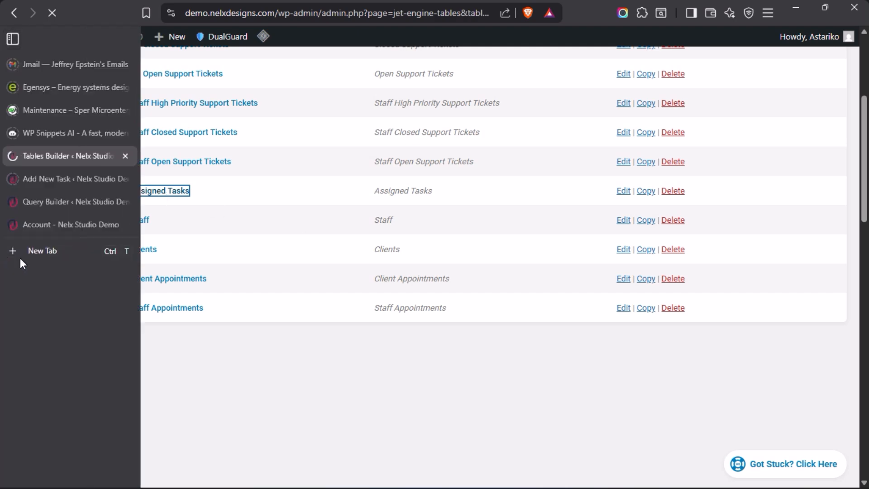
click(32, 225)
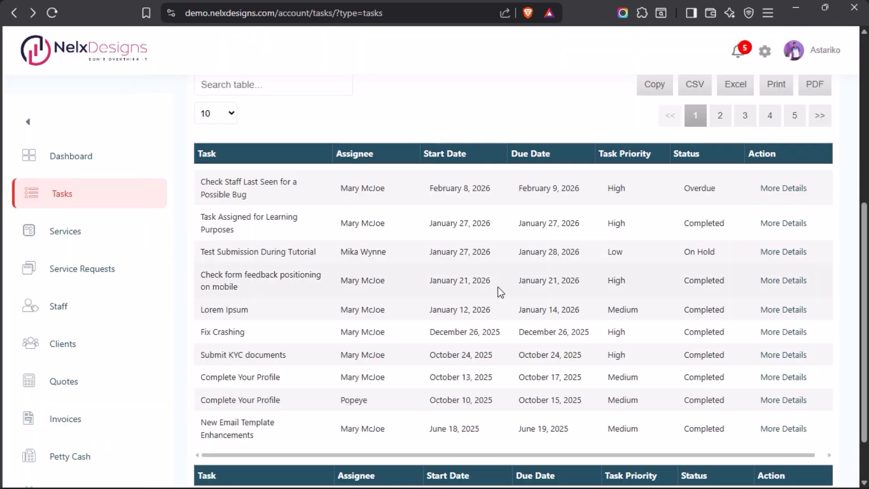
scroll(501, 292, down, 2)
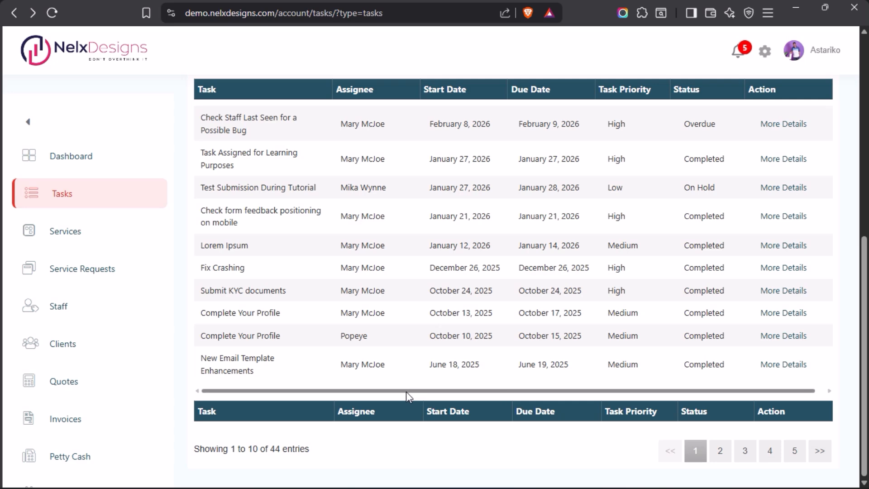
scroll(438, 338, up, 3)
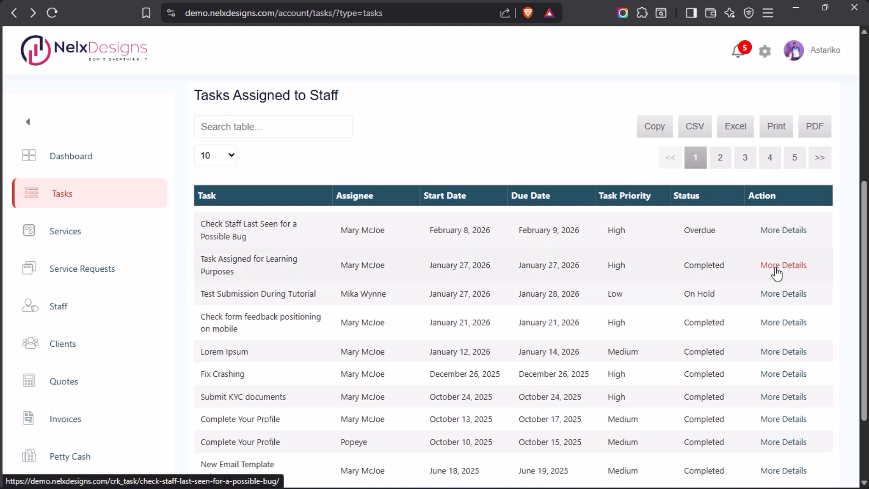
mouse_move(18, 289)
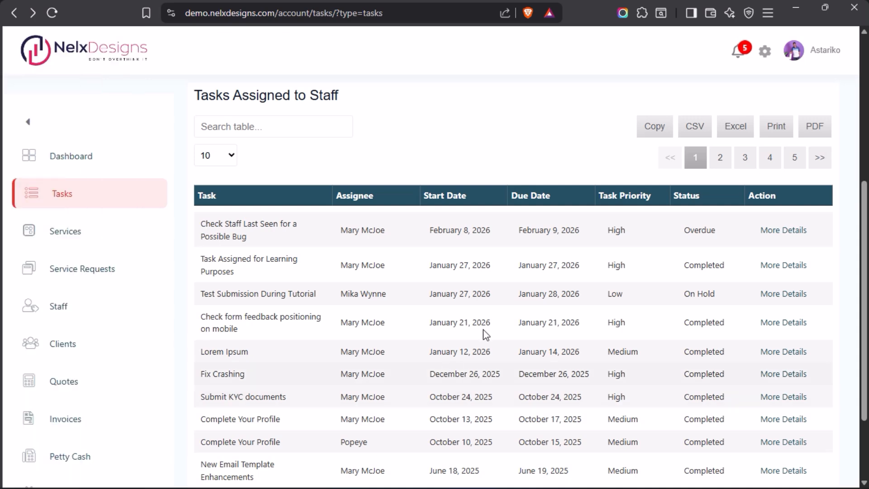
- Show all entries under My Tasks and compare that list with the Tasks Assigned to Staff table
scroll(506, 325, up, 2)
scroll(507, 324, up, 5)
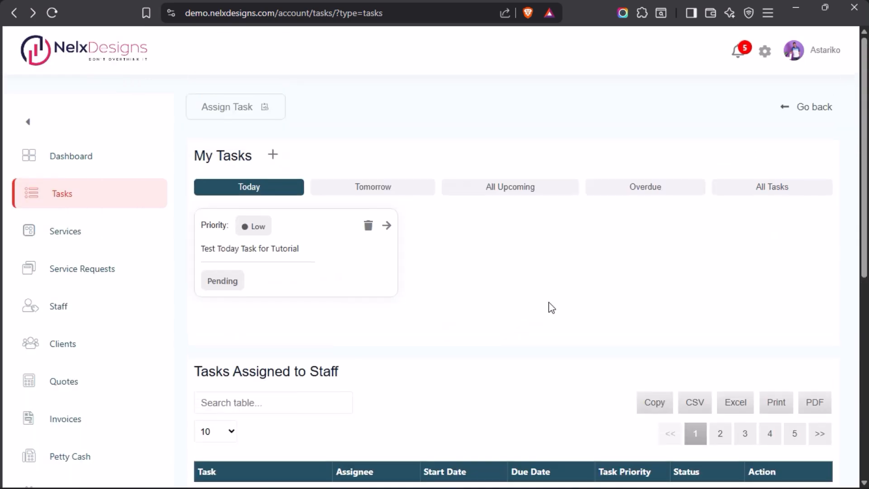
click(759, 193)
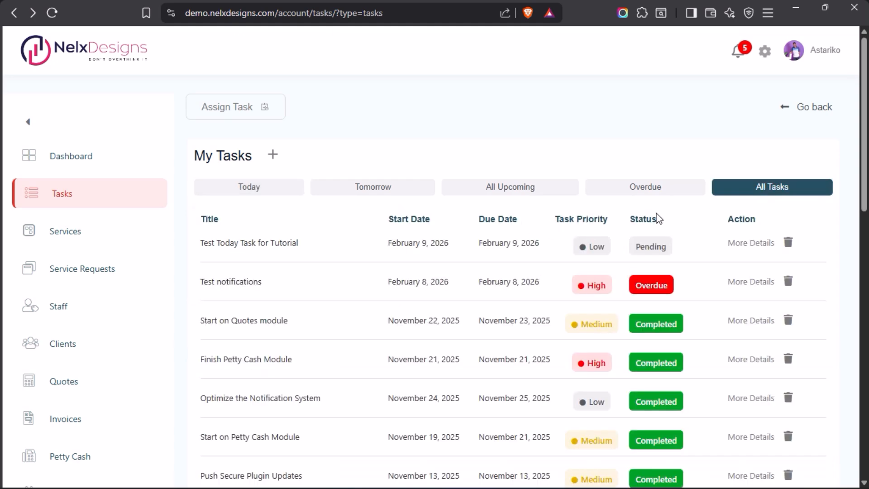
scroll(623, 280, down, 10)
scroll(623, 280, down, 2)
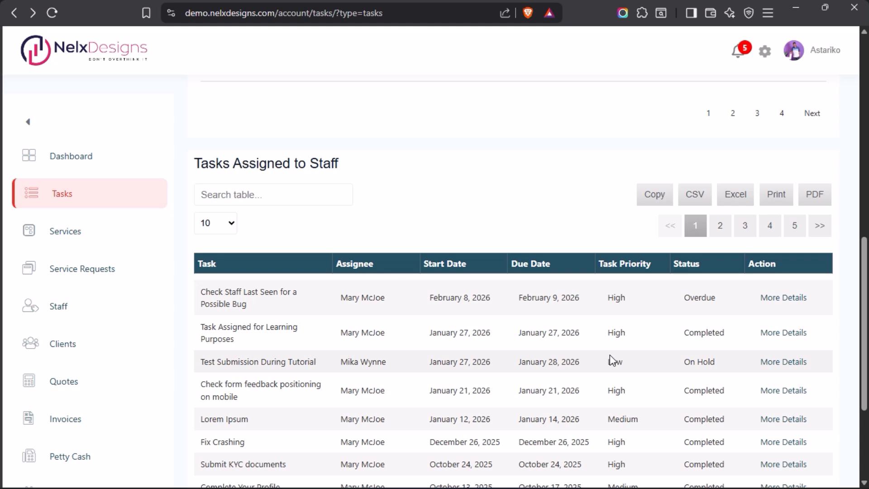
- Return to the Assigned Tasks table editor, display its column setup and reload the table preview
mouse_move(2, 230)
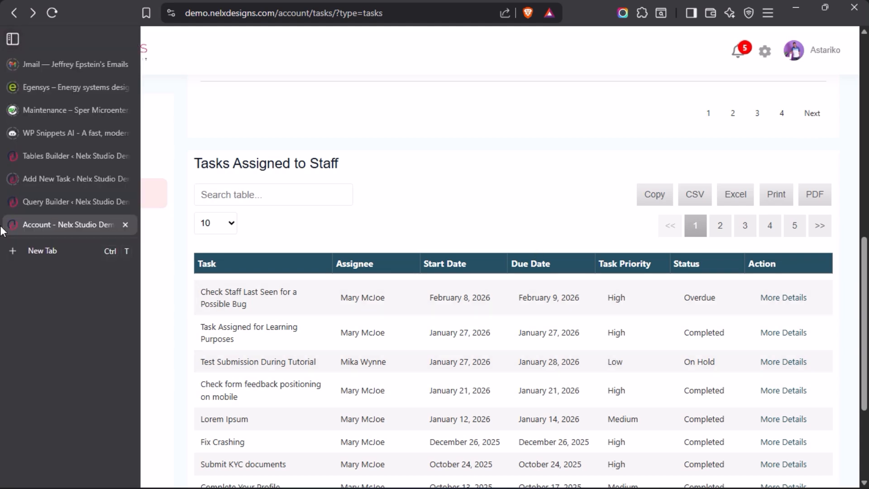
click(42, 157)
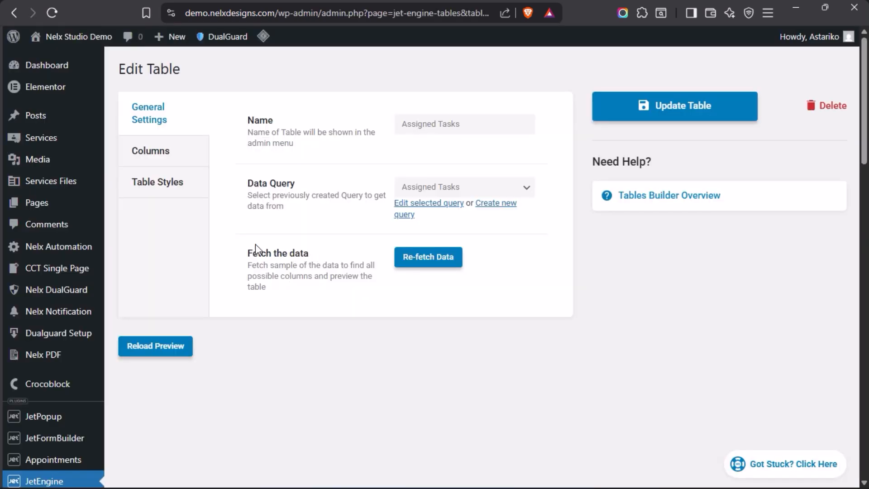
click(159, 153)
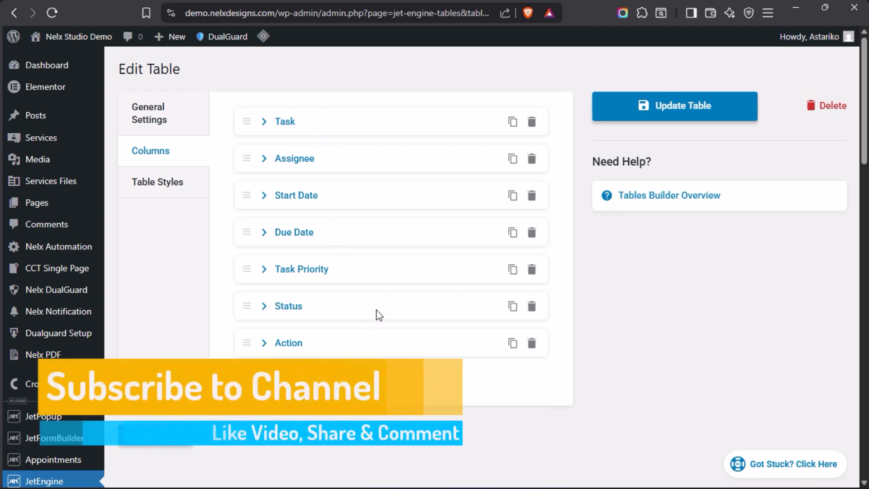
scroll(159, 325, down, 2)
click(163, 329)
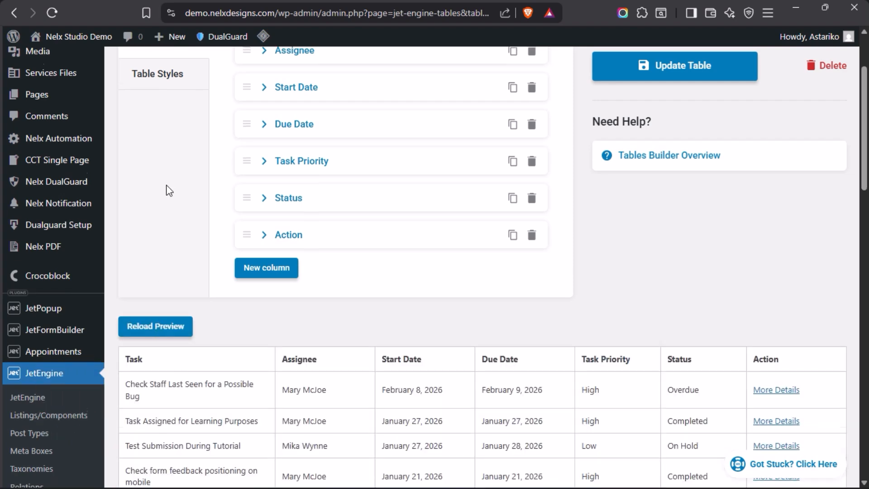
- Compare the configured columns, from Task through Action, with the rows in the table preview
scroll(175, 185, down, 4)
scroll(218, 168, up, 4)
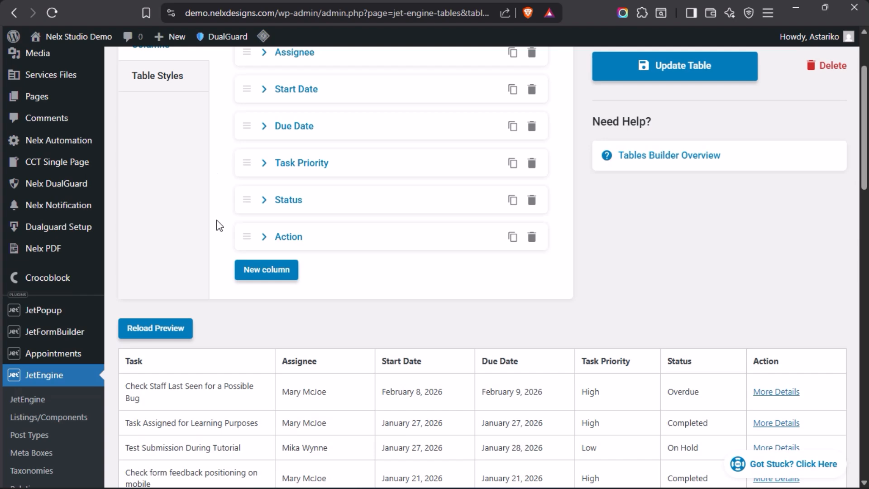
scroll(205, 258, up, 2)
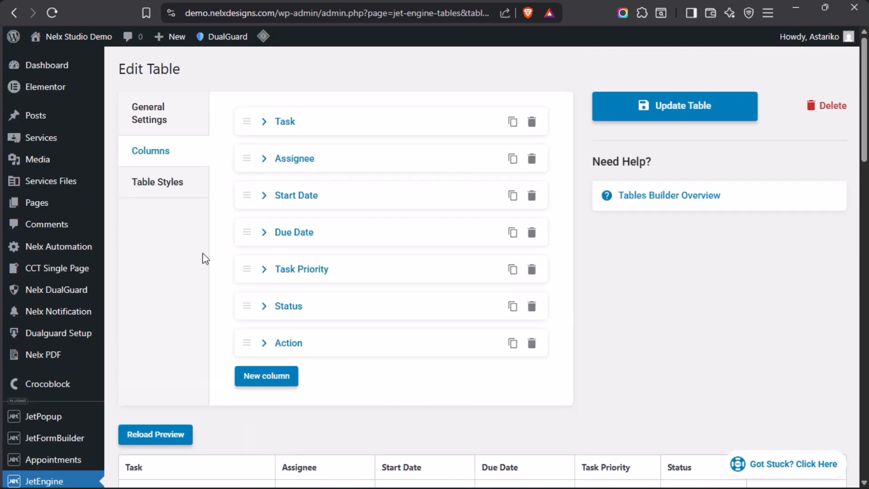
scroll(205, 259, down, 2)
scroll(213, 247, down, 2)
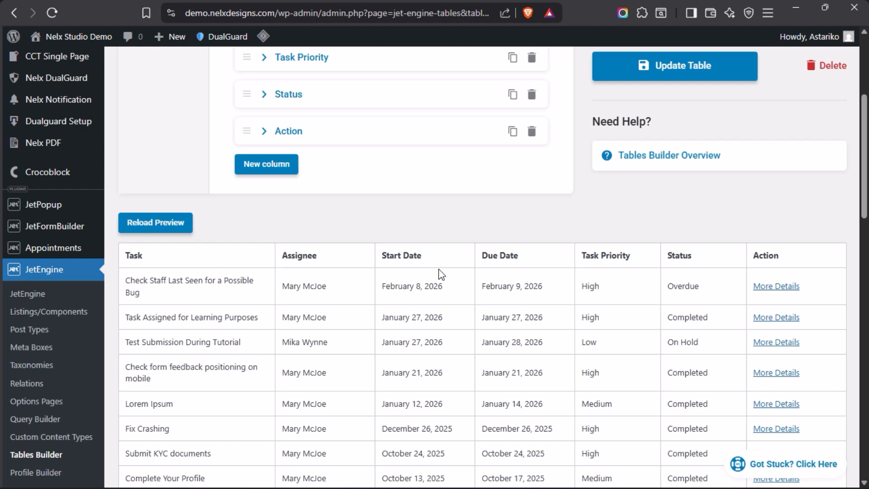
scroll(245, 255, up, 5)
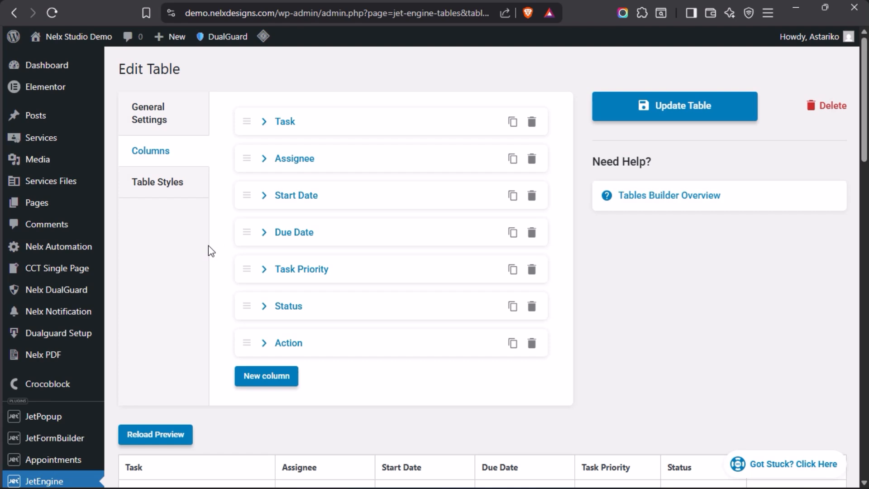
- Switch to the open Query Builder page and examine the custom SQL query code from its first line
mouse_move(2, 178)
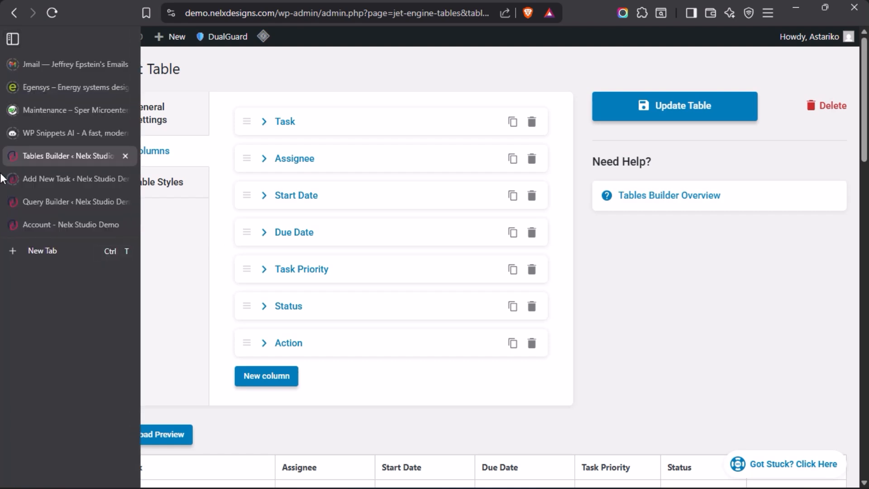
click(45, 204)
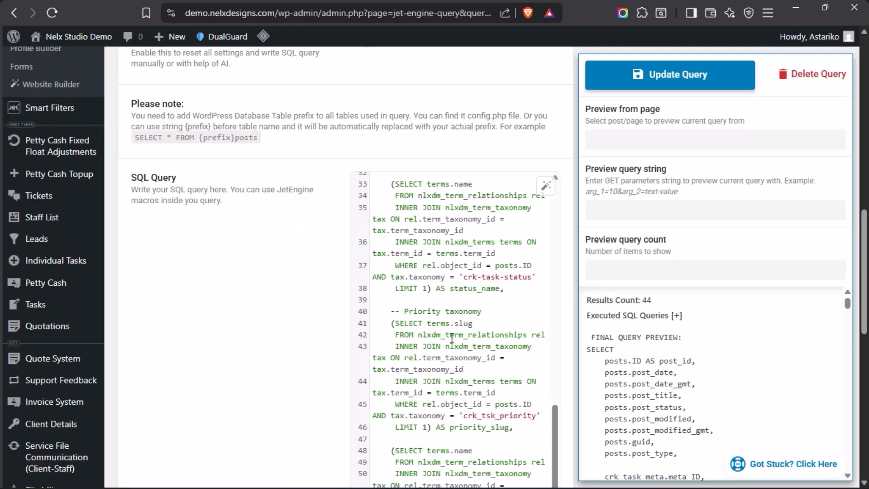
scroll(443, 334, up, 10)
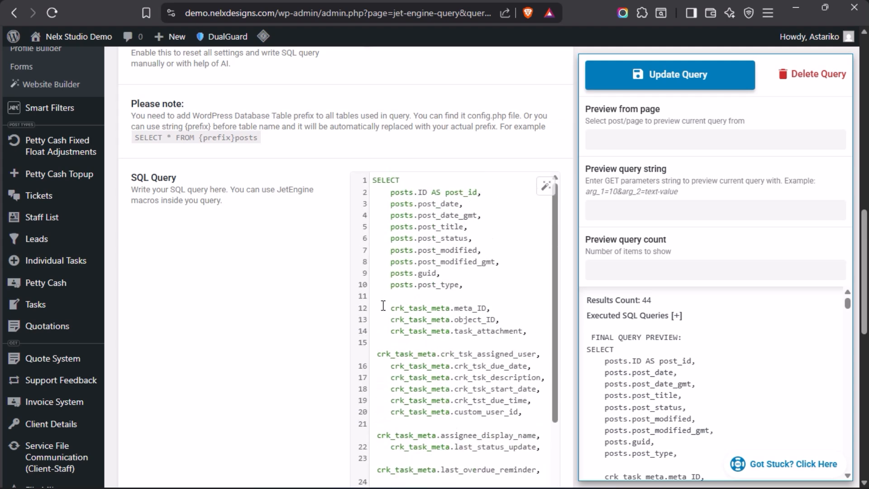
scroll(256, 305, up, 2)
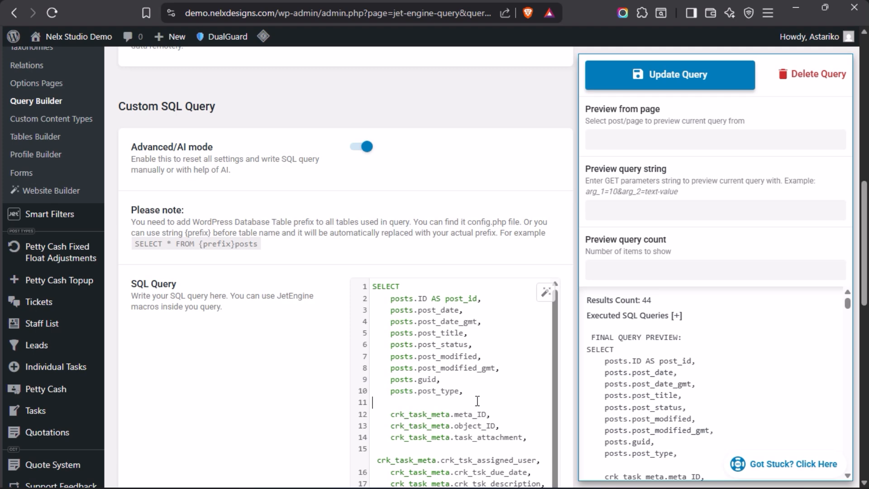
click(499, 379)
key(ctrl+a)
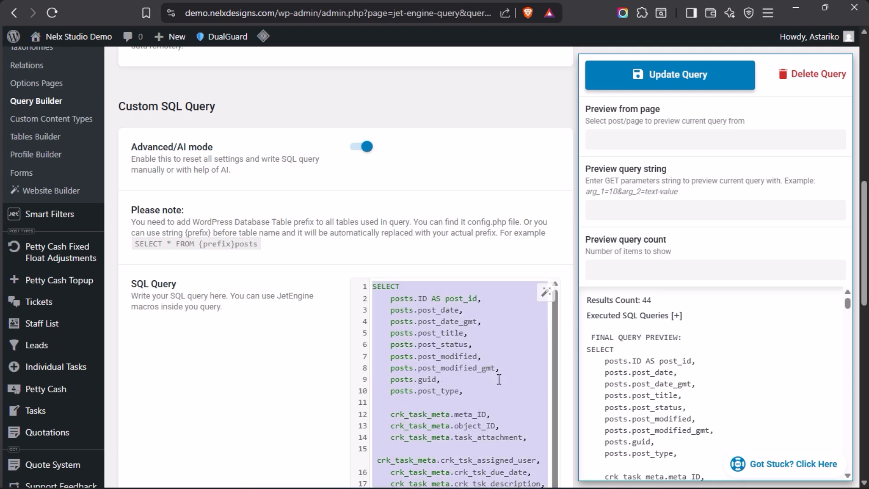
click(476, 393)
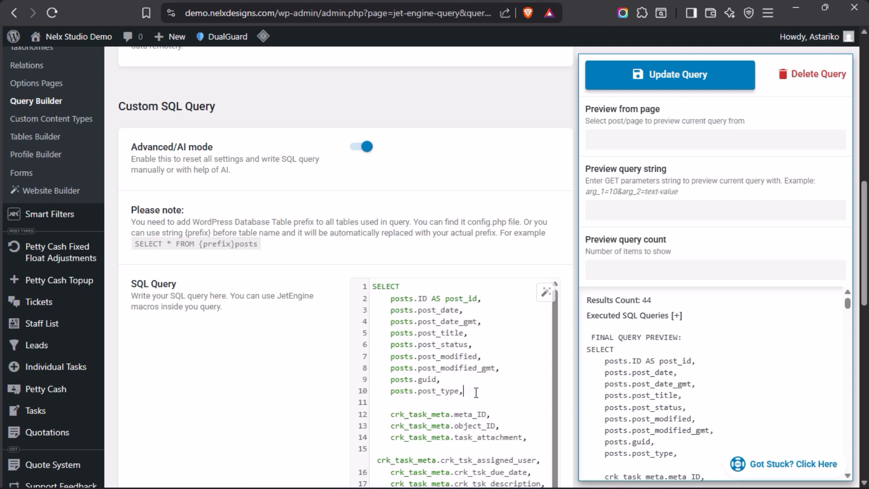
- Turn off Advanced/AI mode for the custom SQL query to bring up its visual join settings
click(355, 155)
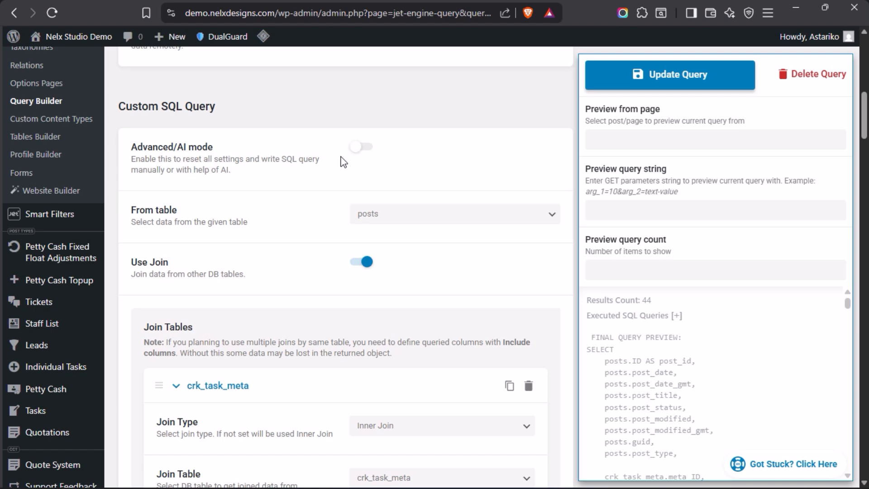
scroll(252, 276, down, 1)
scroll(252, 276, down, 1)
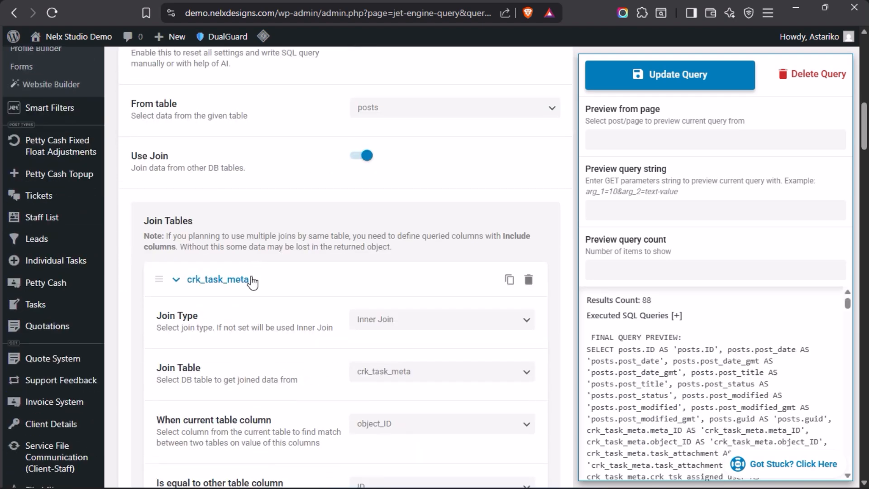
- Examine the query's join tables, Where clauses, result grouping, sorting and page limit settings
scroll(252, 280, down, 2)
scroll(249, 271, down, 5)
scroll(248, 268, down, 14)
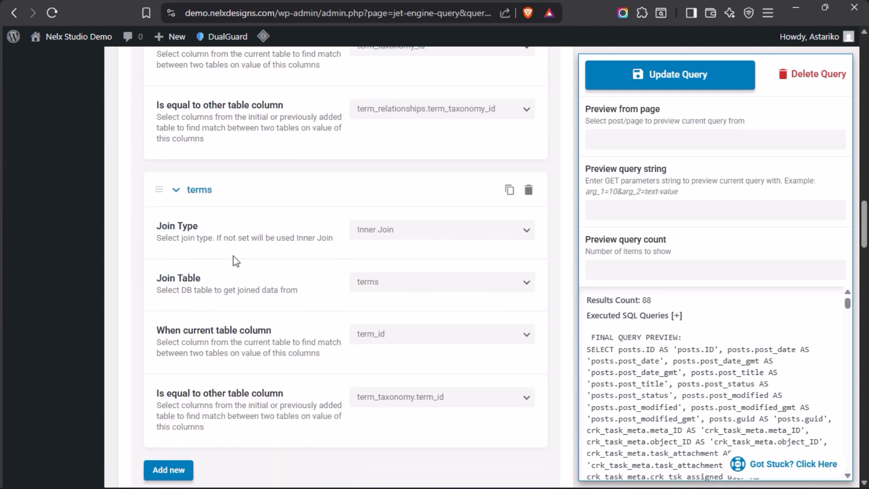
scroll(233, 257, down, 2)
scroll(277, 281, down, 2)
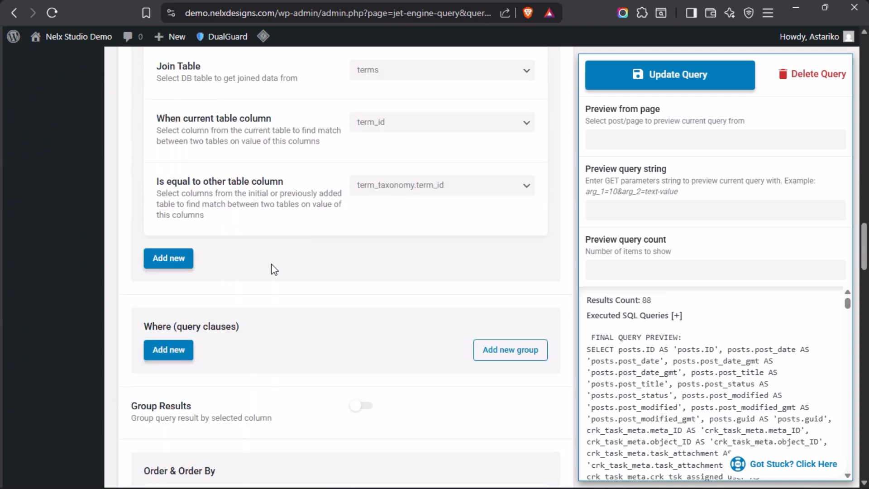
scroll(272, 267, down, 5)
scroll(273, 269, down, 1)
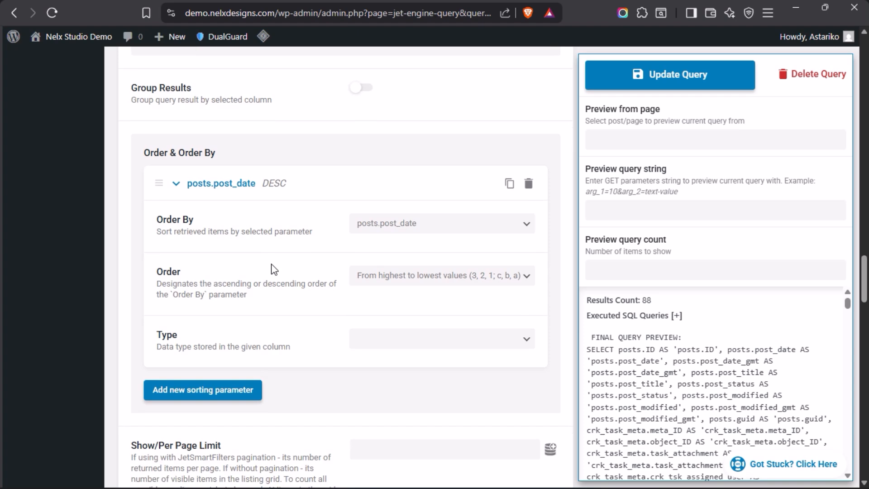
scroll(274, 269, down, 5)
- Review the crk_task_meta, term_relationships, term_taxonomy and terms joins one by one, down to the Where clauses
scroll(278, 263, up, 10)
scroll(278, 263, up, 12)
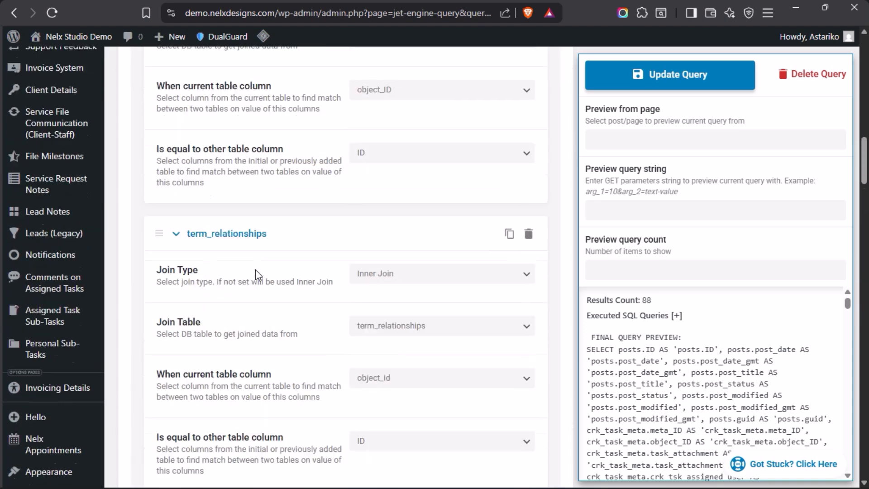
scroll(257, 272, up, 4)
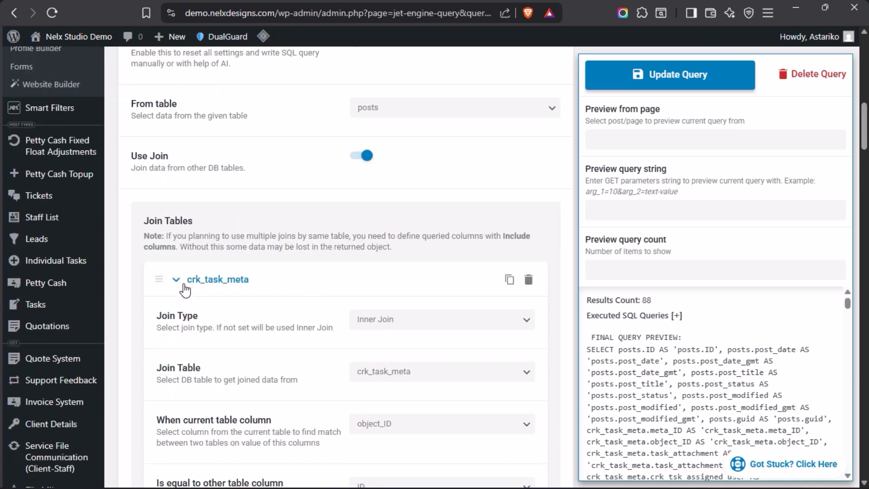
scroll(301, 286, down, 7)
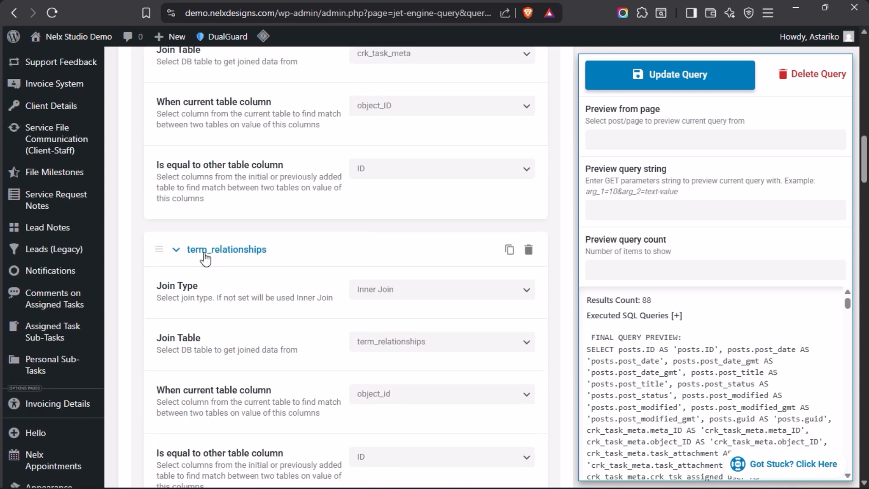
scroll(297, 252, down, 11)
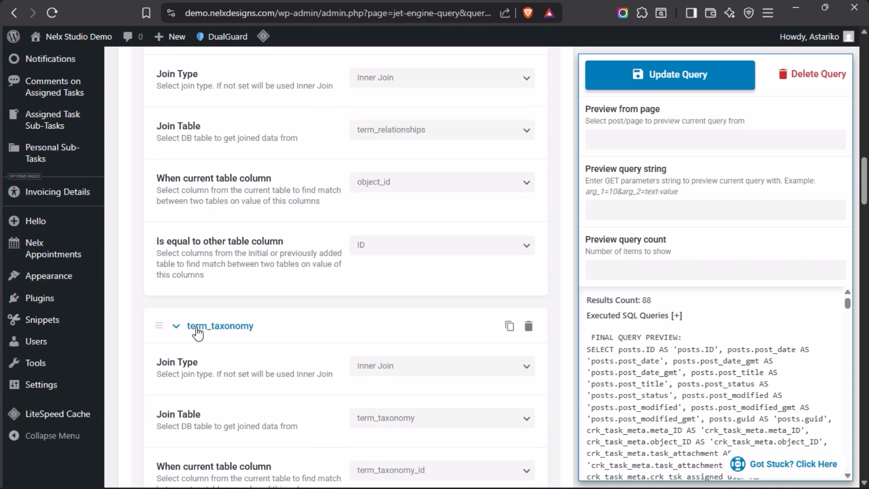
scroll(299, 299, down, 3)
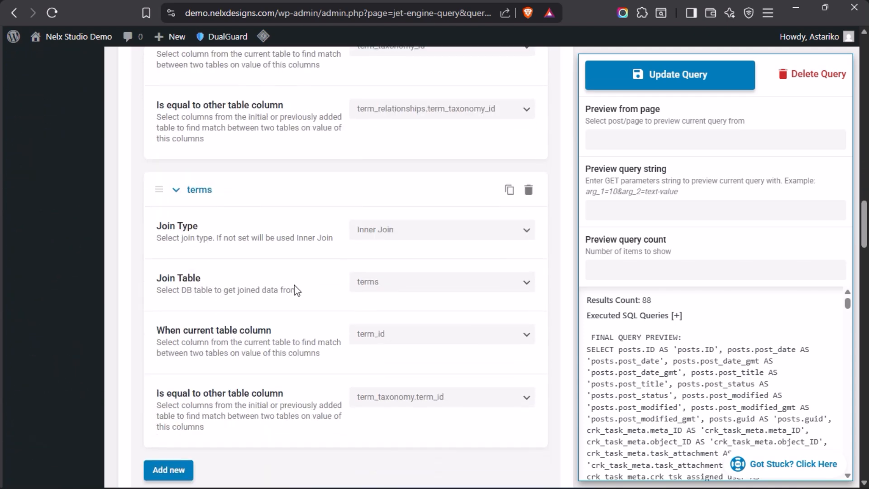
scroll(296, 289, down, 7)
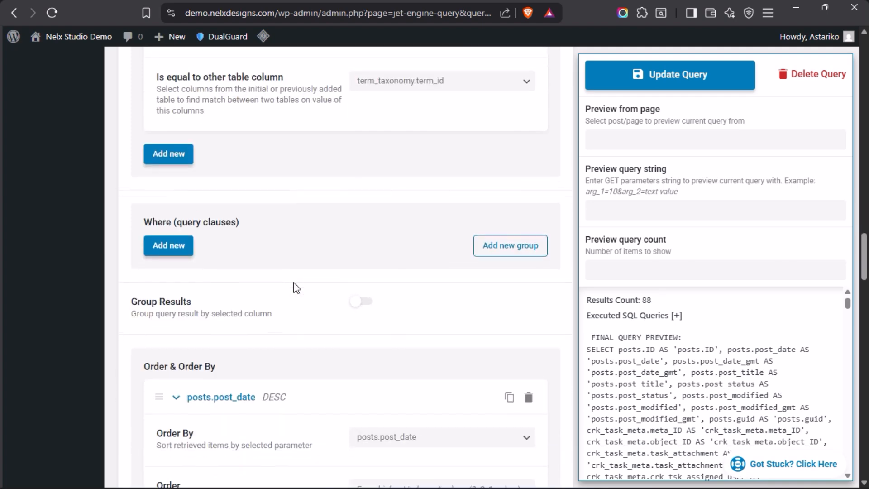
- Turn Advanced/AI mode back on for the custom SQL query to bring its code back
scroll(294, 287, down, 2)
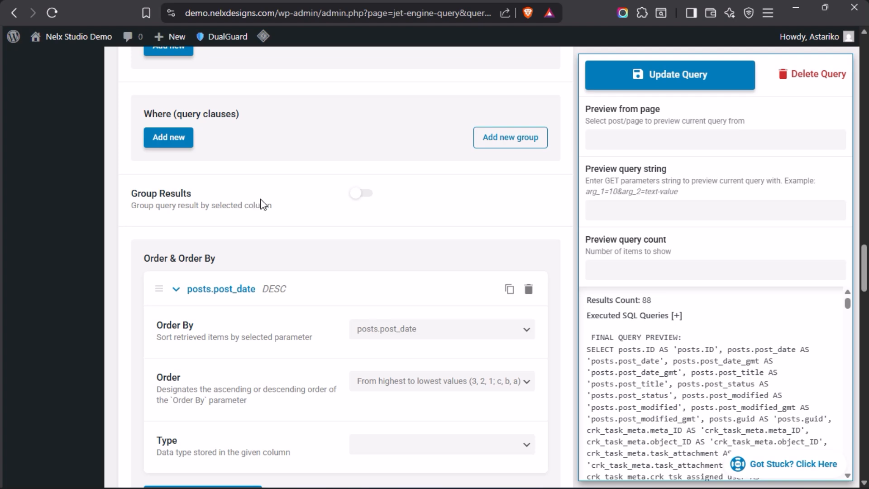
scroll(261, 205, up, 20)
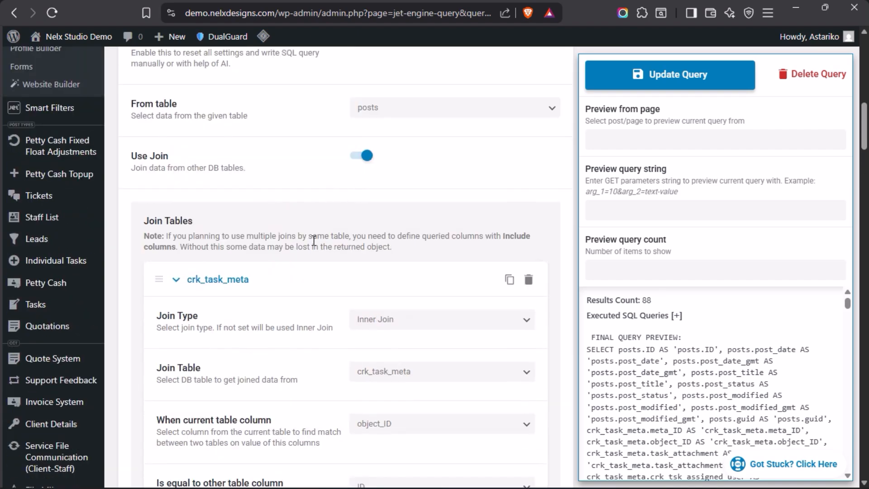
scroll(303, 251, up, 7)
scroll(303, 251, up, 2)
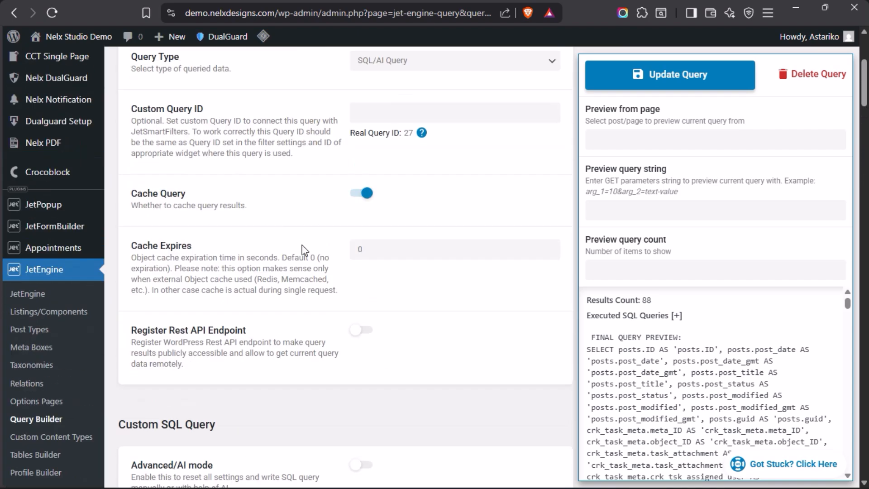
scroll(303, 250, up, 1)
scroll(303, 251, down, 6)
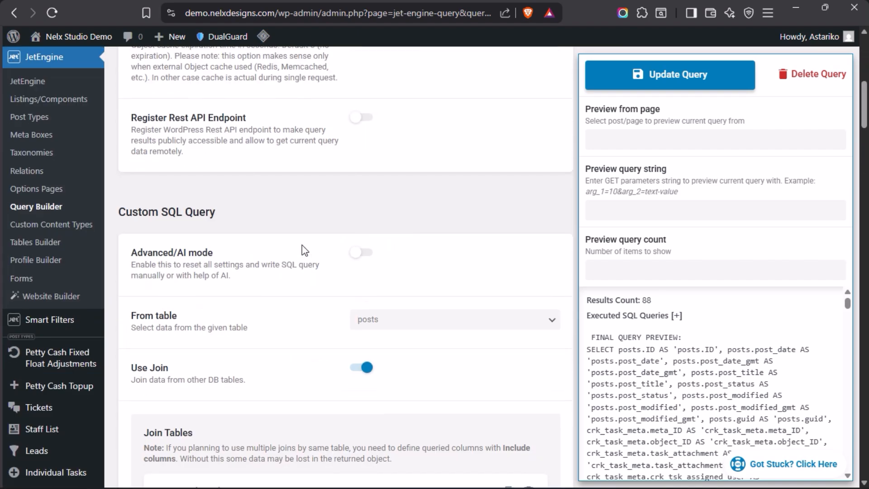
click(369, 255)
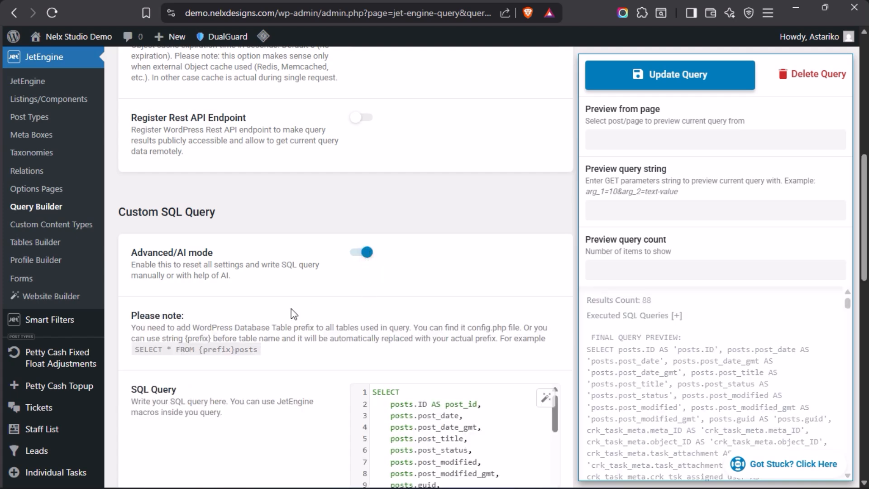
- Enlarge the SQL Query code box so that more lines of the query fit in it
scroll(237, 363, down, 4)
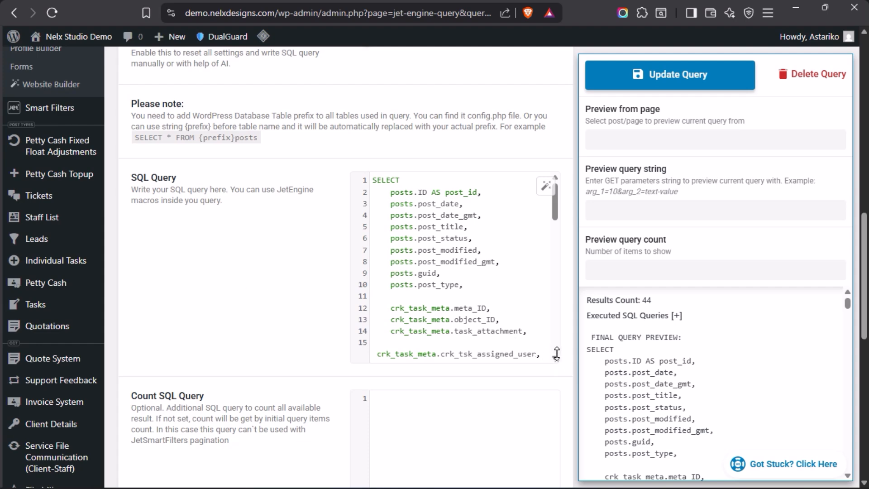
drag(556, 357, 556, 466)
scroll(407, 351, down, 2)
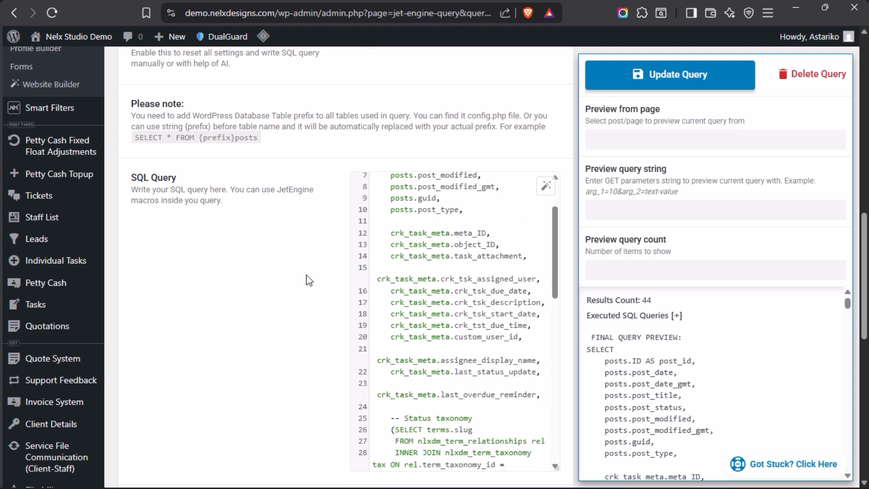
scroll(280, 281, down, 2)
drag(556, 361, 564, 418)
- Read the SQL code through the status and priority subqueries to the ORDER BY line, making the code box taller
scroll(340, 335, up, 9)
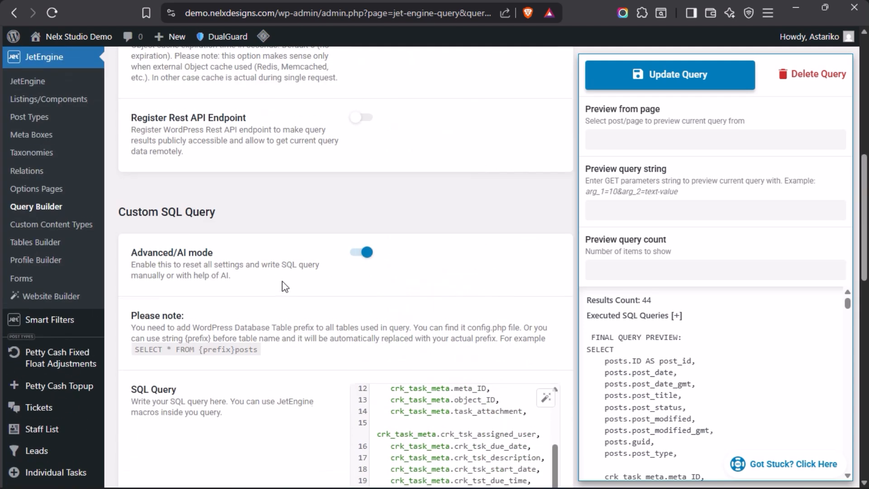
scroll(282, 282, up, 2)
scroll(272, 278, down, 8)
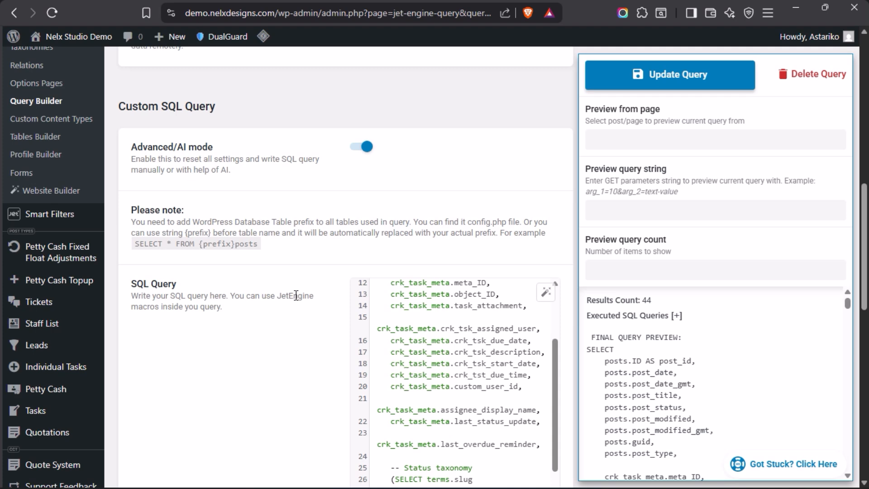
scroll(296, 295, down, 2)
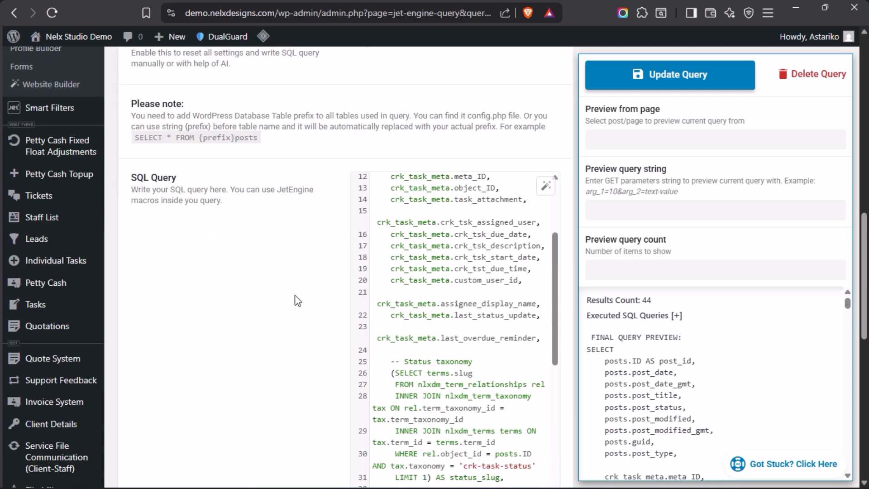
scroll(296, 301, down, 2)
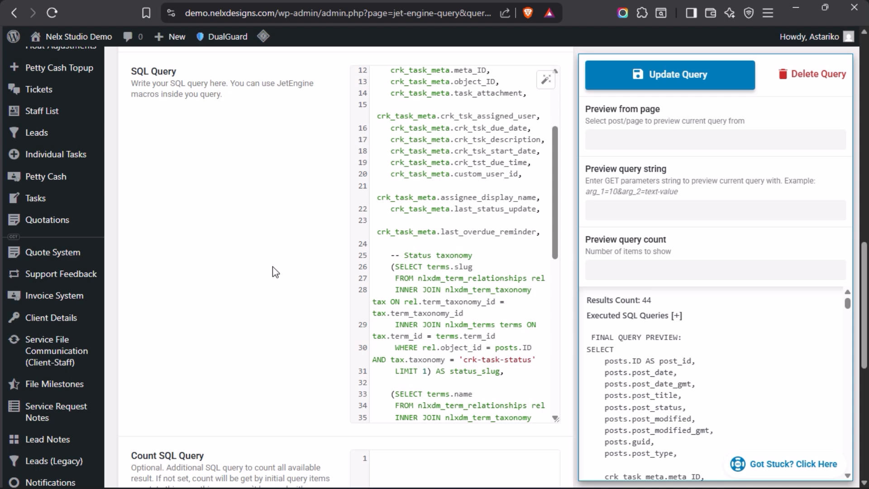
scroll(473, 303, down, 8)
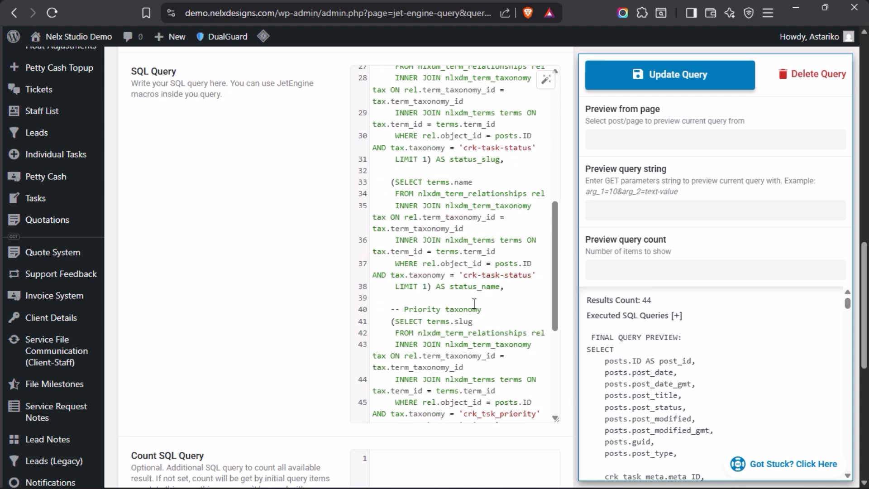
scroll(473, 303, down, 1)
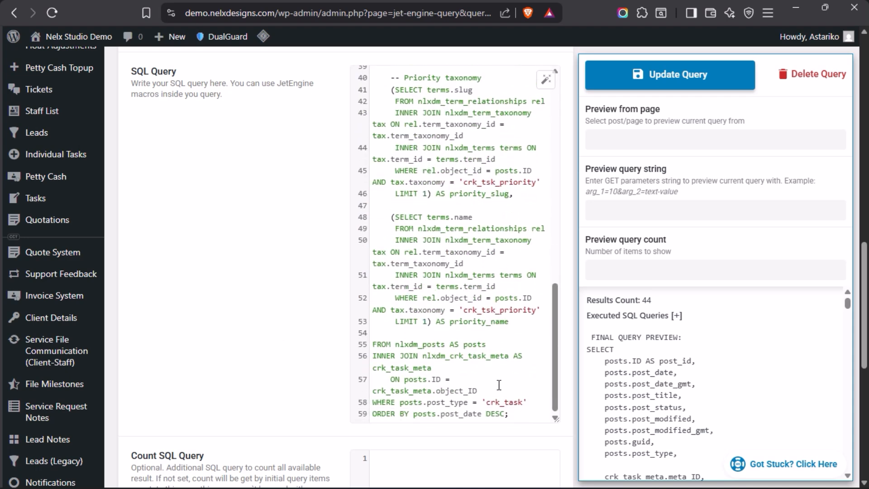
drag(557, 446, 557, 480)
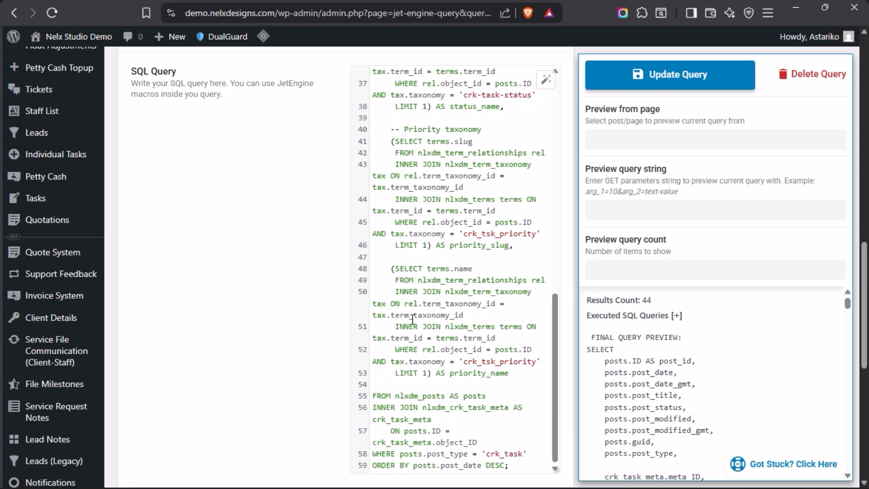
- Examine the SQL query from its SELECT line through the posts and crk_task_meta columns to the taxonomy subqueries
scroll(382, 321, up, 15)
scroll(272, 311, up, 2)
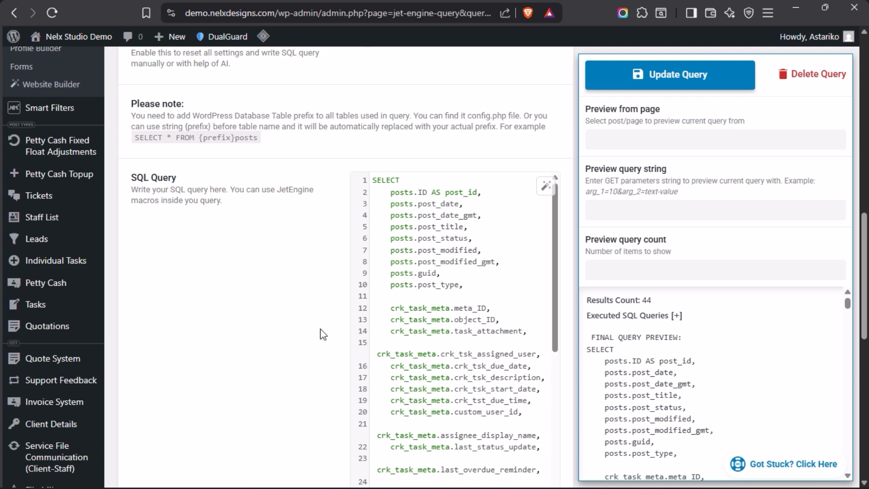
scroll(307, 314, down, 1)
scroll(307, 314, down, 1)
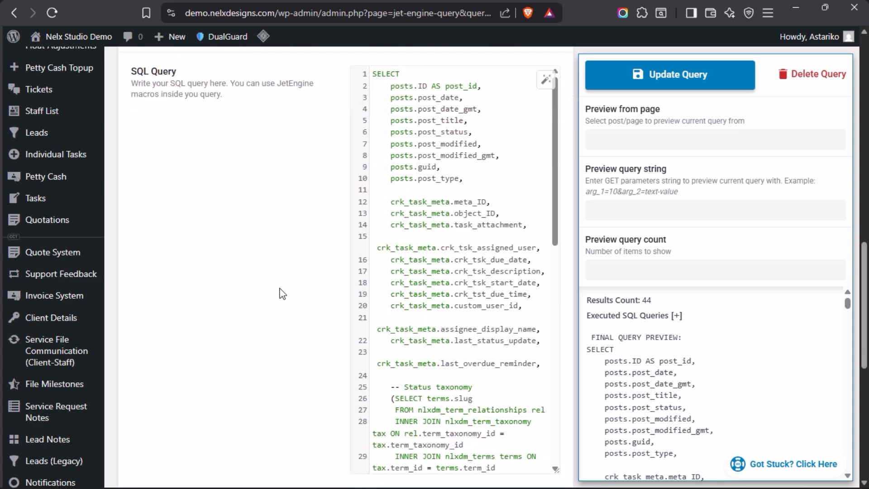
scroll(283, 295, down, 2)
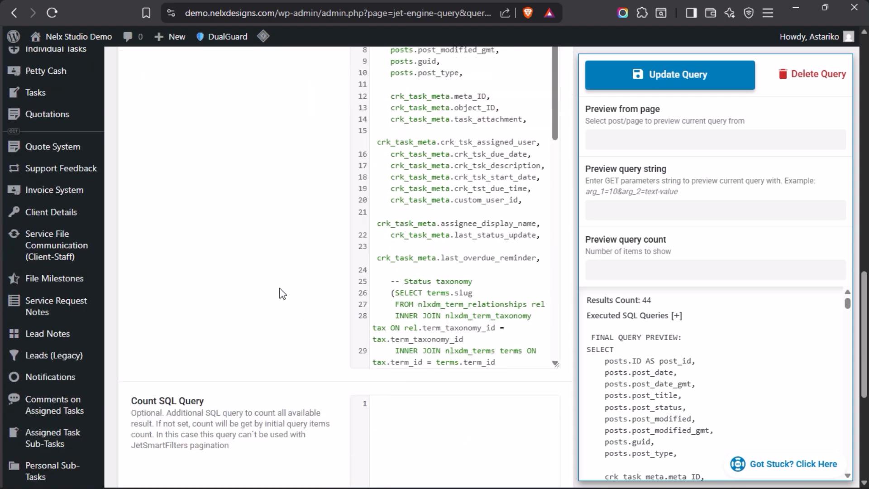
scroll(282, 295, up, 2)
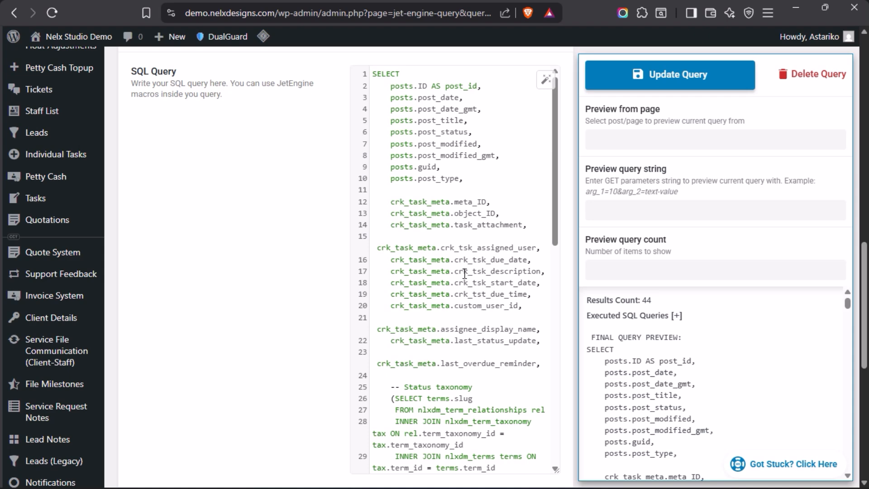
scroll(465, 273, down, 7)
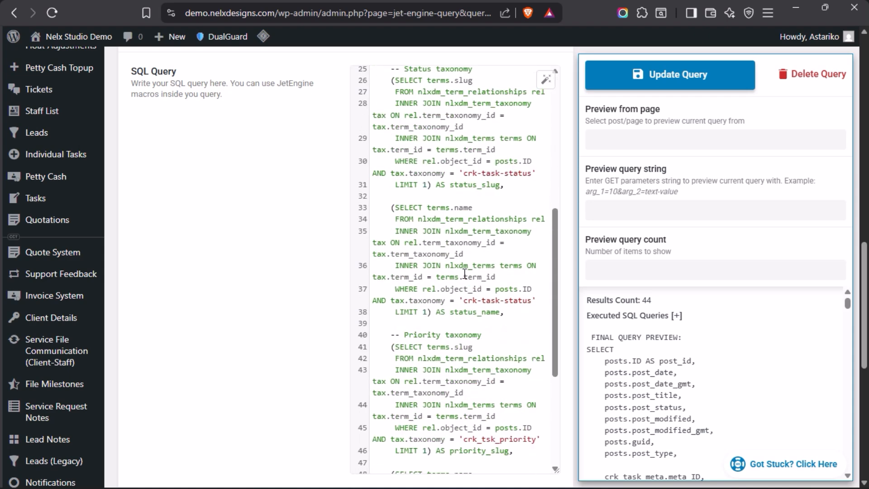
scroll(450, 281, up, 7)
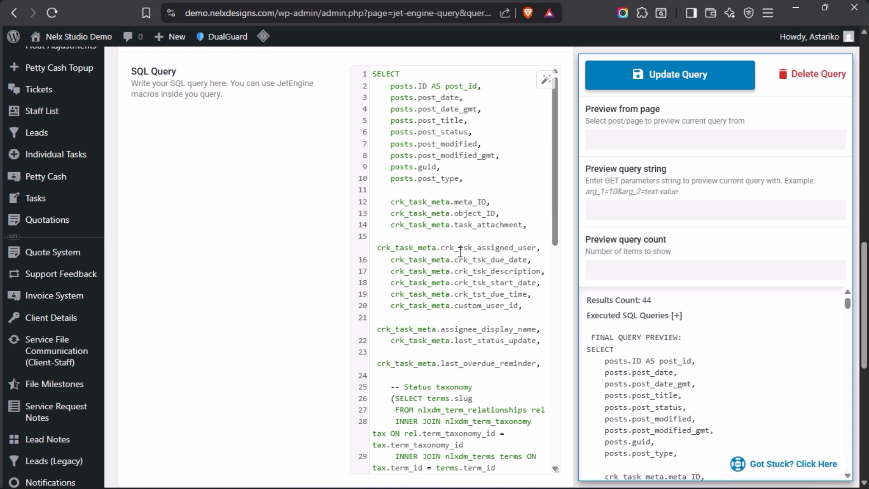
- Switch to the open Add New Task page and look at its settings fields and the Priority and Task Status taxonomies
mouse_move(2, 207)
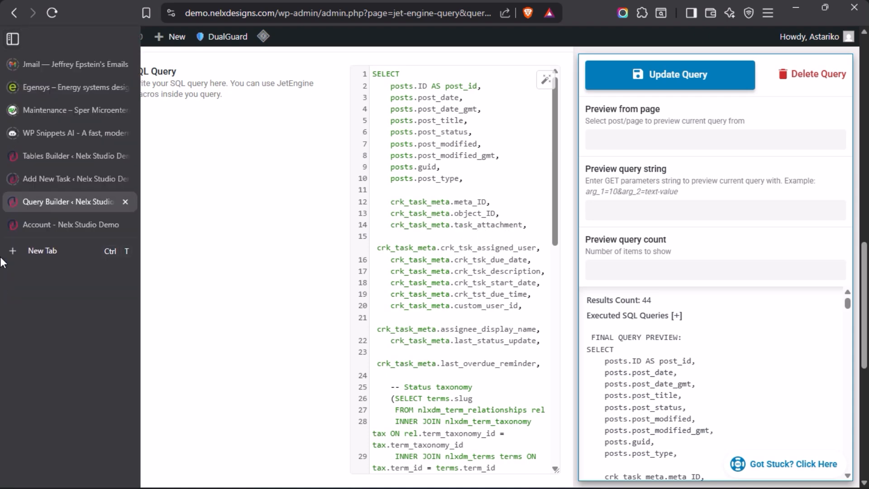
click(44, 178)
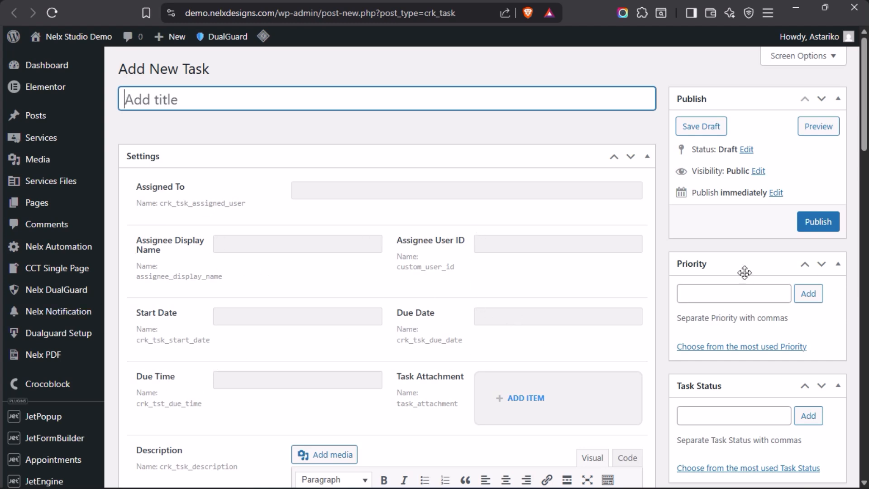
scroll(731, 254, down, 2)
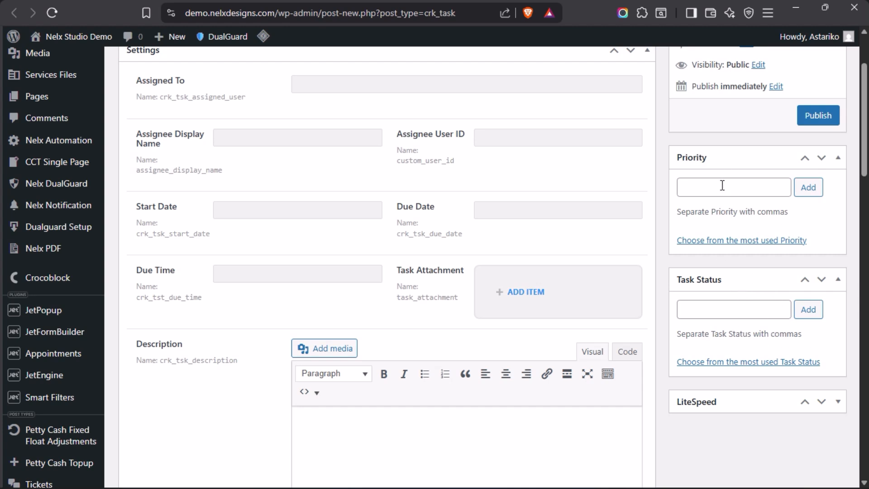
- Return to the open Query Builder page and examine the status and priority taxonomy subqueries in the SQL code
mouse_move(3, 252)
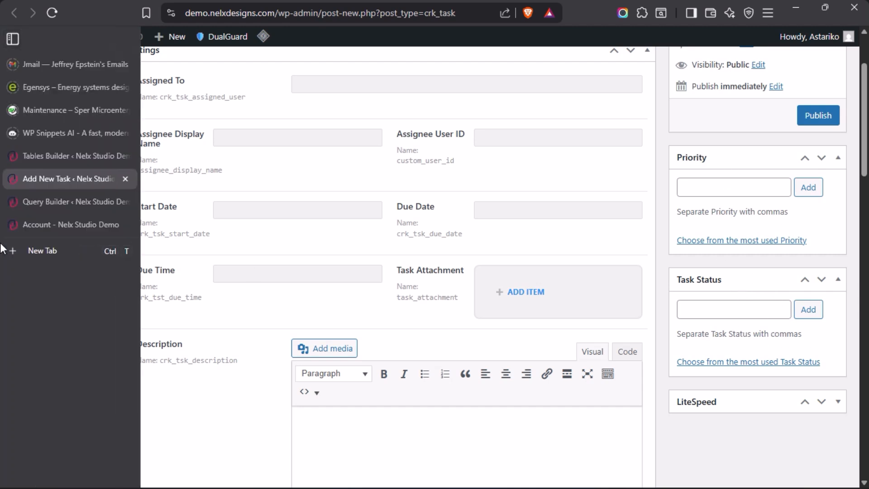
click(42, 200)
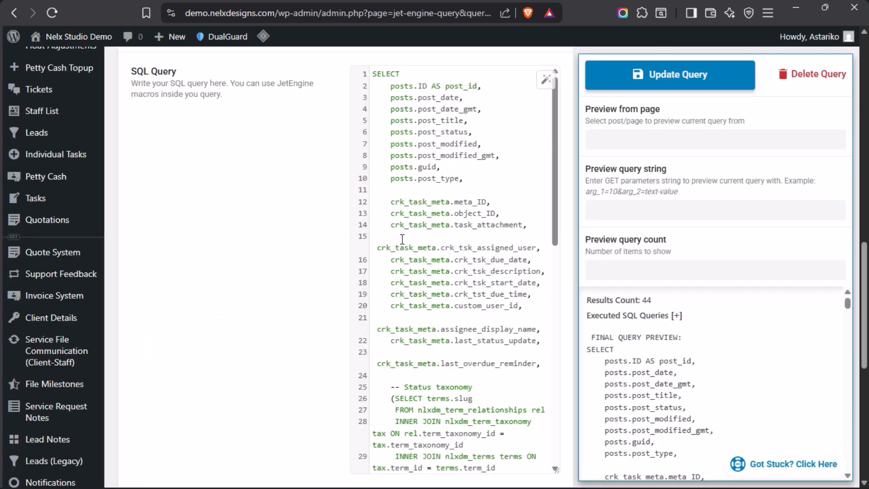
scroll(402, 289, down, 1)
scroll(402, 288, down, 1)
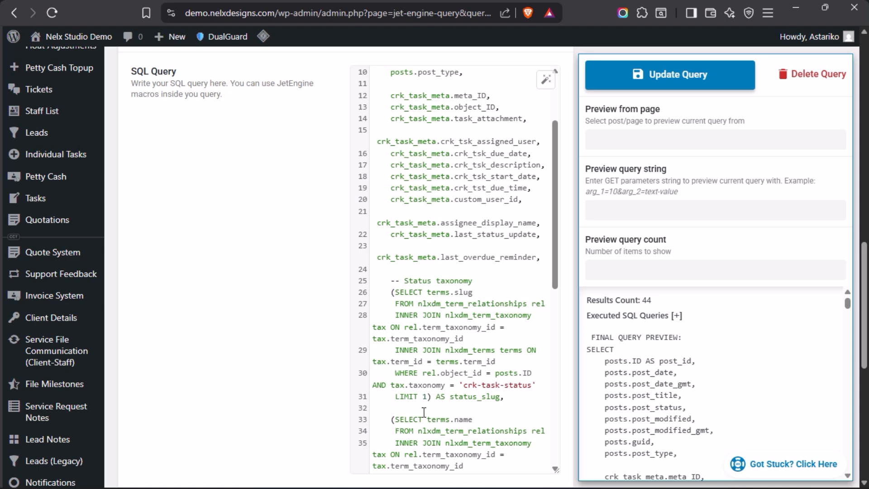
scroll(432, 403, down, 3)
scroll(456, 319, down, 1)
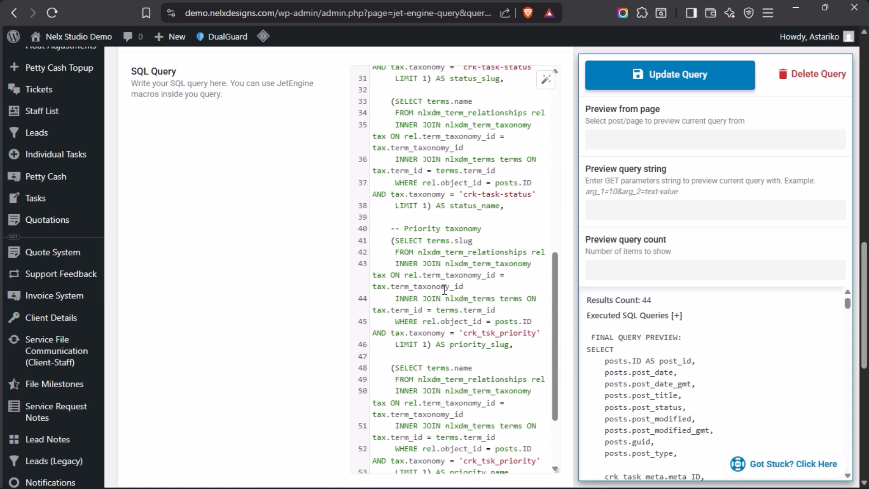
scroll(445, 291, up, 5)
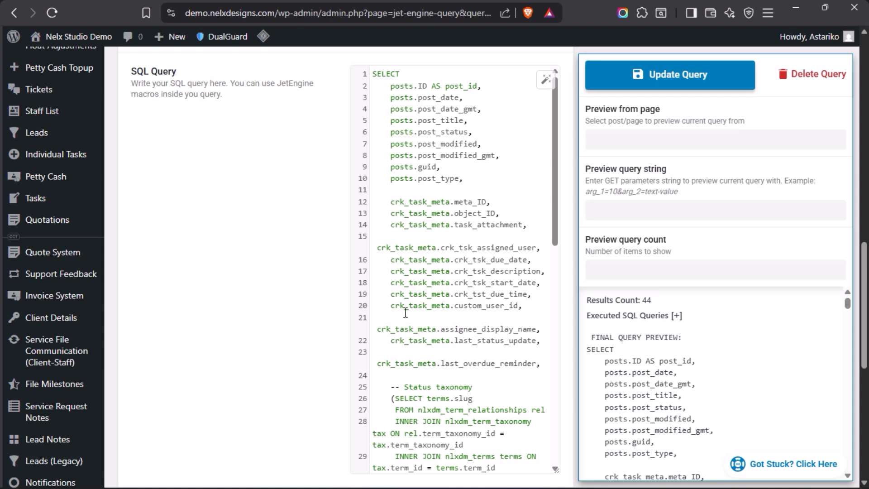
- Trace the SQL query from the crk_task_meta columns to the WHERE clause and highlight its crk_task post type
scroll(406, 312, down, 2)
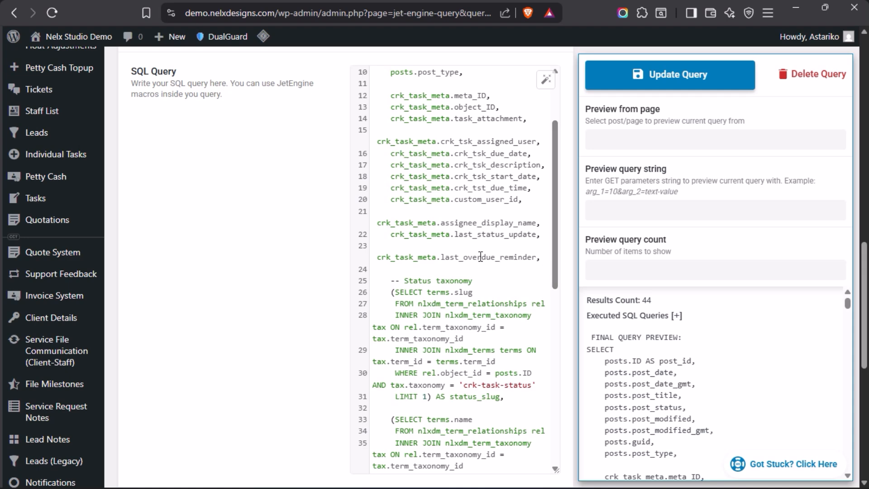
scroll(481, 257, down, 2)
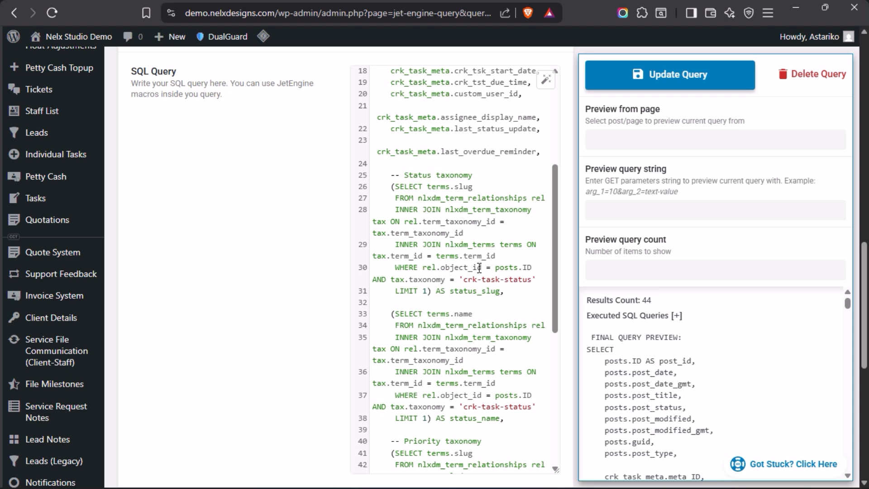
scroll(479, 268, down, 2)
scroll(479, 268, down, 3)
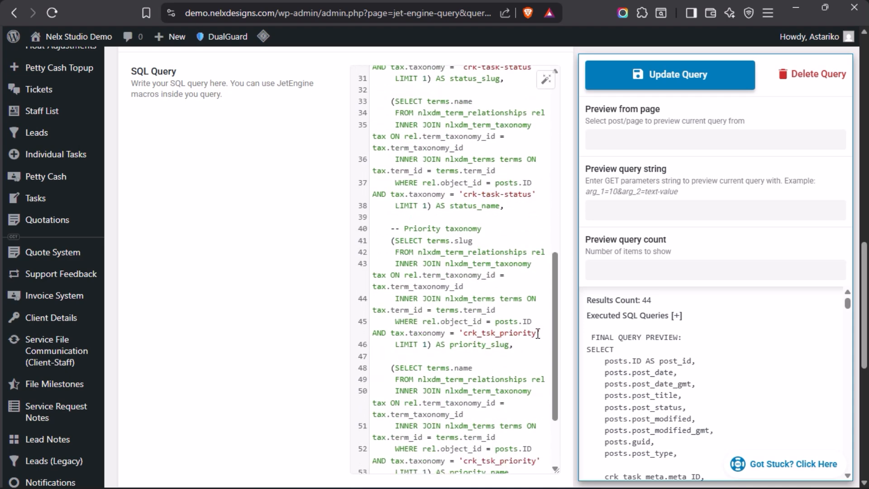
scroll(475, 295, down, 2)
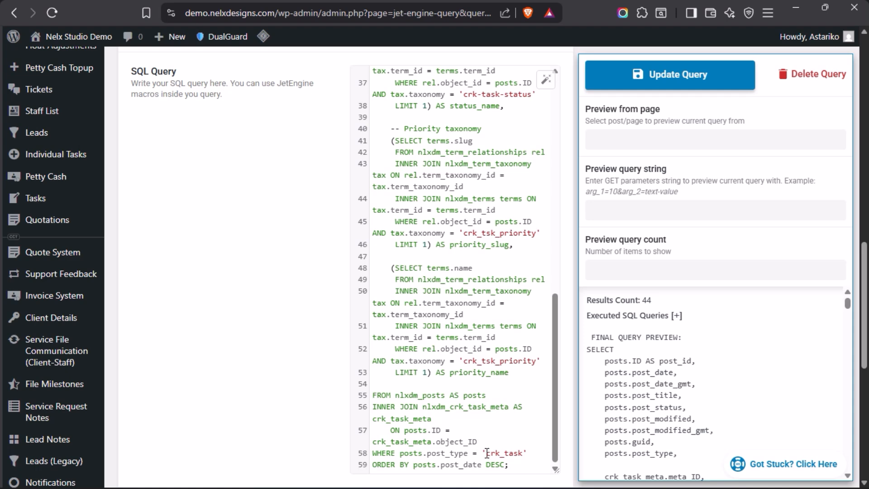
drag(487, 452, 521, 453)
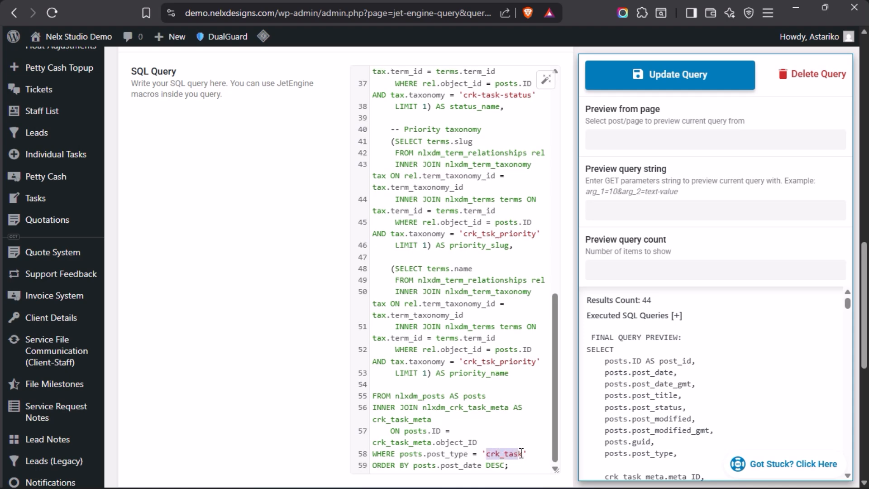
click(523, 453)
scroll(432, 312, up, 5)
scroll(452, 263, up, 5)
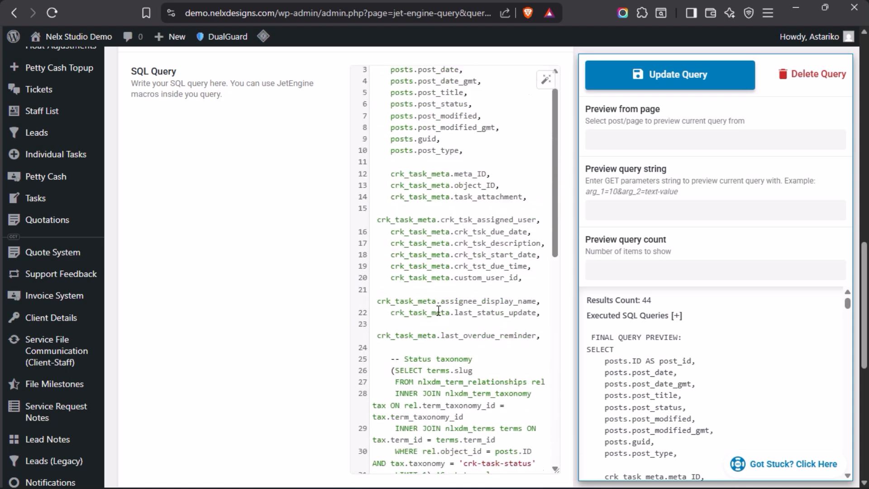
scroll(269, 262, down, 5)
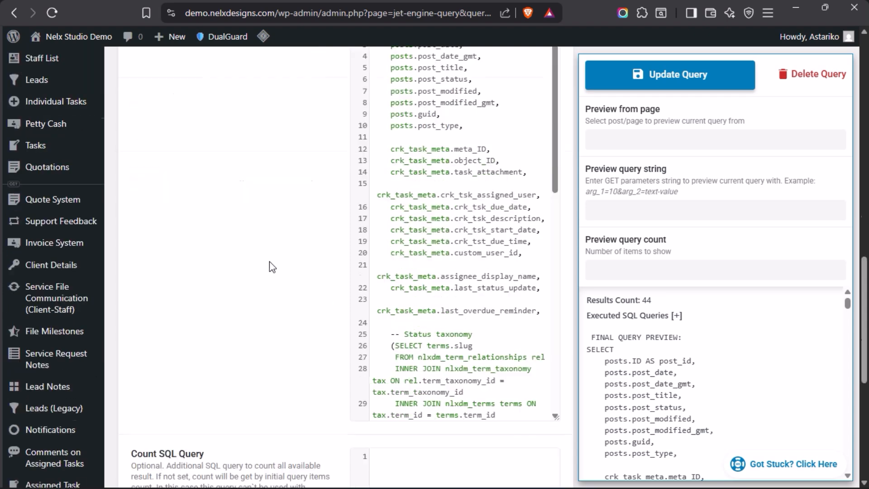
- Examine the query preview results from the final SQL text through the returned task objects and their status and priority fields
scroll(649, 300, down, 5)
scroll(660, 341, down, 10)
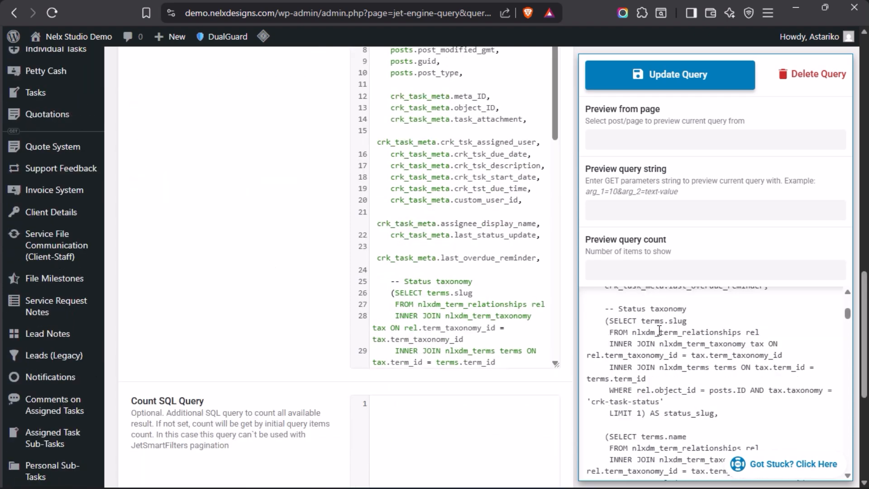
scroll(659, 341, down, 10)
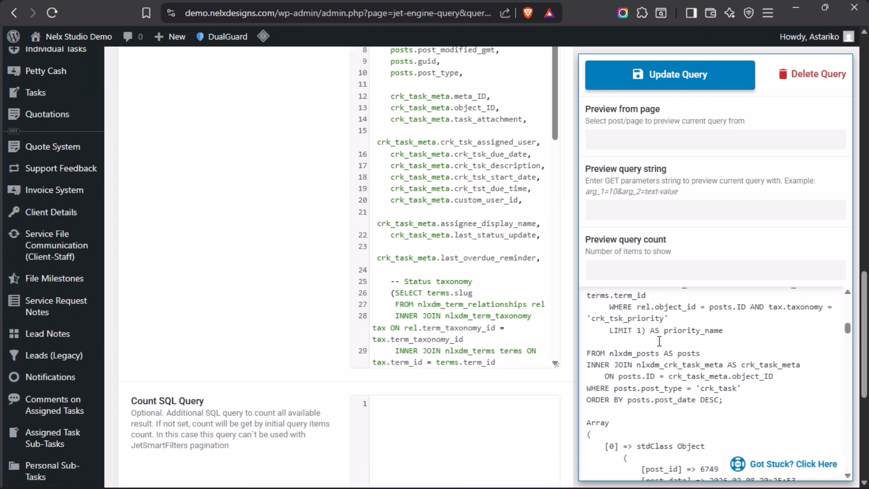
scroll(659, 341, down, 10)
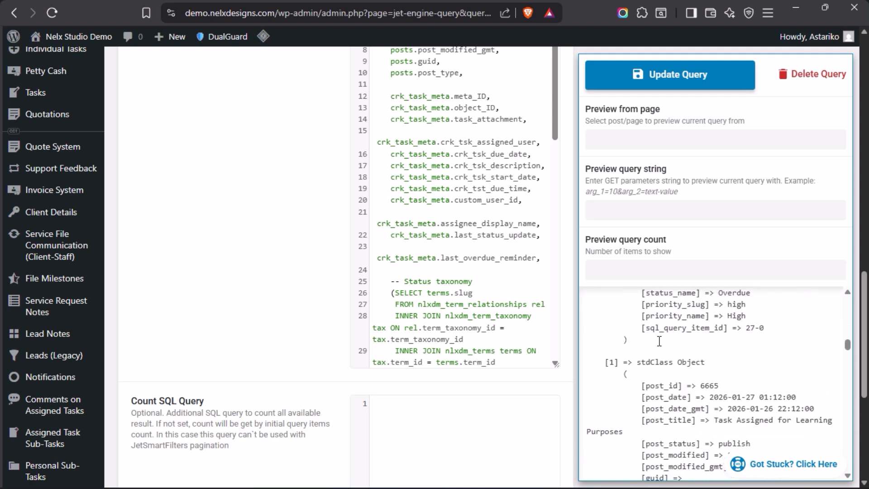
scroll(677, 369, down, 3)
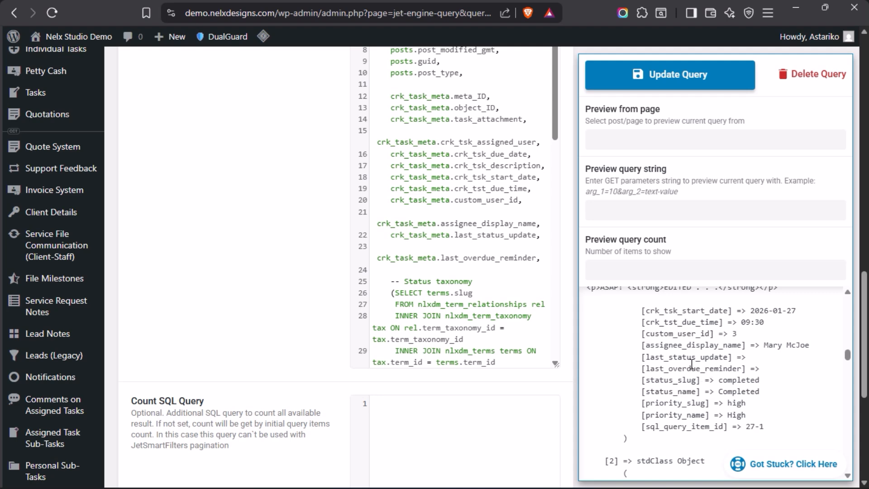
- Switch to the open Tables Builder page and compare the table's column list with its preview table
mouse_move(2, 320)
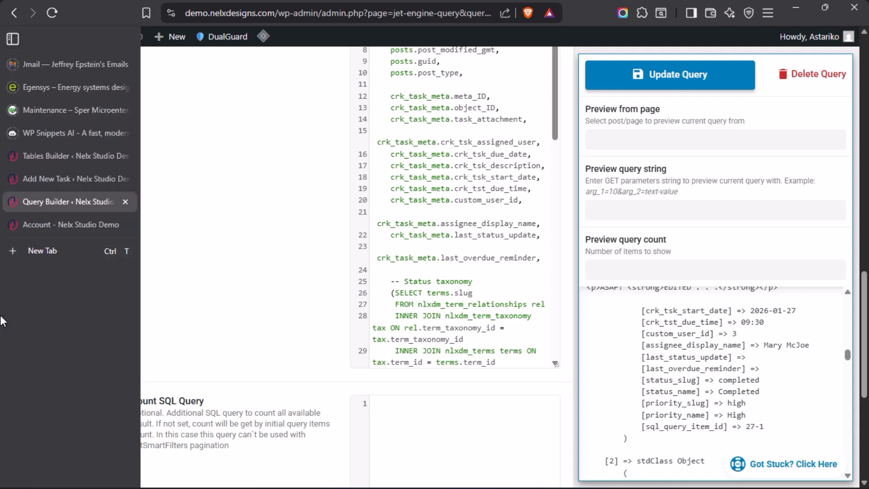
click(45, 159)
scroll(409, 353, down, 4)
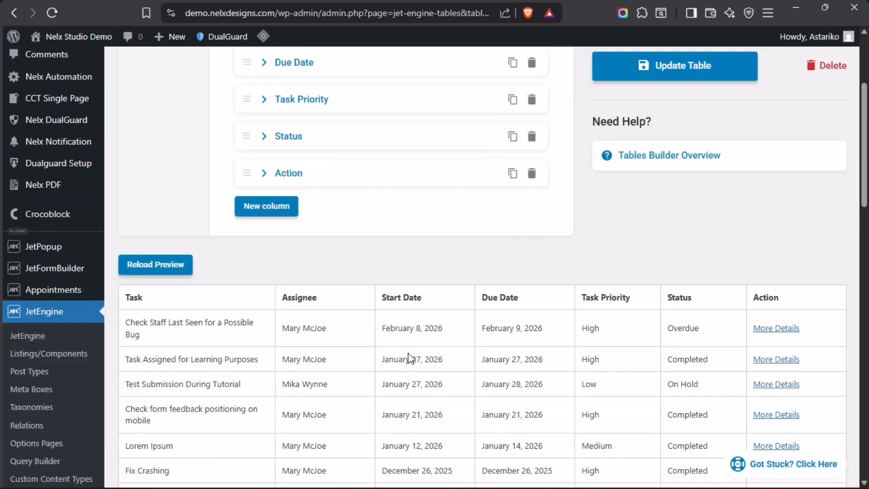
scroll(410, 358, down, 3)
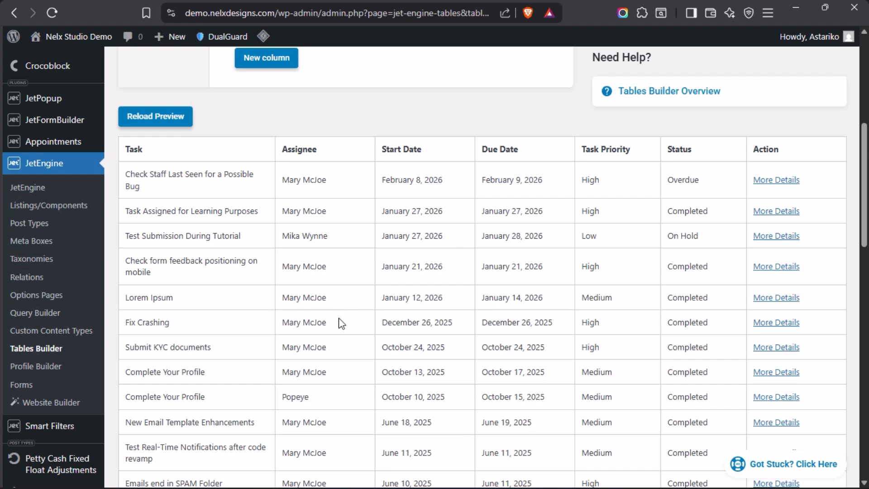
scroll(341, 322, up, 7)
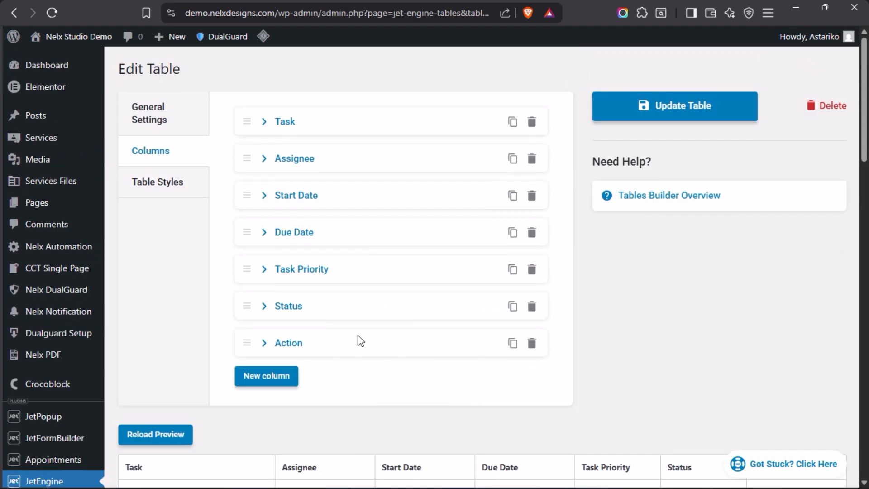
scroll(429, 289, down, 2)
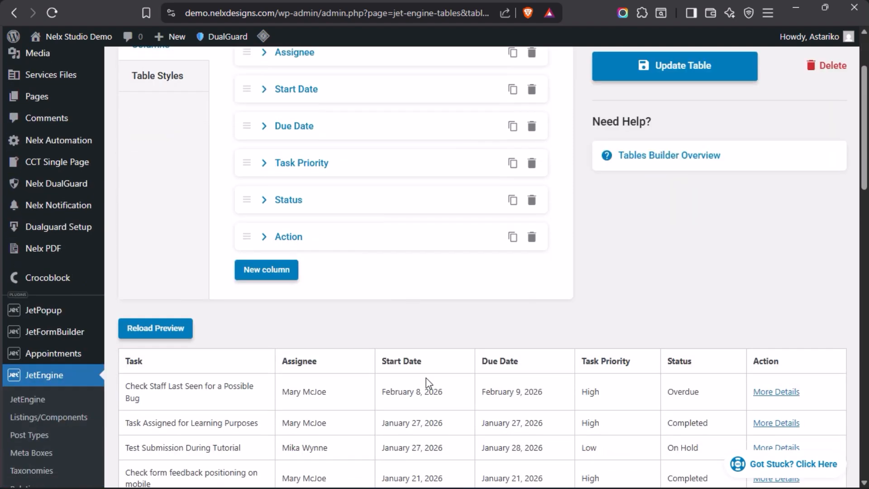
scroll(167, 261, up, 2)
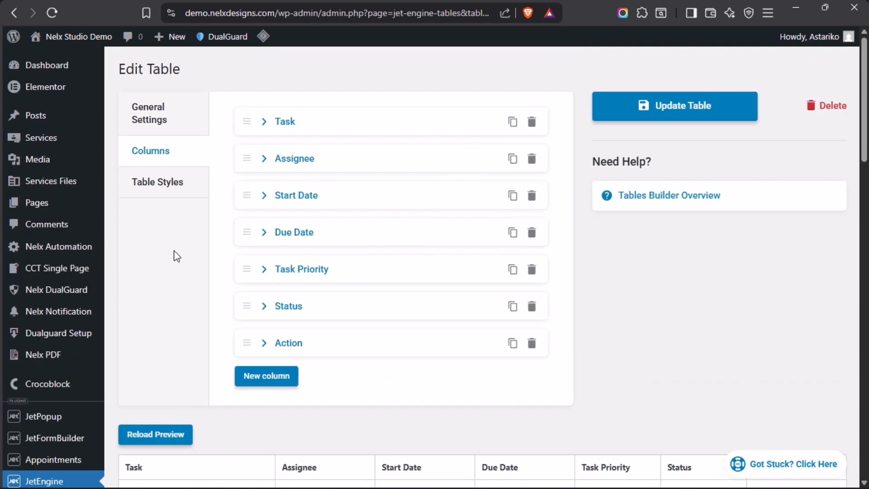
scroll(214, 315, down, 2)
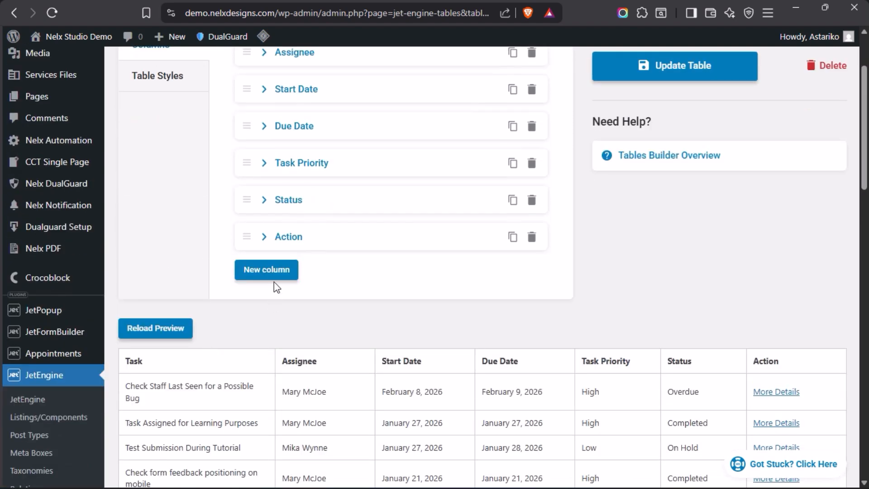
click(272, 270)
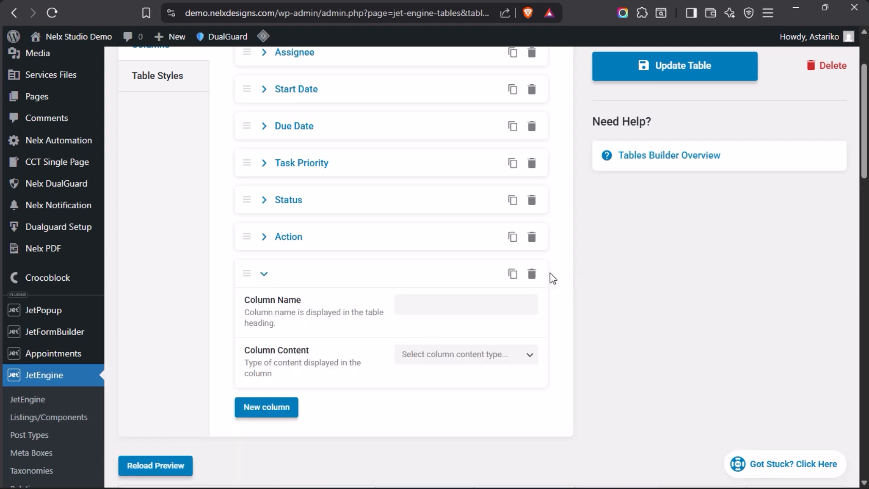
click(532, 273)
click(535, 254)
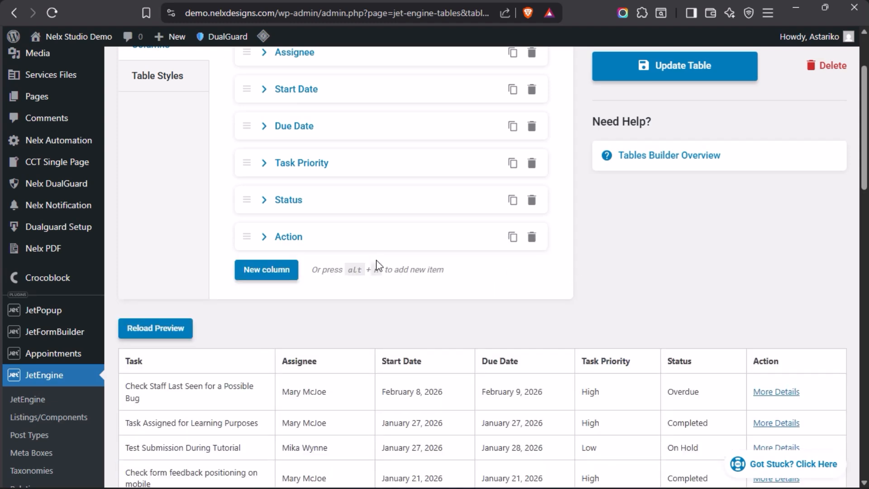
- Expand the Status column's settings and trace its status_name source in the SQL code on the Query Builder page
click(267, 200)
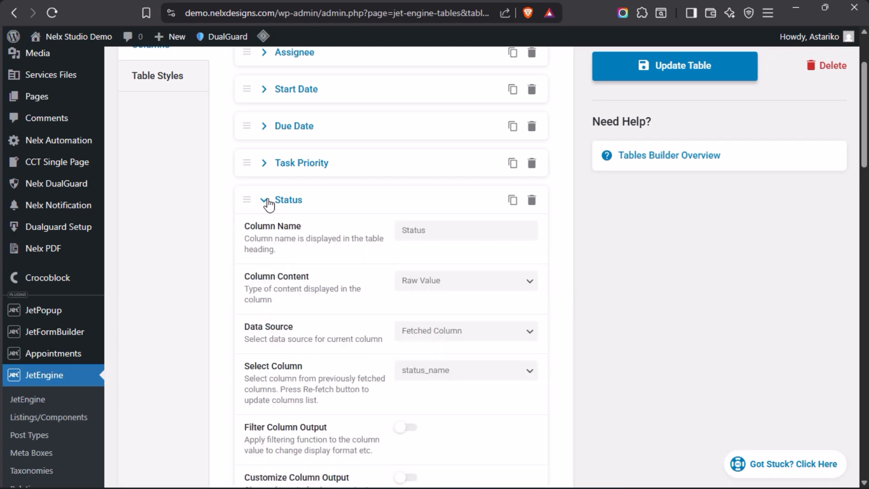
scroll(360, 271, down, 2)
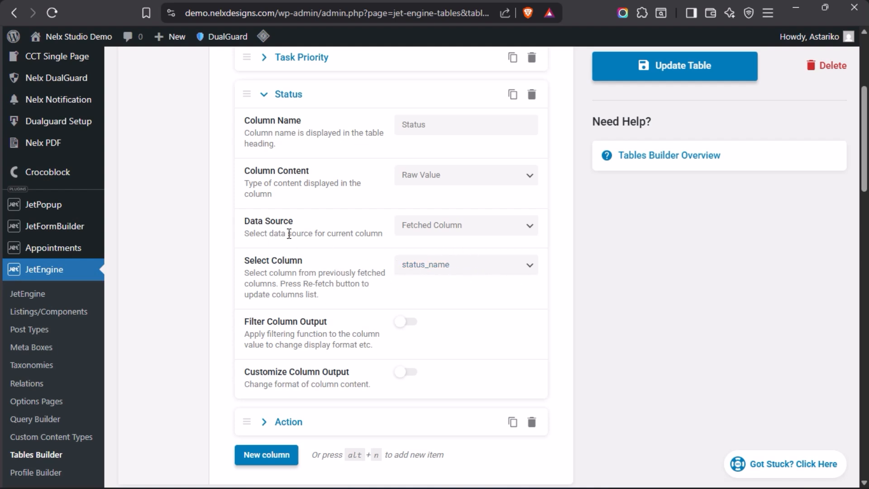
mouse_move(2, 230)
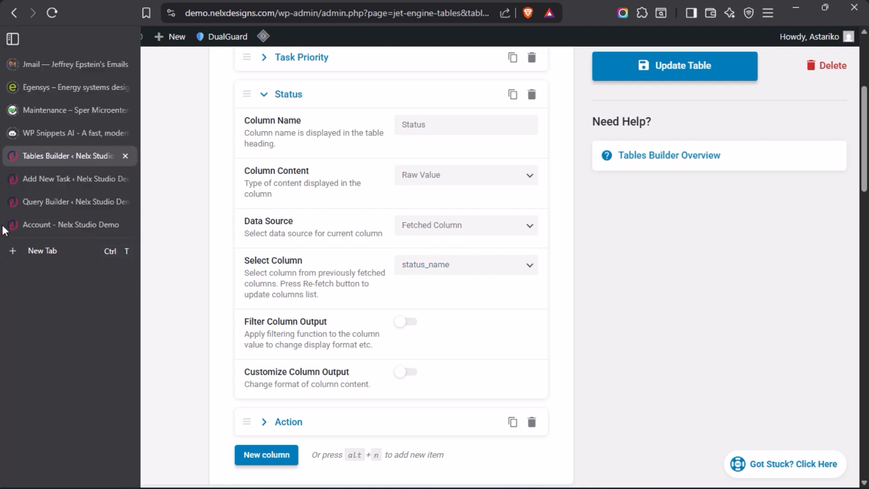
click(41, 202)
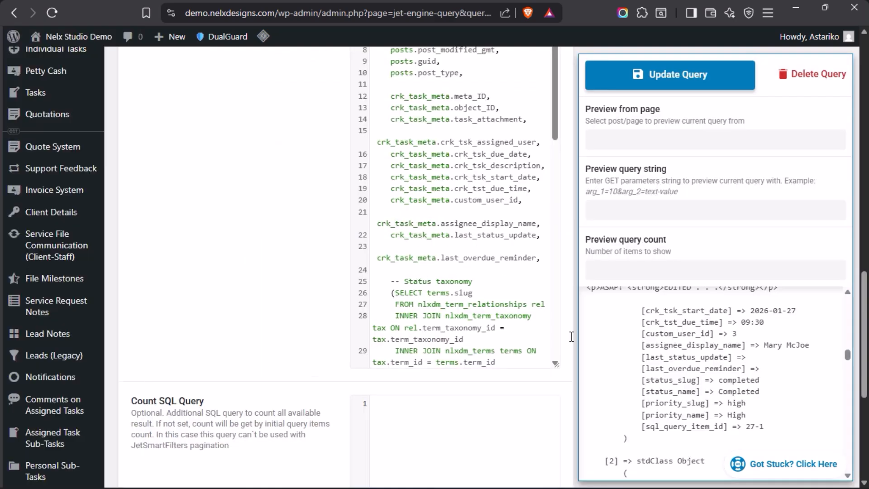
scroll(434, 257, down, 6)
scroll(435, 258, down, 5)
scroll(443, 267, up, 6)
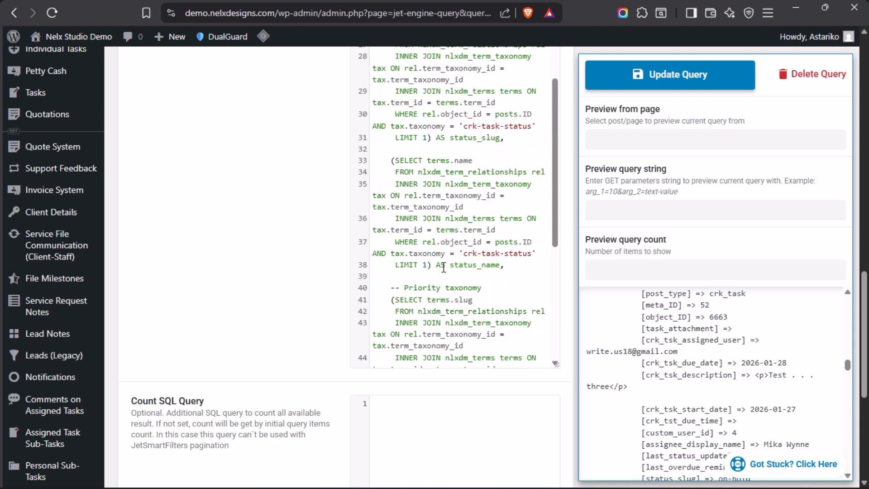
scroll(444, 267, up, 6)
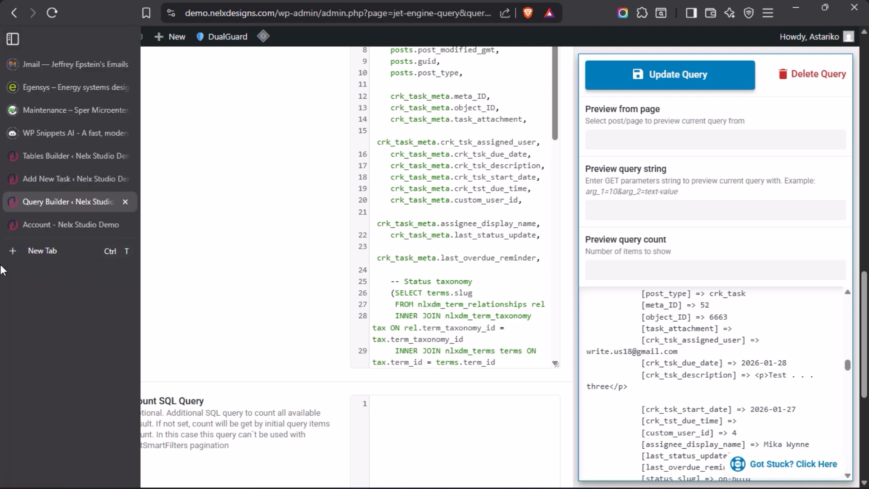
- Check the Tasks Assigned to Staff table on the Account page and expand the Task Priority column's settings in the Tables Builder
click(55, 220)
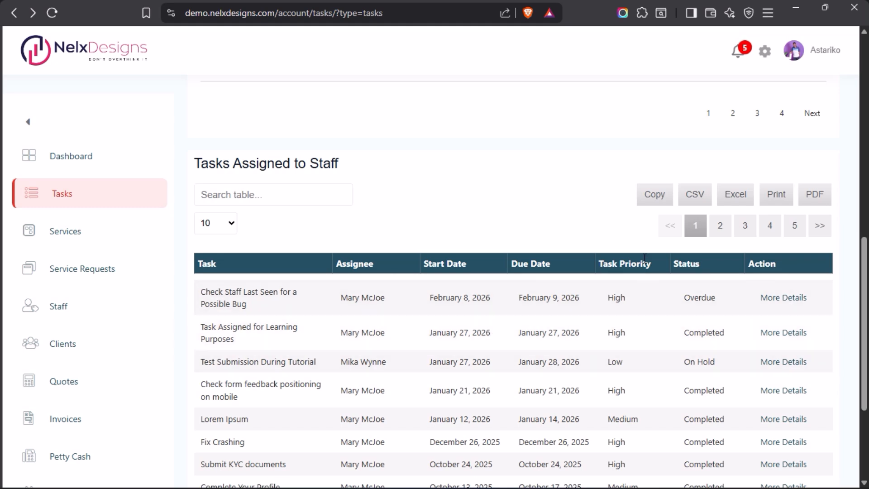
mouse_move(2, 295)
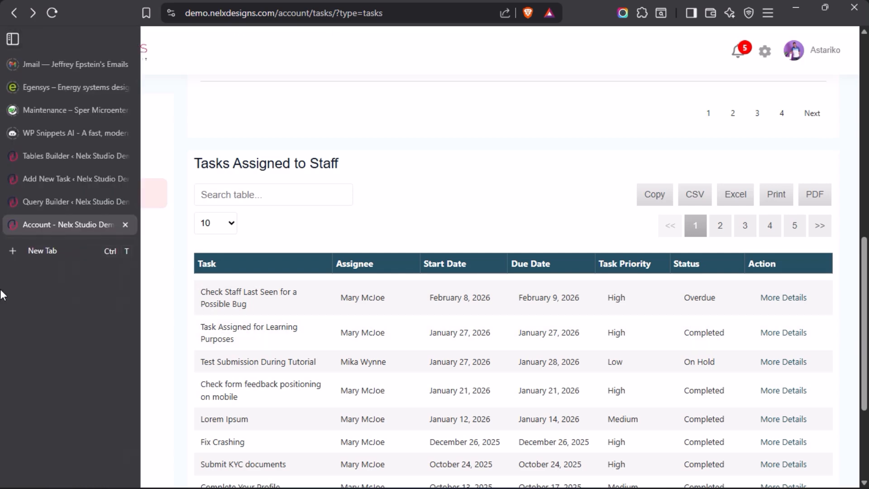
click(46, 157)
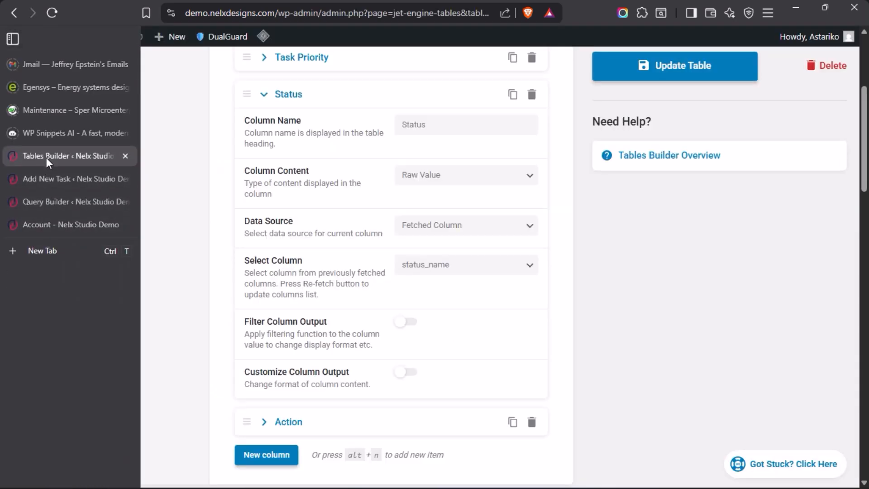
scroll(317, 272, up, 5)
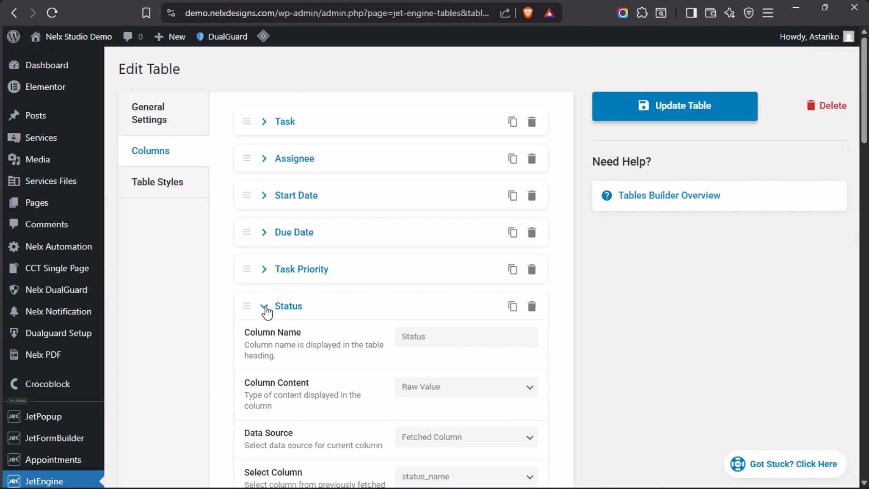
click(264, 307)
click(264, 271)
scroll(376, 352, down, 2)
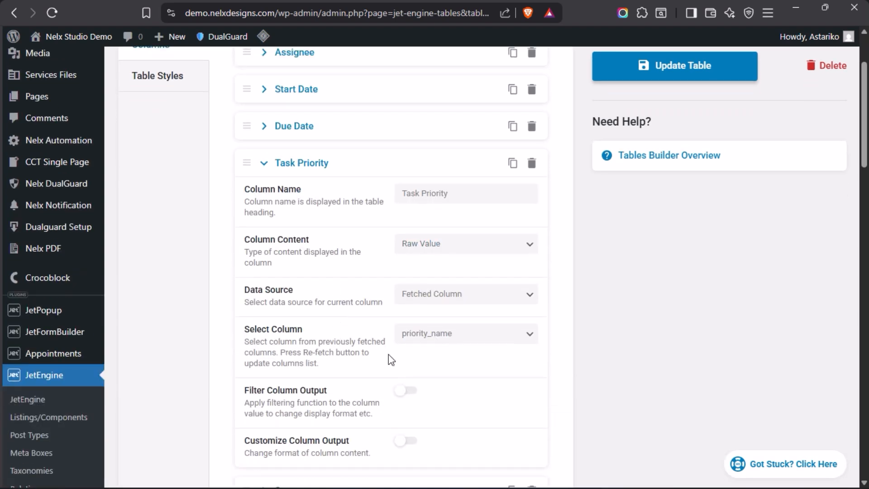
- Return to the Query Builder page and highlight the priority taxonomy subqueries ending in priority_name in the SQL code
mouse_move(2, 285)
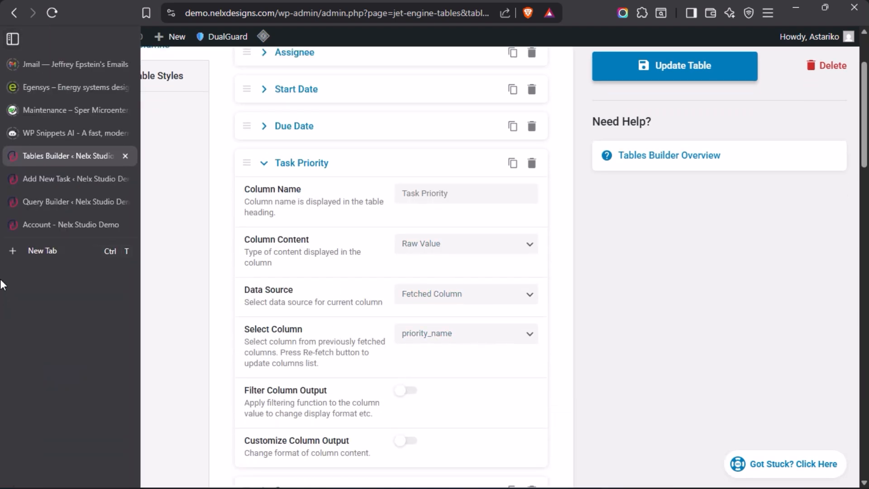
click(48, 205)
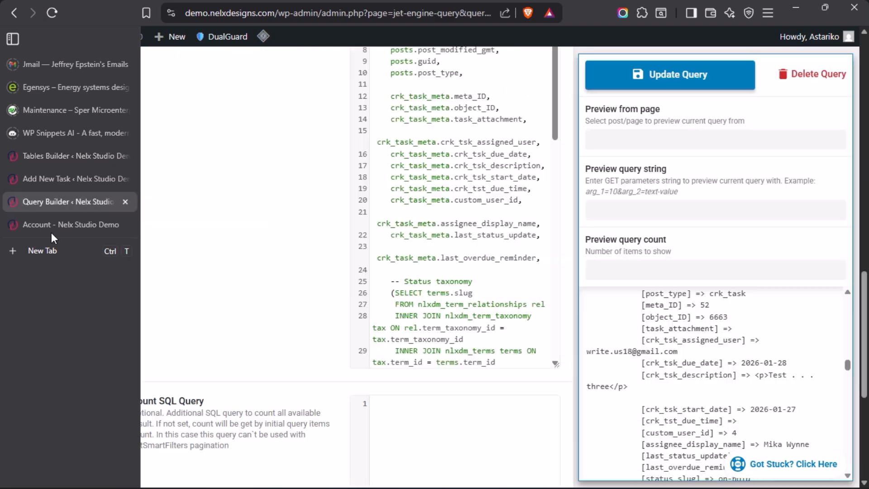
scroll(492, 286, down, 10)
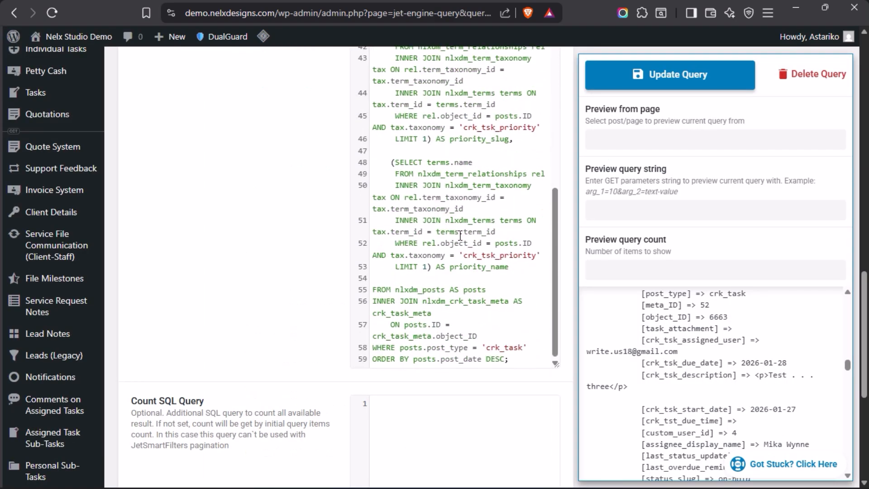
click(515, 266)
drag(514, 265, 375, 135)
scroll(488, 257, down, 3)
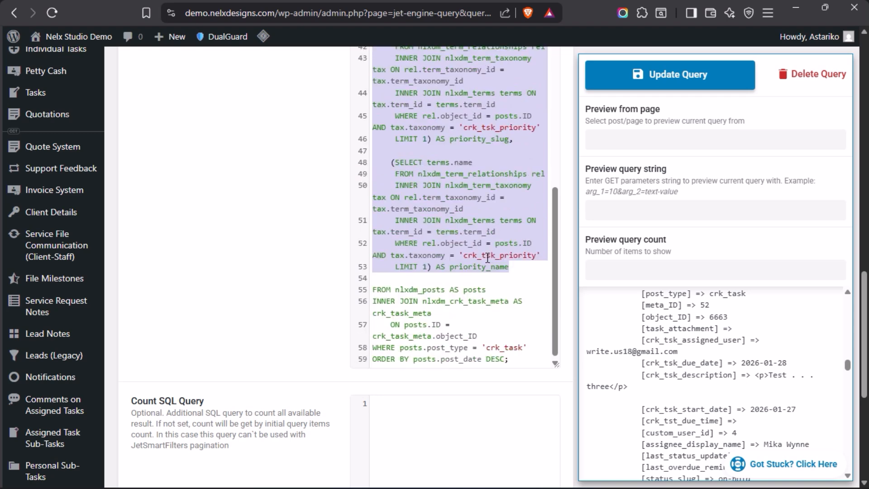
scroll(448, 271, up, 2)
click(414, 244)
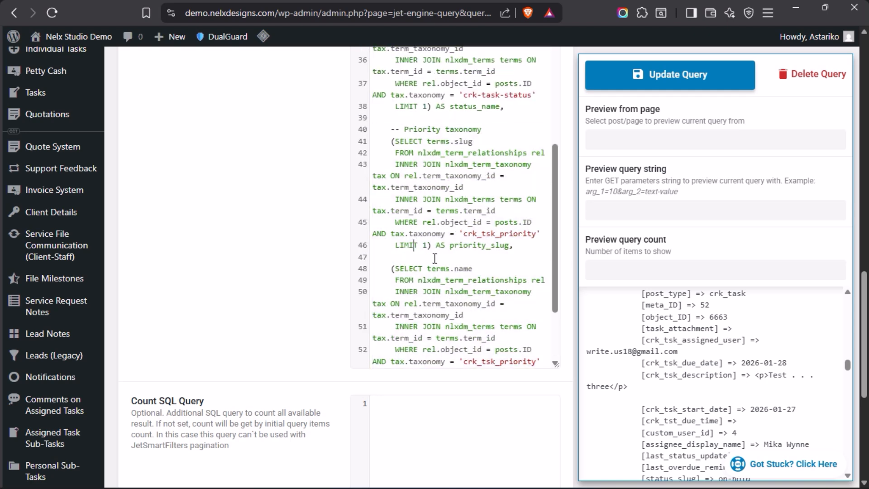
- Highlight the crk_task_meta.crk_tsk_description line in the SQL query and examine the matching task fields in the query preview
scroll(428, 256, up, 5)
scroll(439, 288, up, 2)
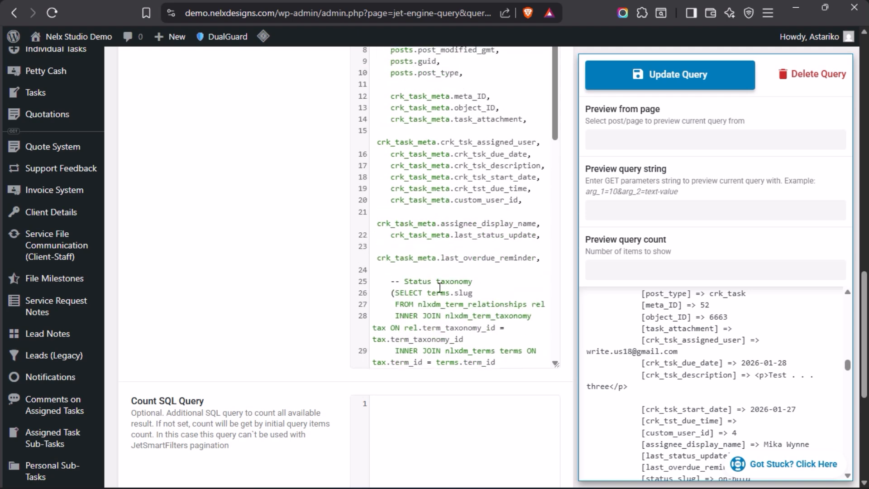
scroll(440, 288, up, 4)
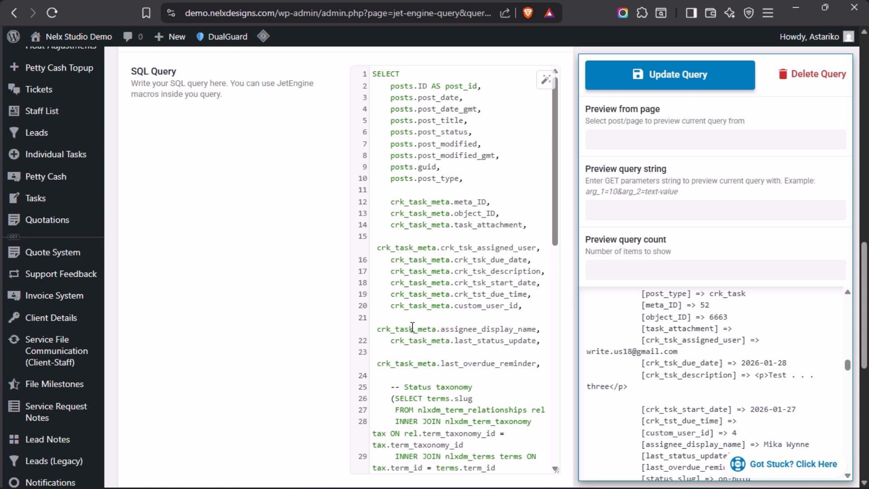
drag(391, 274, 550, 275)
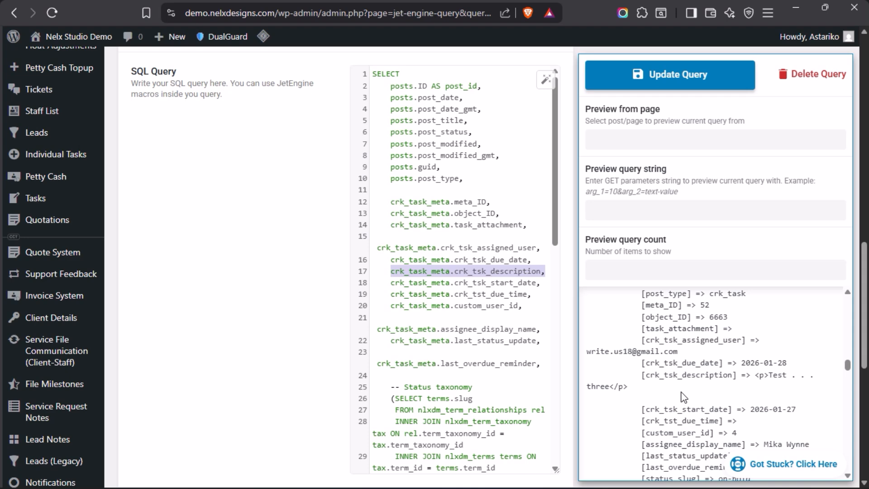
scroll(685, 398, down, 2)
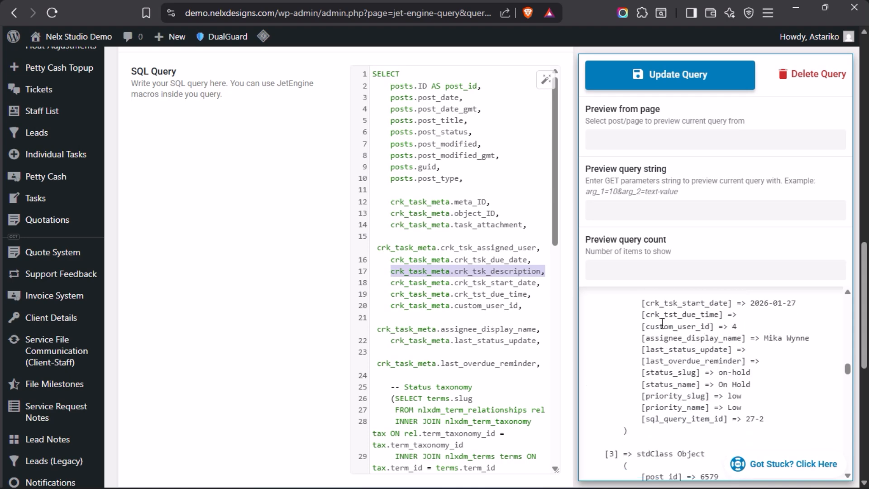
- Switch back to the Tables Builder page and review the Task Priority column's data source settings
mouse_move(1, 271)
click(43, 157)
mouse_move(3, 156)
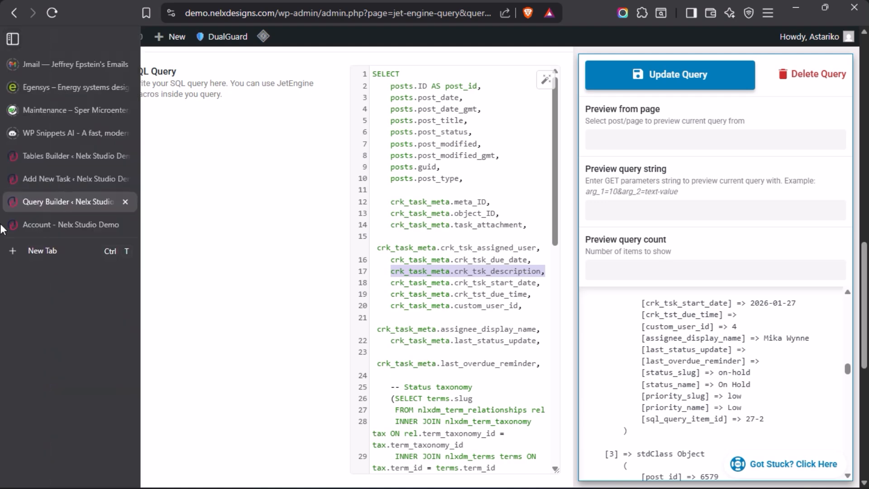
click(43, 156)
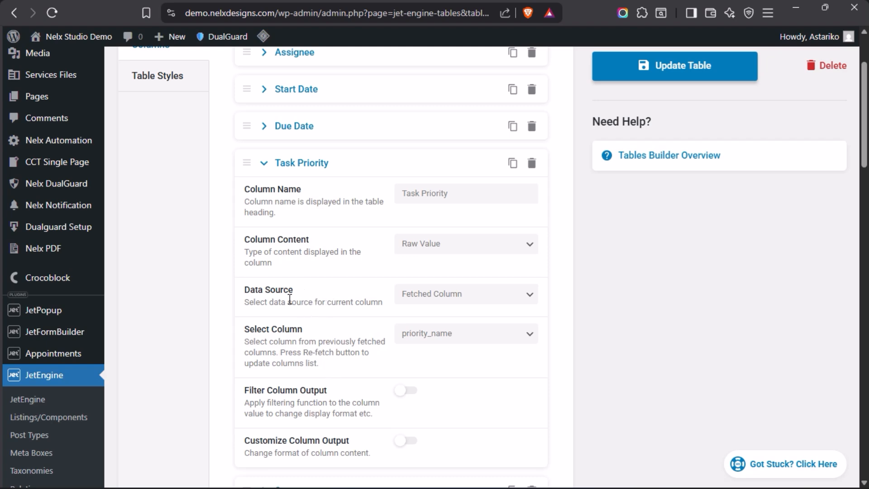
- Collapse the Task Priority column and review the table's Name and Data Query choices in the general settings
scroll(289, 299, down, 5)
scroll(290, 302, up, 7)
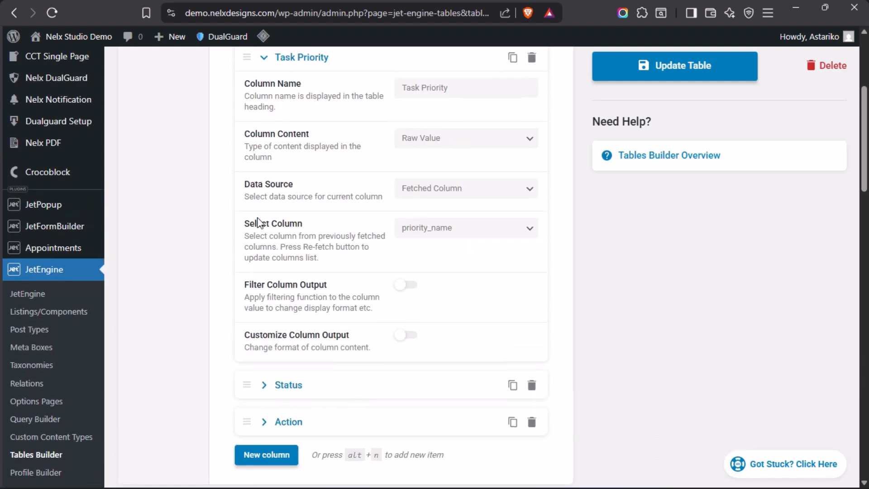
click(269, 273)
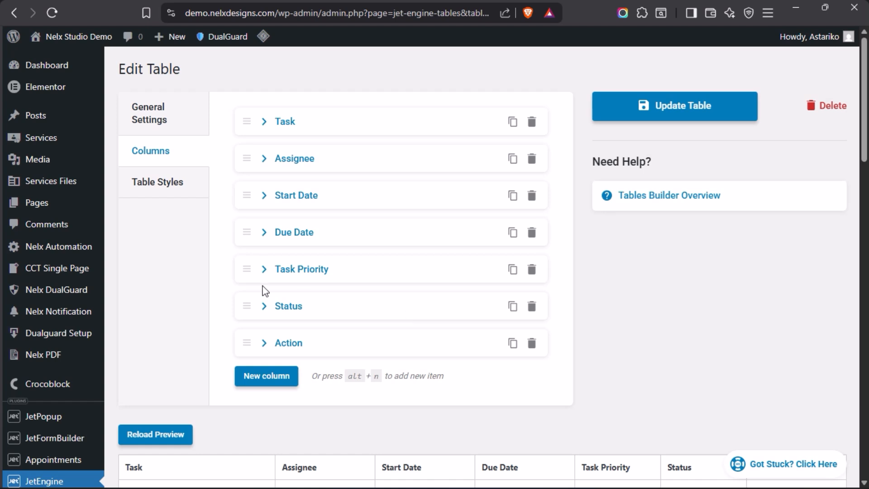
click(148, 117)
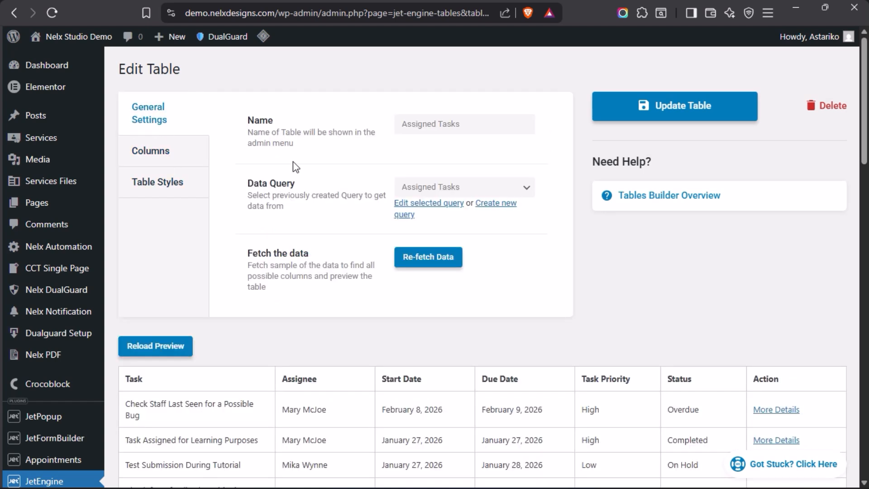
click(482, 123)
key(ctrl+a)
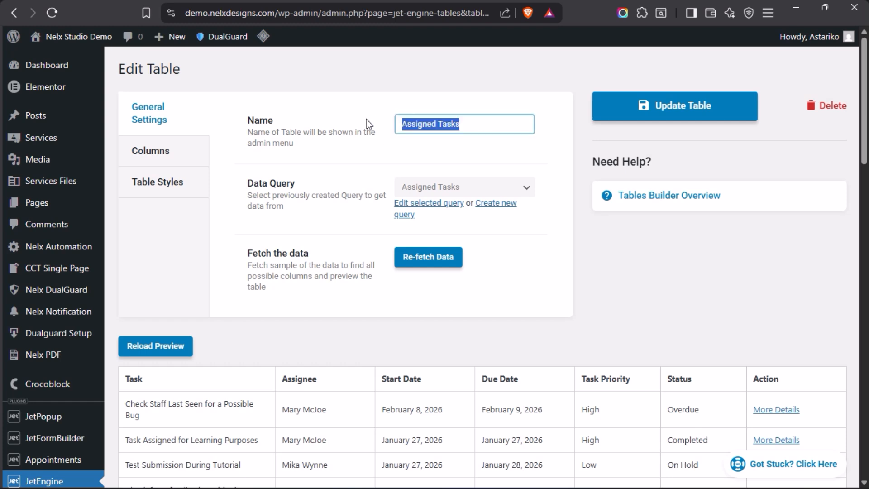
click(478, 123)
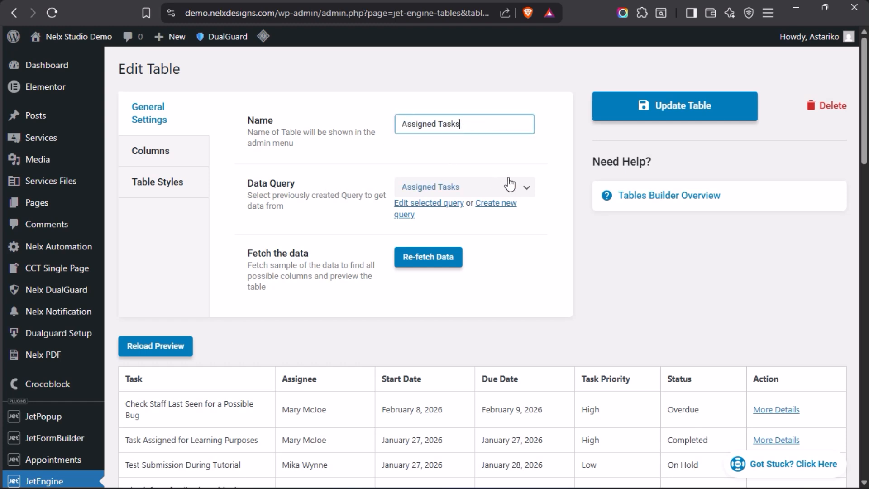
click(526, 188)
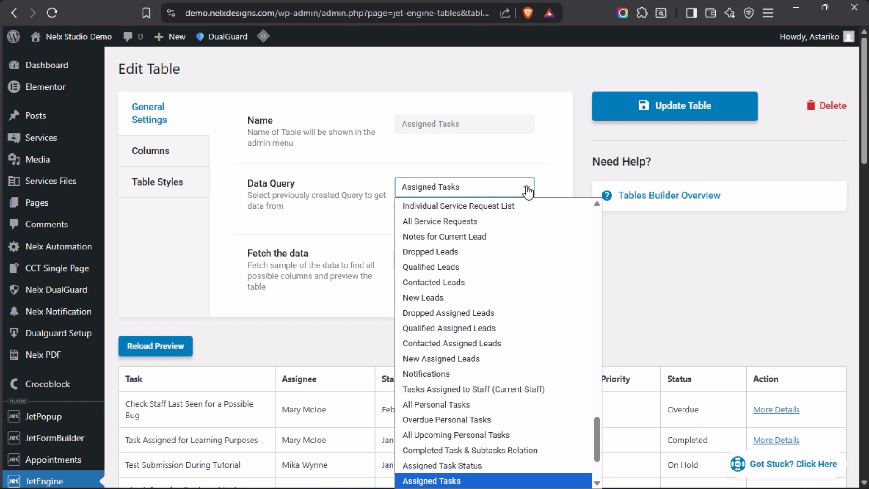
click(527, 188)
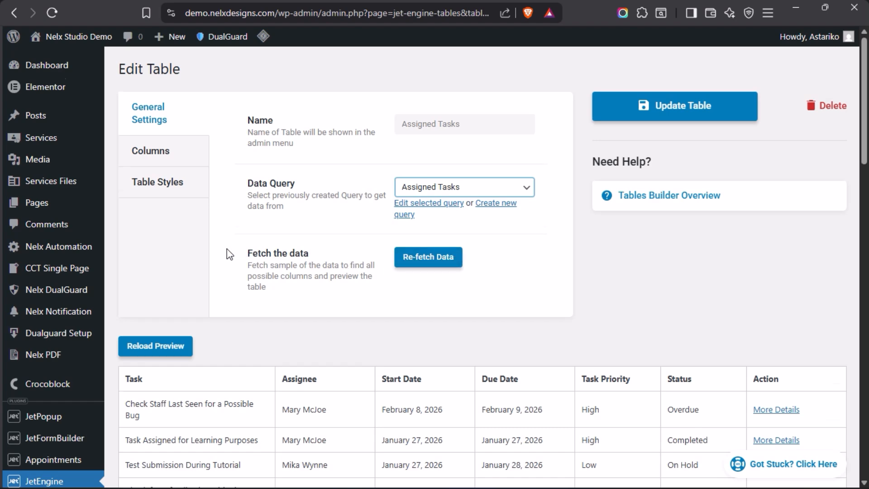
- Return to the table's column list and look through the table preview beneath it
scroll(229, 255, down, 2)
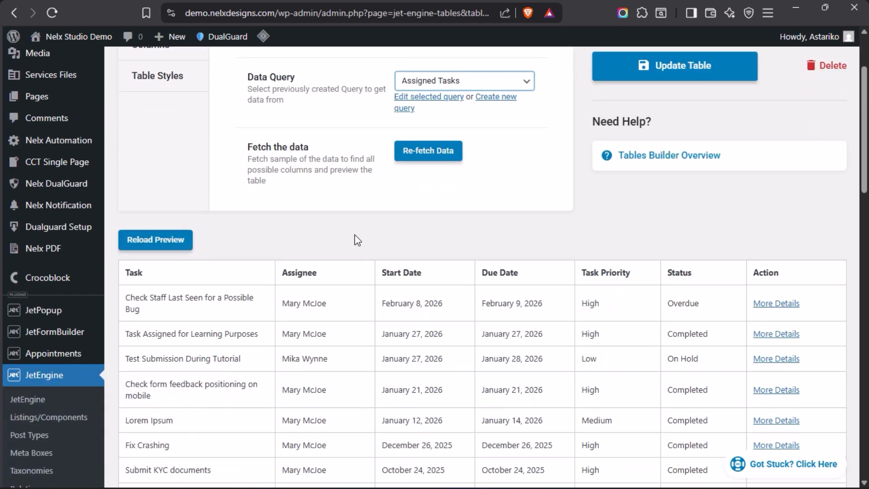
scroll(210, 190, up, 2)
click(151, 150)
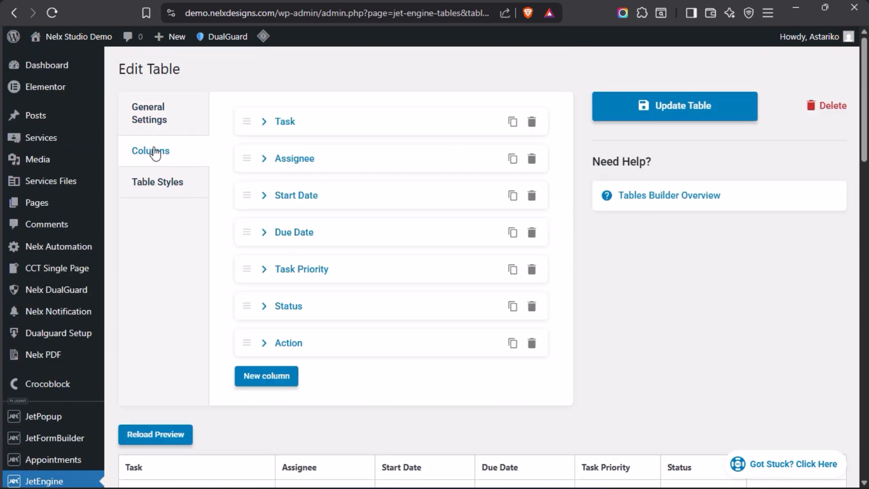
scroll(381, 254, down, 4)
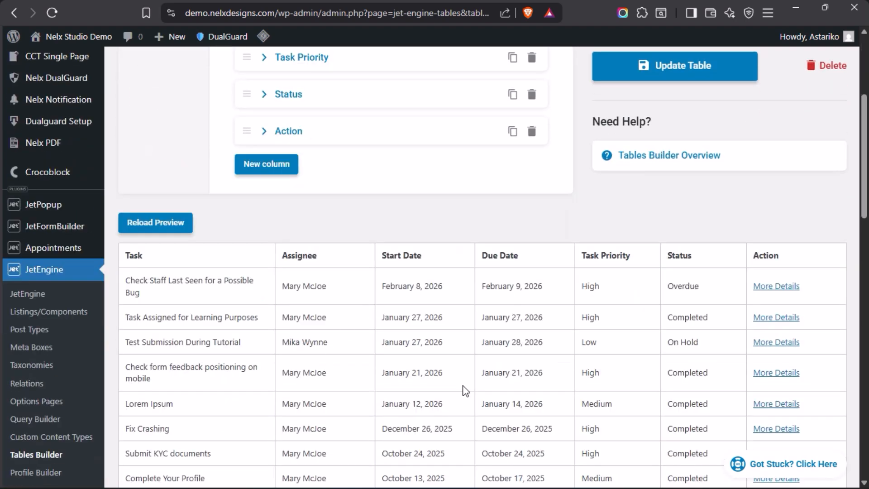
scroll(508, 372, down, 15)
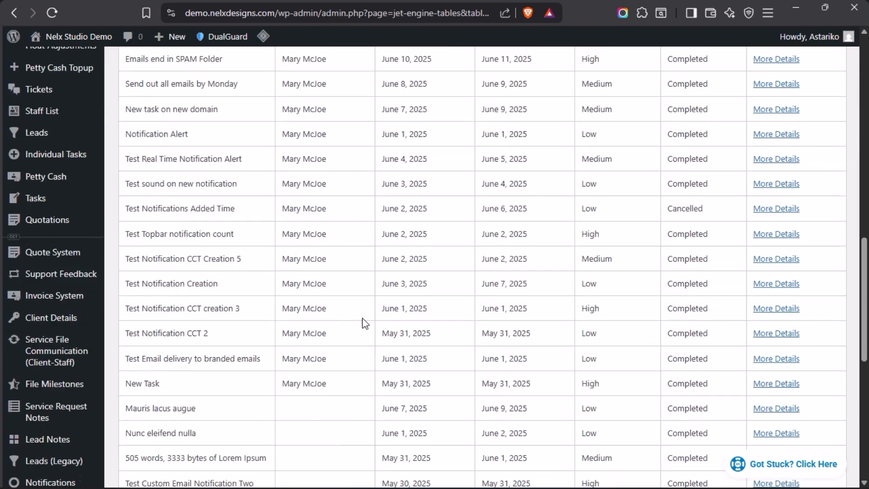
scroll(364, 323, up, 19)
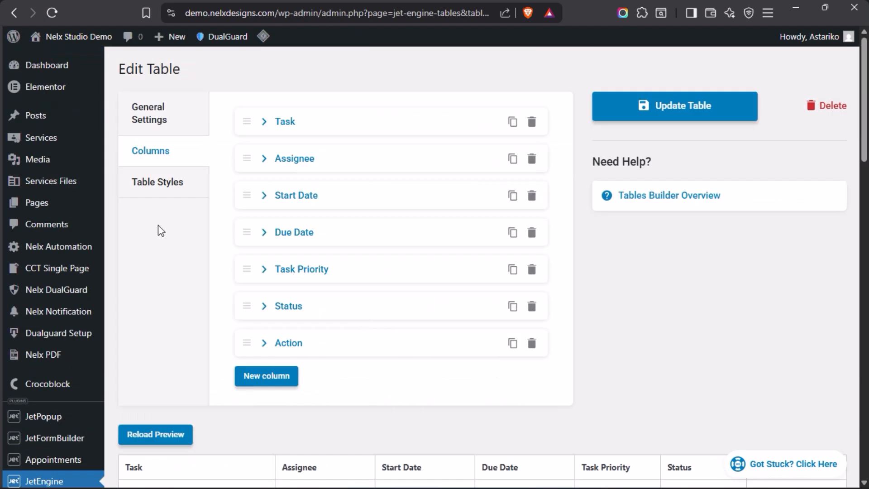
- Expand the Task column's settings and compare them with the Tasks Assigned to Staff table on the Account page
click(264, 121)
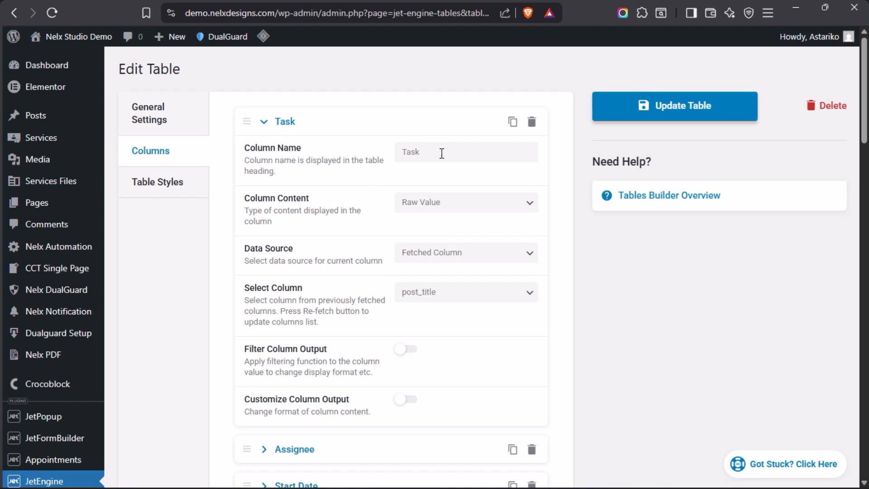
mouse_move(2, 233)
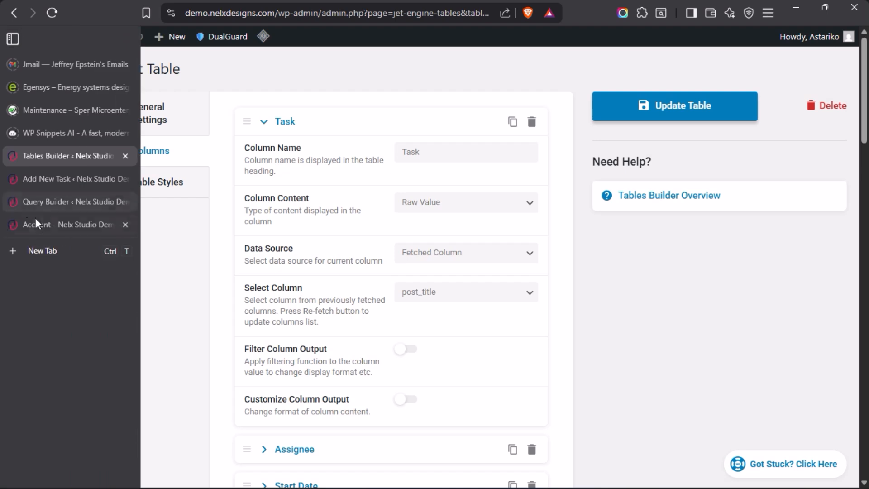
click(34, 217)
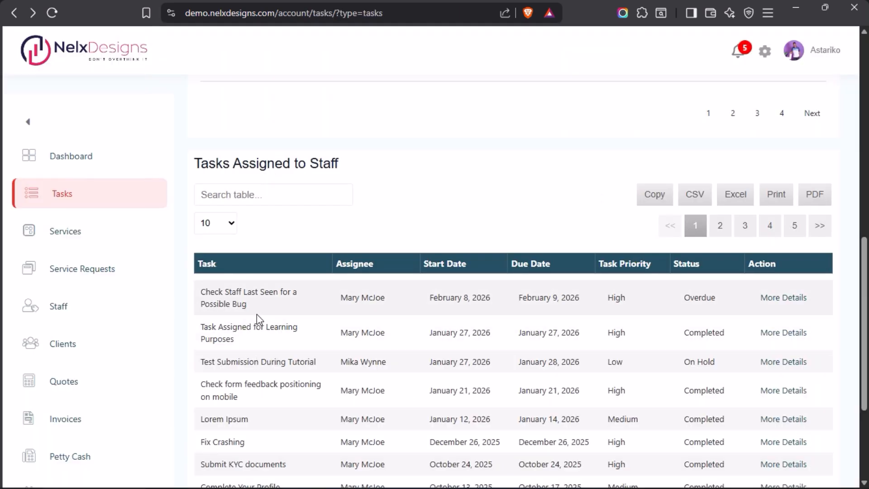
mouse_move(14, 225)
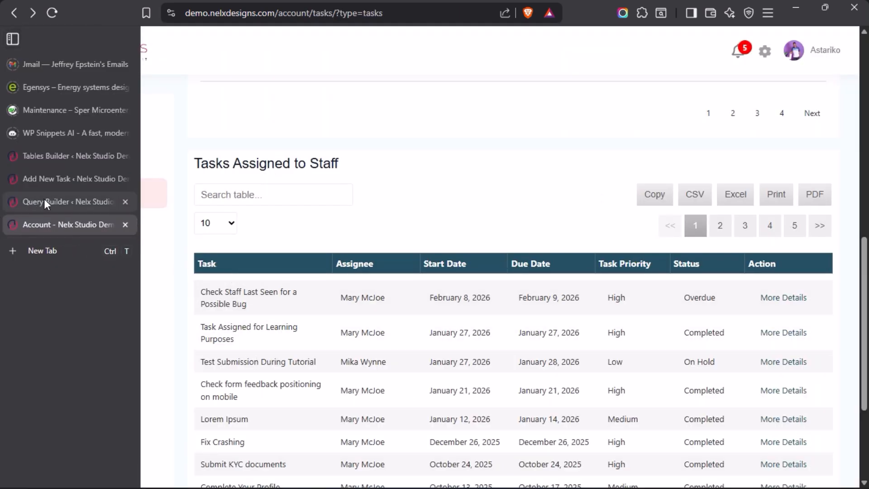
click(50, 157)
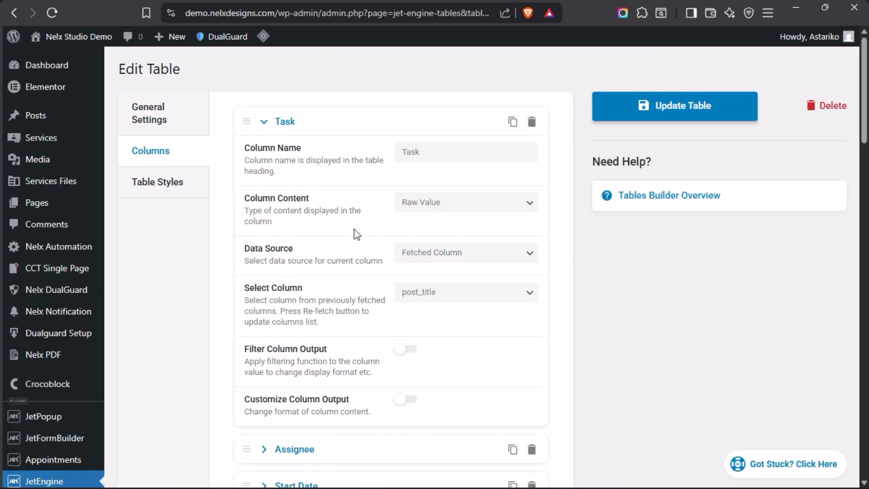
- Review the Task column's Column Content and Data Source choices, keeping Raw Value and Fetched Column selected
click(529, 206)
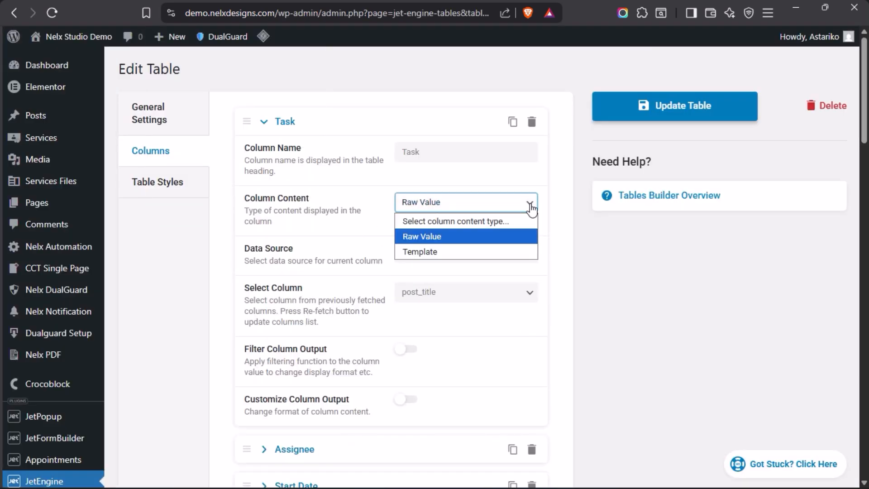
click(427, 239)
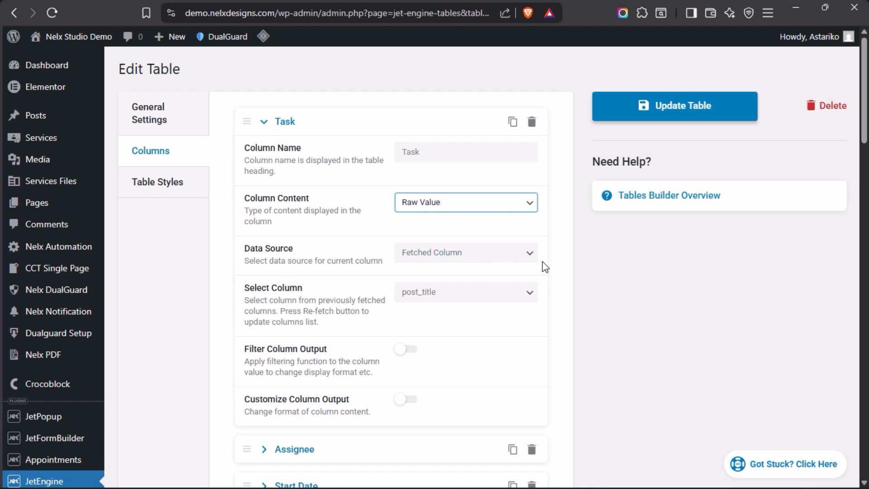
click(532, 256)
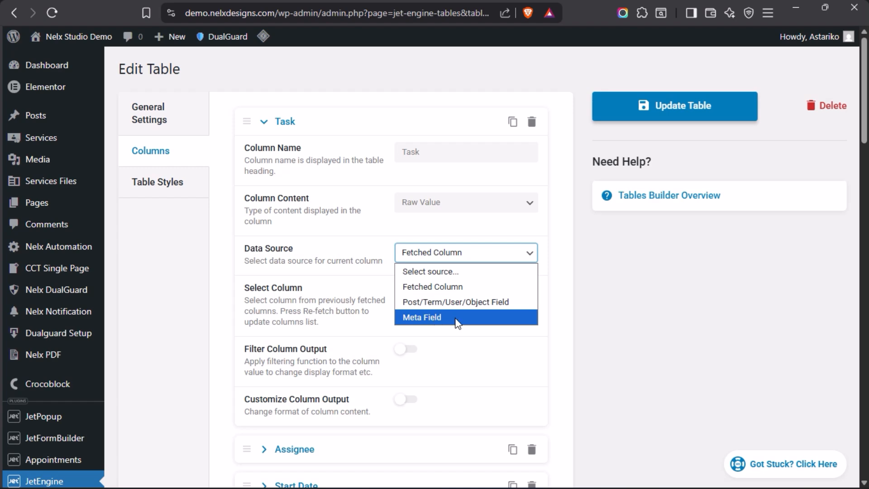
click(432, 287)
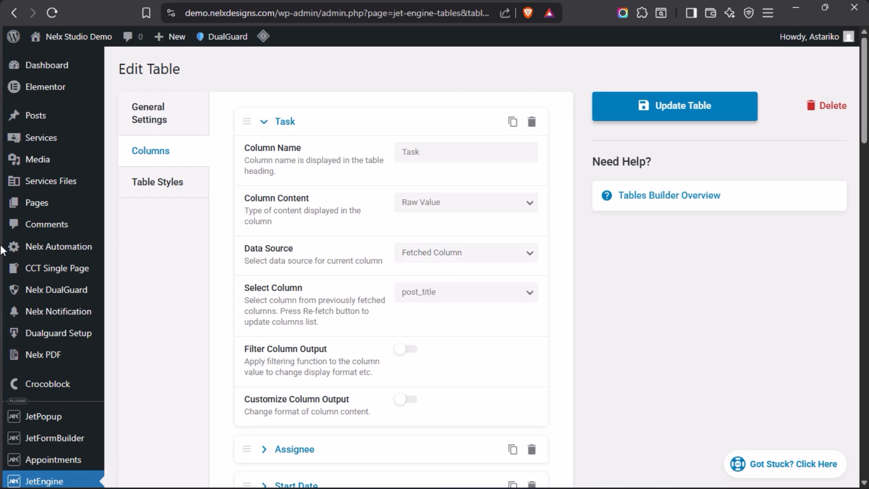
- Check the Assigned Tasks query's general settings and query type on the Query Builder page, then return to the Tables Builder page
mouse_move(30, 238)
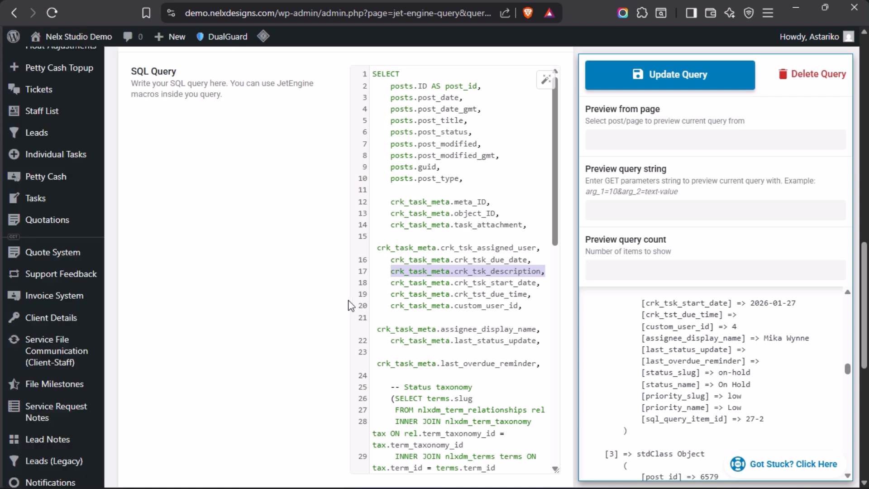
scroll(324, 240, up, 7)
scroll(485, 287, up, 9)
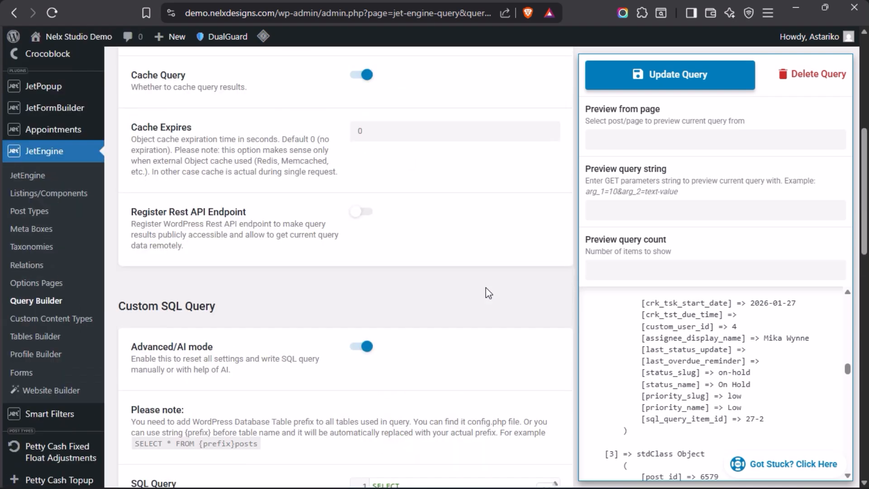
mouse_move(4, 267)
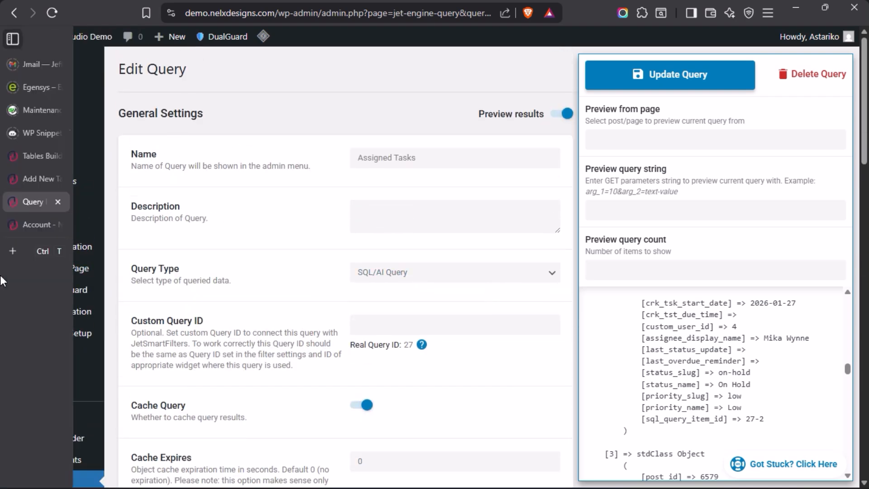
click(45, 156)
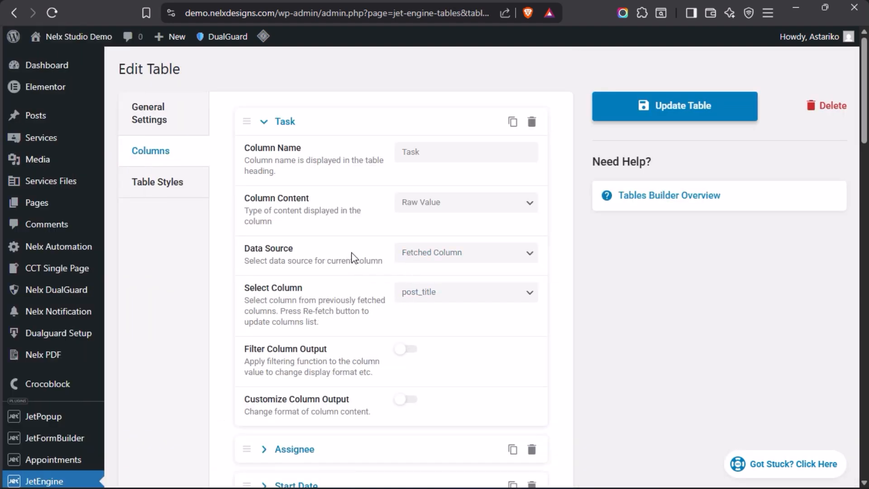
- Collapse the Task column and review the data source settings of the Assignee, Start Date and Due Date columns in turn
click(263, 122)
click(267, 167)
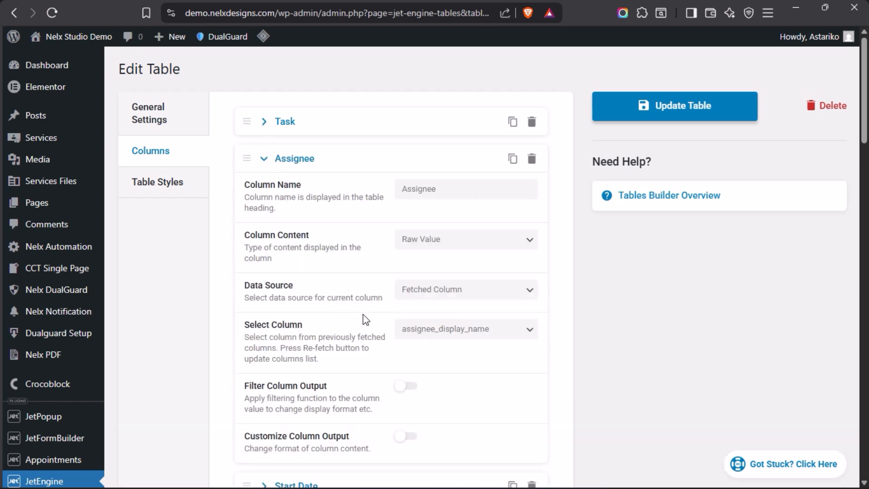
click(263, 159)
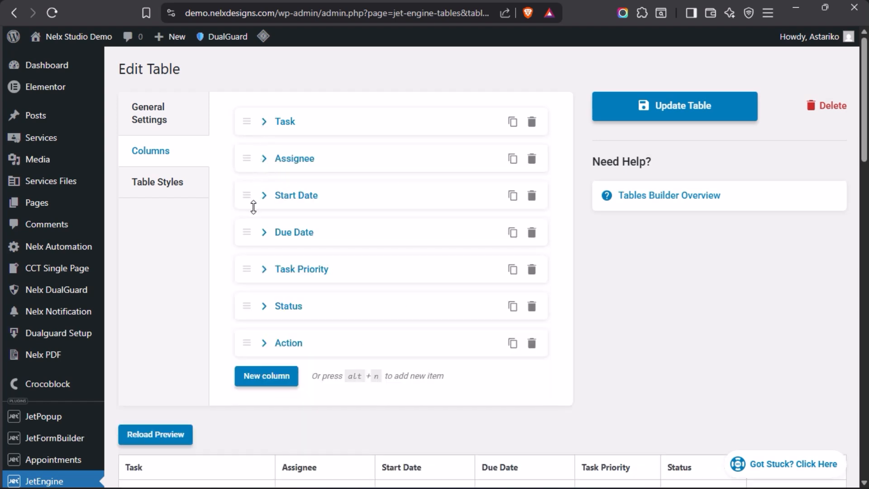
click(264, 196)
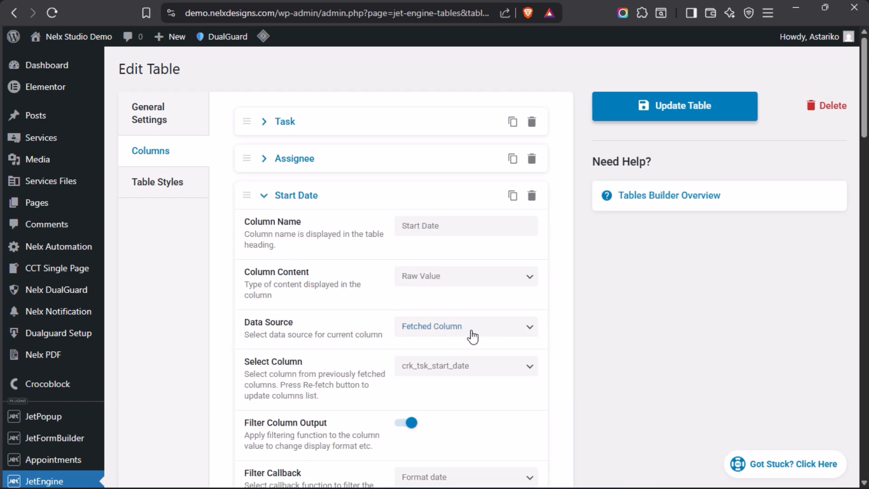
click(265, 197)
click(267, 235)
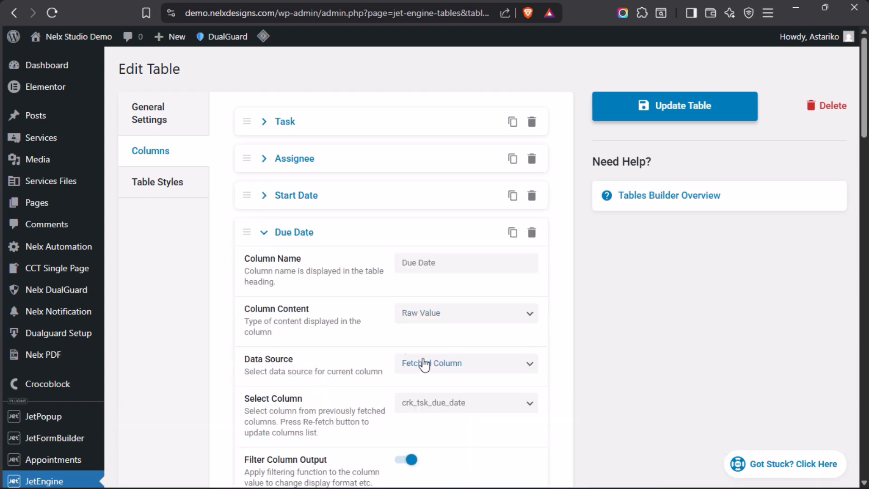
click(264, 232)
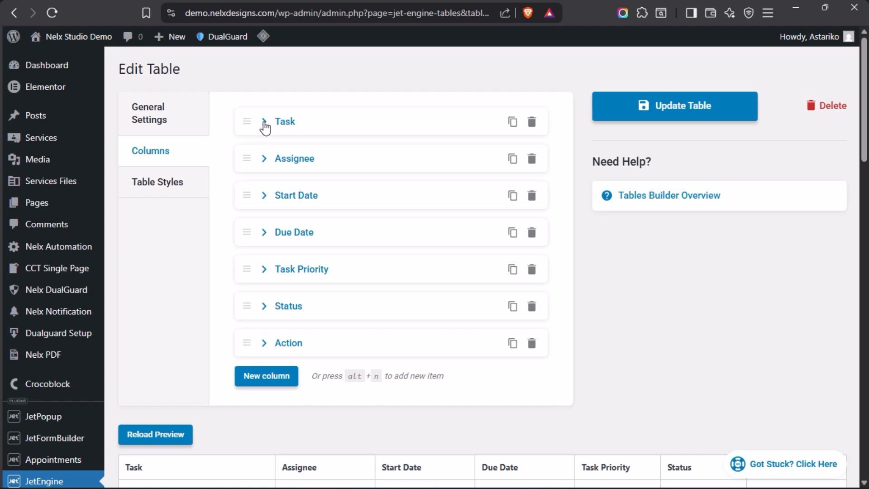
- Reopen the Task column's settings and examine the available Data Source options without changing the selection
click(265, 122)
mouse_move(5, 281)
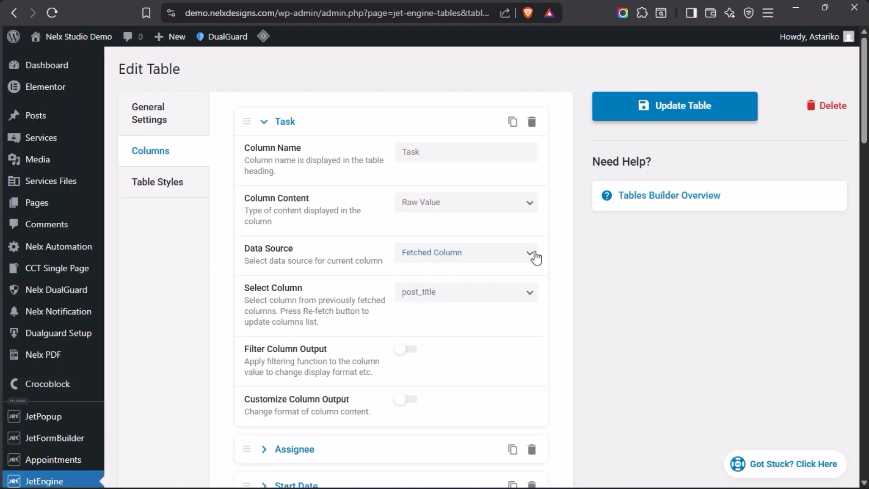
click(529, 259)
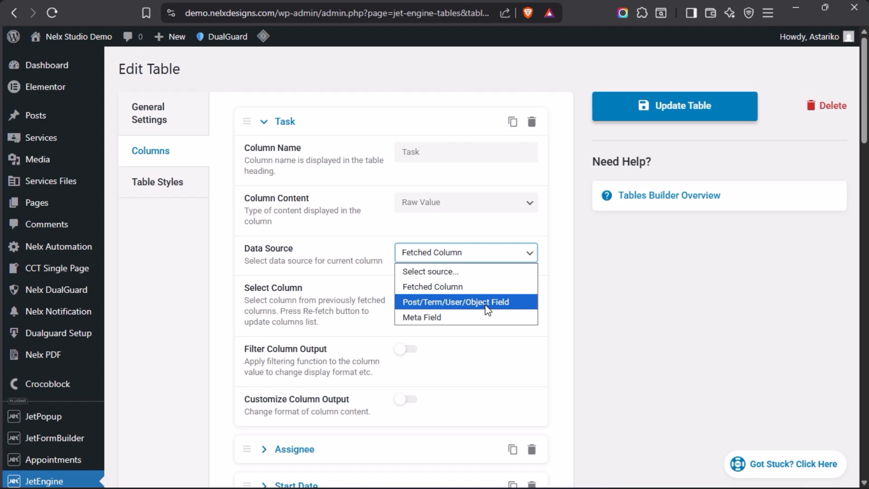
click(373, 278)
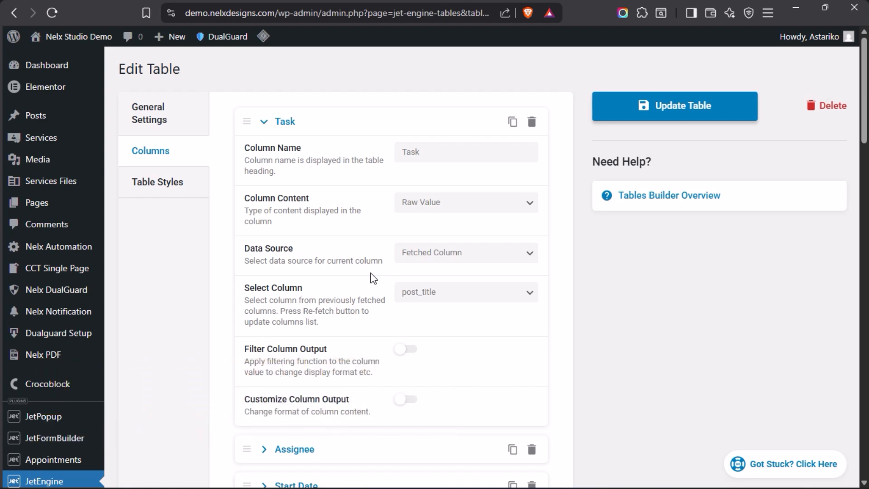
- Check the Assigned Tasks query page, then return to the Tables Builder page and examine the Task column's Select Column options
mouse_move(5, 382)
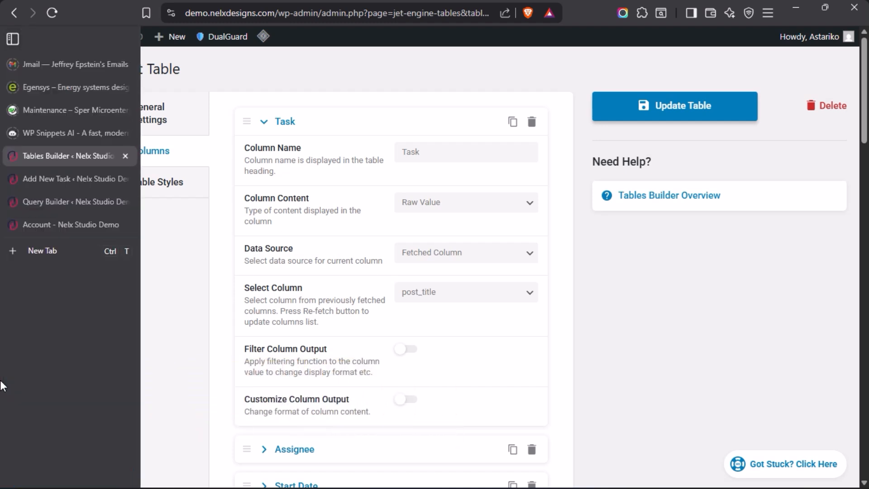
click(37, 202)
mouse_move(3, 228)
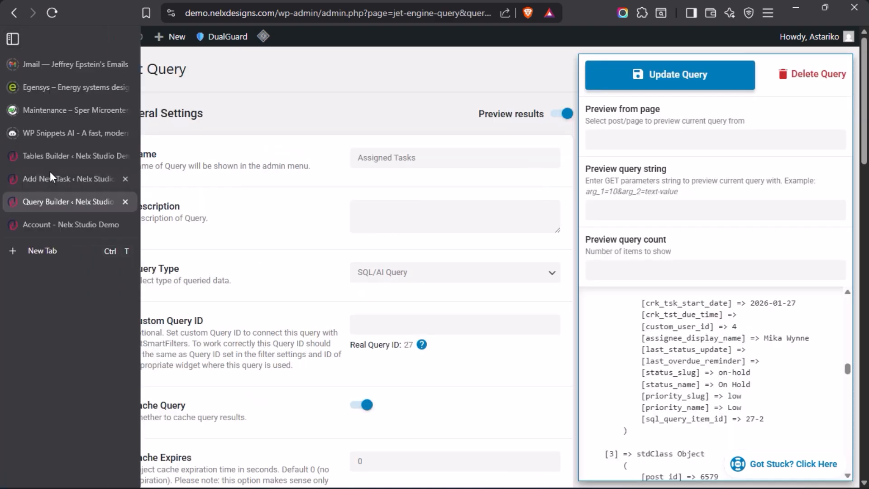
click(45, 156)
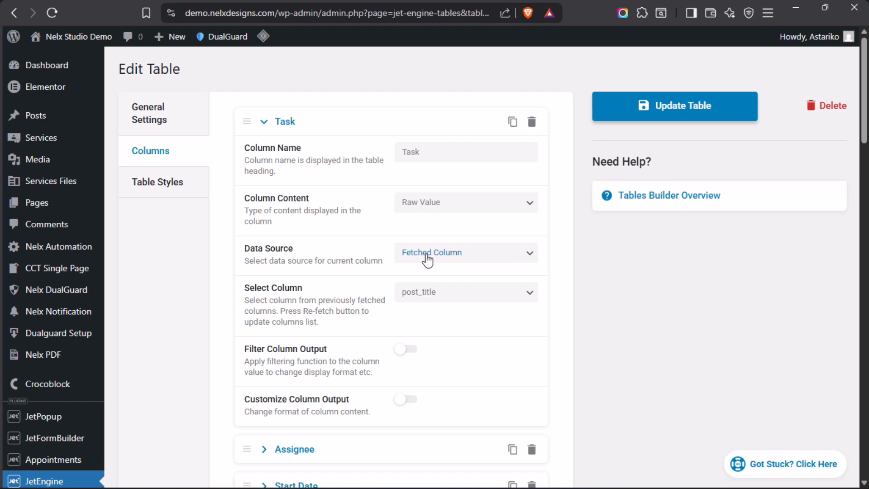
click(529, 294)
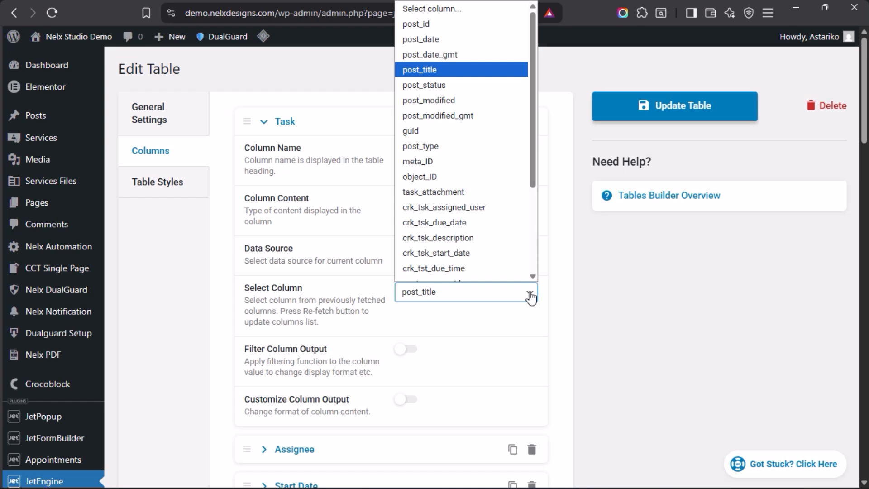
scroll(440, 125, down, 3)
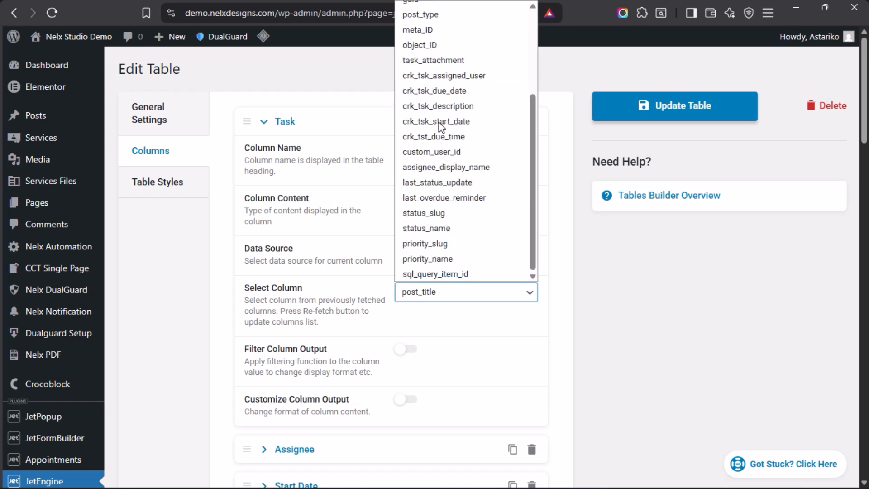
scroll(461, 260, up, 3)
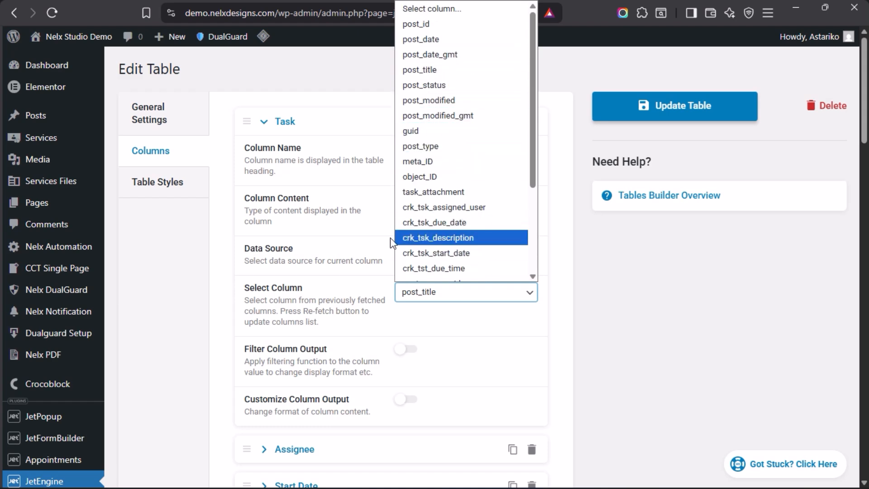
- Examine the fields returned for each task in the Assigned Tasks query's preview results on the Query Builder page
mouse_move(40, 235)
click(45, 204)
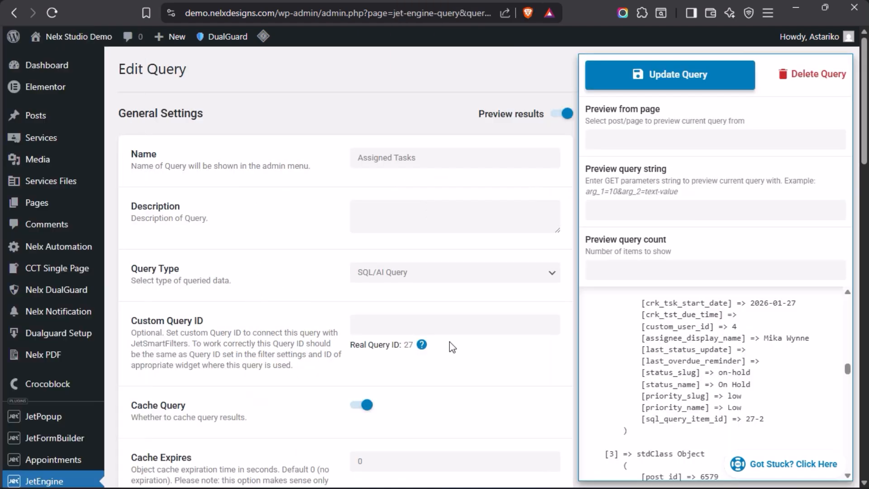
scroll(697, 351, down, 4)
scroll(696, 397, up, 2)
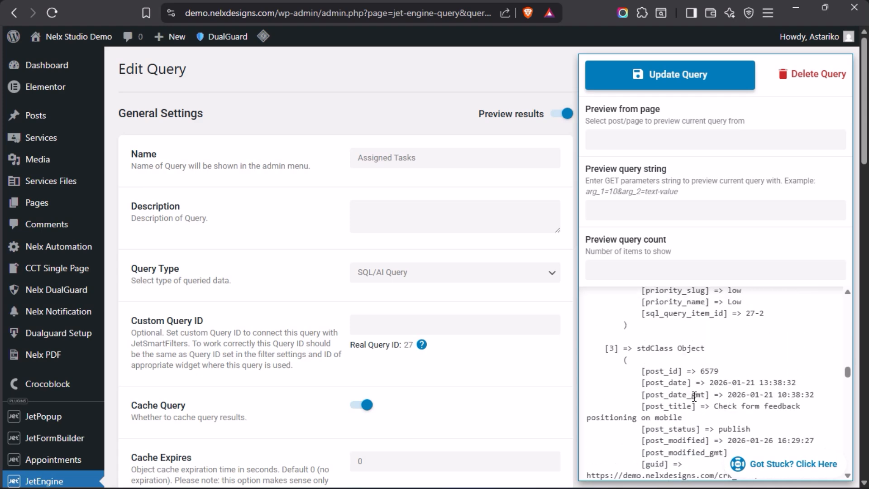
scroll(541, 373, down, 3)
scroll(697, 358, down, 5)
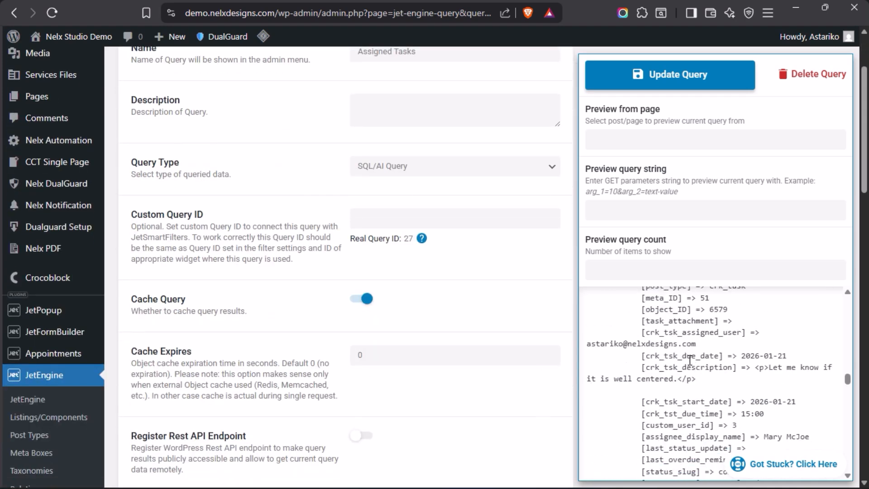
scroll(652, 346, up, 2)
drag(643, 398, 680, 362)
scroll(679, 412, down, 3)
scroll(677, 413, down, 3)
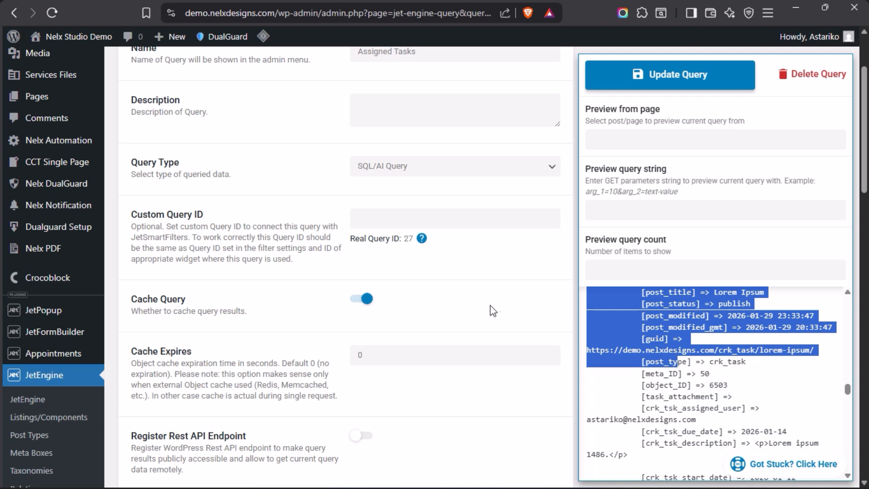
click(388, 304)
- Return to the Tables Builder page, recheck the Task column's Select Column options without changing them, and collapse the Task column
mouse_move(3, 251)
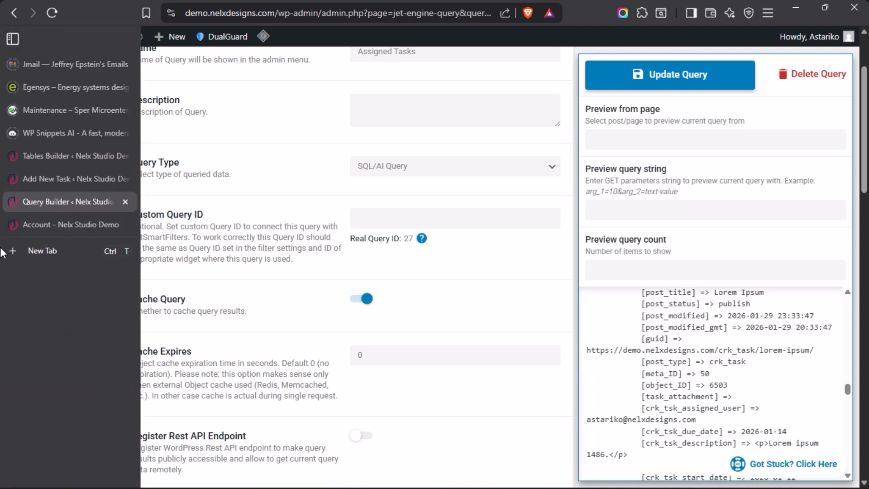
click(44, 151)
click(491, 295)
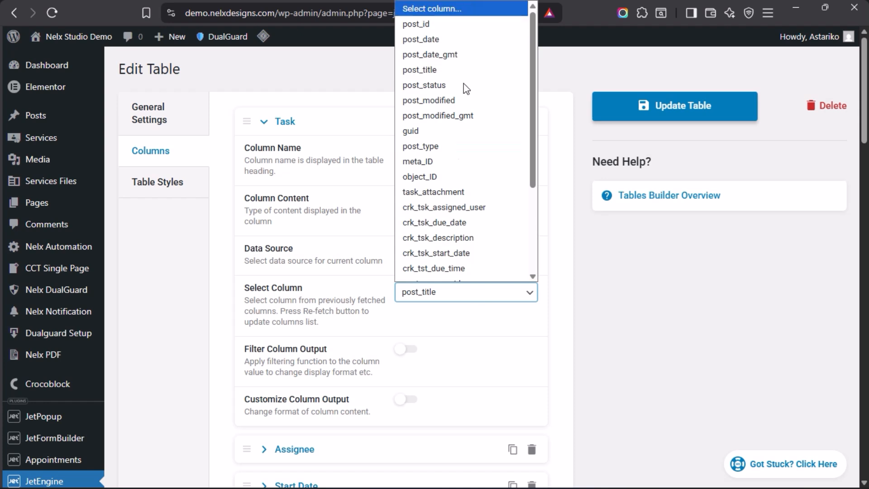
click(362, 259)
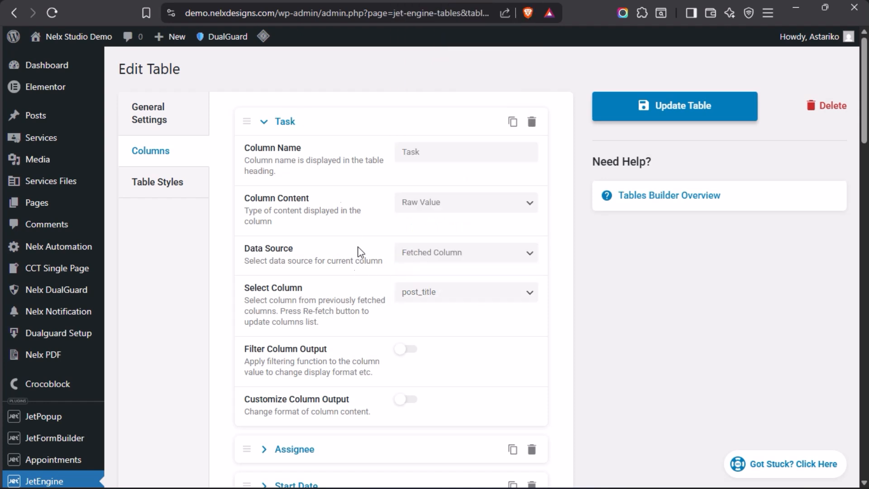
click(262, 124)
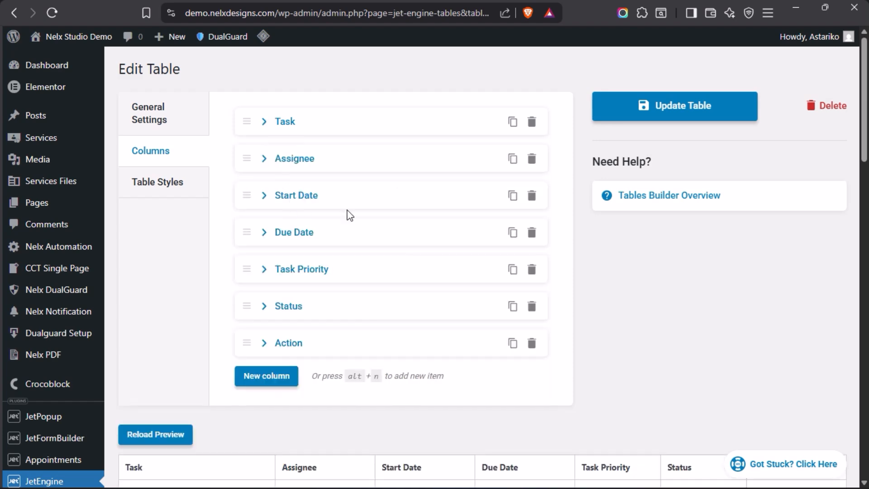
- Check the table preview, then review the Assignee column's content and data source, keeping Raw Value and Fetched Column
scroll(154, 379, down, 2)
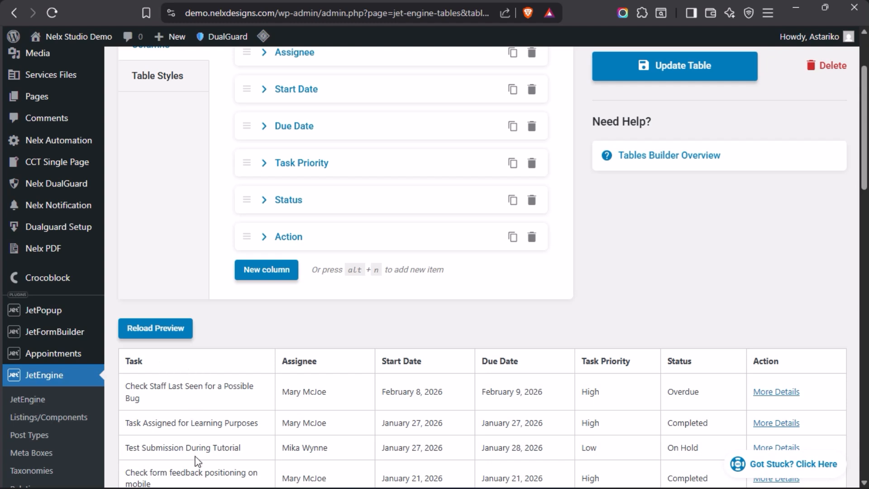
scroll(175, 369, up, 2)
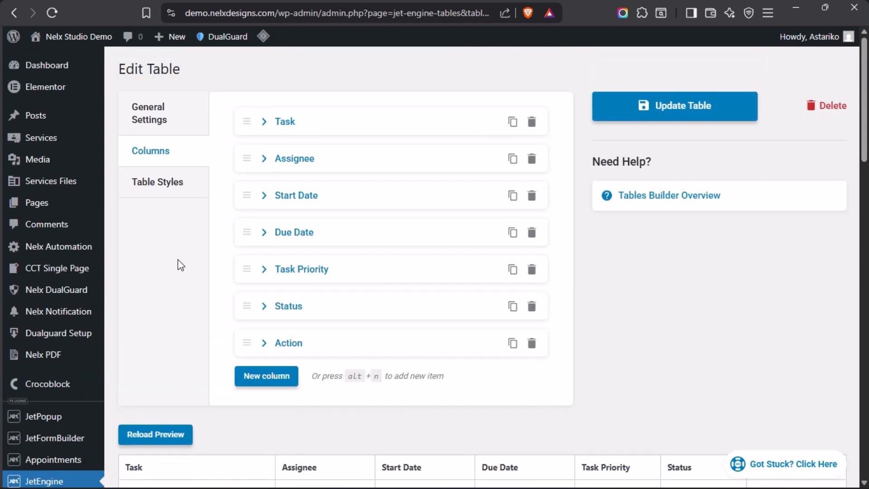
click(265, 160)
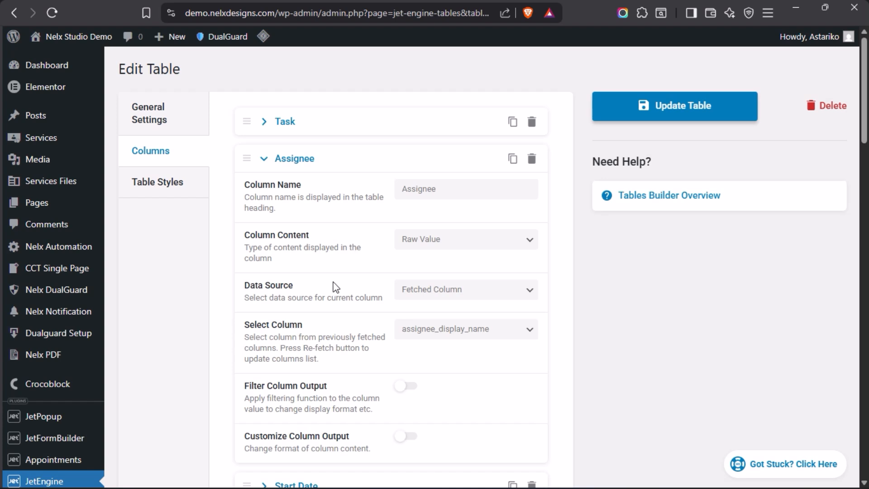
click(527, 249)
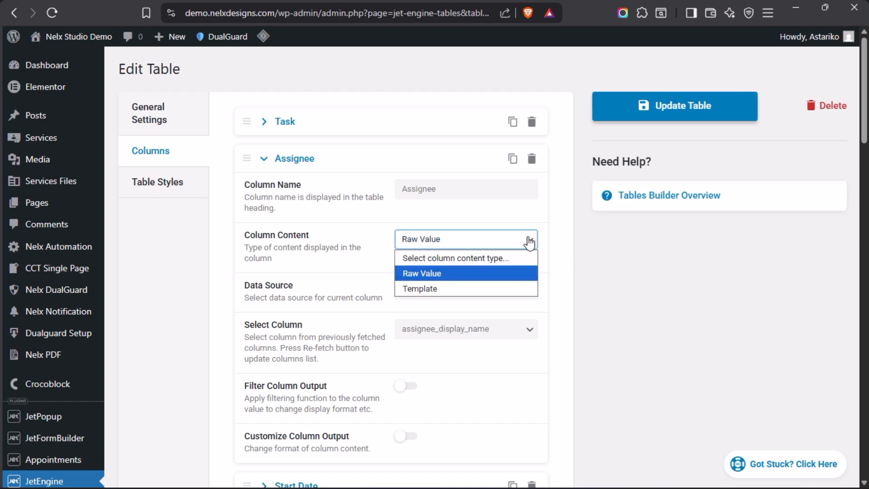
click(433, 278)
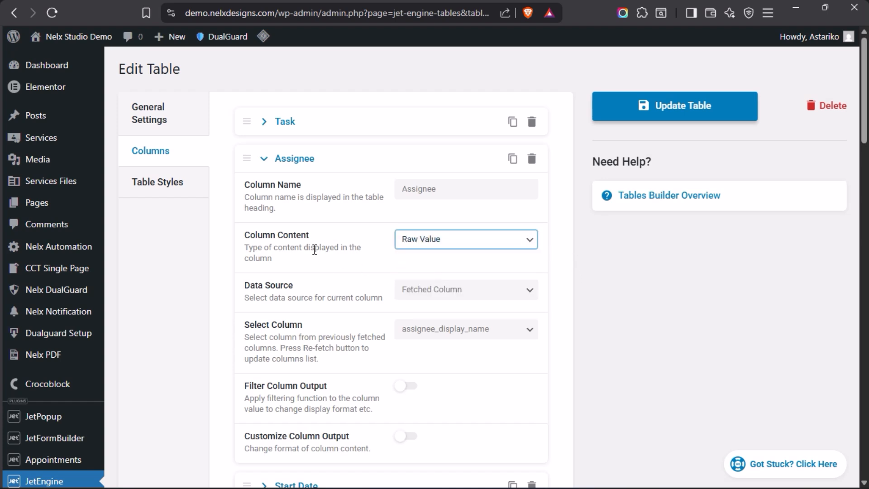
click(530, 291)
click(414, 330)
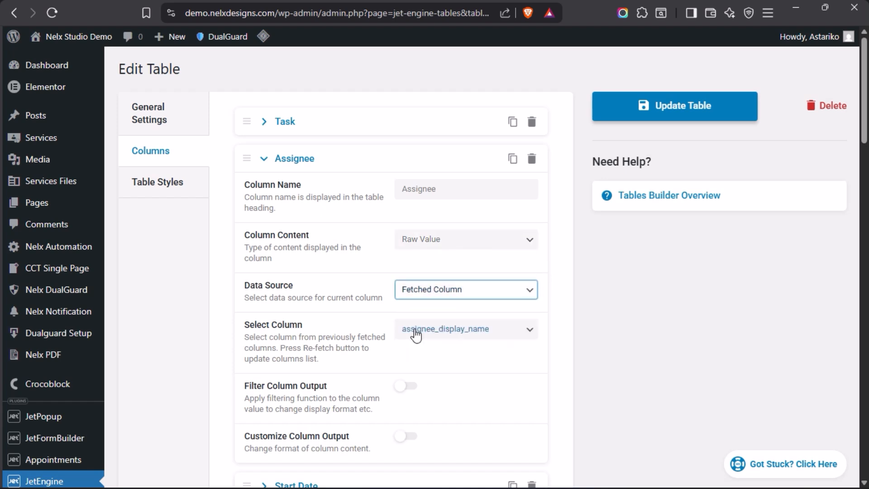
- Review the fetched columns available for the Assignee column, keep assignee_display_name selected, and collapse the column's settings
click(531, 331)
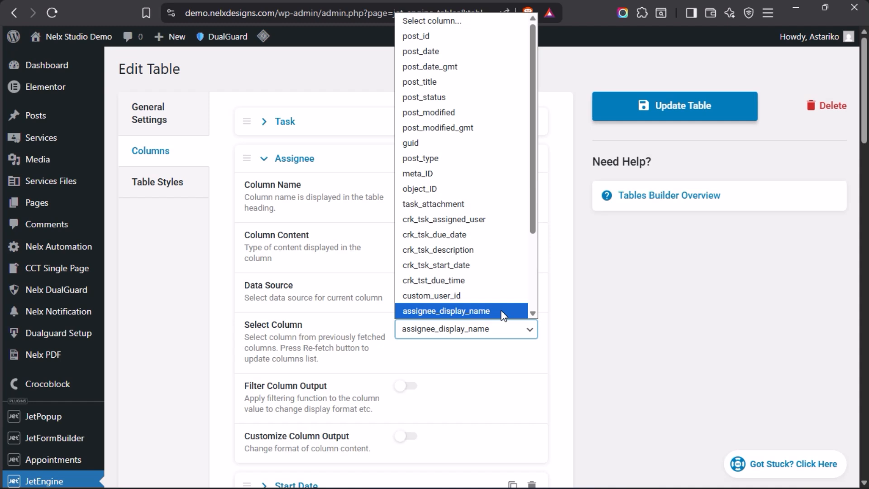
scroll(503, 294, down, 3)
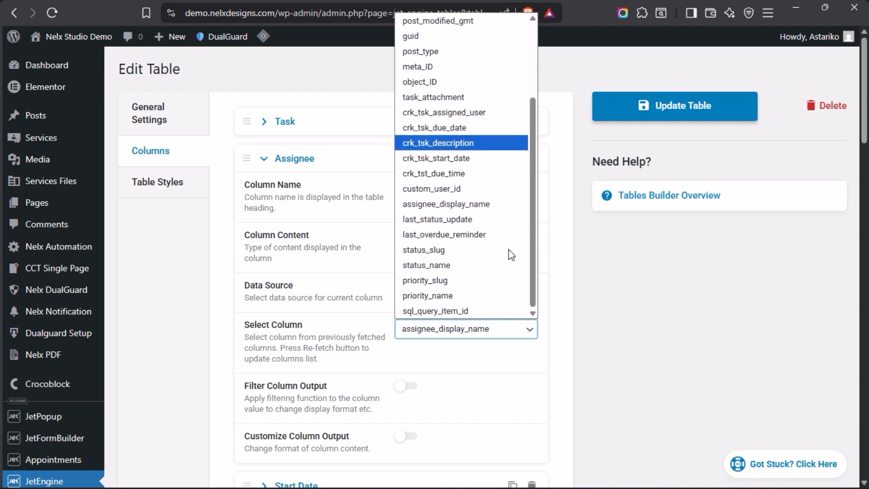
click(459, 204)
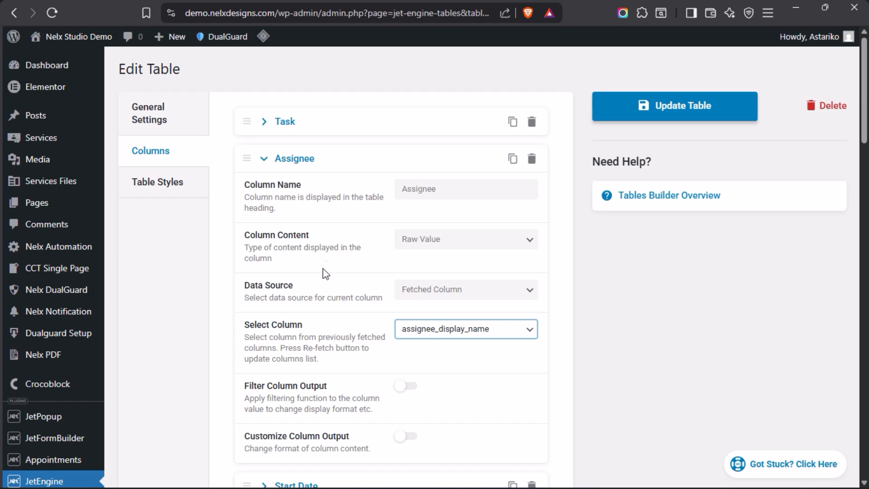
scroll(342, 275, down, 3)
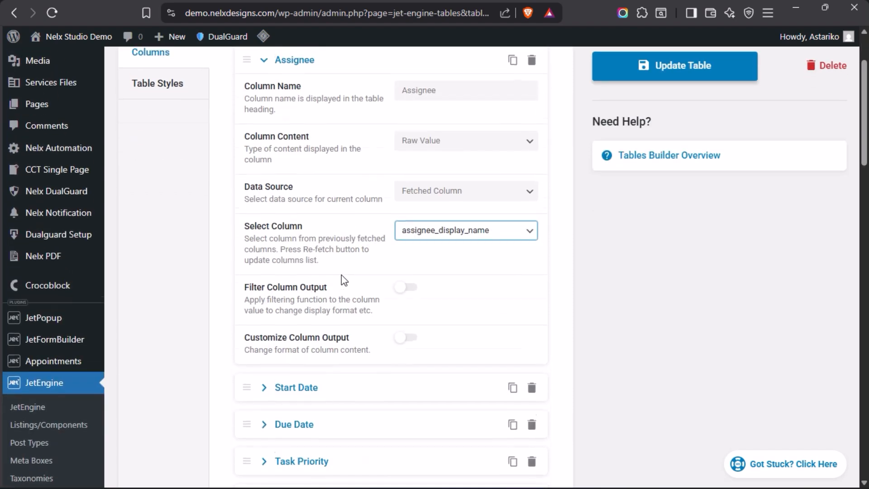
scroll(342, 275, up, 3)
click(274, 165)
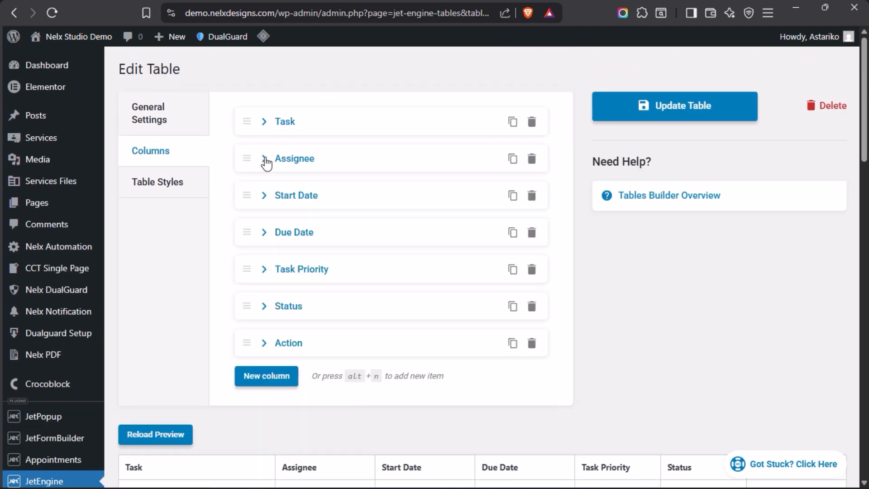
- Expand the Start Date column and review its fetched column options, keeping crk_tsk_start_date selected
click(263, 196)
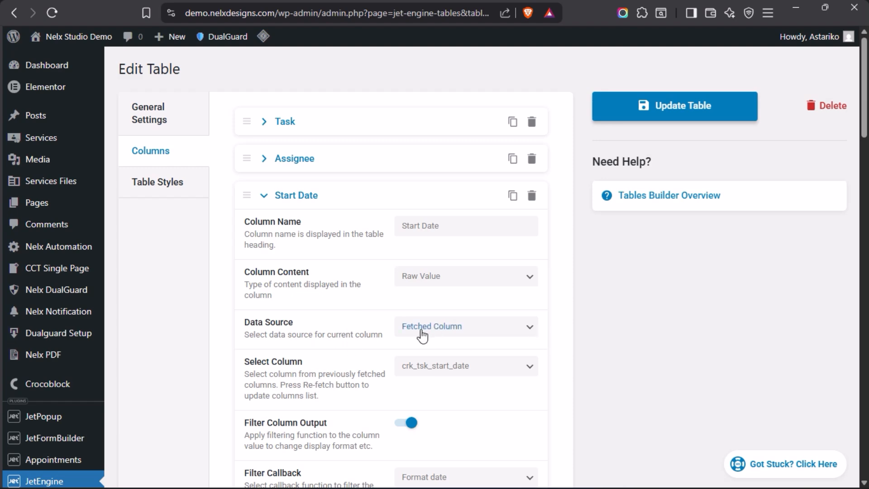
scroll(335, 317, down, 2)
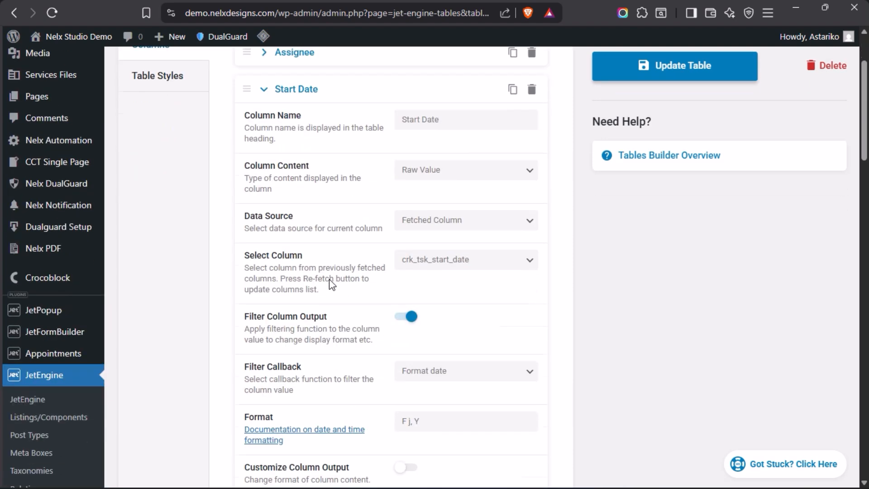
click(532, 267)
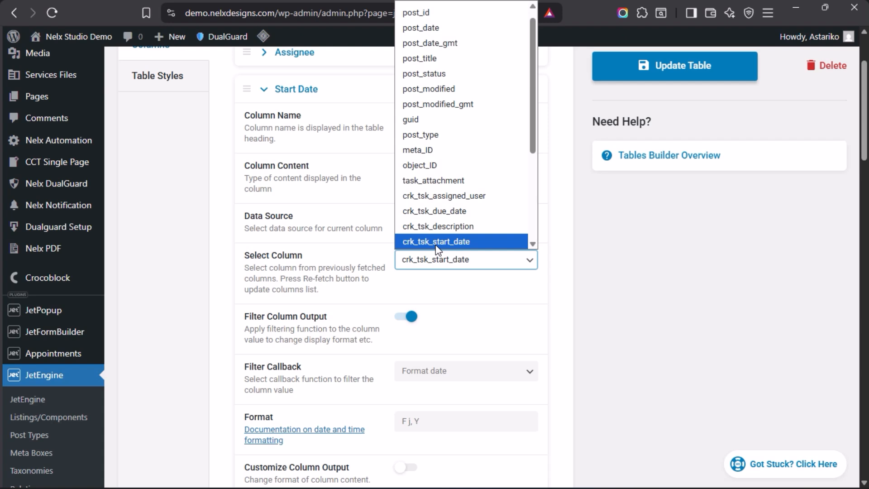
click(461, 240)
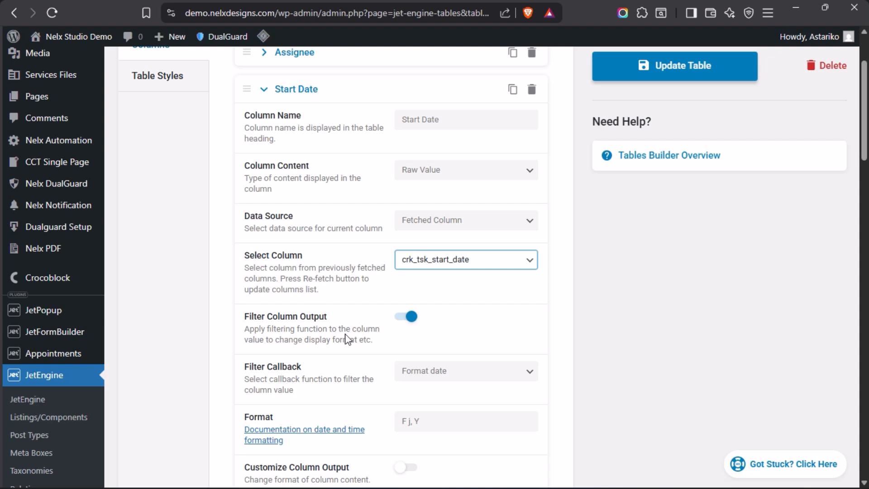
- Turn off Filter Column Output for the Start Date column, reload the table preview and inspect the unformatted start dates
click(398, 322)
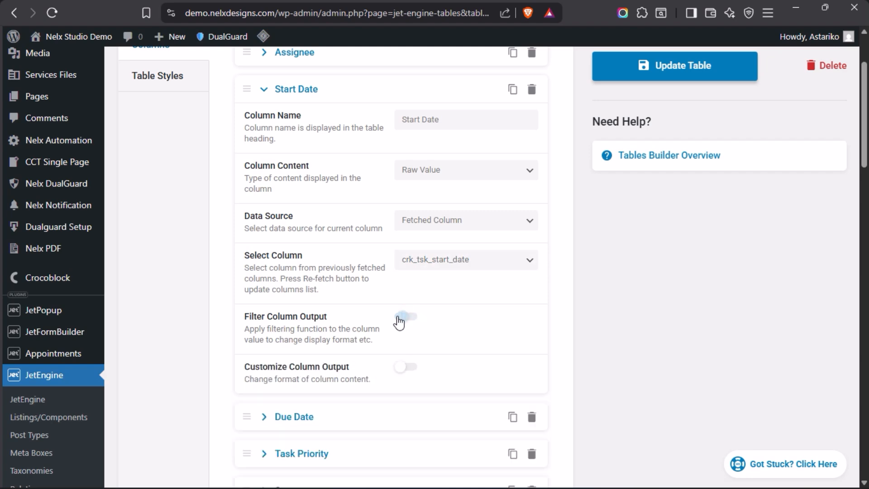
scroll(183, 310, down, 5)
scroll(182, 309, down, 2)
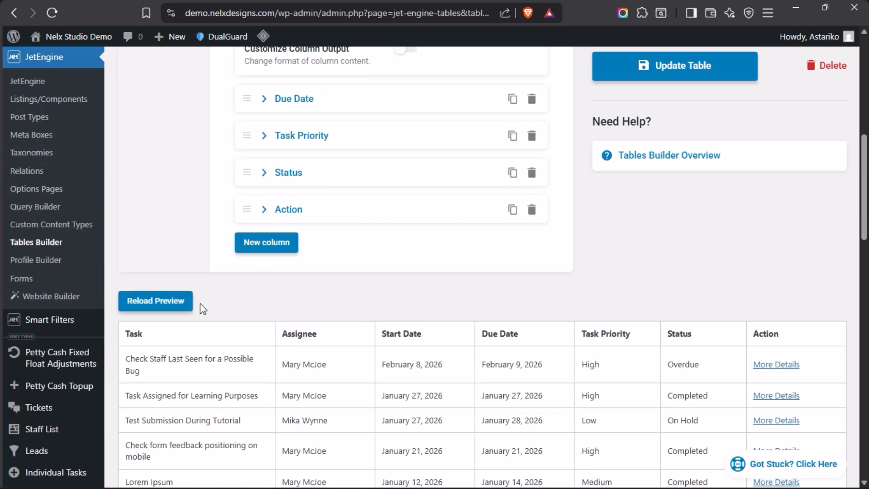
click(162, 300)
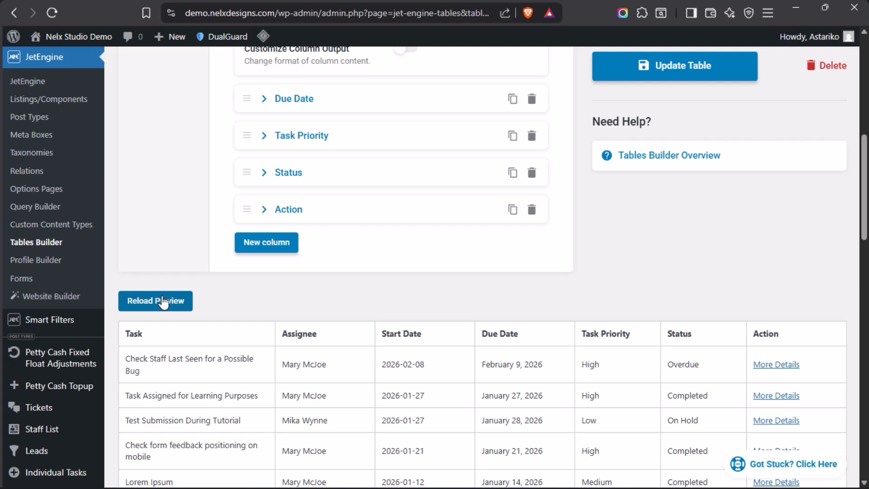
click(166, 306)
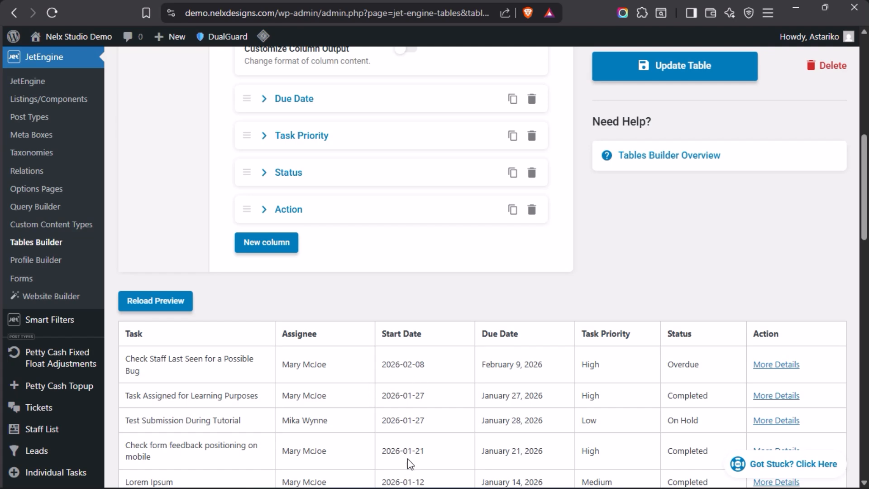
scroll(417, 380, down, 2)
scroll(421, 340, down, 4)
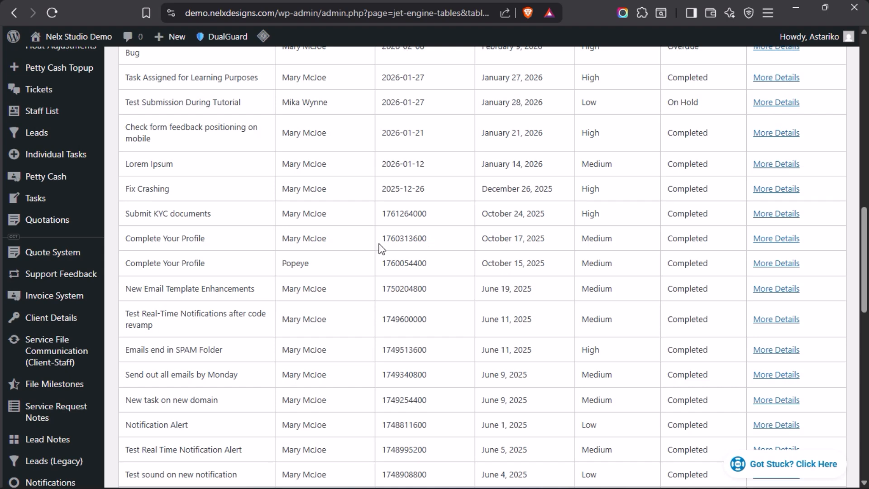
scroll(402, 244, up, 2)
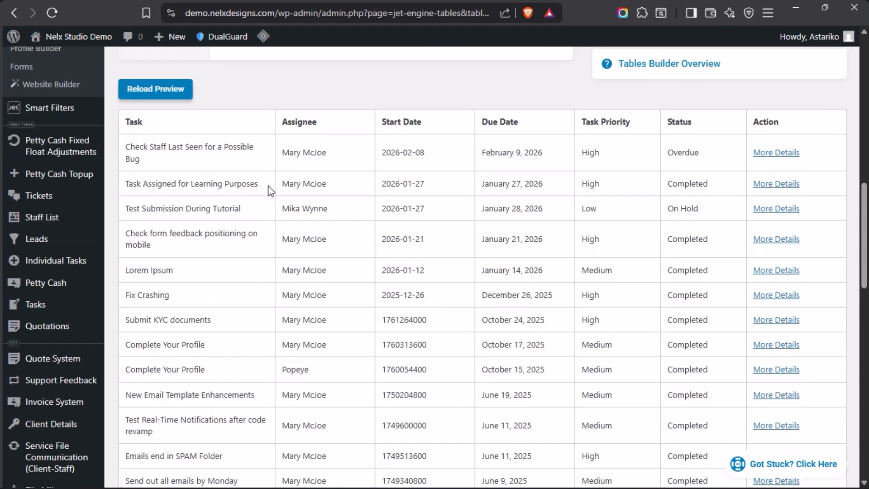
- Examine the raw timestamps listed in the Start Date column further down the table preview
scroll(414, 268, down, 4)
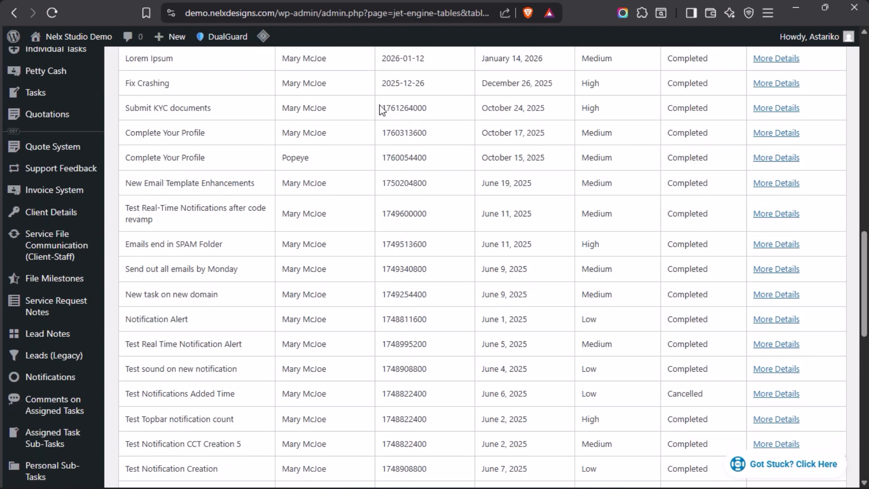
drag(380, 109, 442, 261)
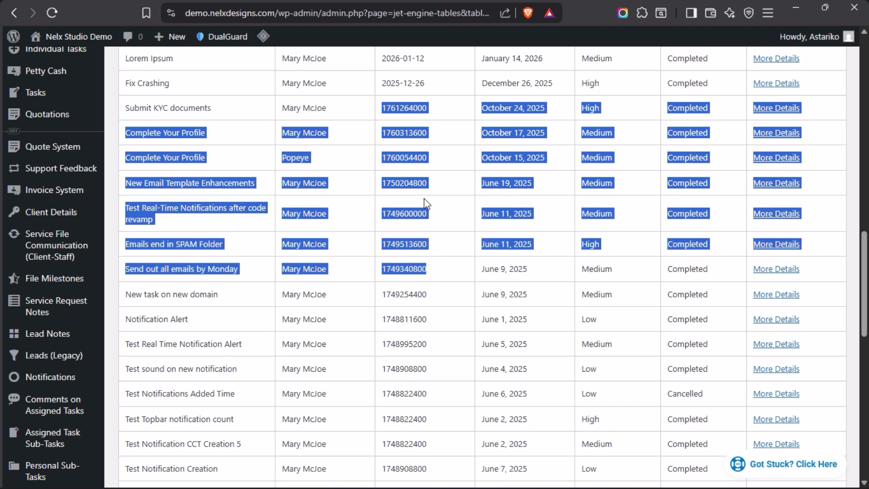
click(414, 132)
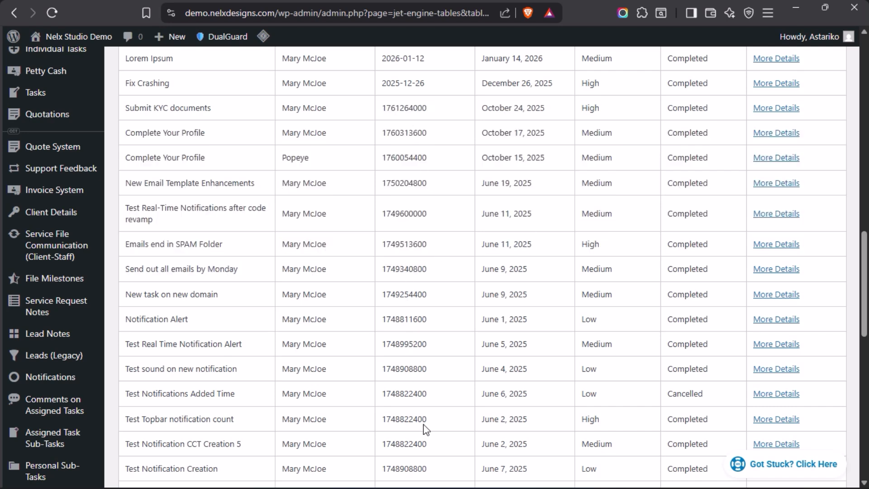
- Turn Filter Column Output back on for the Start Date column, keeping the Format date callback and the F j, Y format
scroll(399, 361, up, 15)
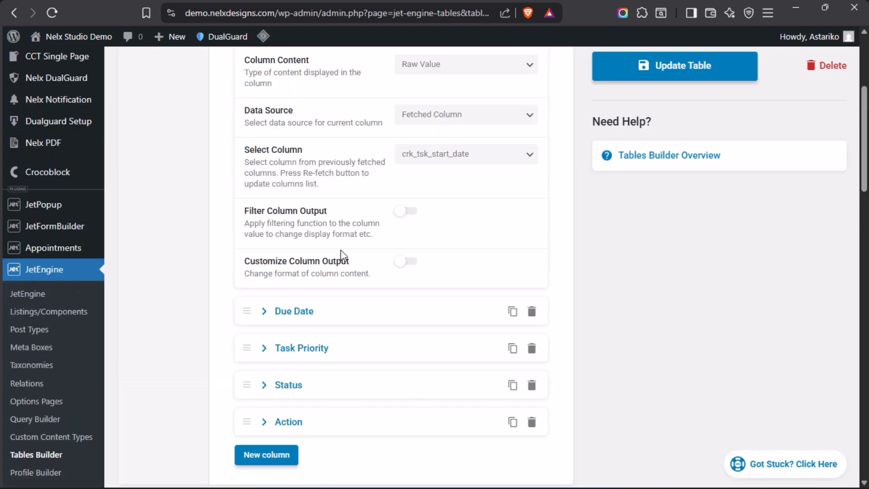
scroll(342, 217, up, 2)
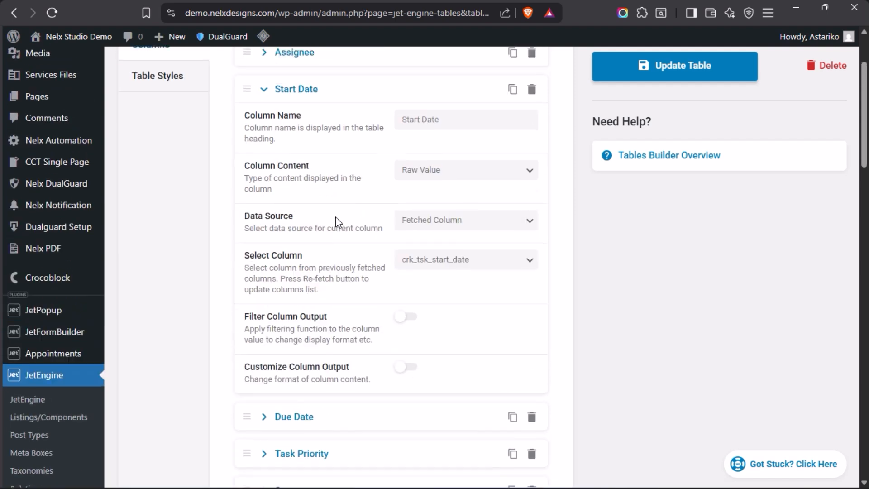
click(413, 321)
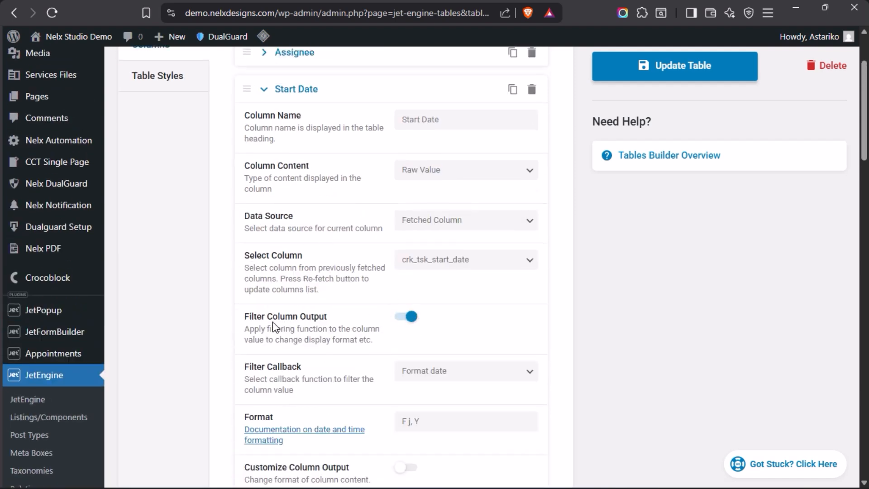
scroll(371, 312, down, 2)
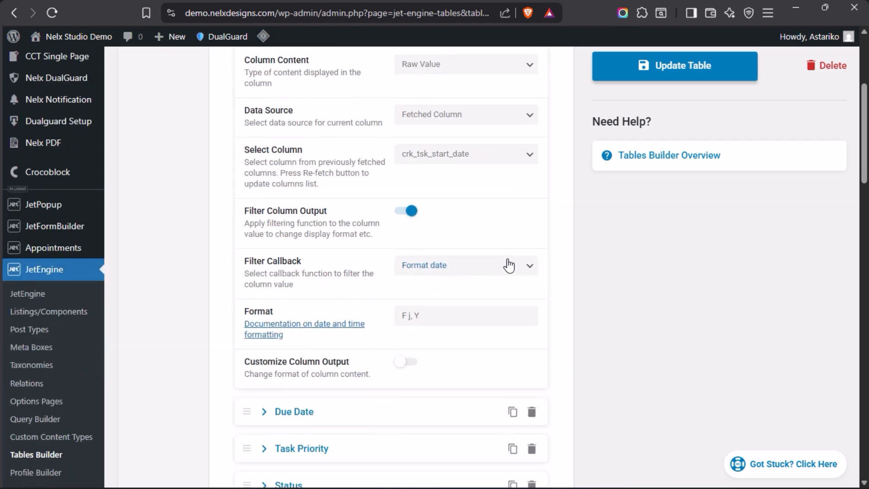
triple_click(431, 316)
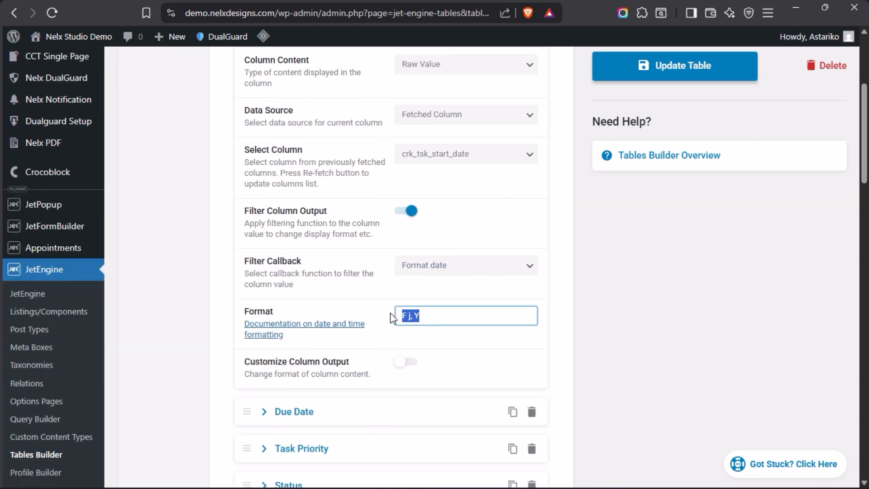
click(373, 300)
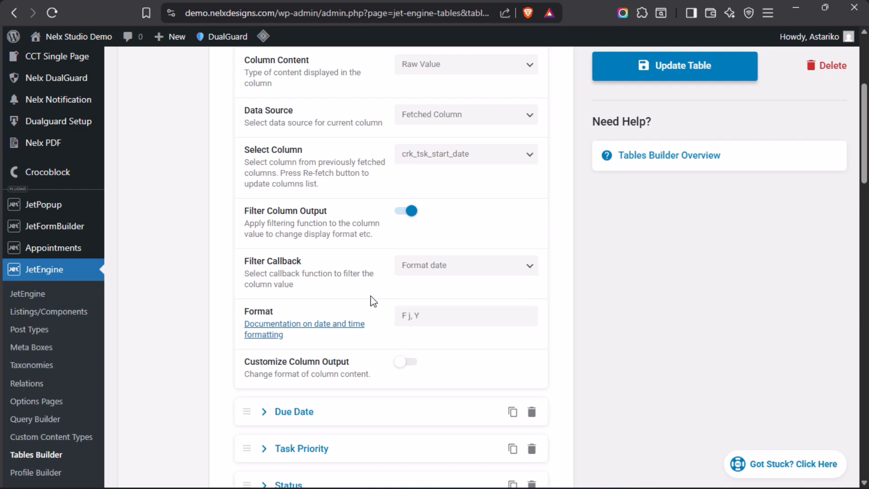
- Reload the table preview and collapse the Start Date column's settings
scroll(226, 305, down, 6)
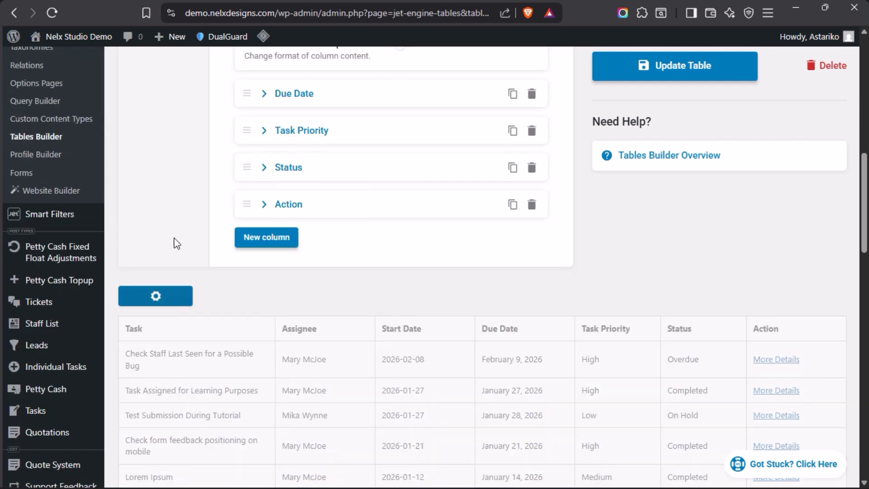
scroll(174, 226, up, 6)
scroll(174, 224, up, 4)
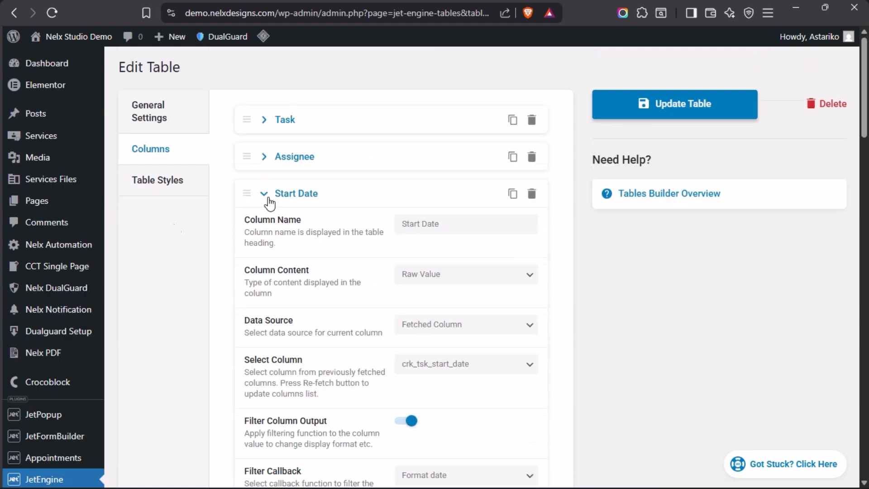
click(265, 195)
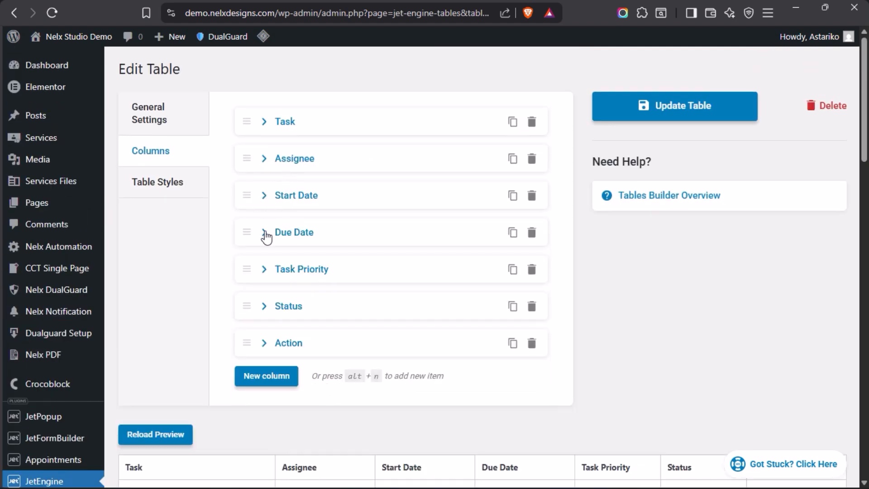
- Review the Due Date column's source and date formatting, collapse it, and check the dates in the table preview
click(266, 232)
scroll(342, 272, down, 2)
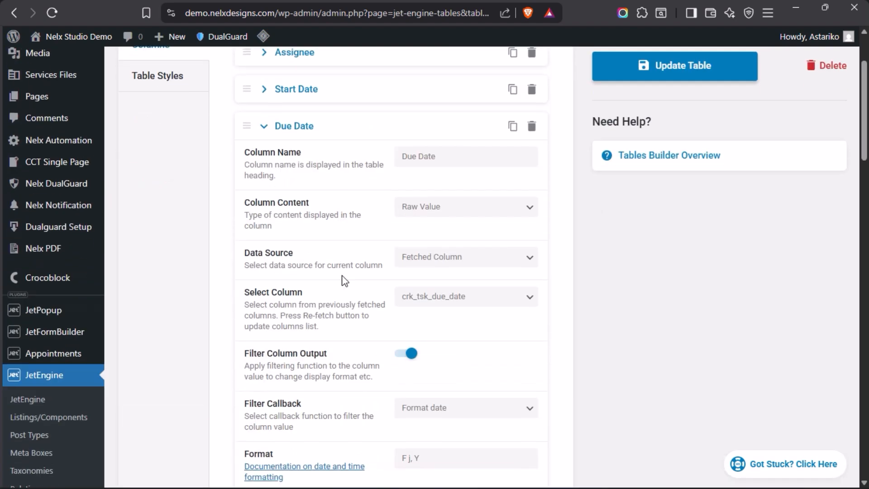
scroll(453, 356, down, 2)
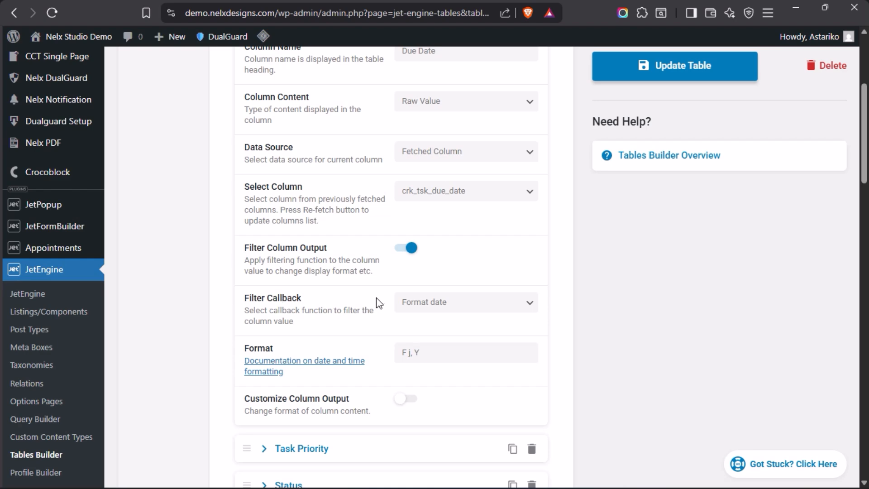
scroll(313, 256, up, 5)
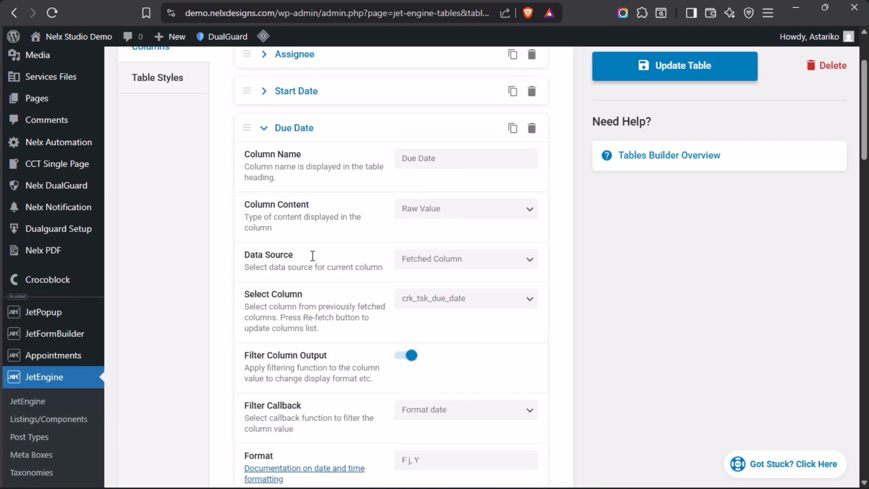
click(268, 233)
scroll(163, 298, down, 4)
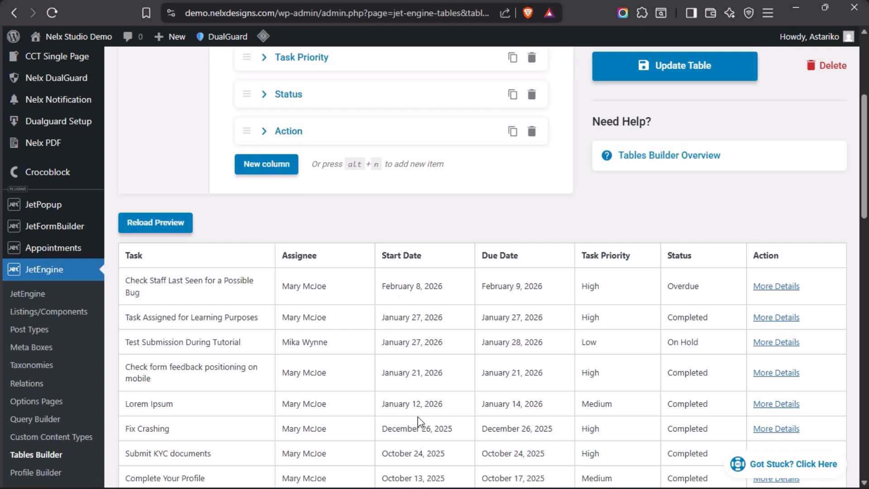
scroll(415, 359, up, 4)
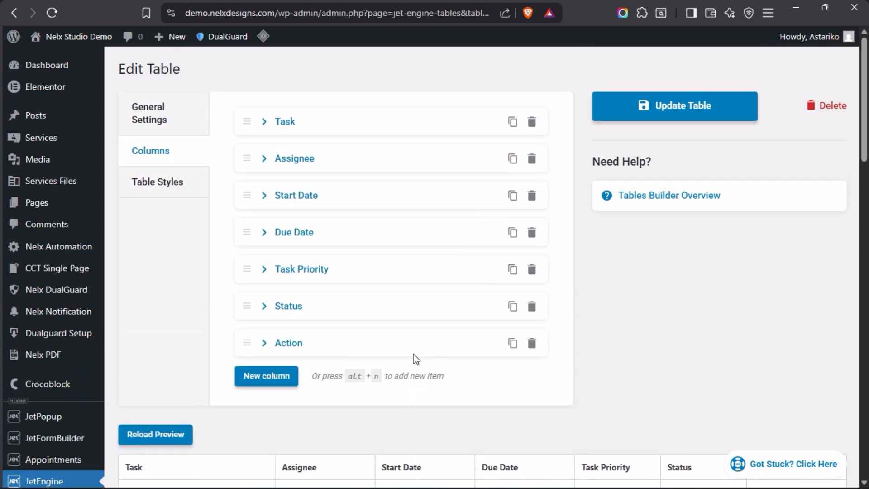
- Expand the Task Priority column, review its fetched column options, keep priority_name selected, and collapse the column
click(264, 271)
scroll(304, 283, down, 2)
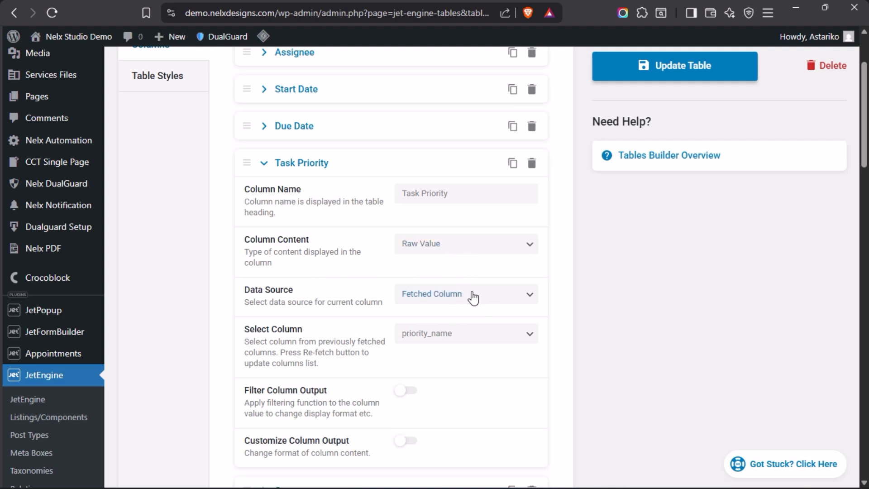
click(487, 335)
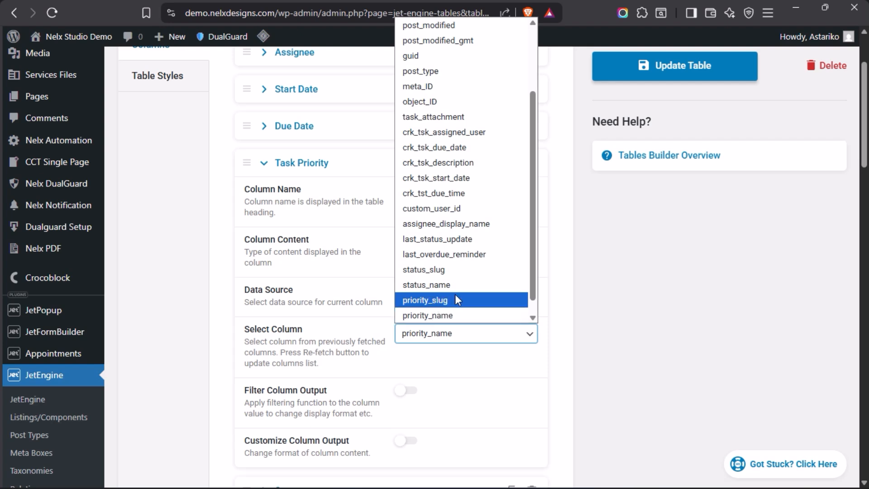
click(534, 318)
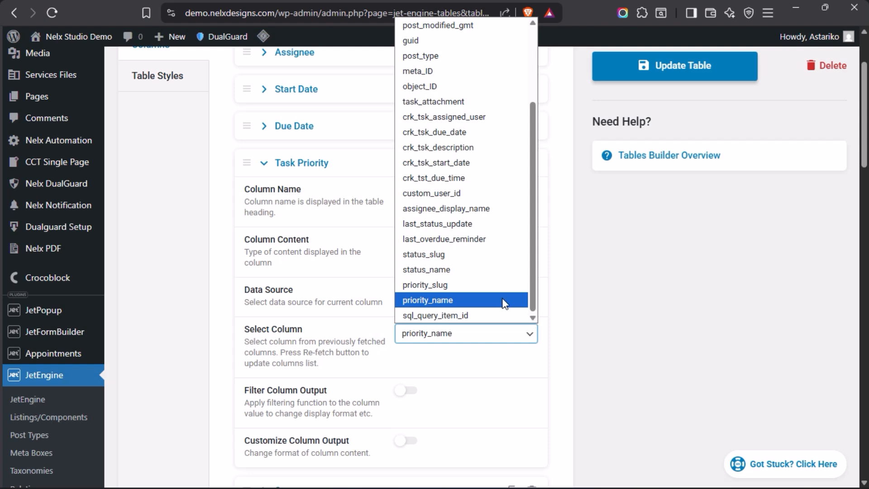
click(447, 301)
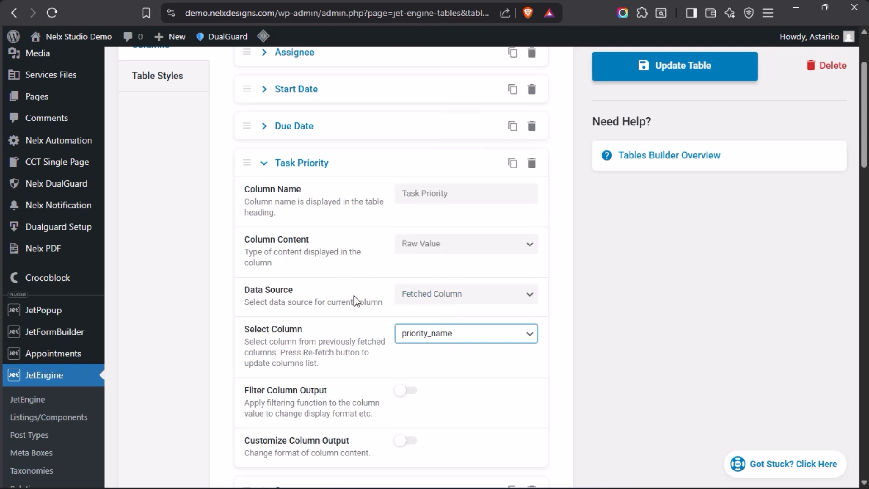
scroll(299, 271, down, 5)
scroll(280, 262, up, 5)
click(266, 165)
- Expand the Status column, review its fetched column options, keep status_name selected, and collapse the column
click(266, 201)
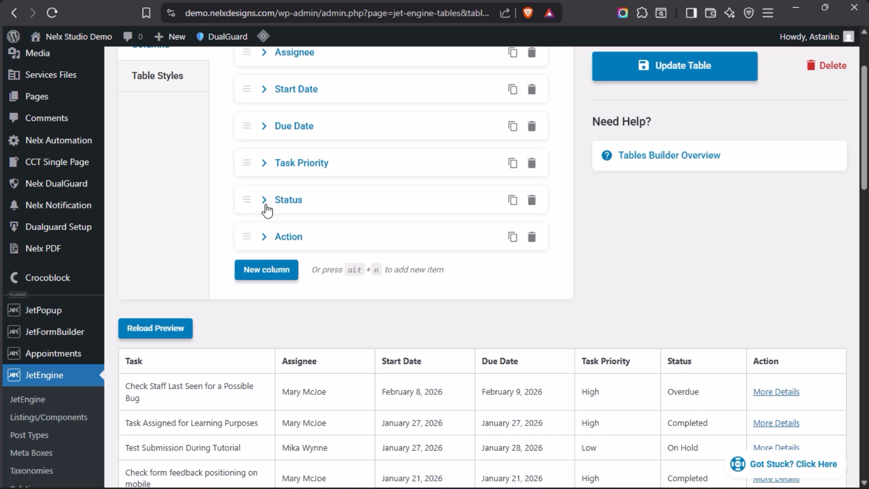
scroll(346, 298, down, 3)
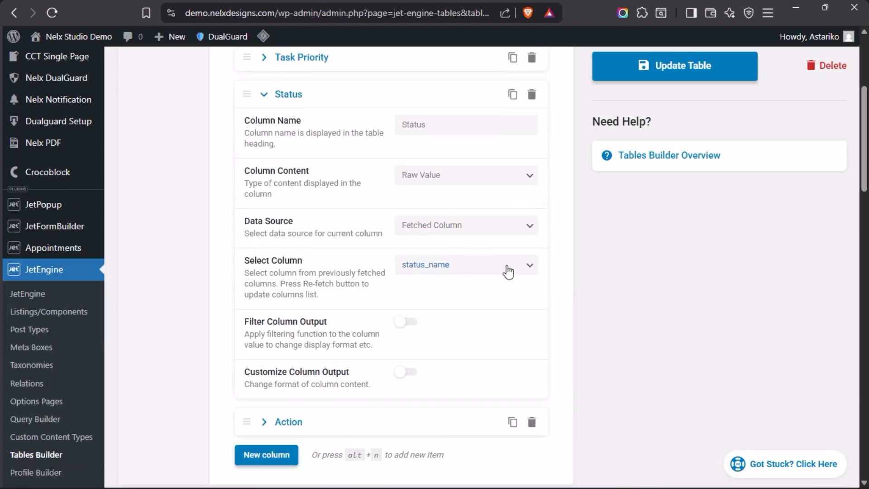
click(526, 272)
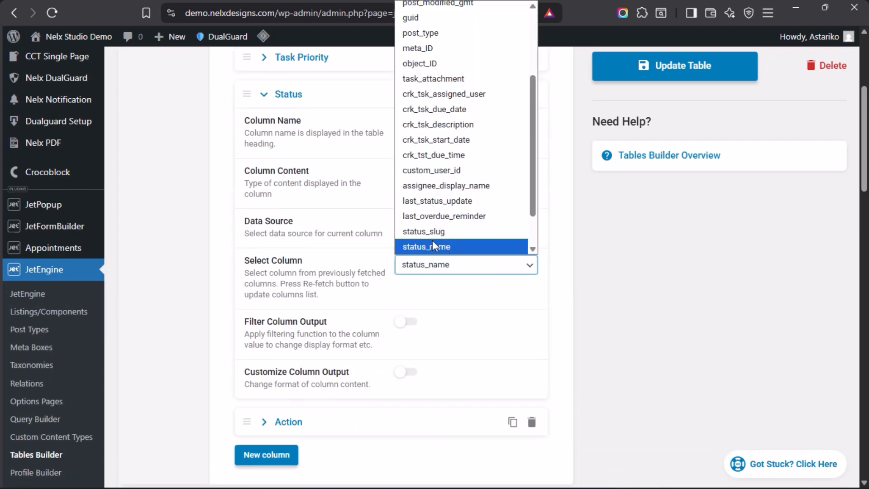
click(350, 234)
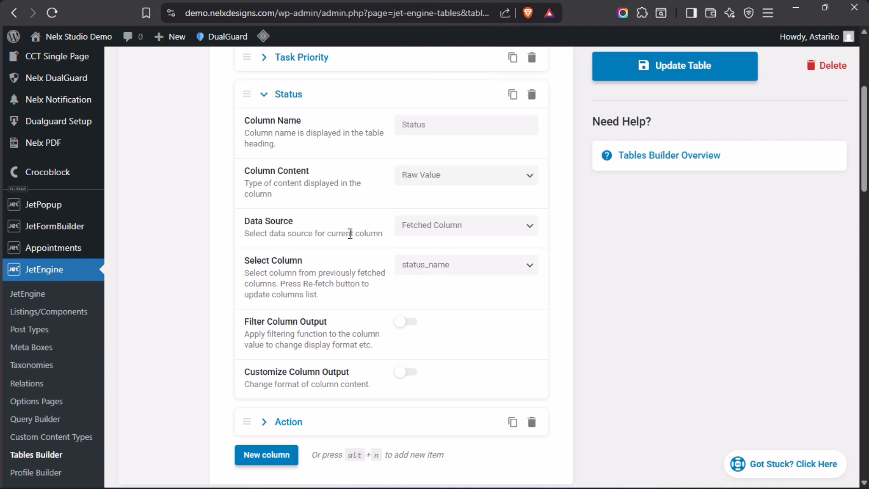
scroll(295, 230, up, 3)
click(259, 200)
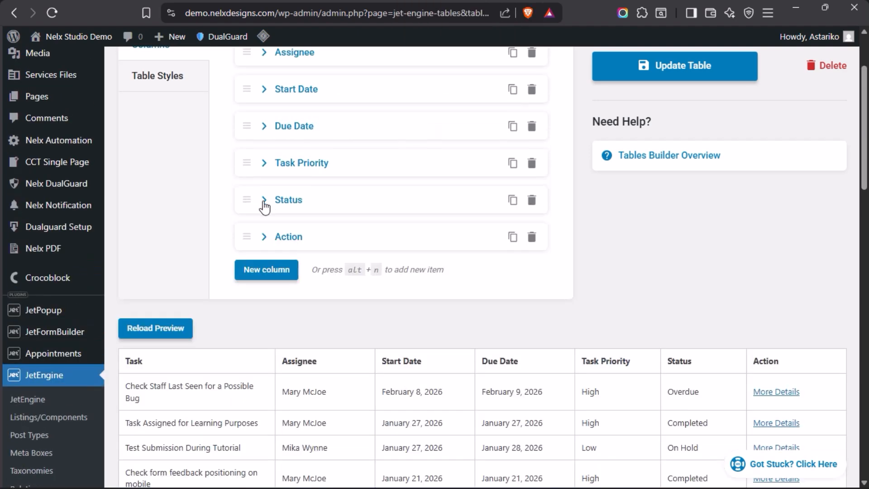
- Expand the Action column and compare its fetched column and custom output format with the links in the table preview
click(264, 237)
scroll(349, 276, down, 5)
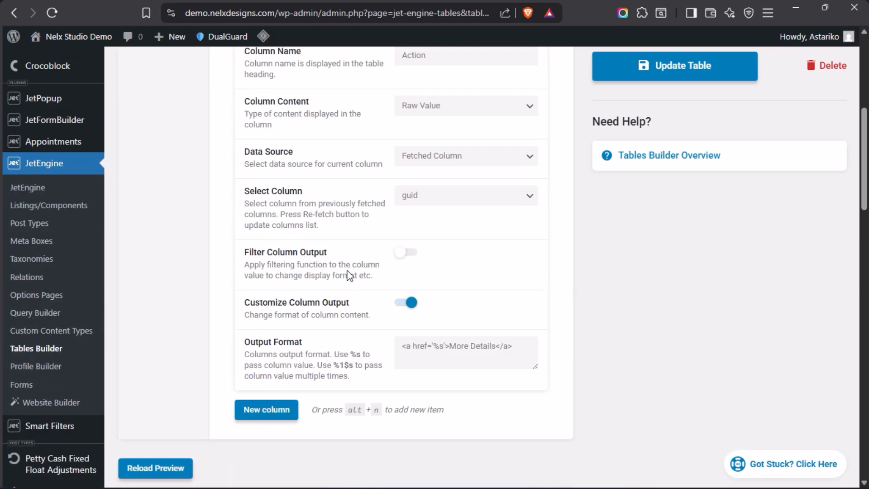
scroll(349, 275, down, 7)
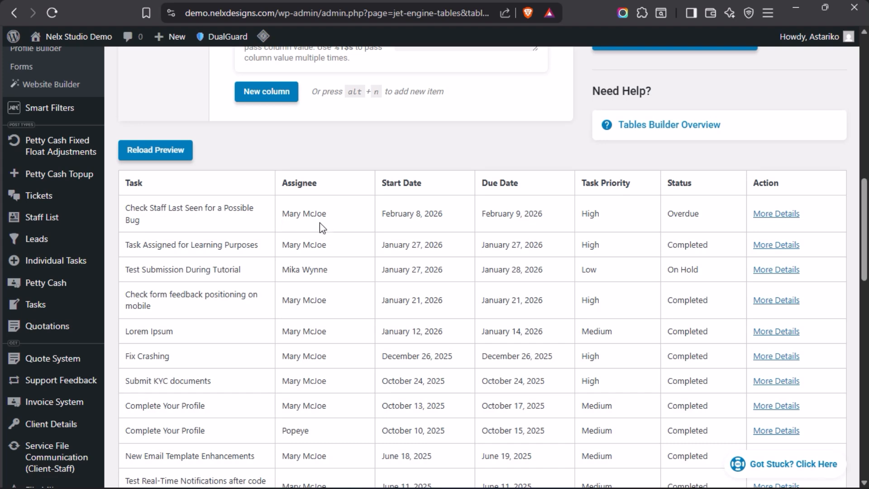
scroll(294, 231, up, 5)
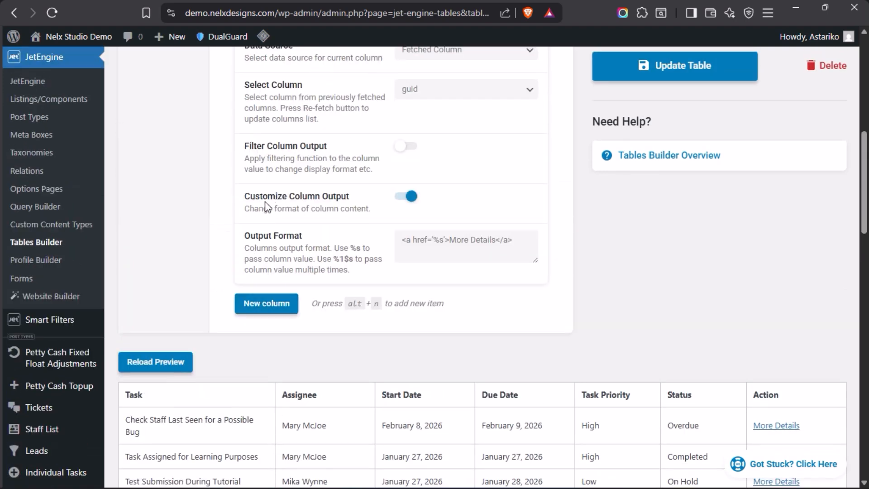
scroll(281, 225, up, 5)
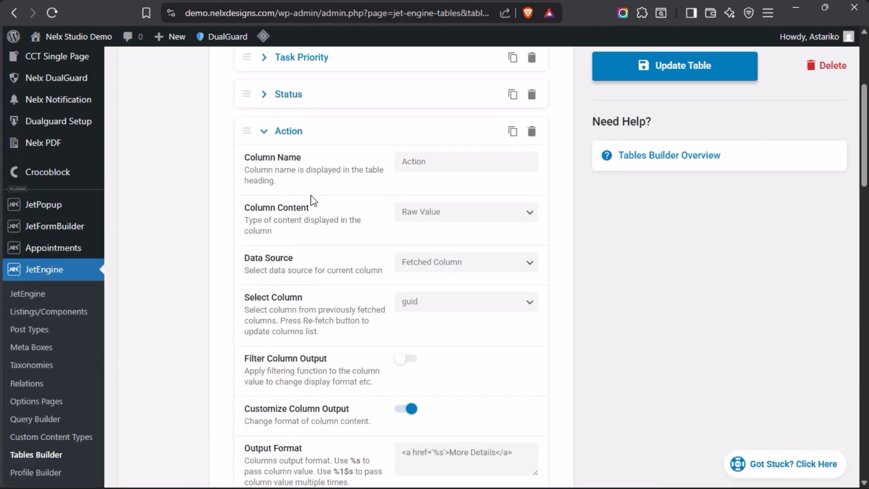
- Highlight the guid field and its URL in the Assigned Tasks query preview, and return to the Action column's settings
mouse_move(1, 254)
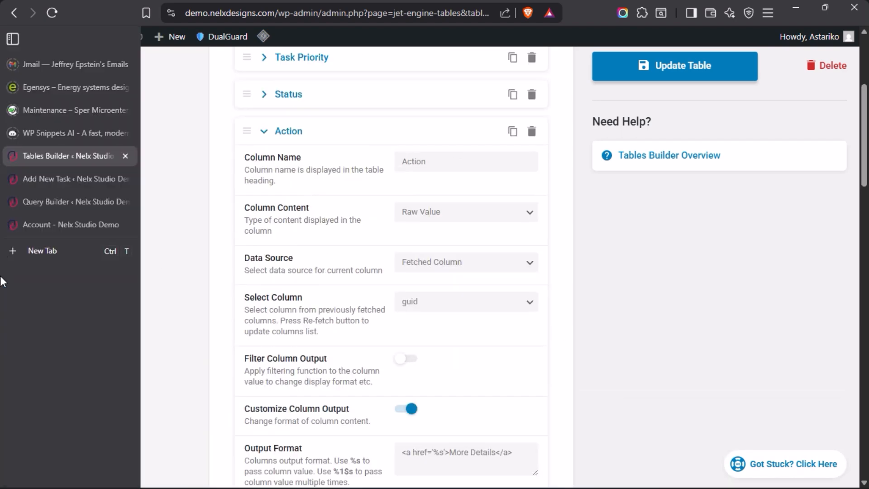
click(41, 200)
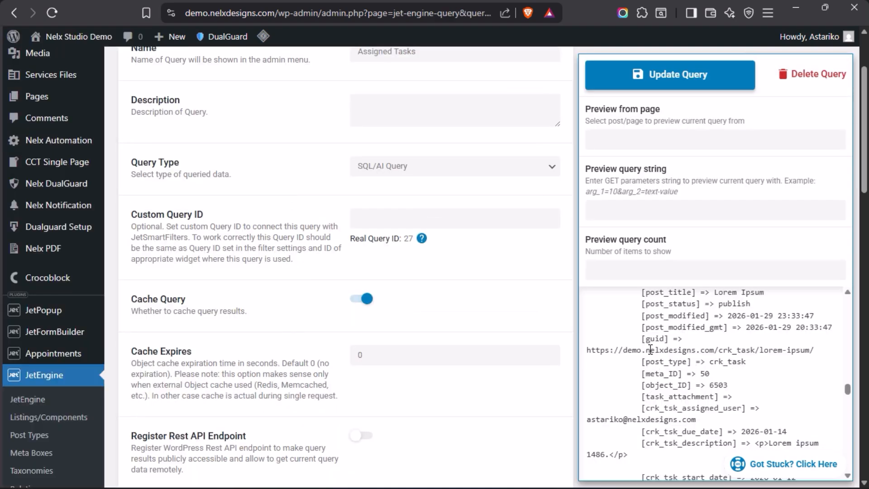
drag(643, 338, 805, 346)
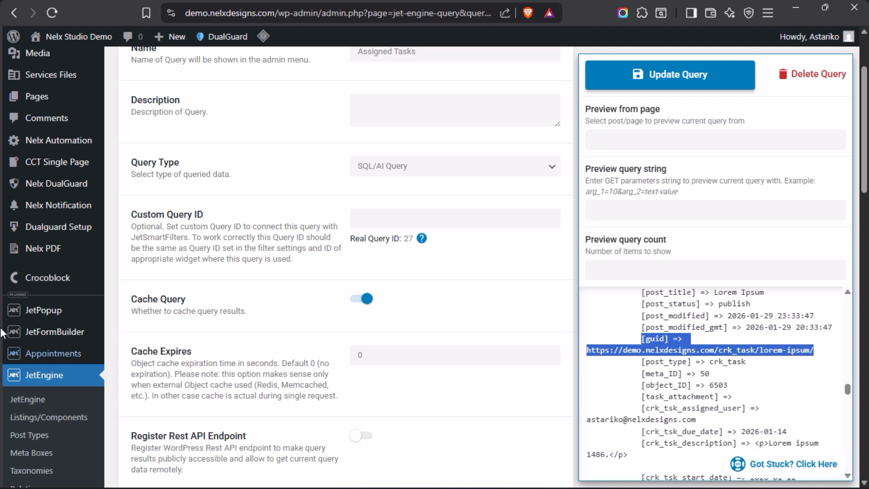
mouse_move(39, 281)
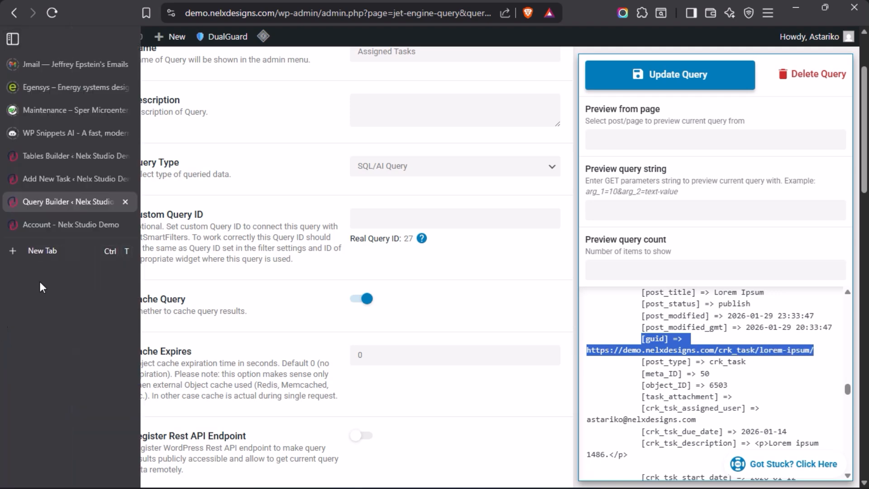
click(52, 157)
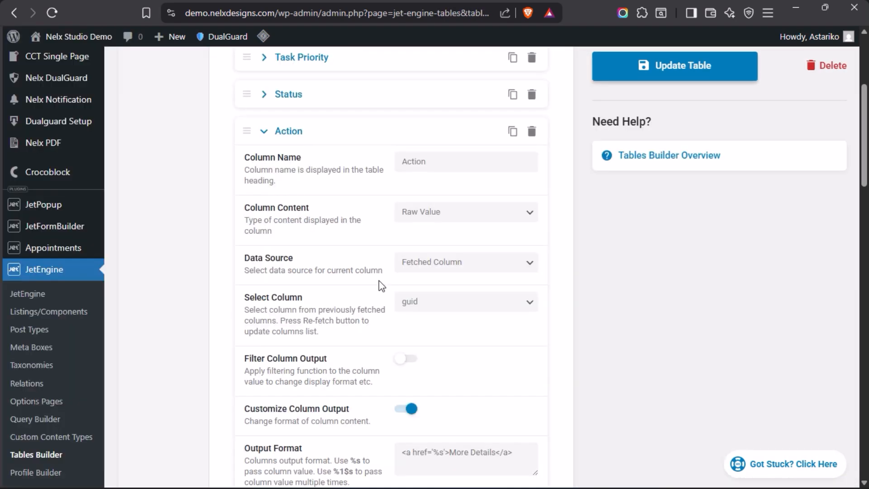
- Turn off custom output for the Action column and reload the table preview
scroll(381, 285, down, 2)
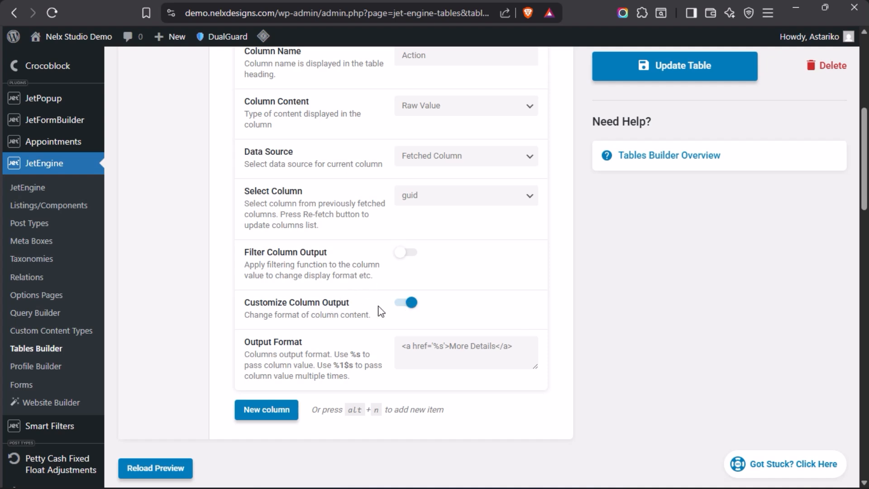
click(401, 307)
click(401, 307)
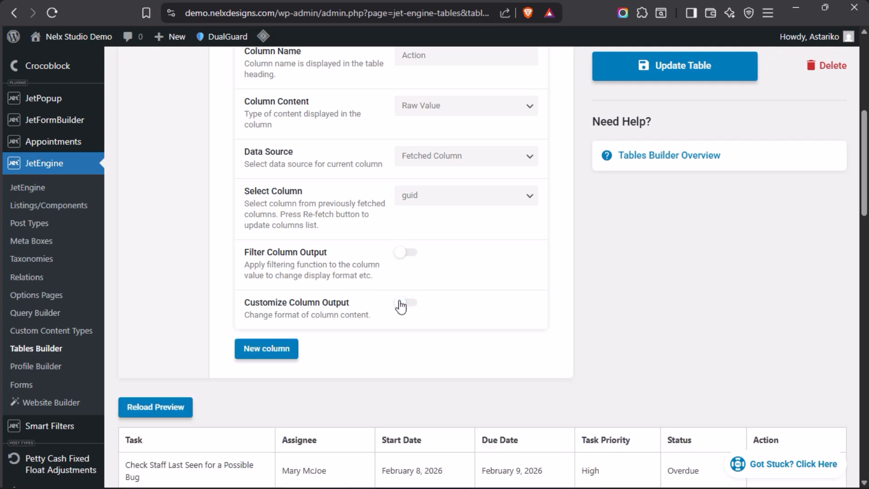
click(145, 407)
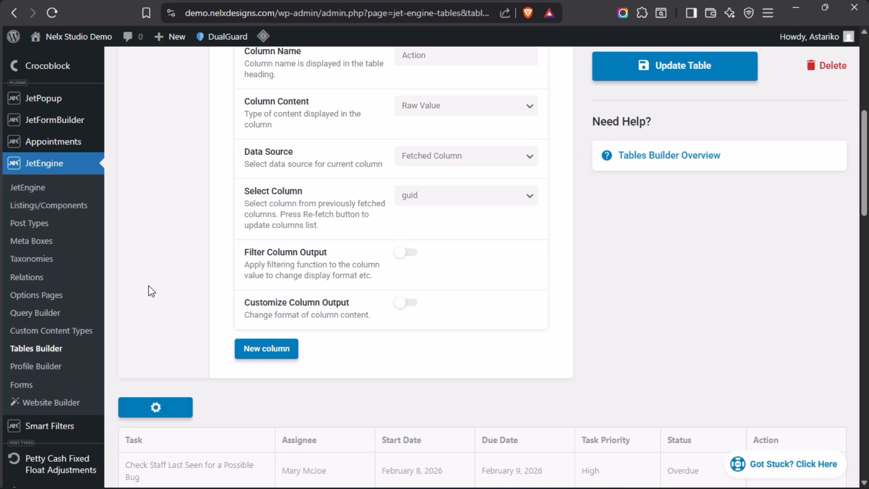
scroll(150, 286, down, 5)
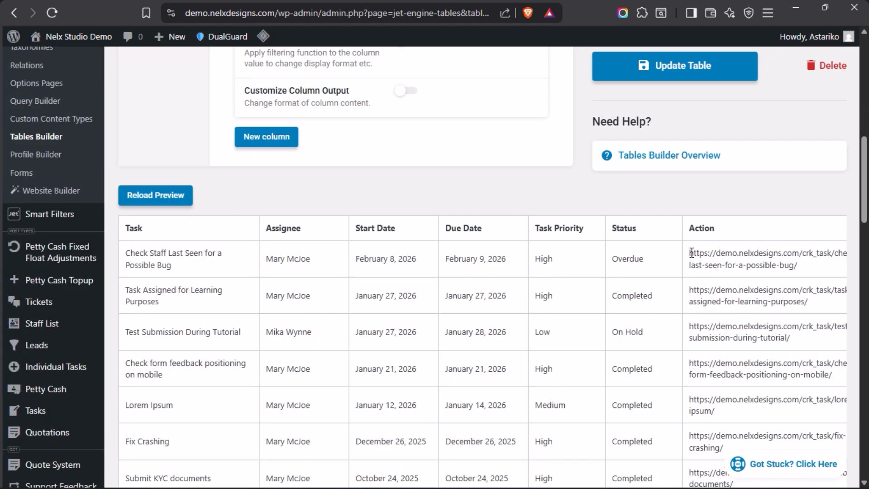
- Highlight the raw guid URLs in the Action cells of the table preview's first rows
drag(692, 251, 830, 275)
click(693, 288)
drag(693, 288, 813, 314)
drag(693, 324, 806, 351)
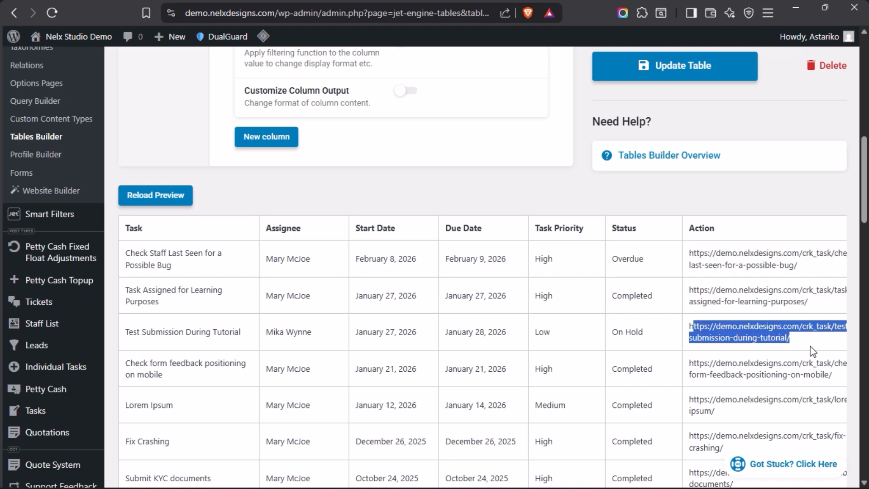
drag(693, 361, 849, 402)
click(597, 357)
- Enable output filtering for the Action column, review the Filter Callback setting, and disable filtering again
scroll(289, 231, up, 2)
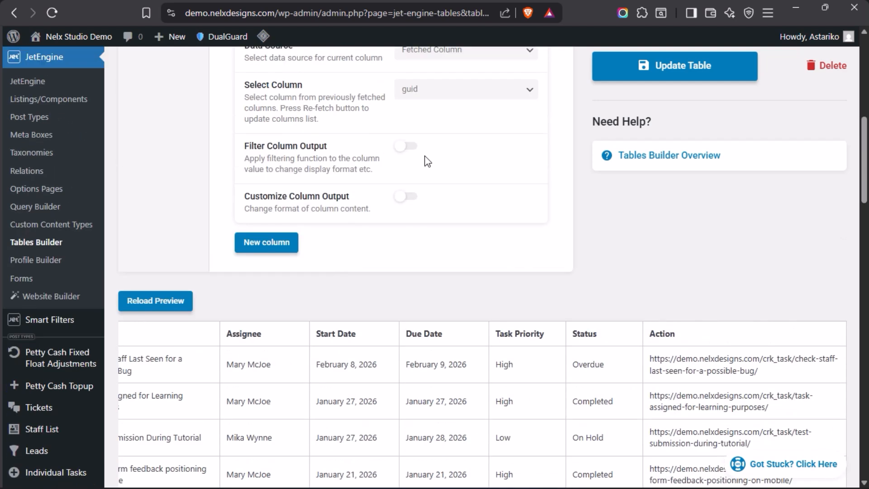
click(360, 146)
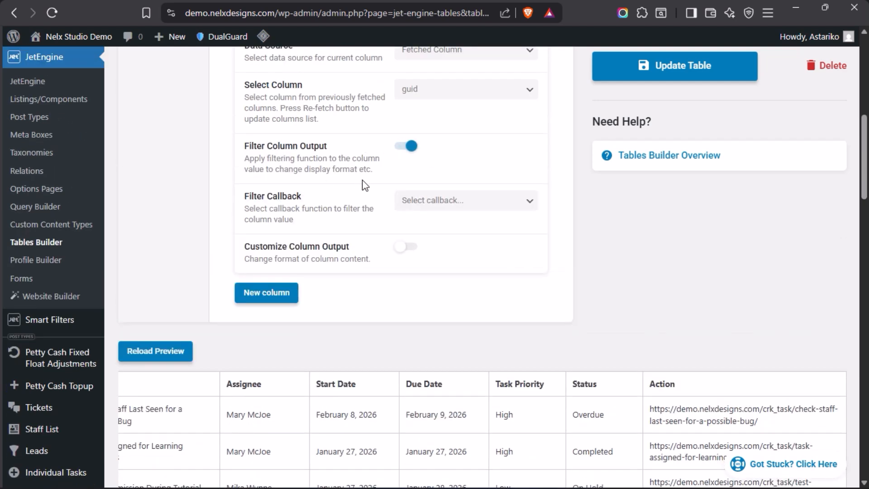
scroll(368, 186, up, 2)
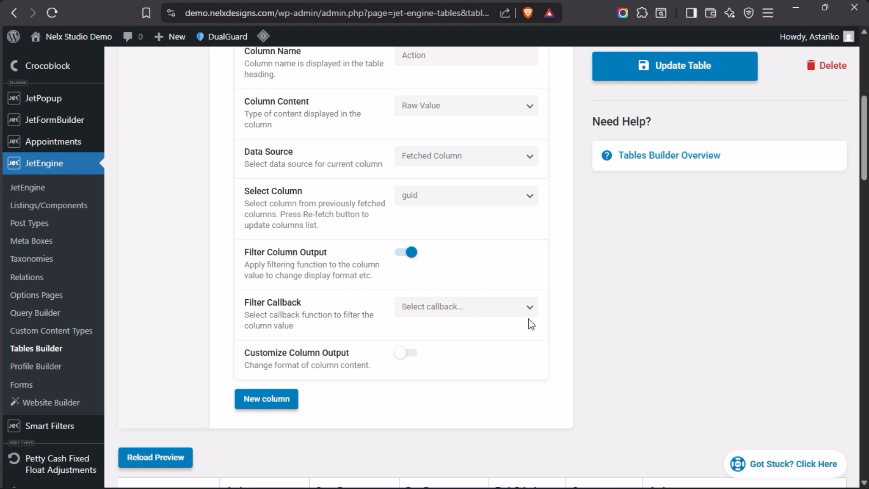
click(399, 259)
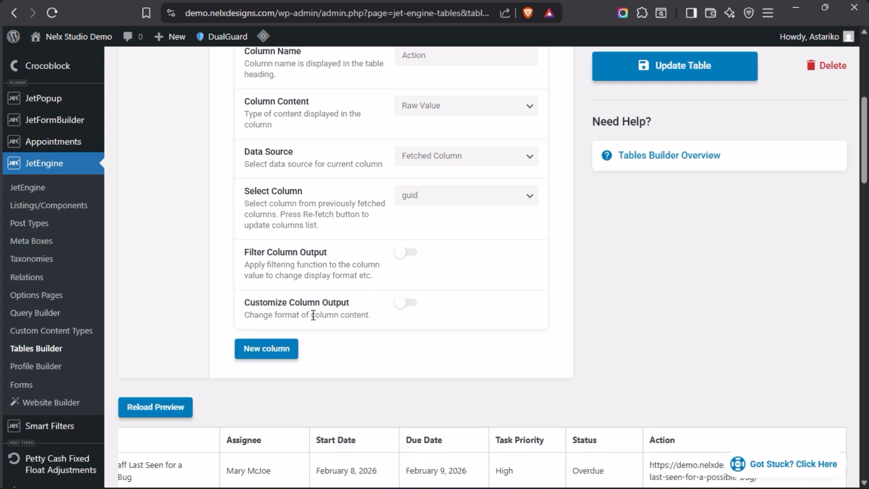
- Re-enable the Action column's custom output with the format <a href='%s'>More Details</a>, highlight its %s placeholder, and reload the table preview
click(410, 305)
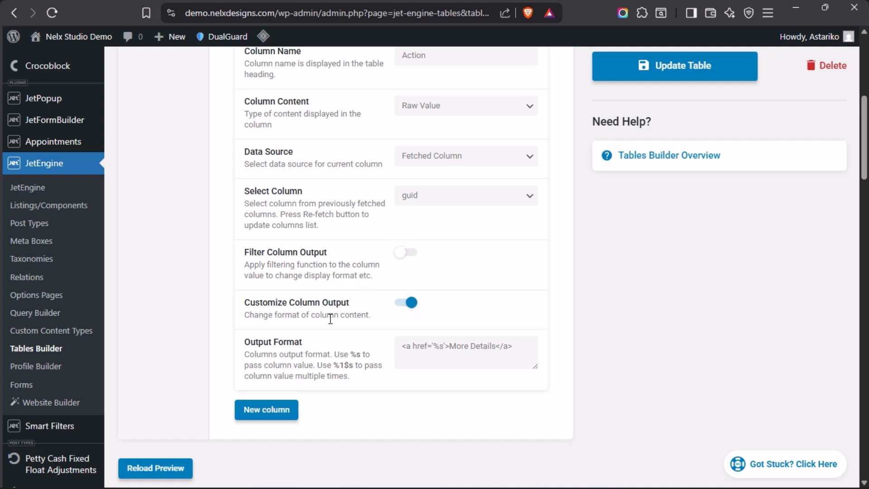
scroll(470, 304, down, 2)
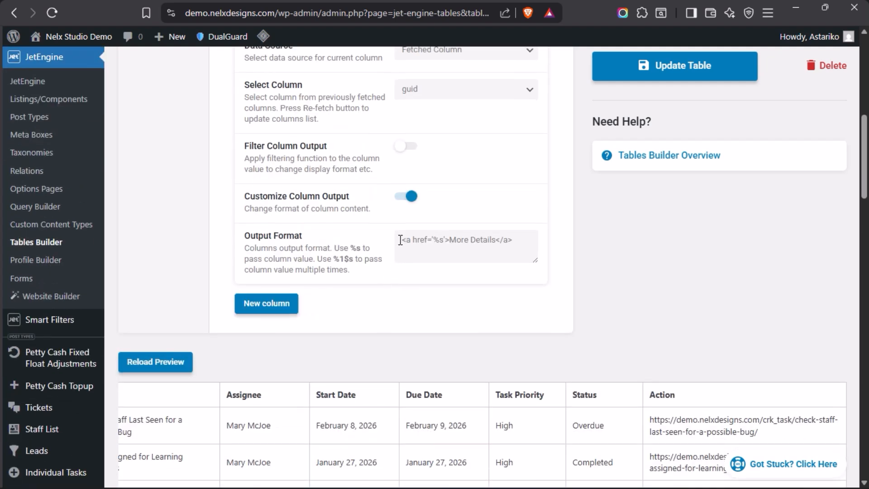
drag(402, 243, 519, 246)
click(523, 242)
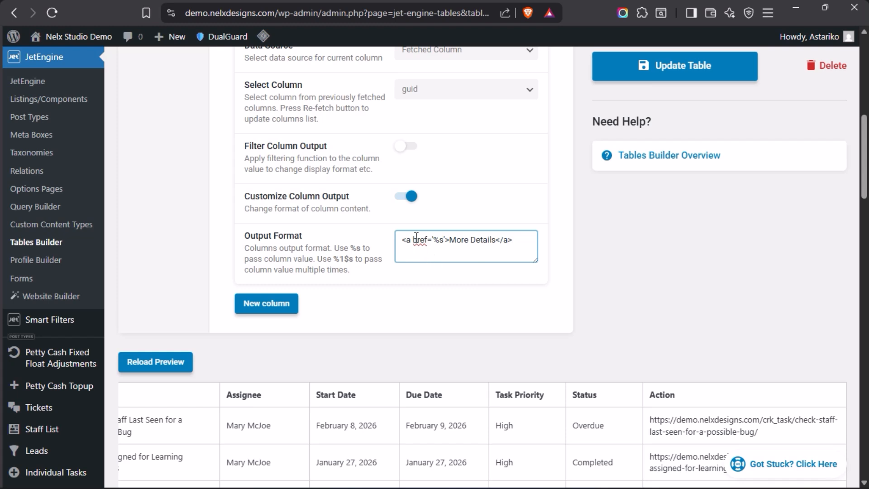
drag(435, 239, 445, 240)
click(447, 239)
text(')
drag(444, 243, 433, 244)
click(448, 239)
click(155, 362)
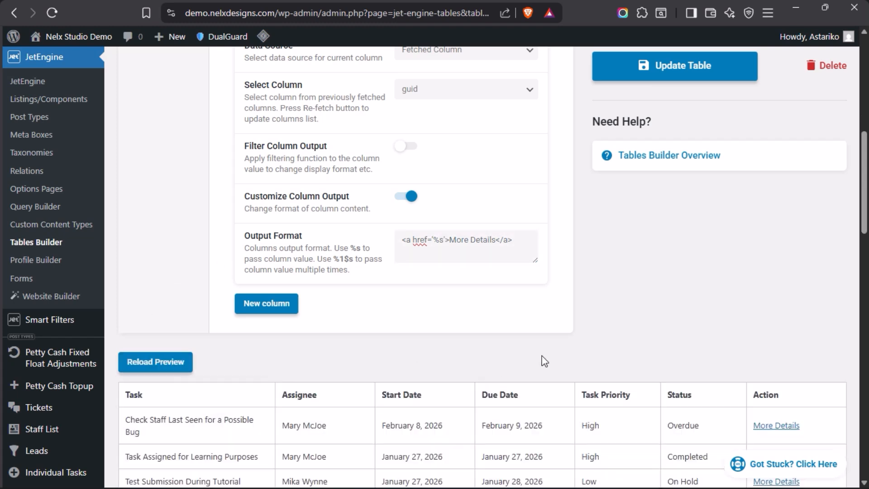
- Switch to the front-end Account page and review the Tasks Assigned to Staff table
mouse_move(1, 227)
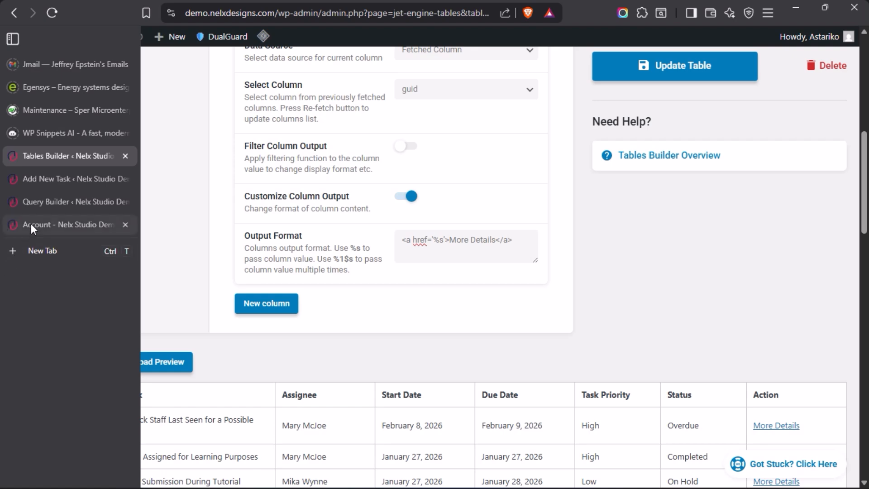
click(43, 226)
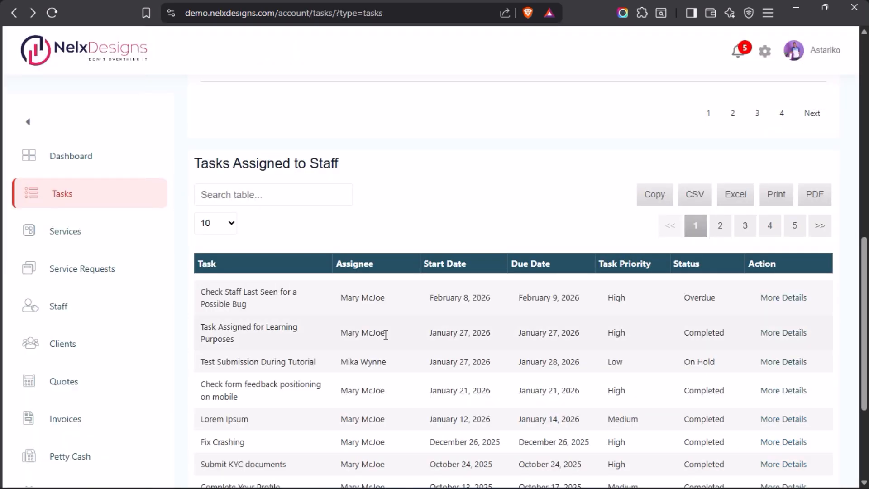
scroll(388, 333, down, 3)
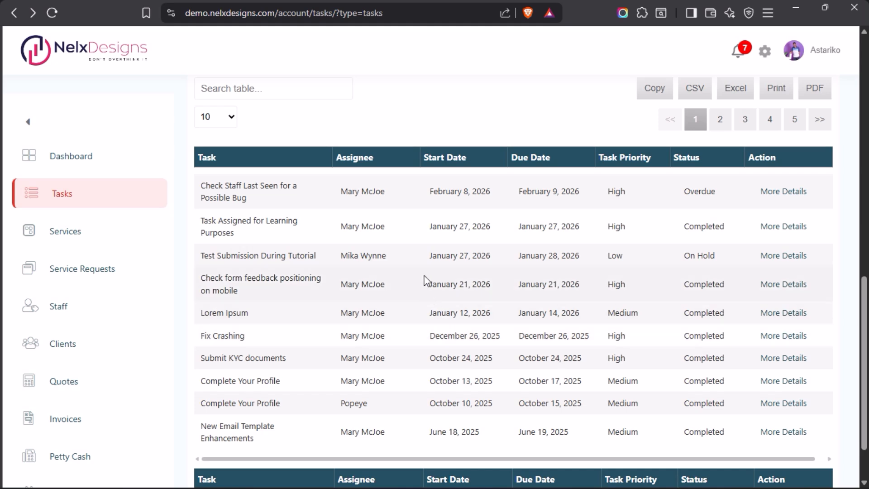
scroll(419, 198, down, 2)
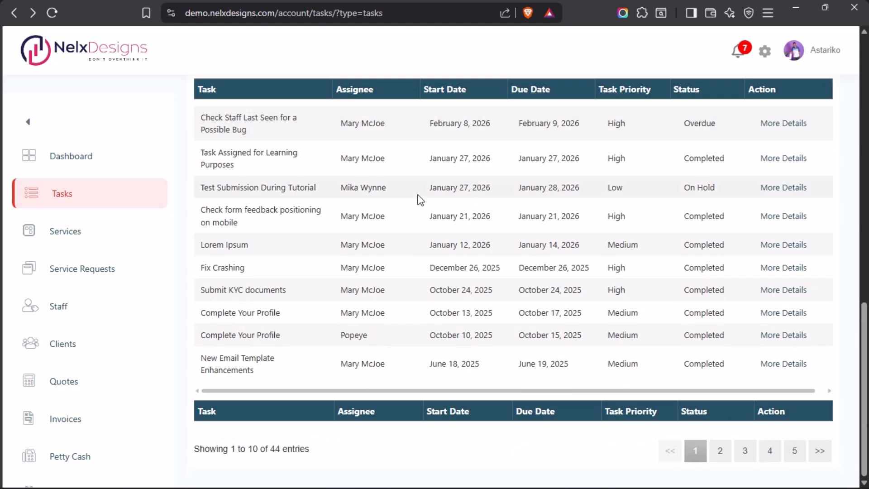
scroll(421, 202, up, 3)
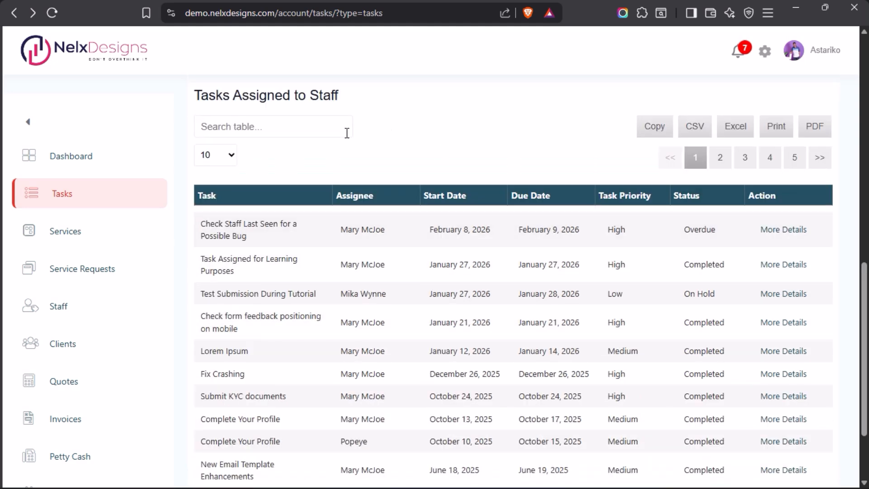
- Search the Tasks Assigned to Staff table by an assignee's first name, and clear the search
click(269, 123)
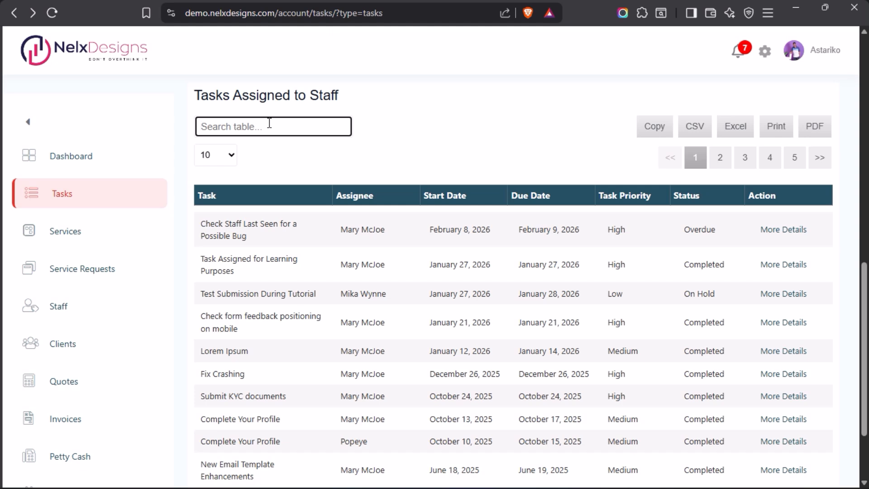
text(Mary)
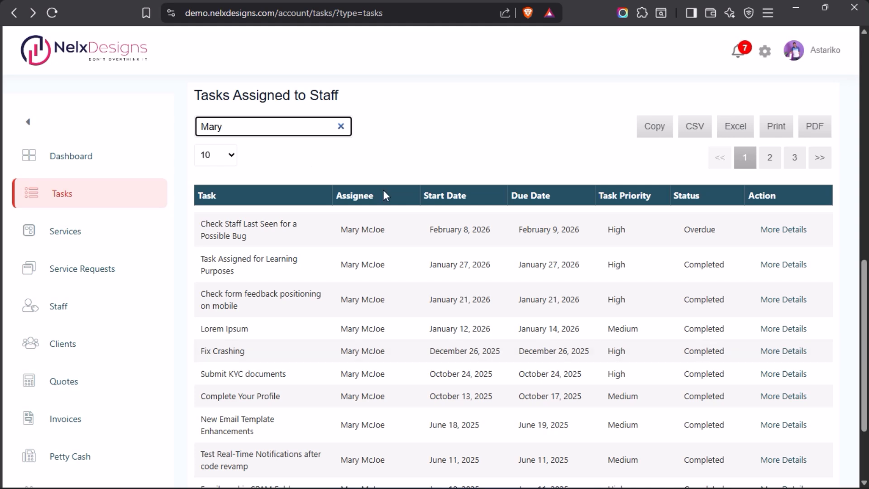
click(341, 127)
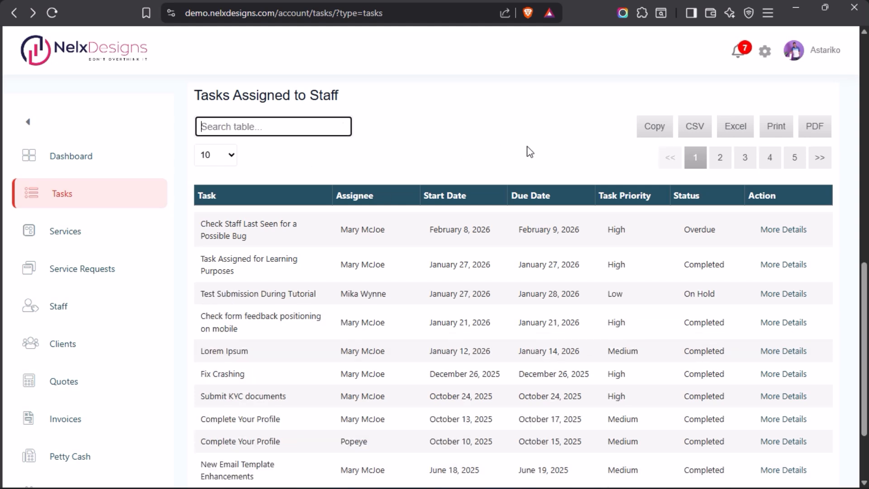
- View pages 2 and 3 of the staff tasks table and review the rows-per-page options, keeping 10
click(721, 159)
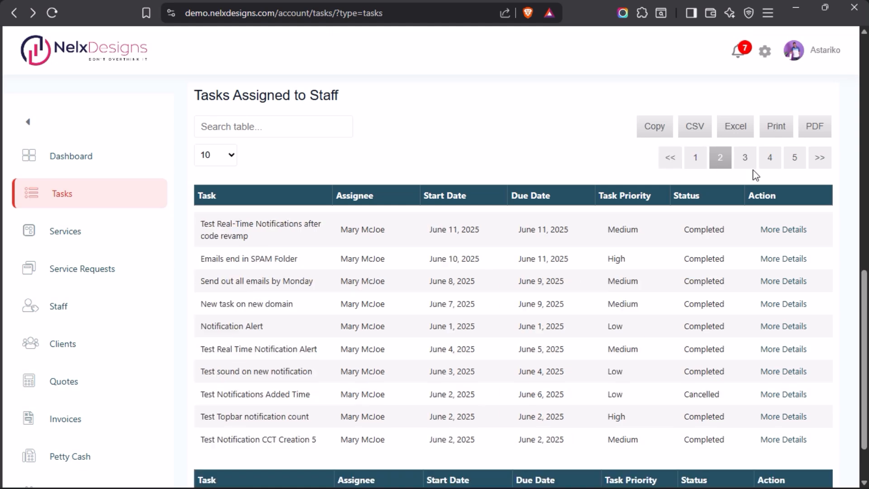
click(744, 160)
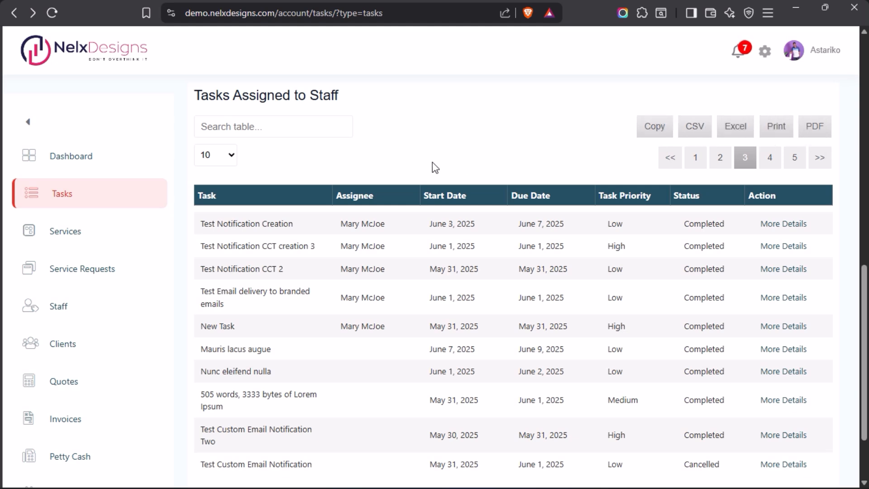
click(232, 155)
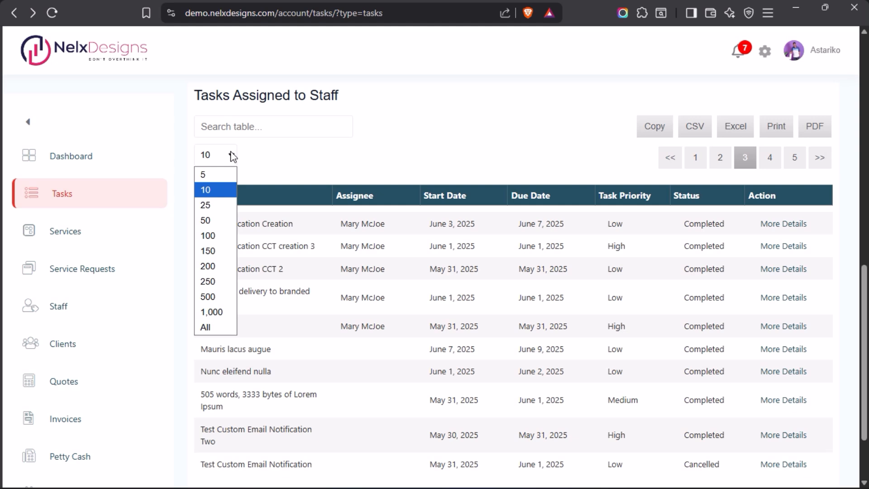
click(394, 156)
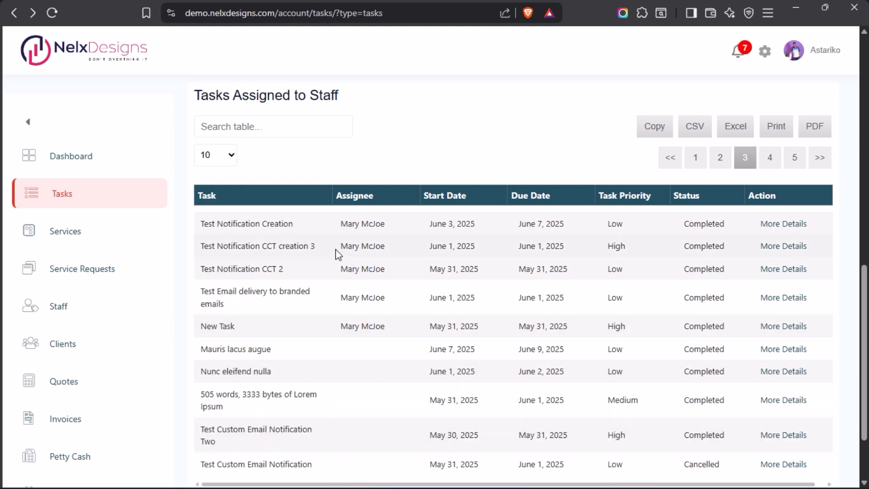
- Return to the Tables Builder page, collapse the Action column, and save the table
mouse_move(2, 300)
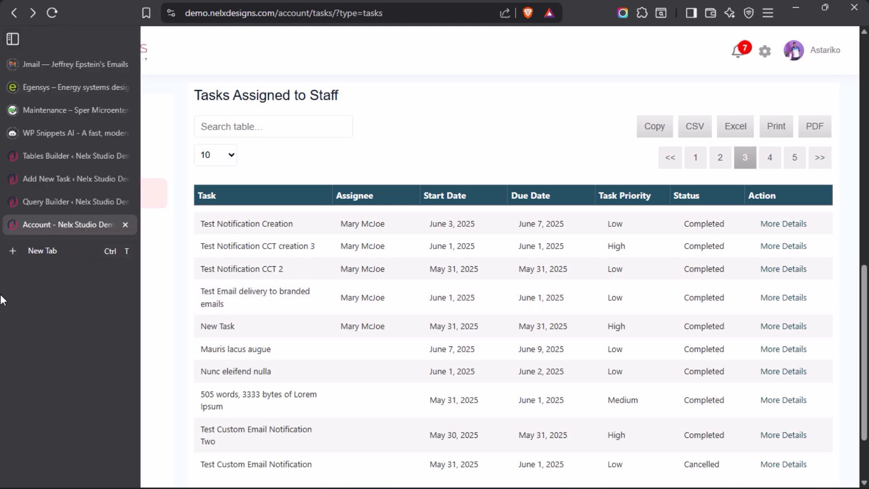
click(42, 155)
scroll(397, 393, down, 5)
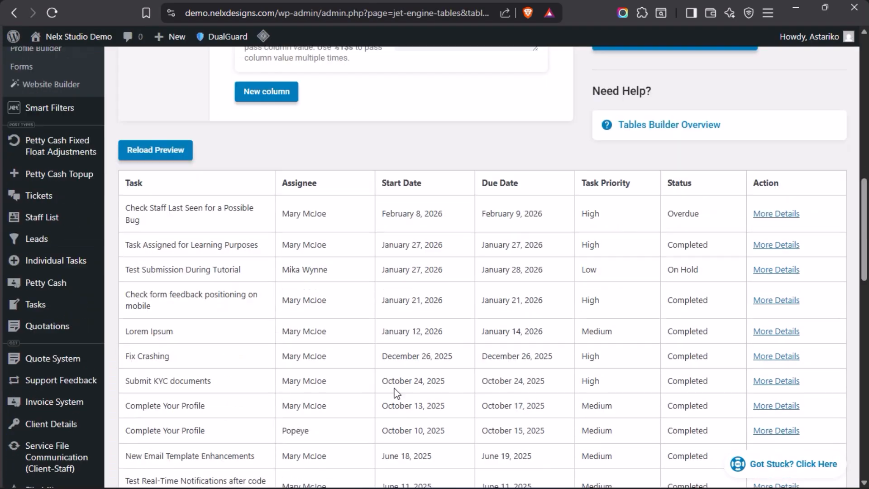
scroll(380, 353, down, 5)
scroll(363, 271, up, 11)
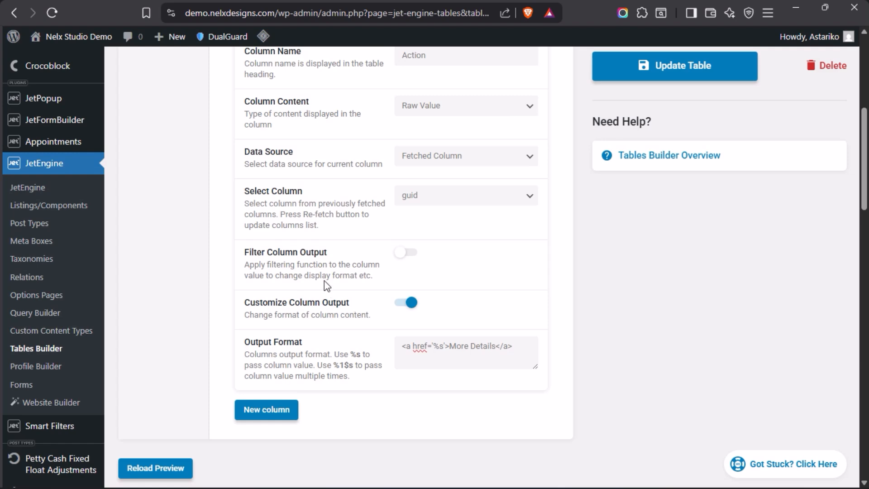
scroll(329, 289, up, 7)
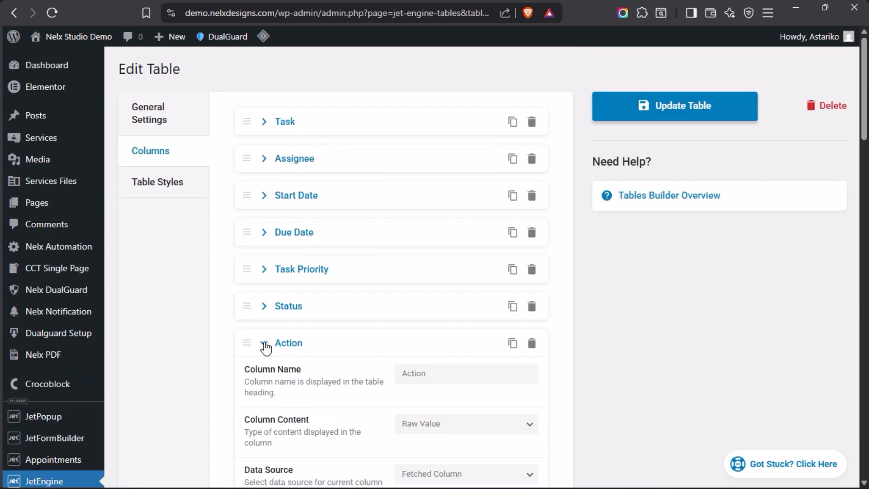
click(265, 346)
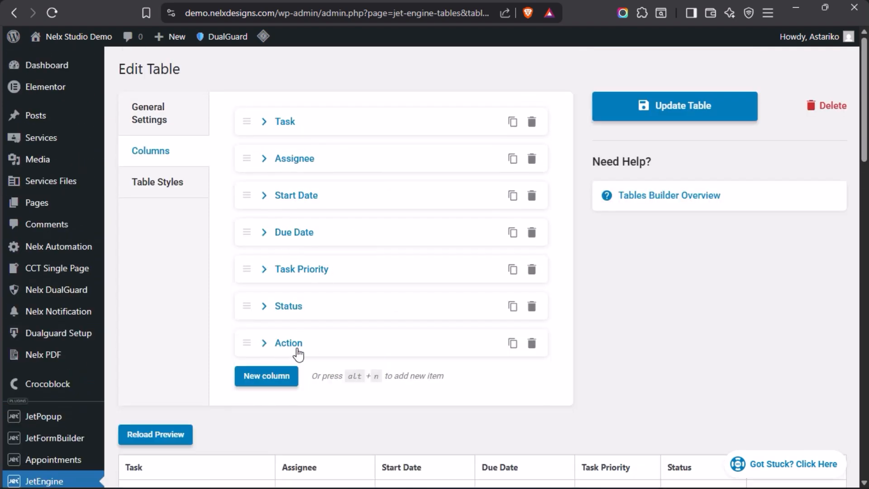
click(701, 104)
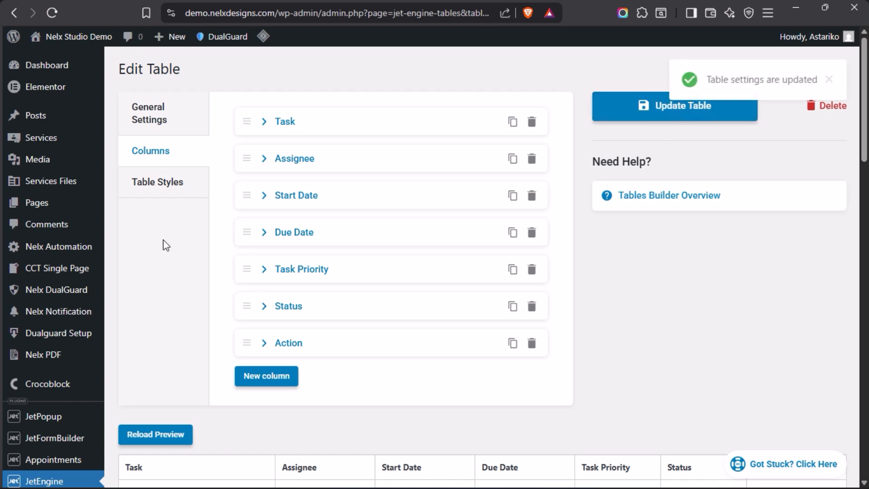
- Review the table's style settings against its column list, ending on the Table Styles section
click(155, 187)
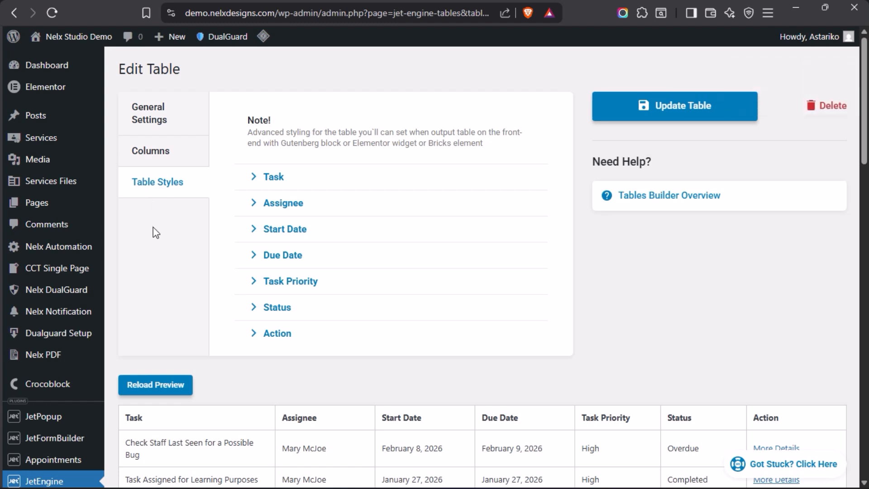
click(156, 154)
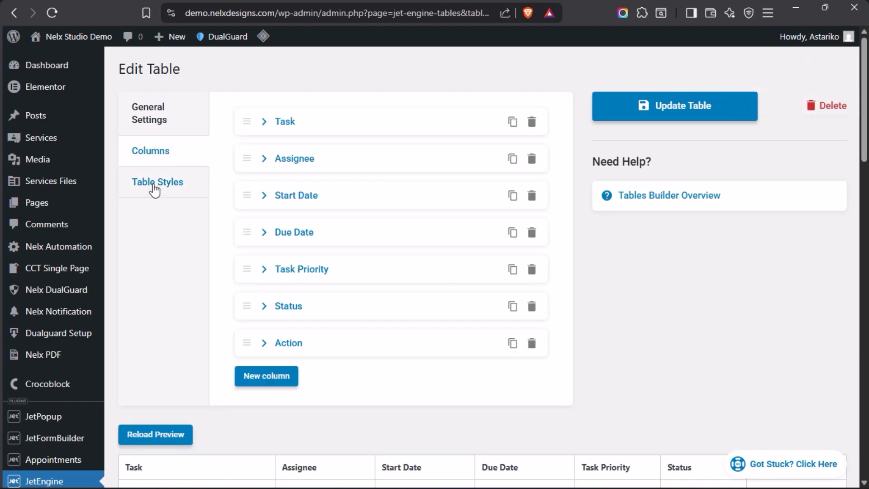
click(153, 188)
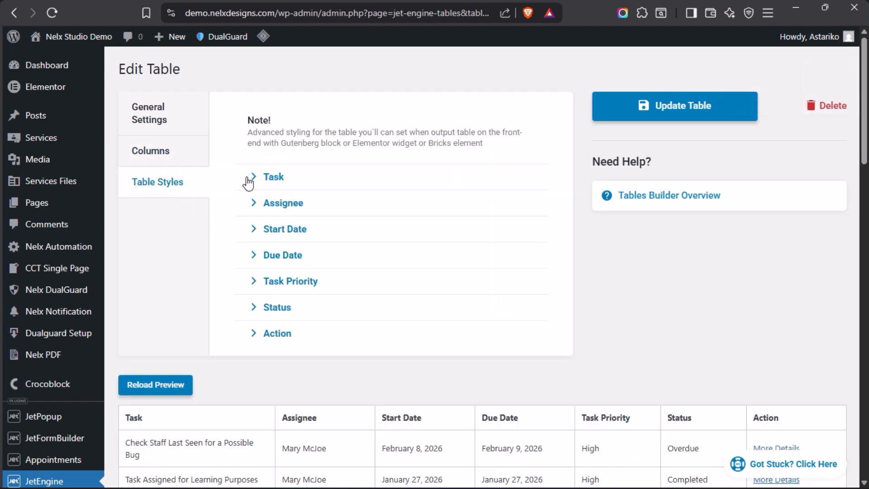
mouse_move(1, 302)
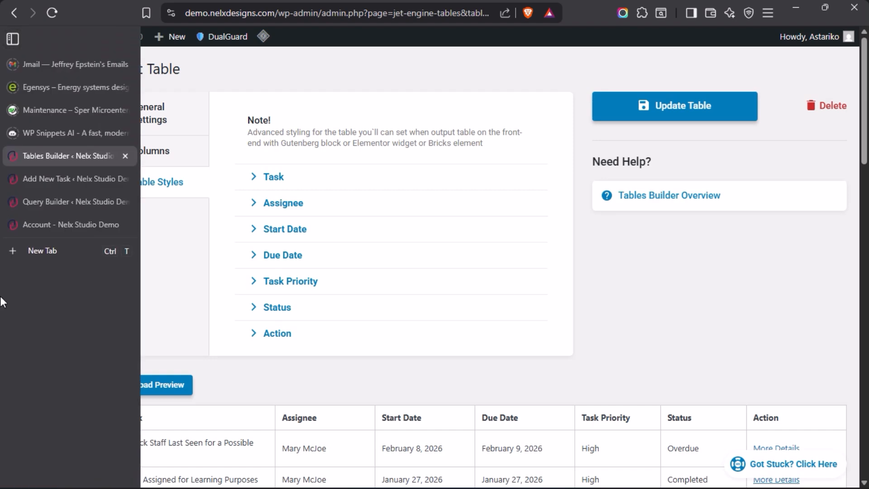
- Switch to the front-end Account page, collapse its side navigation, and review the widened Tasks Assigned to Staff table
click(35, 225)
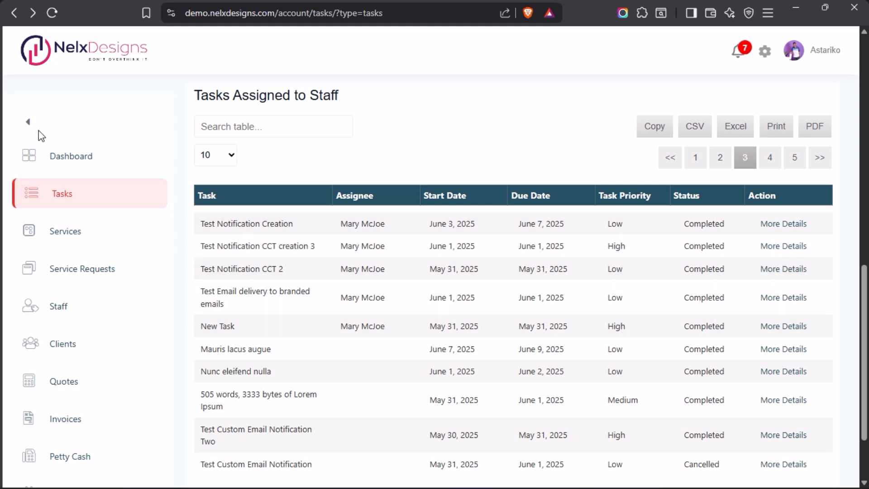
click(28, 122)
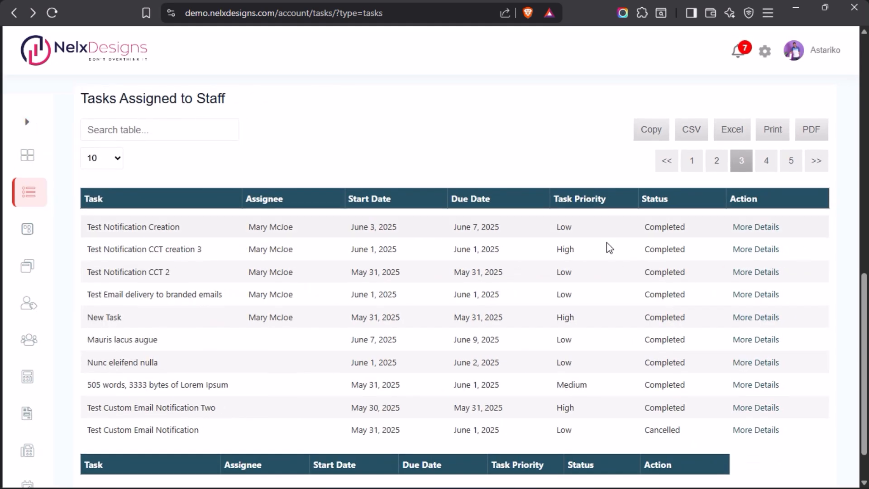
scroll(513, 270, down, 2)
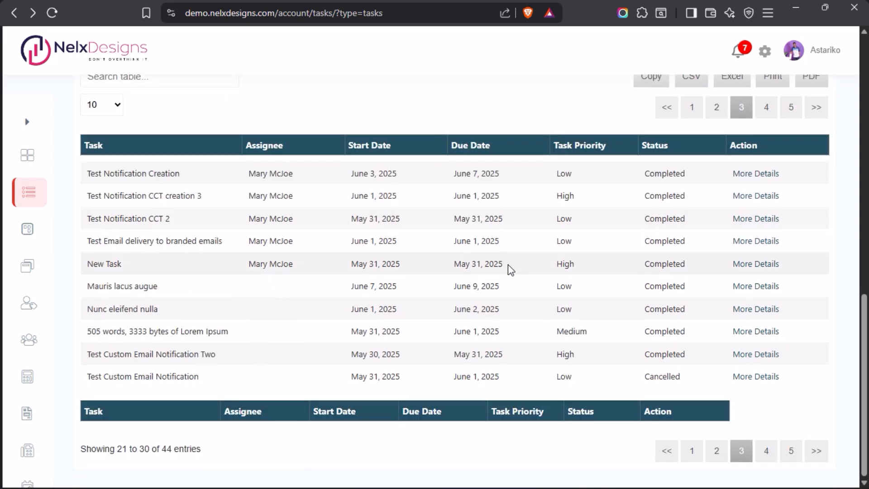
scroll(510, 270, up, 4)
- Return to the Tables Builder page and examine the Task column's width and heading alignment styles against the table preview
mouse_move(3, 219)
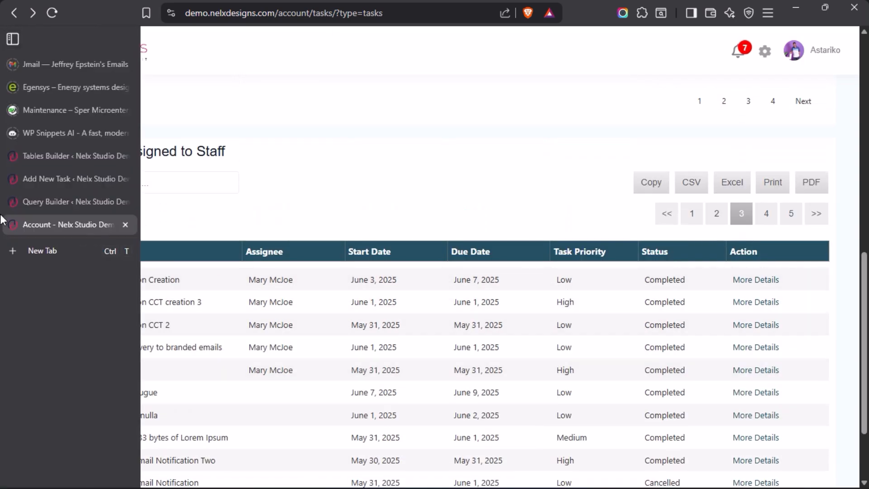
click(46, 159)
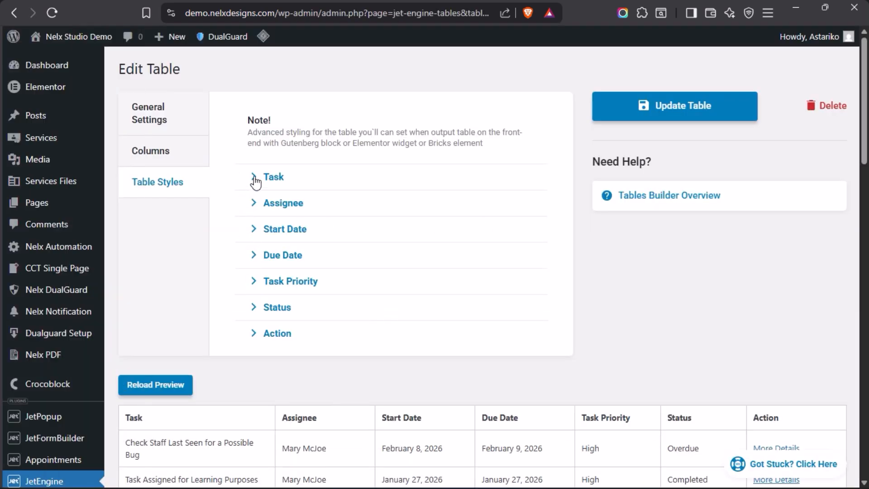
click(256, 180)
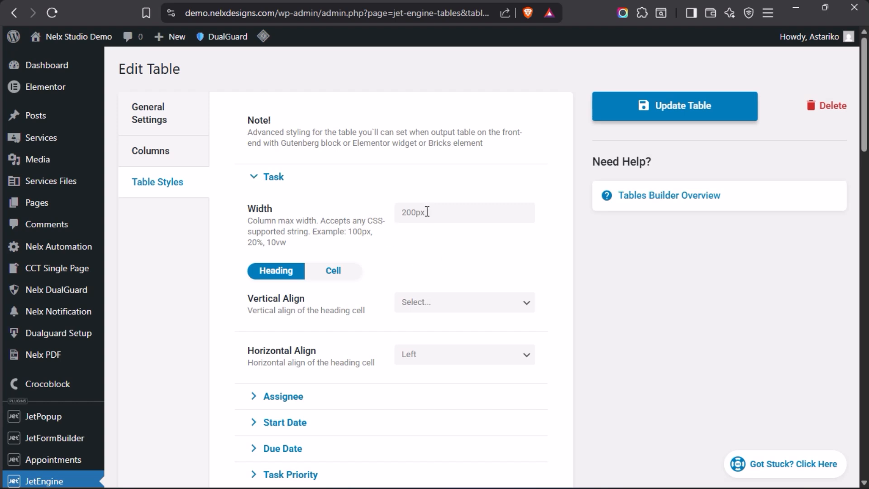
scroll(335, 224, down, 3)
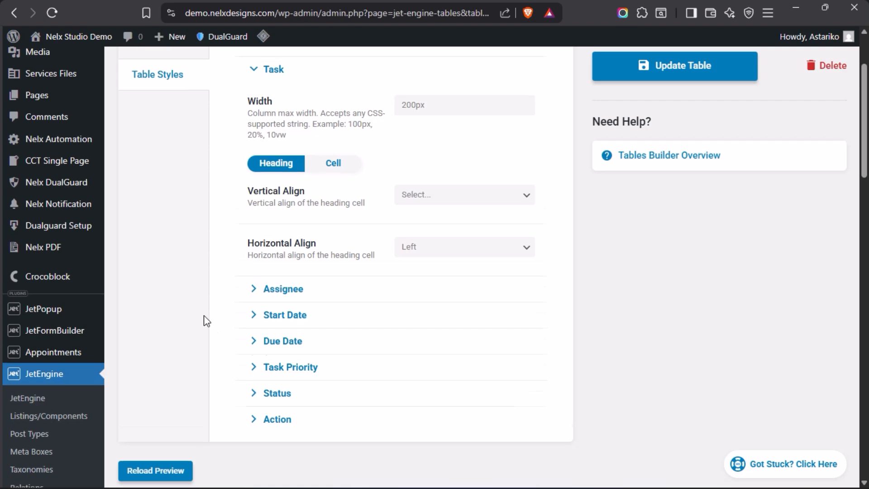
scroll(204, 320, down, 2)
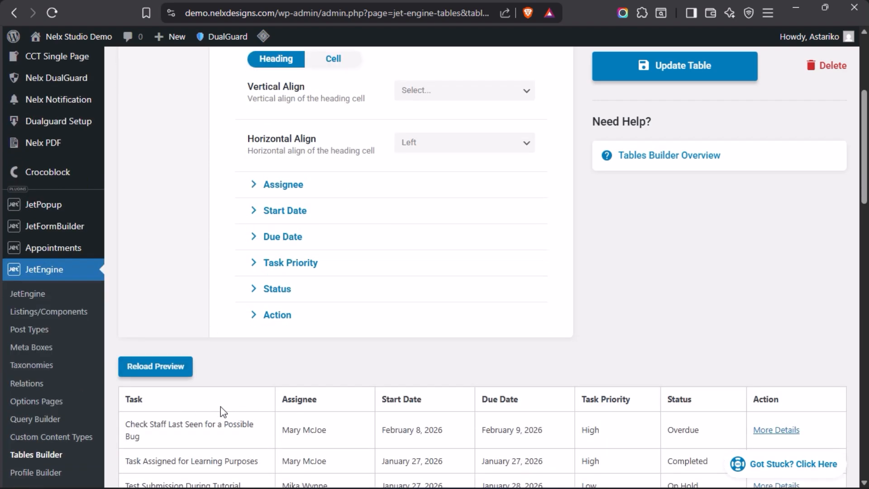
scroll(372, 239, up, 2)
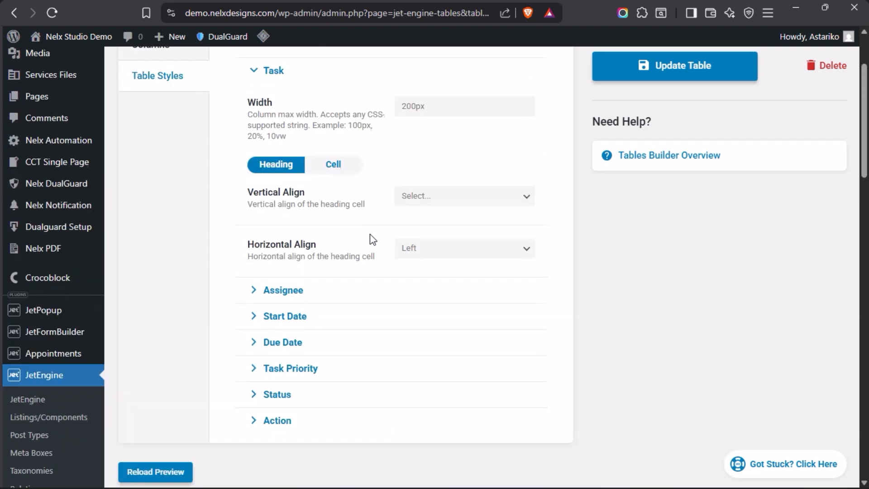
scroll(373, 238, up, 2)
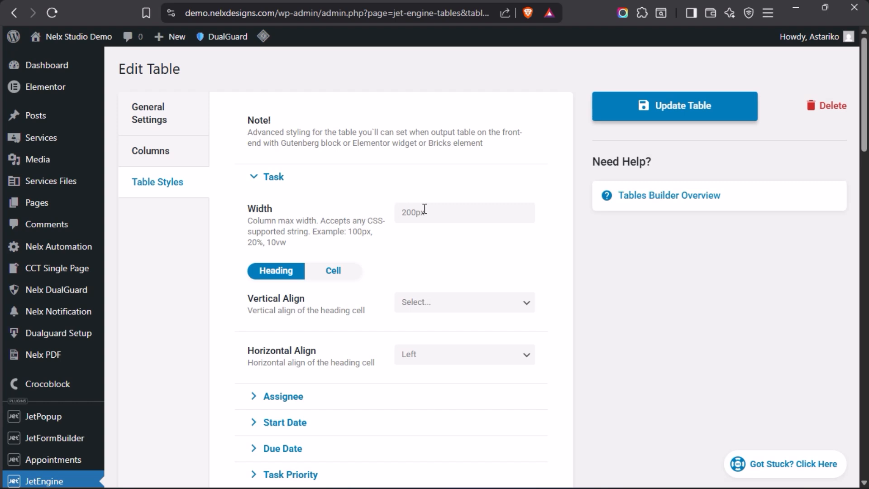
scroll(361, 231, down, 2)
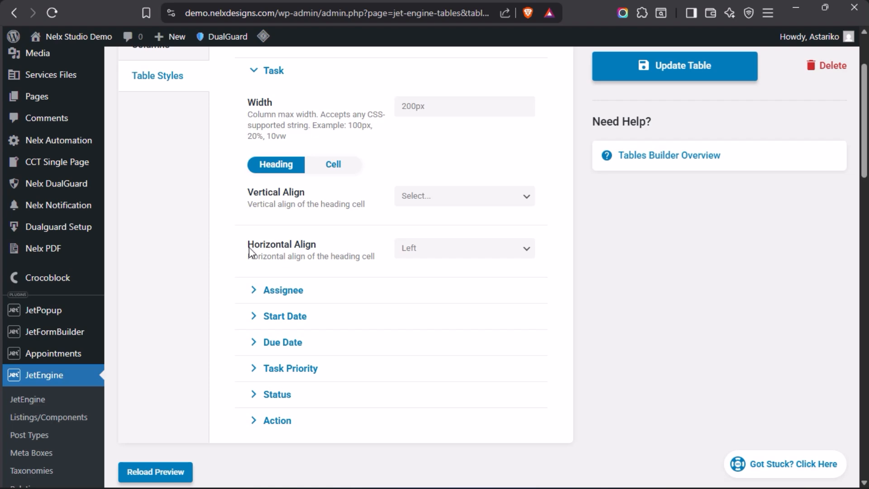
scroll(236, 254, down, 2)
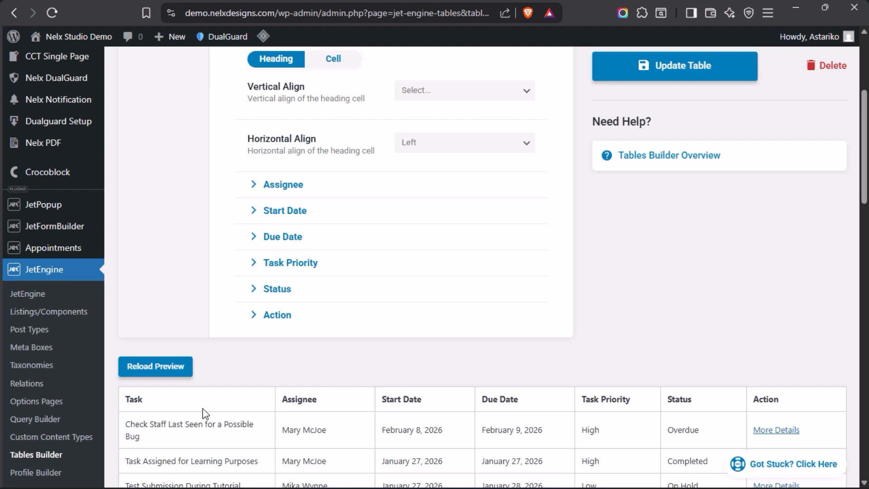
scroll(183, 419, down, 2)
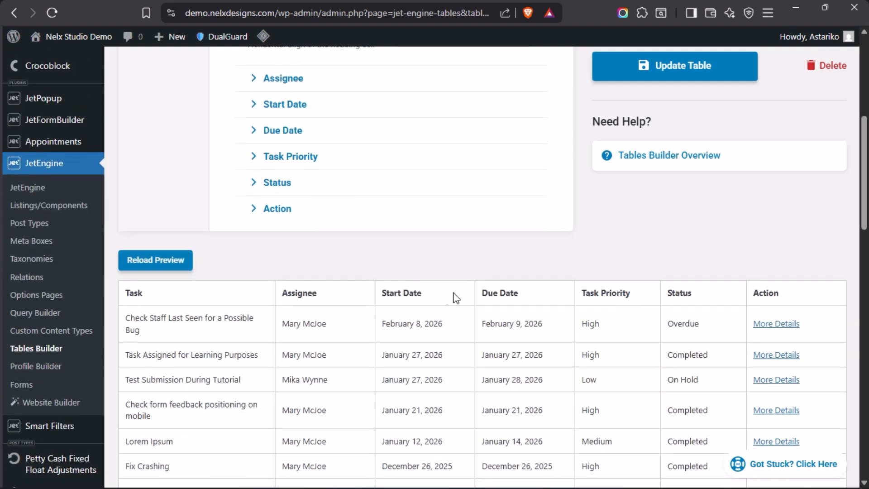
scroll(285, 335, up, 2)
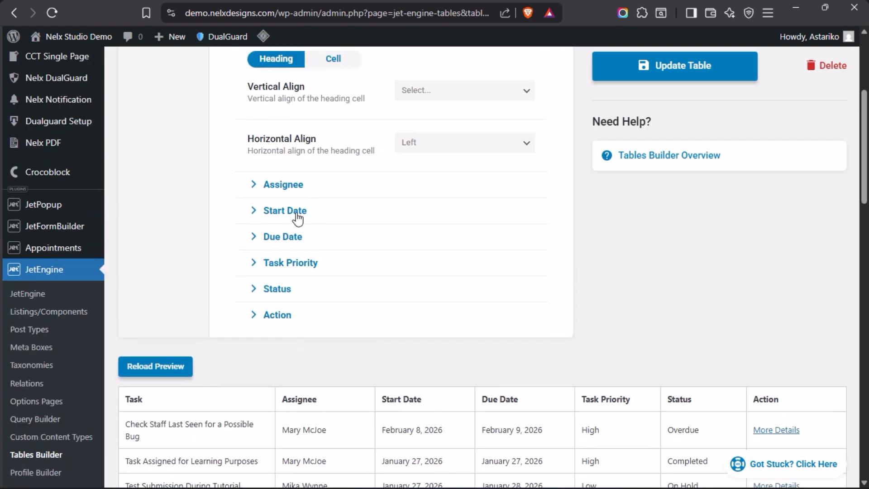
scroll(258, 184, up, 2)
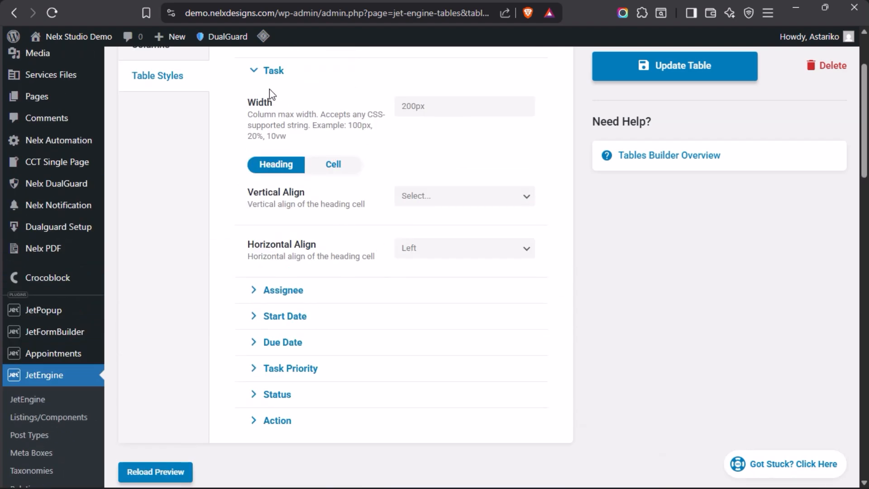
- Replace the expanded Task styles with the Assignee column's, examine its width and alignment against the preview, and collapse it
click(263, 72)
click(254, 96)
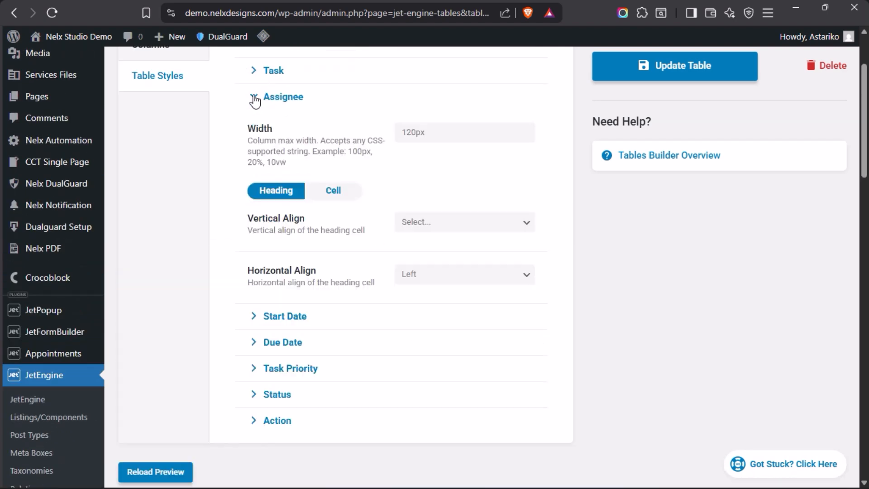
drag(442, 135, 384, 136)
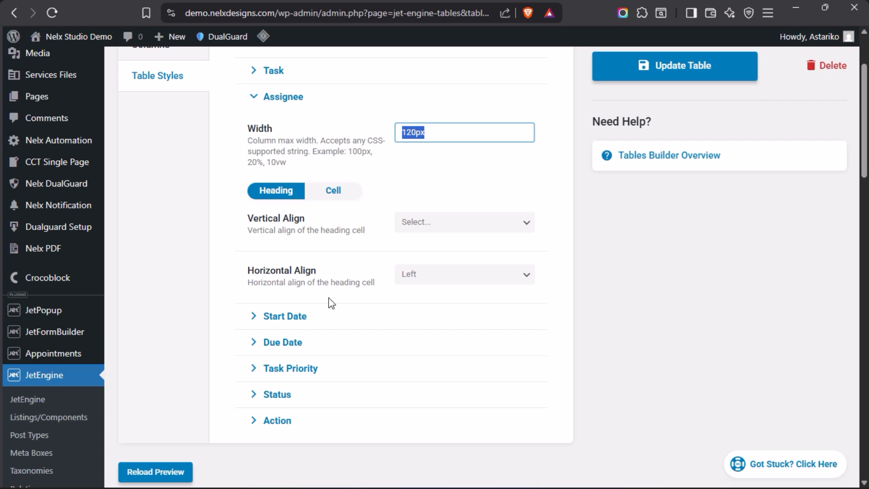
scroll(330, 301, up, 2)
scroll(330, 302, up, 1)
scroll(332, 245, down, 2)
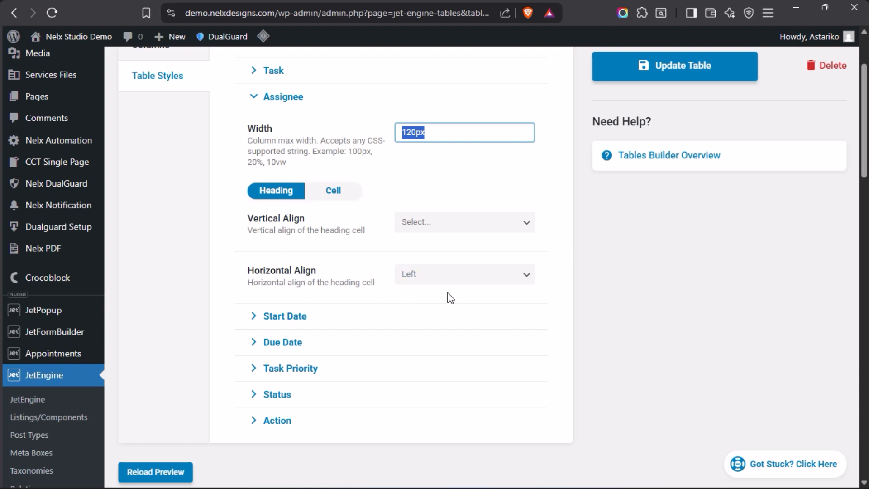
scroll(361, 308, down, 5)
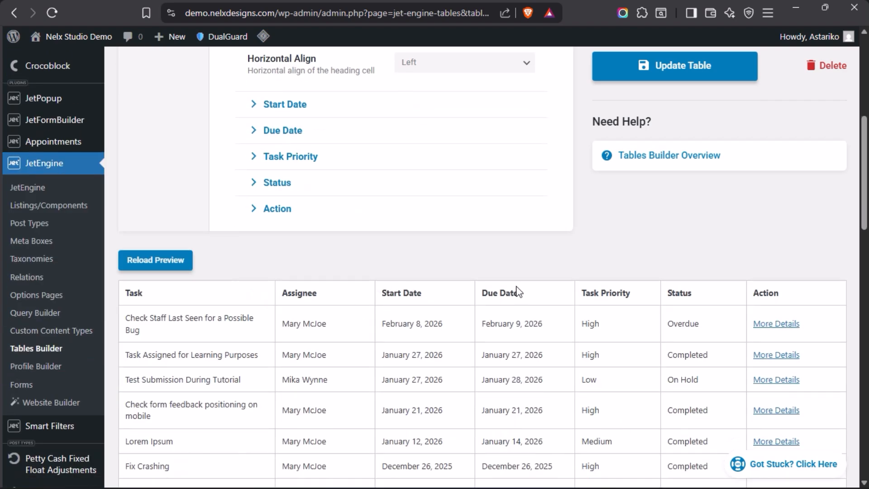
scroll(313, 232, up, 5)
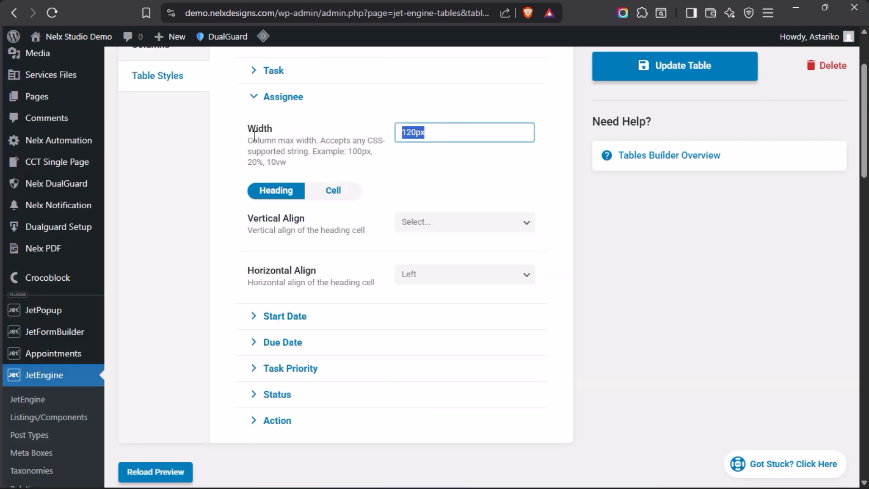
click(252, 98)
scroll(246, 240, up, 3)
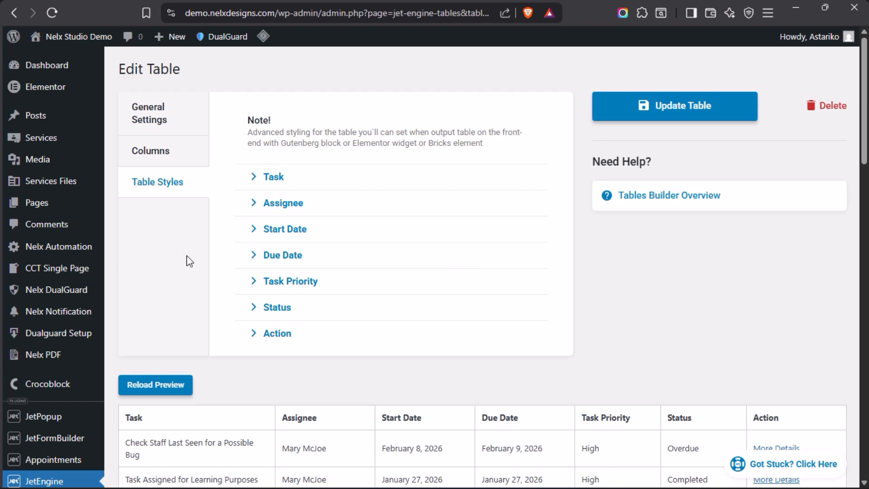
- Switch back to the Account page, filter My Tasks by Overdue, and return to the Tasks Assigned to Staff table
click(30, 226)
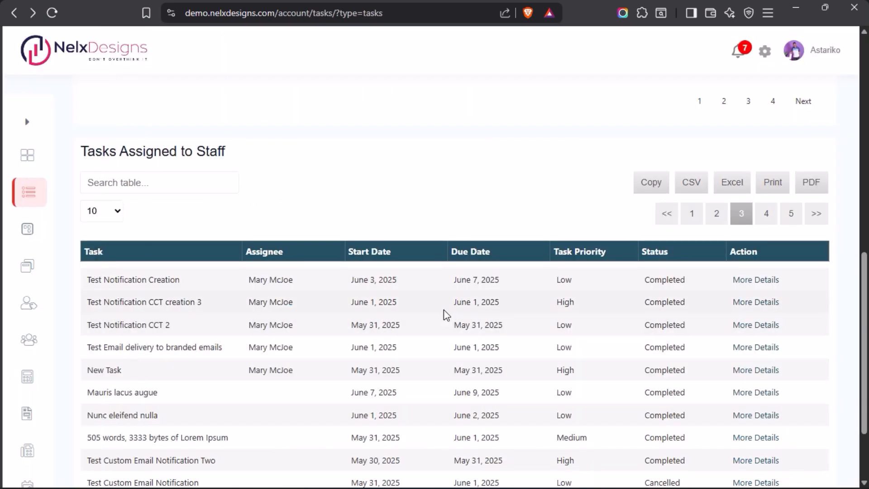
scroll(421, 259, down, 2)
scroll(417, 259, up, 10)
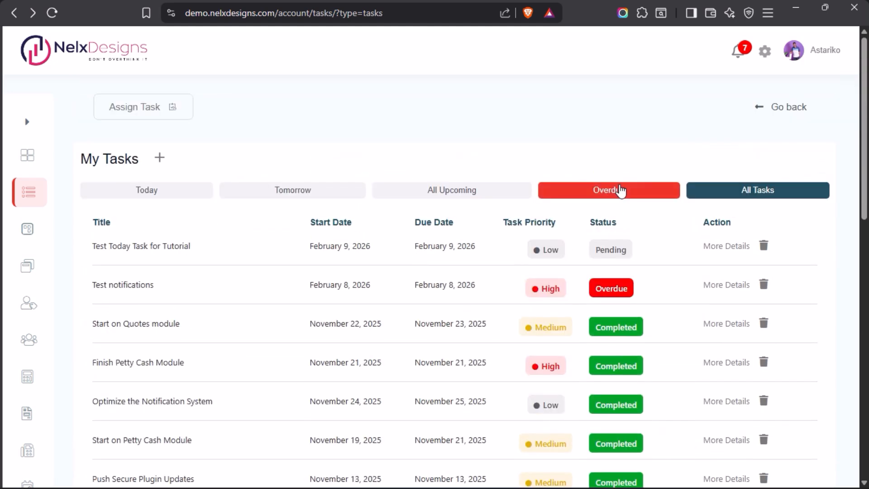
click(623, 190)
scroll(397, 200, down, 4)
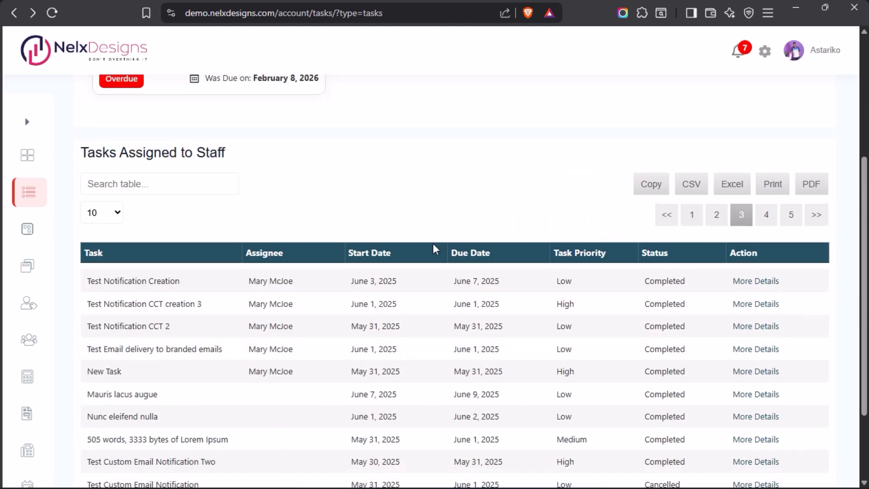